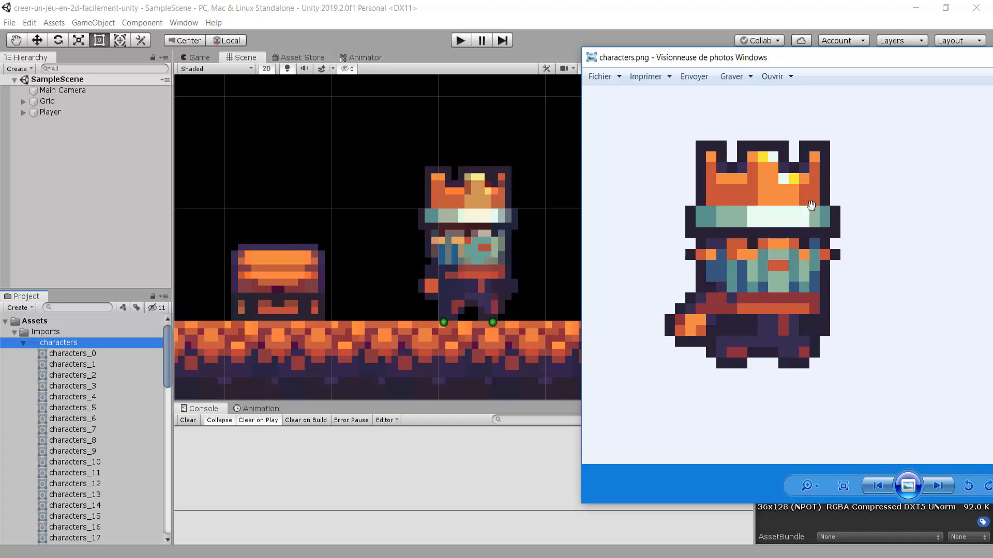
Examine the king character's frames in characters.png, then close the image
left_click_drag(728, 264, 835, 273)
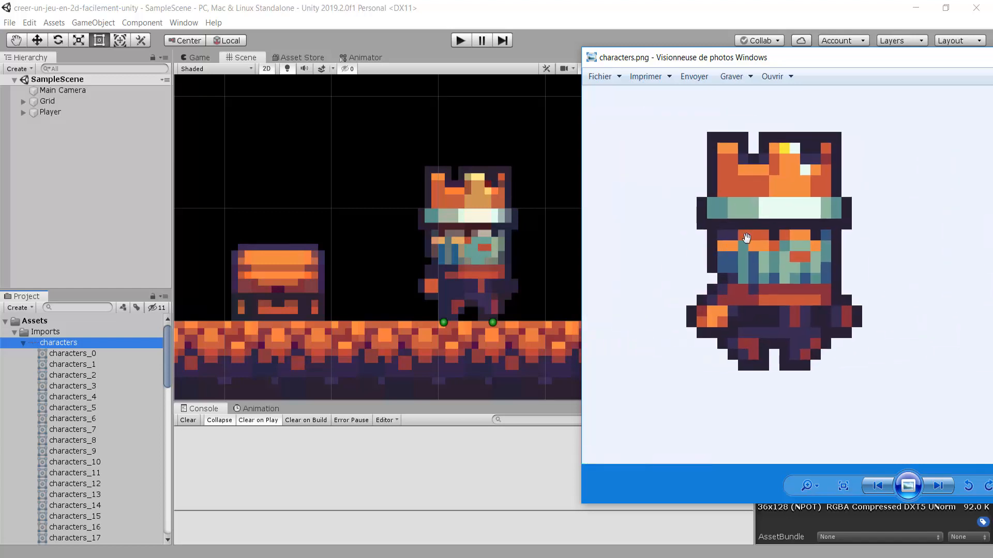
left_click_drag(699, 291, 905, 285)
left_click_drag(765, 278, 841, 274)
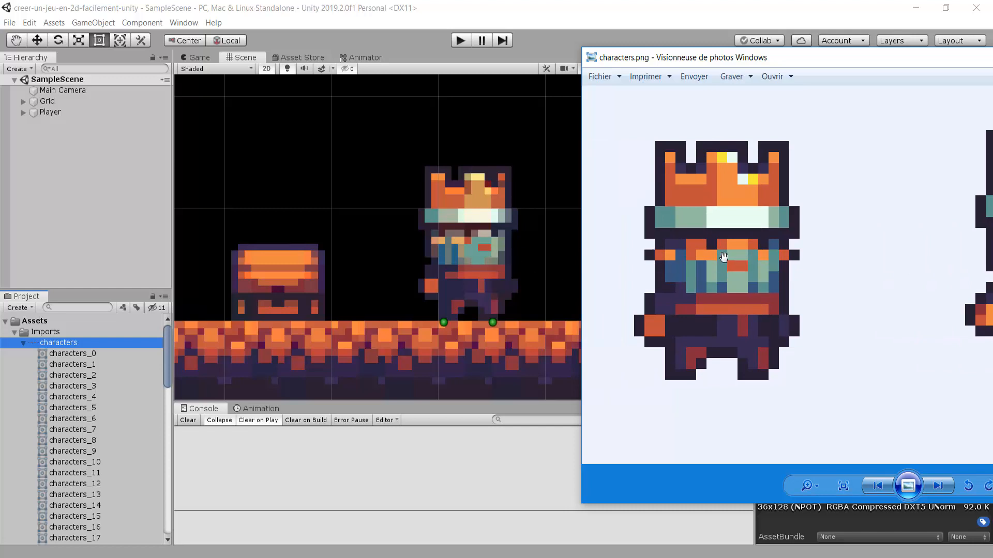
left_click_drag(834, 60, 343, 70)
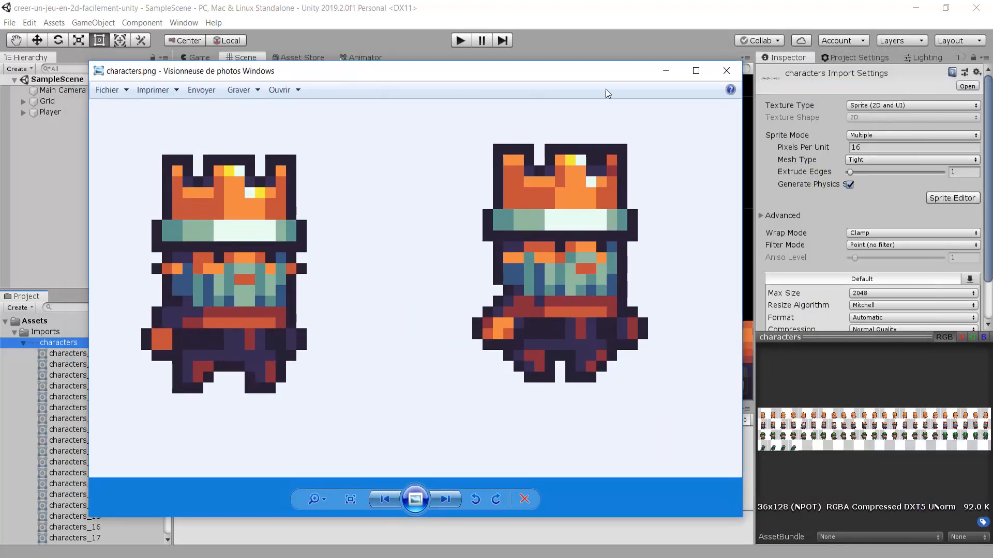
left_click(726, 71)
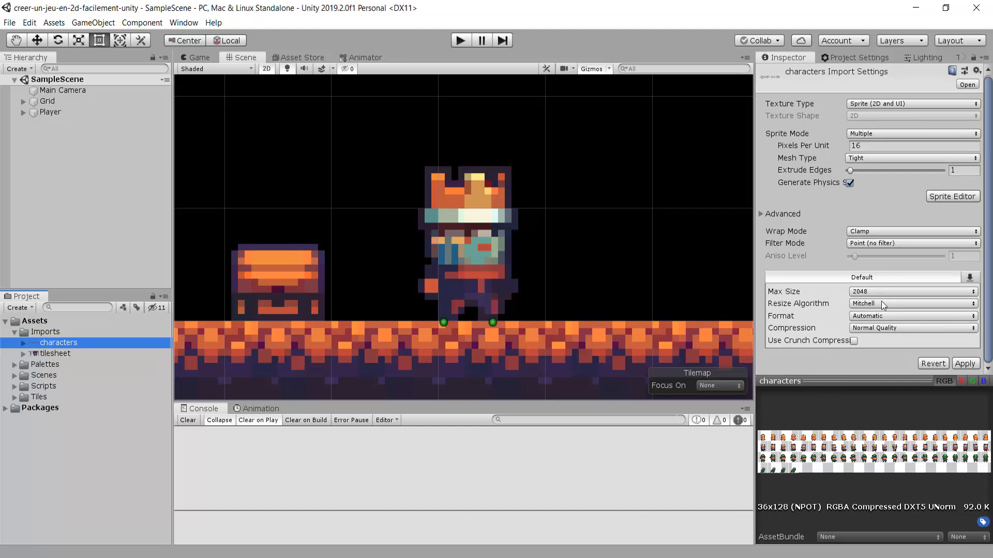
Set the characters texture's compression to High Quality, apply the import settings and check the player sprite in the scene
left_click(880, 328)
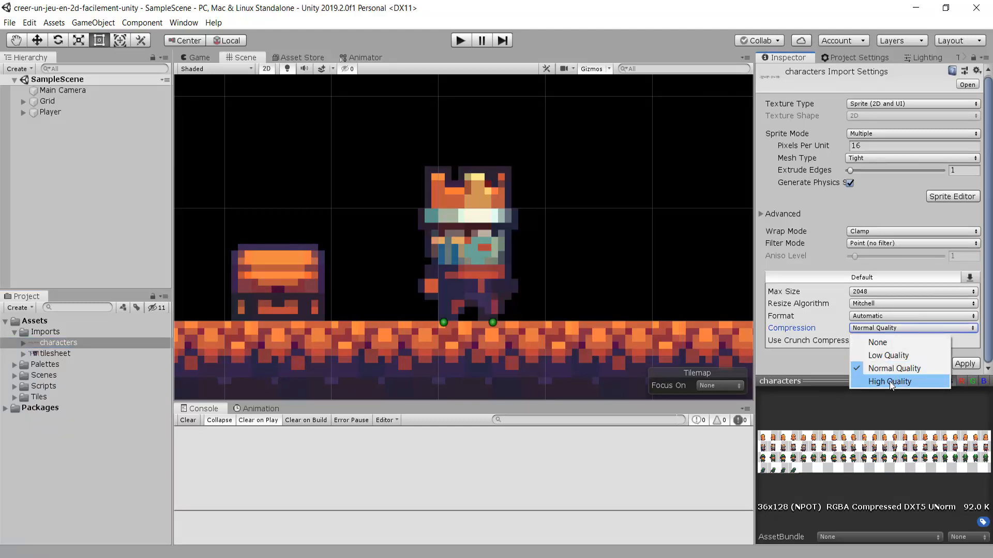
left_click(885, 382)
left_click(962, 365)
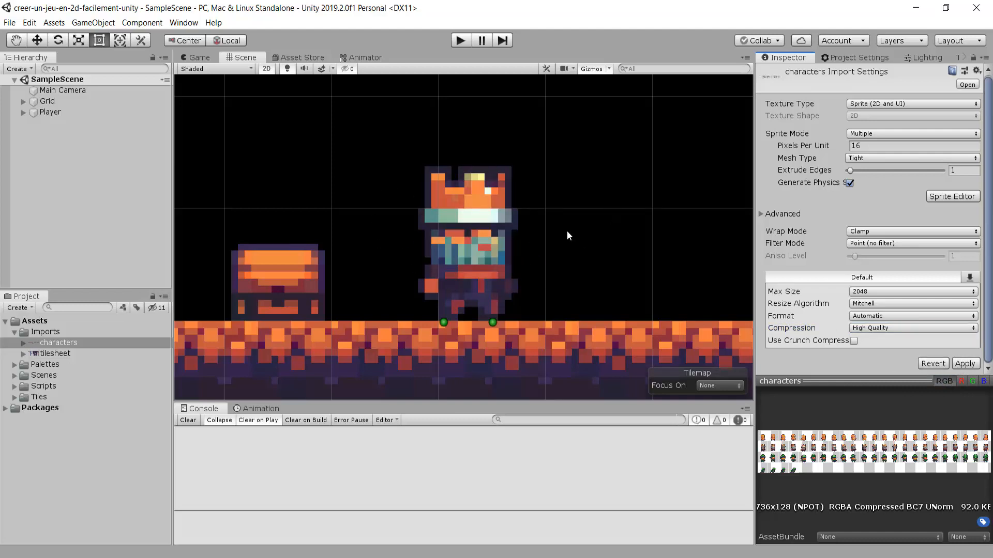
scroll(566, 215, "down", 10)
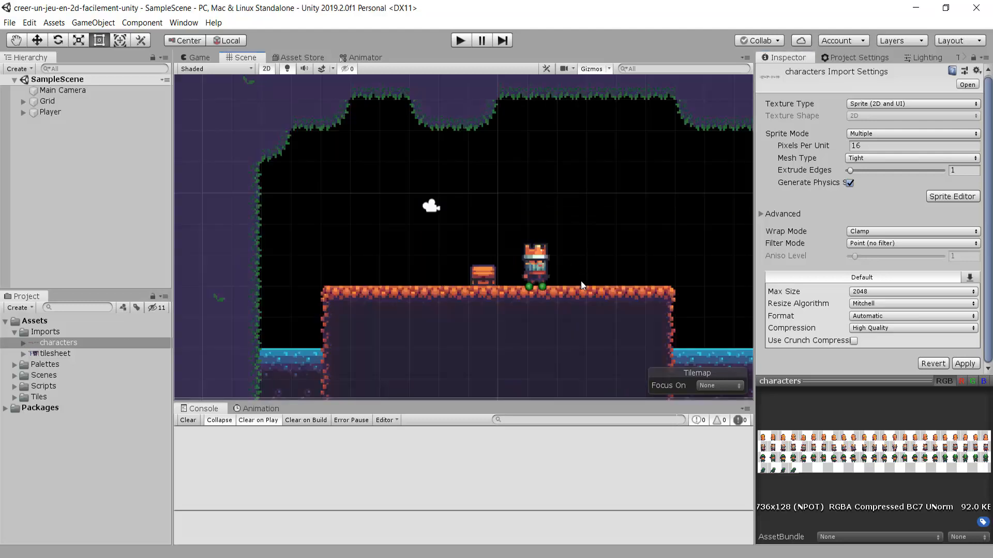
scroll(581, 281, "up", 3)
scroll(638, 271, "up", 2)
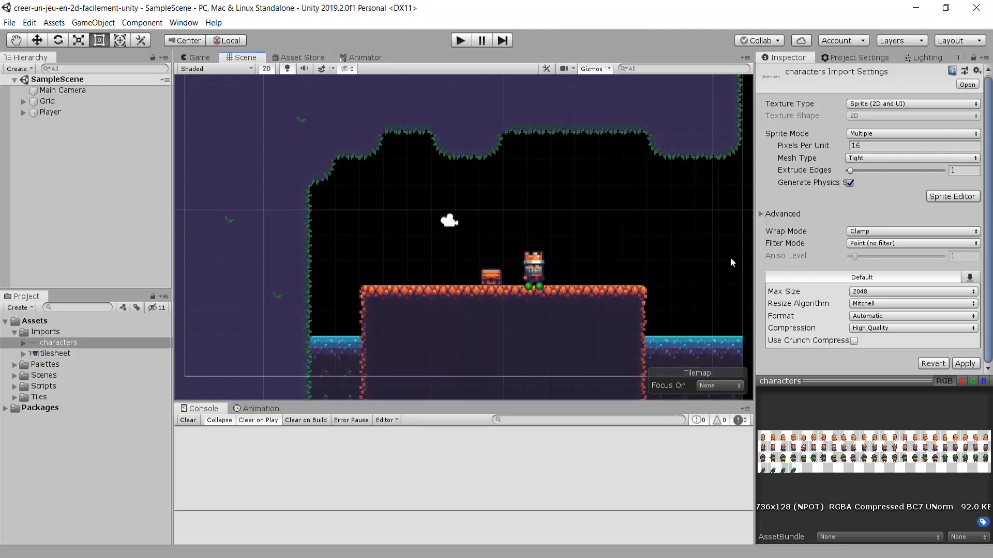
scroll(551, 235, "up", 5)
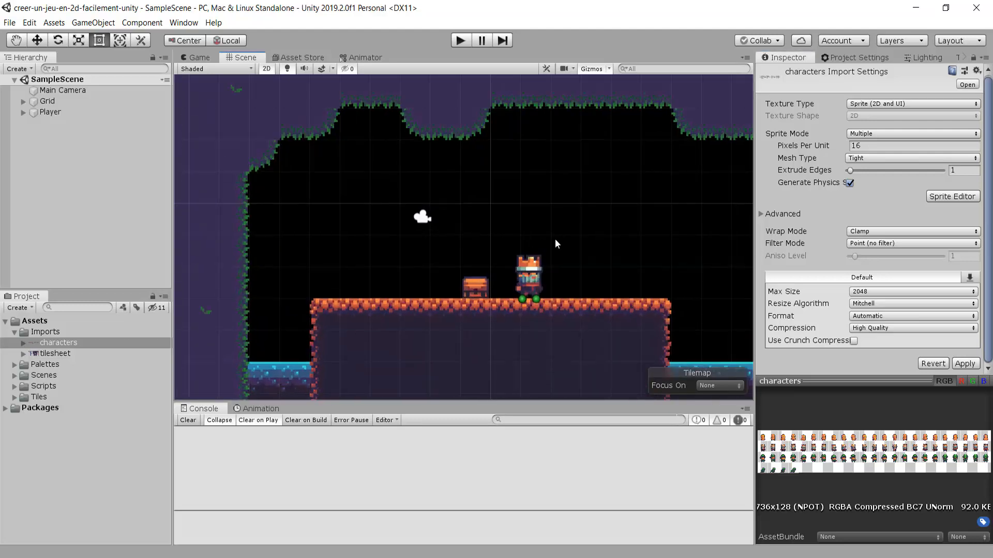
scroll(564, 318, "up", 2)
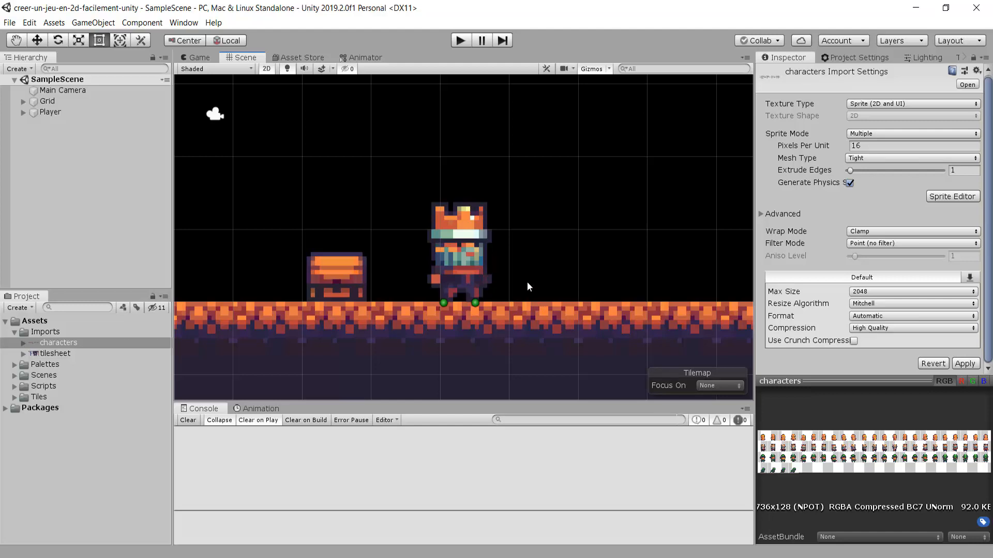
Select the Player object and review its components, including the Player Movement script
left_click(50, 111)
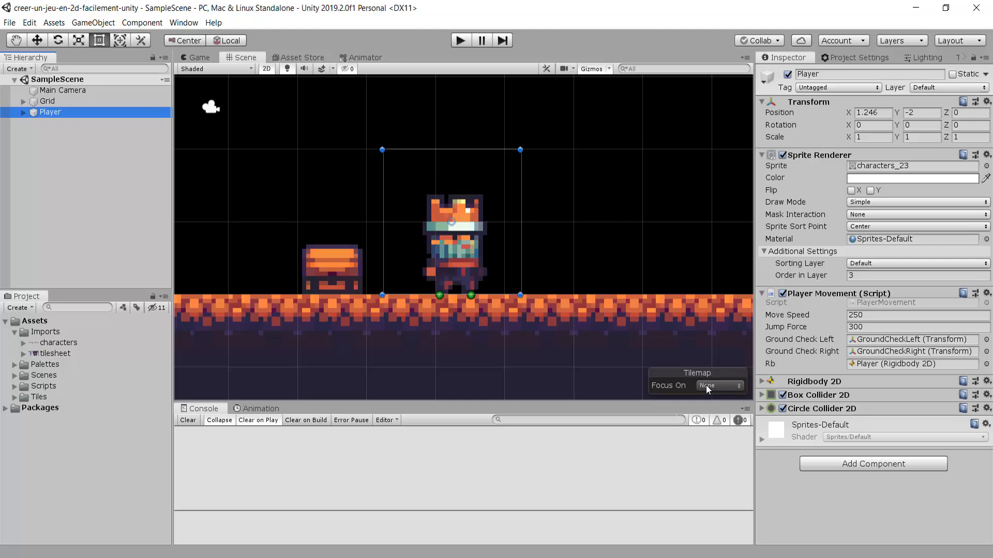
left_click(873, 483)
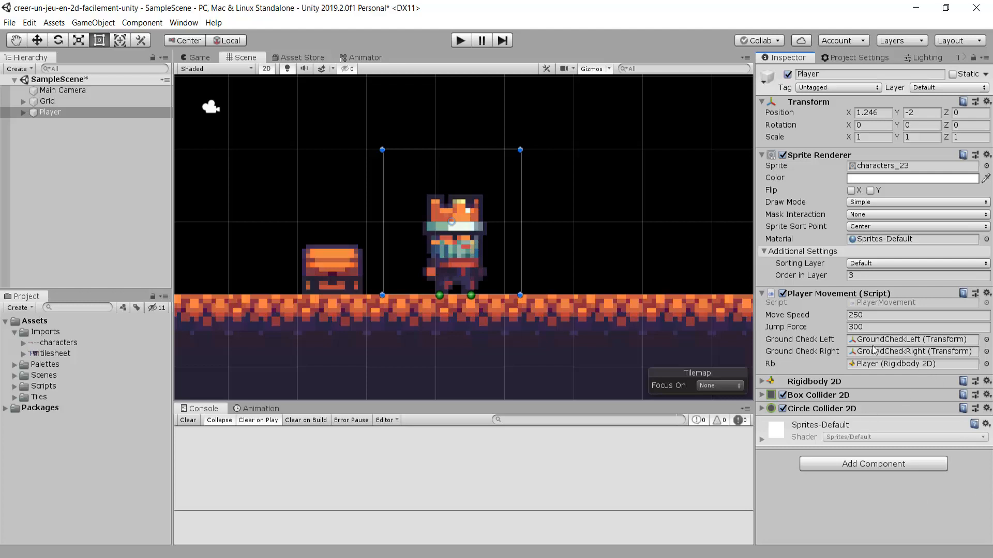
left_click(873, 296)
left_click(848, 295)
Switch to the browser and read which frames belong to each animation on OpenGameArt's "A platformer in the forest" page, then return to Unity
key("alt+Tab")
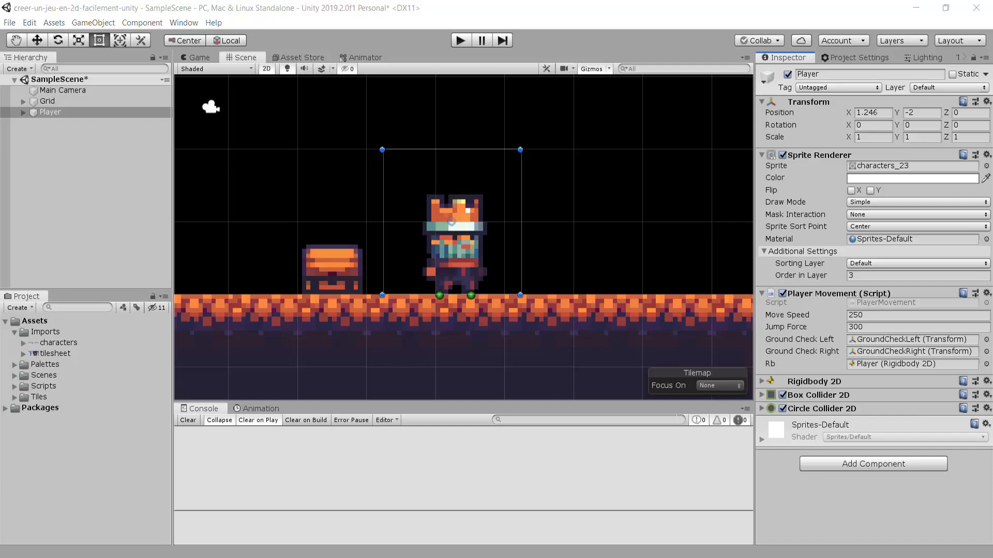
left_click_drag(759, 103, 497, 80)
double_click(497, 79)
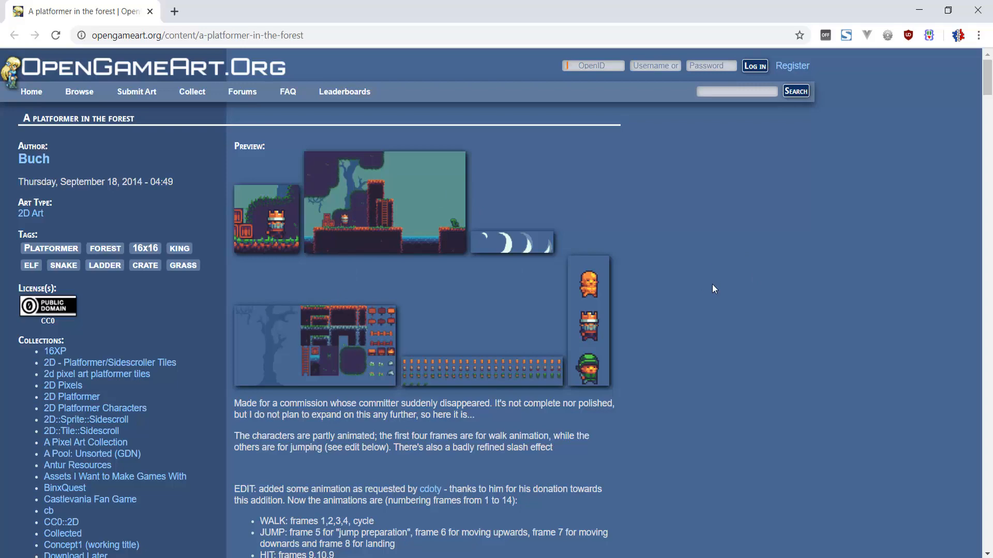
scroll(750, 295, "down", 4)
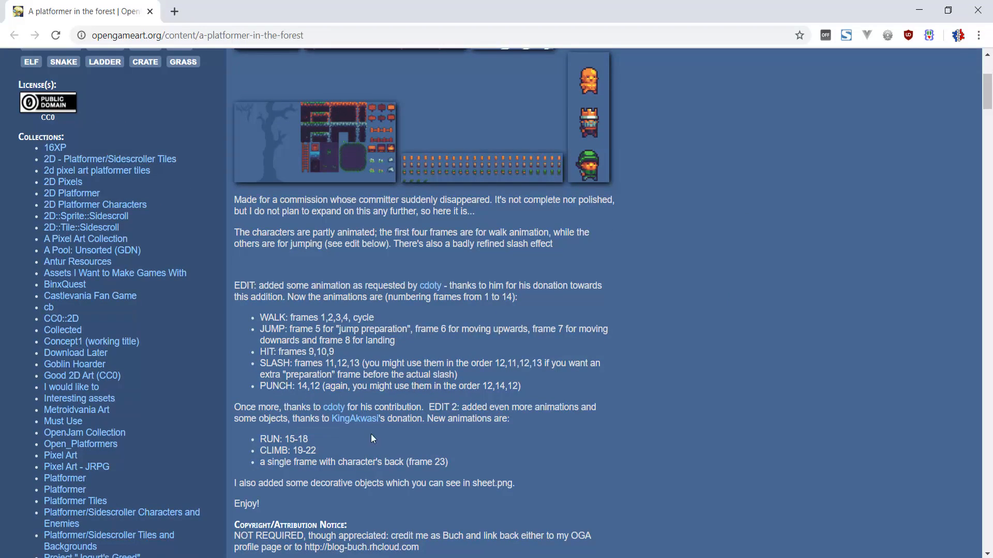
scroll(577, 313, "down", 1)
scroll(578, 314, "up", 3)
scroll(578, 315, "up", 3)
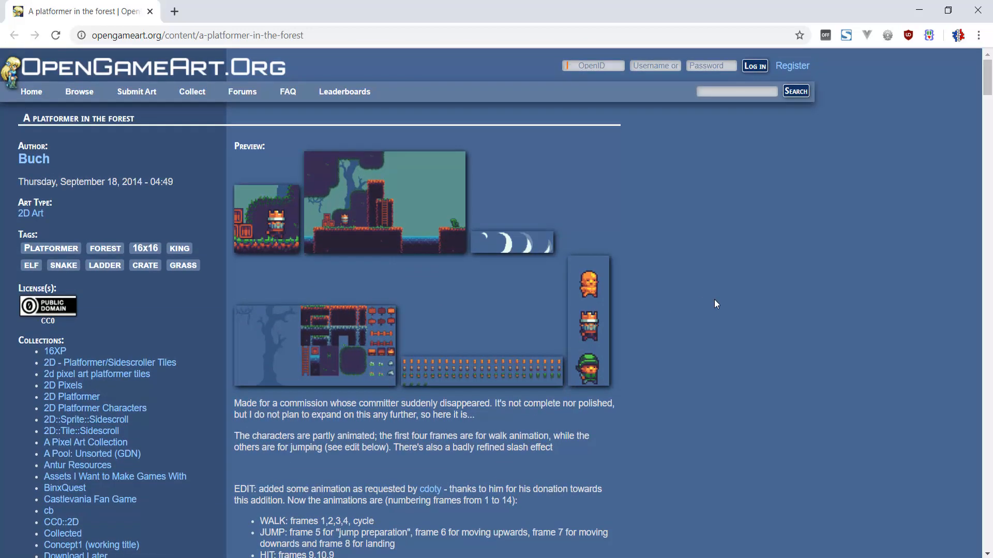
scroll(454, 222, "down", 5)
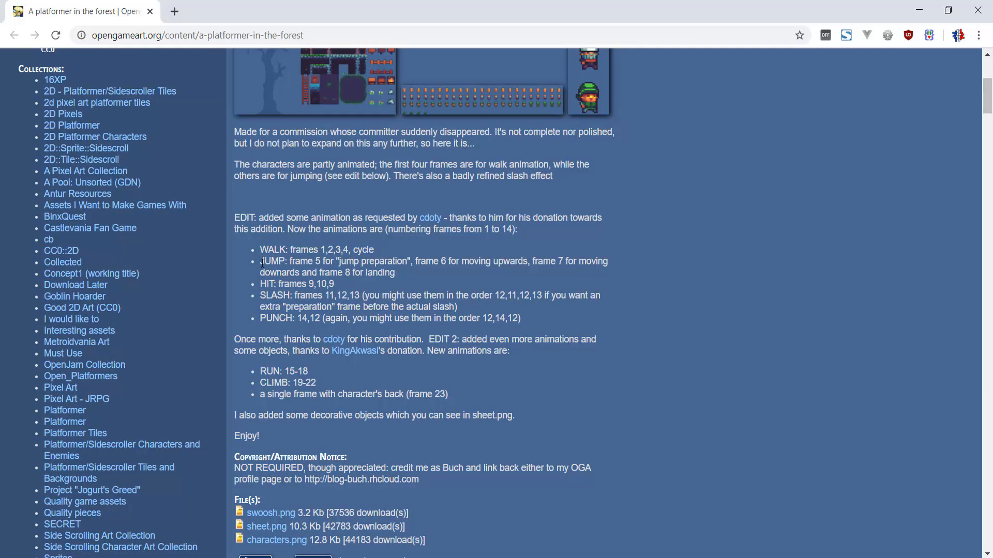
left_click_drag(260, 261, 280, 315)
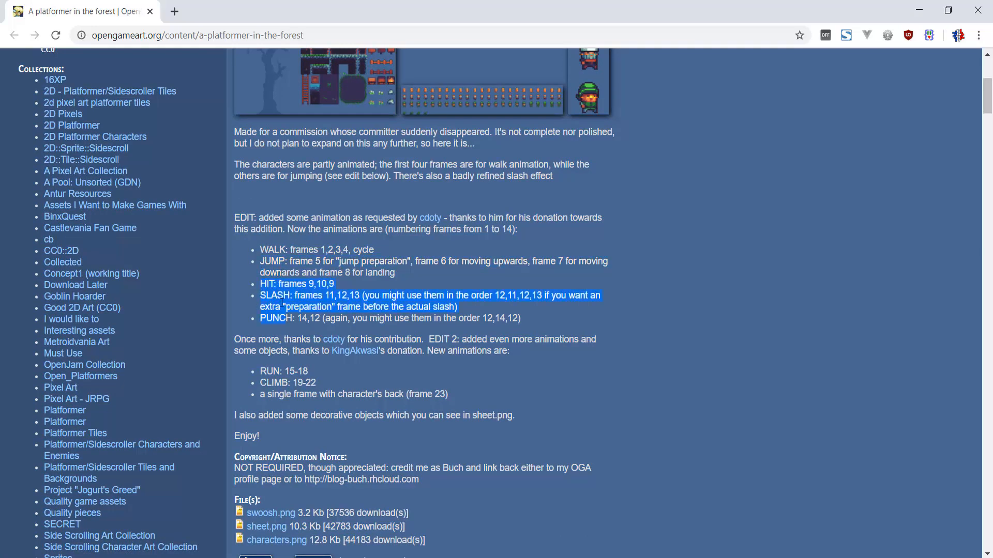
left_click_drag(266, 372, 289, 384)
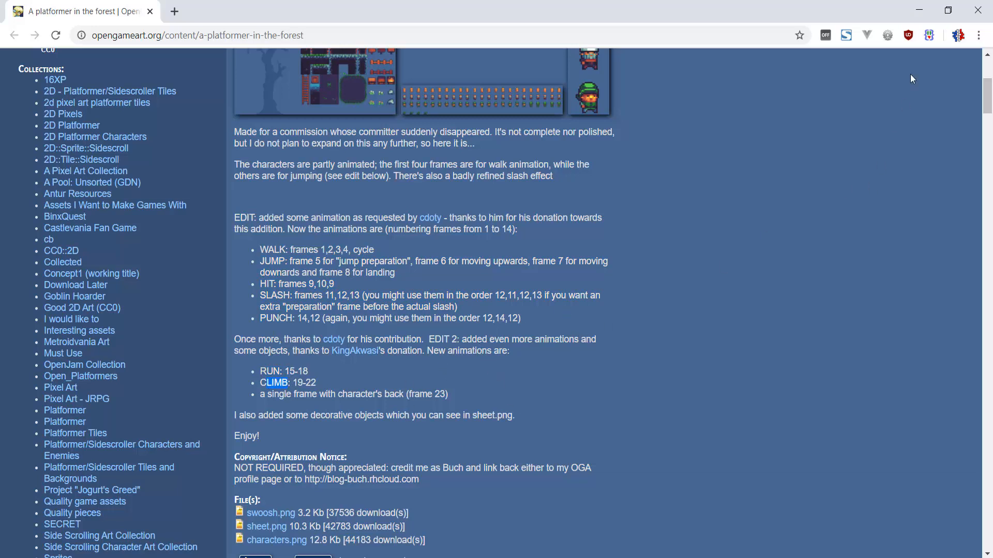
left_click(919, 10)
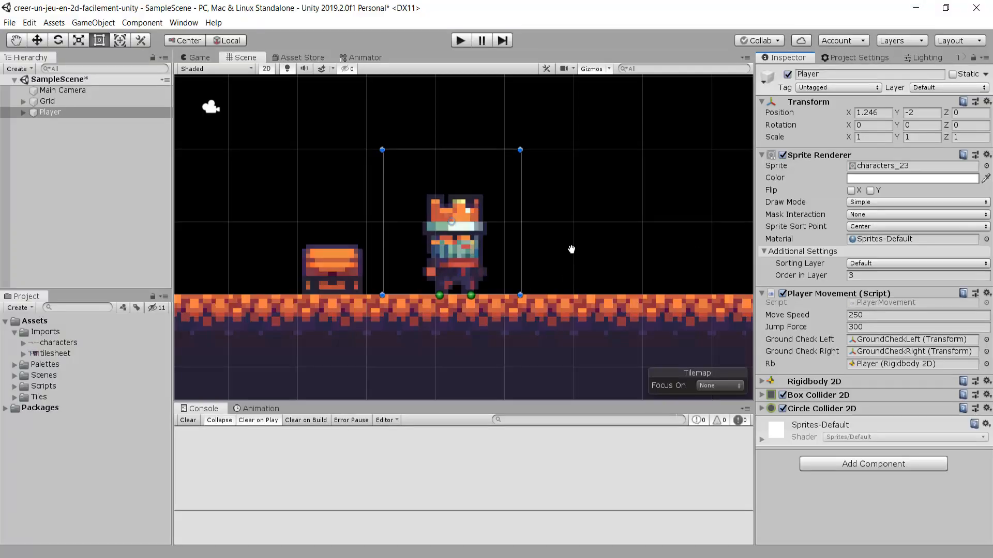
Select the Player object and open the Animation window, keeping it docked beside the Console
middle_click_drag(572, 250, 588, 261)
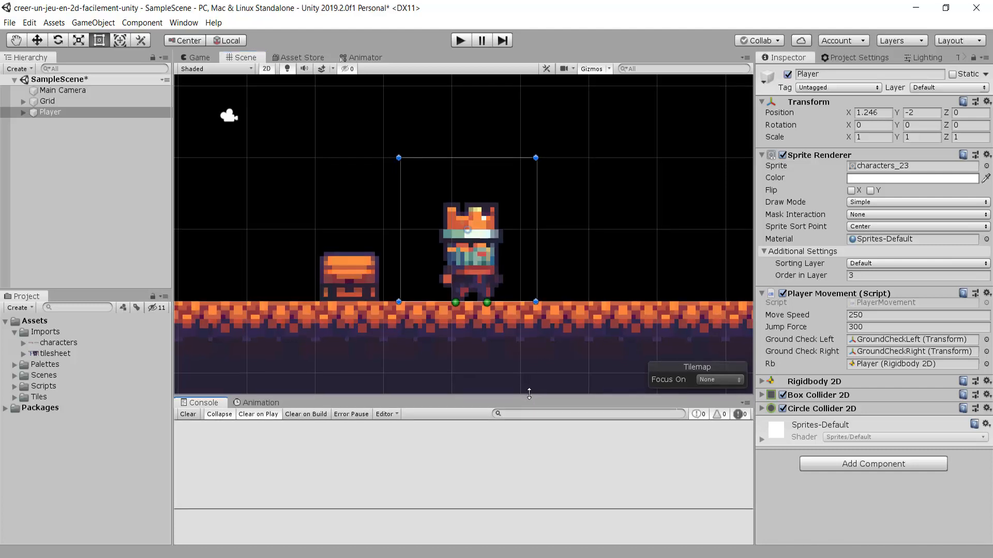
left_click_drag(528, 404, 528, 393)
left_click(50, 114)
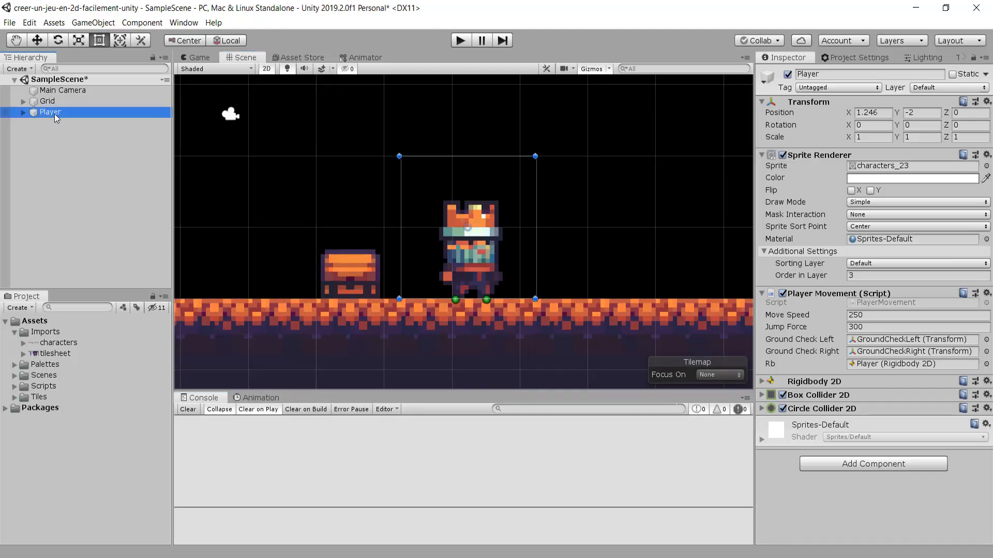
left_click(177, 23)
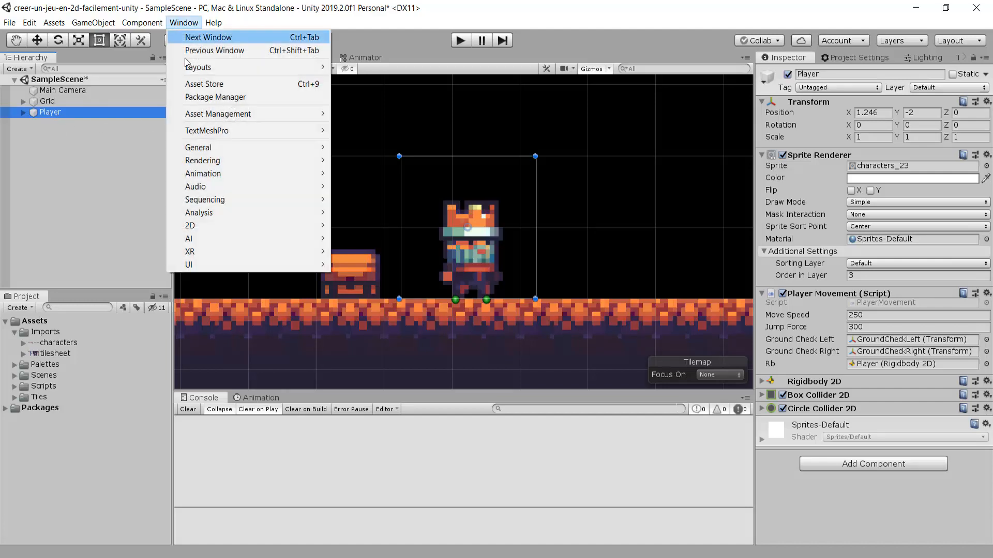
mouse_move(225, 162)
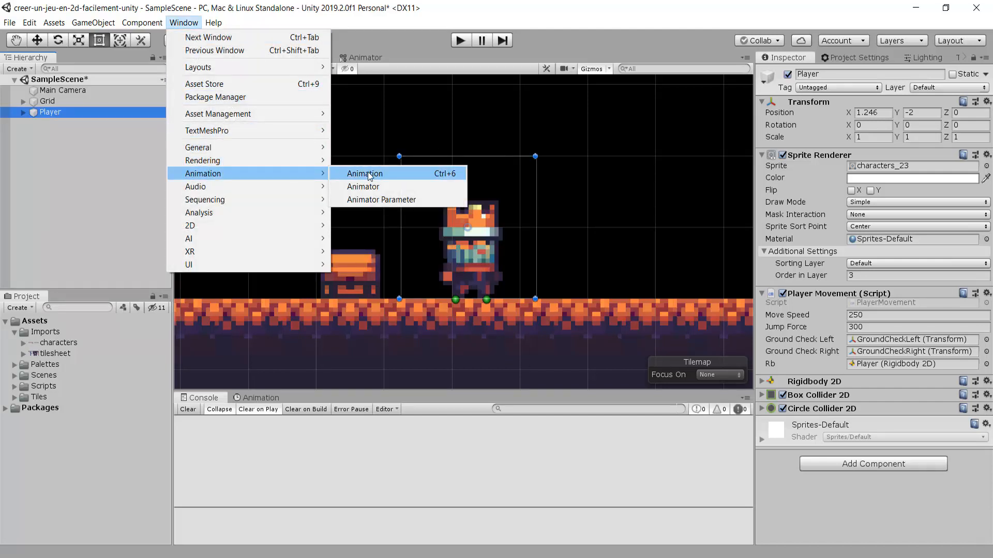
left_click(363, 176)
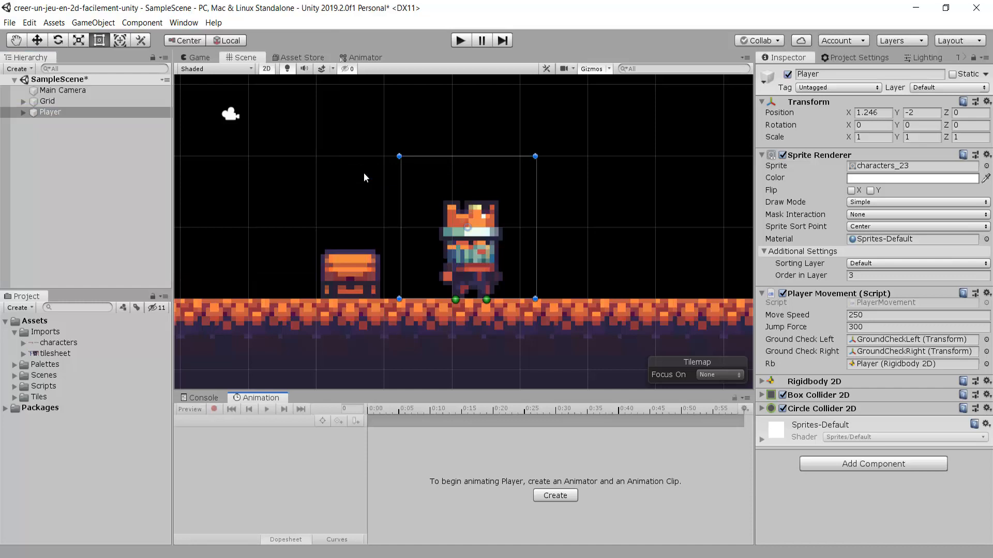
left_click_drag(271, 396, 420, 136)
left_click_drag(281, 134, 282, 404)
Start creating an animation clip for Player, and create and open a new folder named Animations inside Assets
left_click(56, 113)
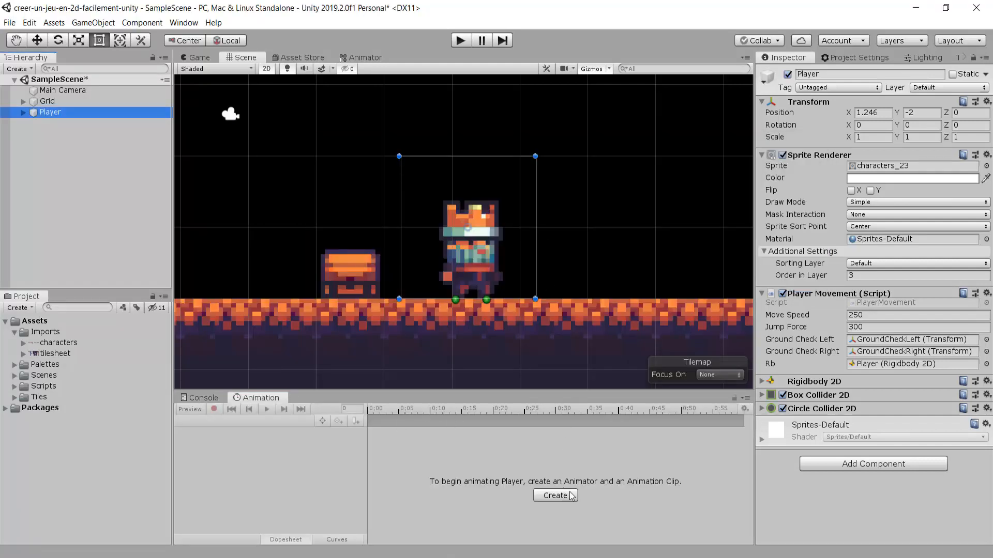
left_click(552, 495)
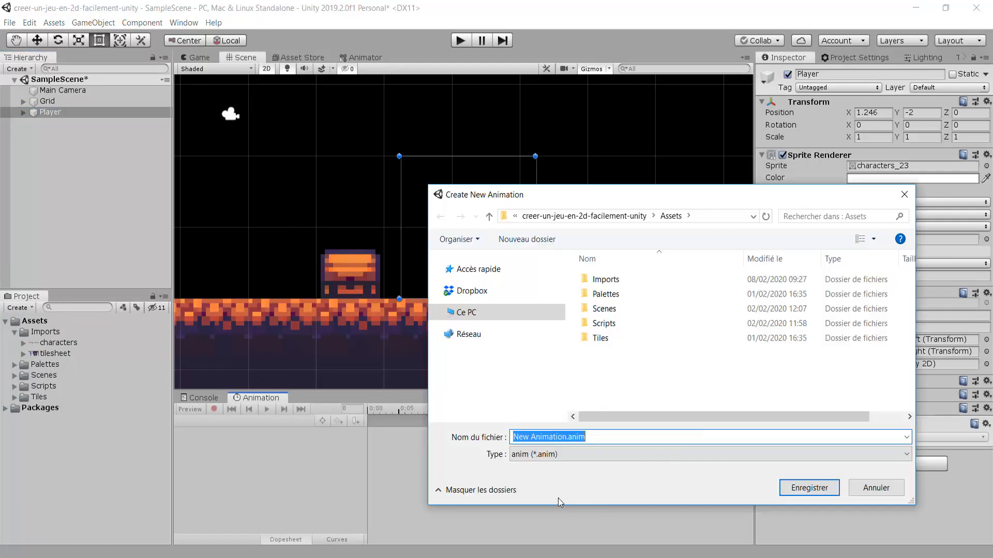
left_click_drag(631, 199, 659, 230)
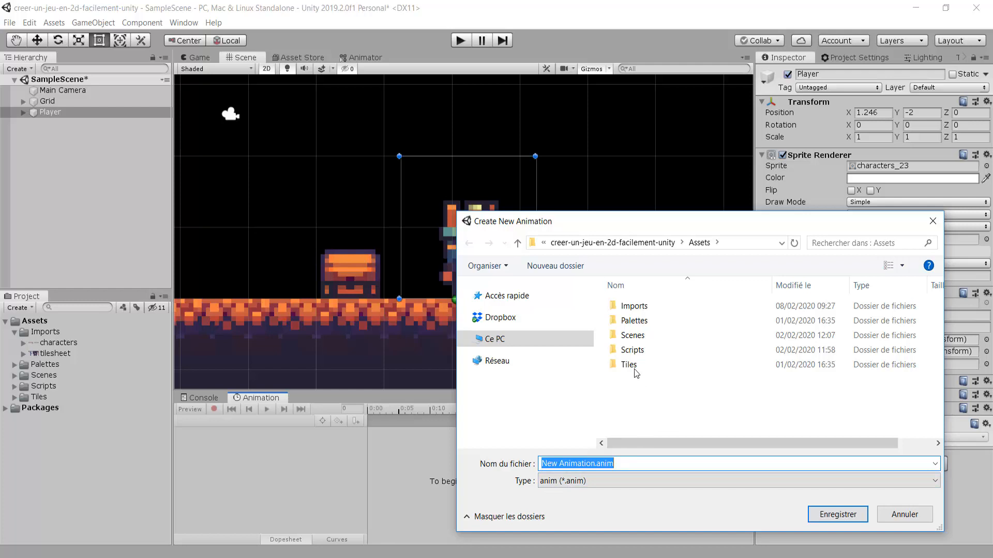
left_click(547, 269)
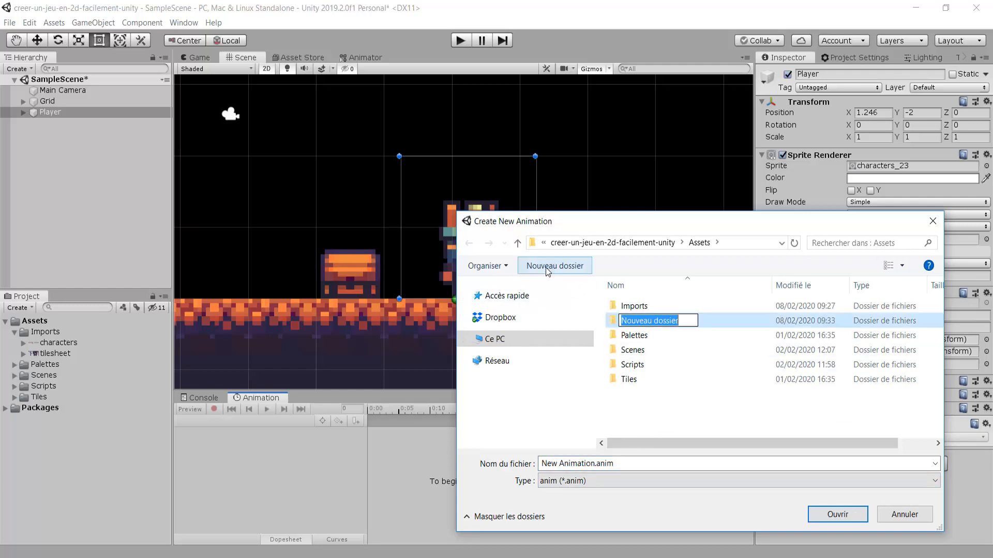
type("Animations")
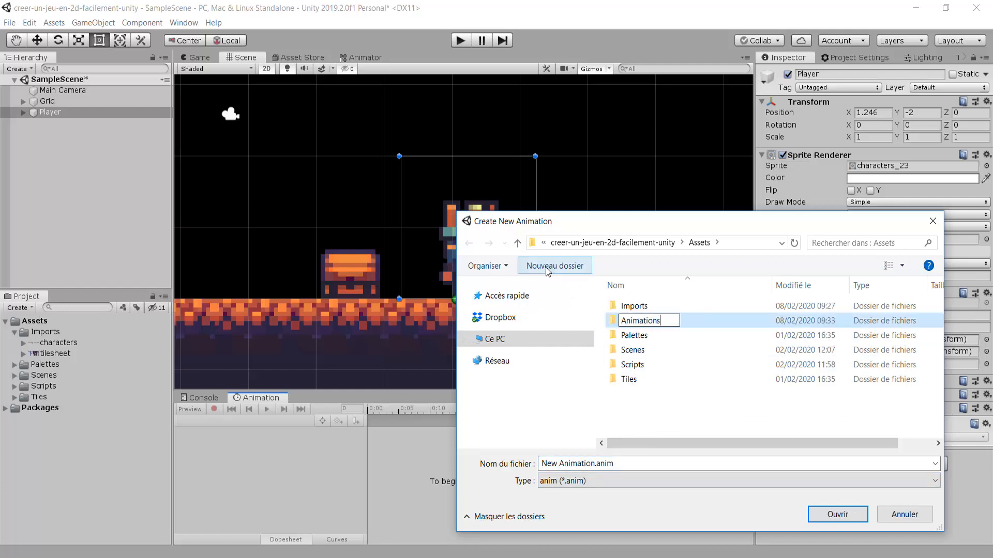
key("Return")
key("Return")
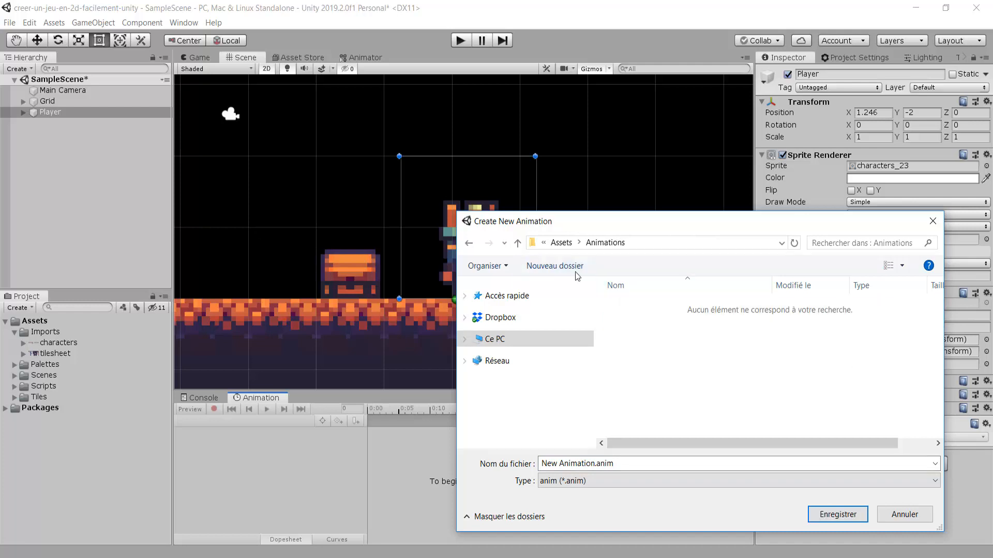
Create a subfolder named Player inside the Animations folder and open it
left_click(569, 267)
type("Player")
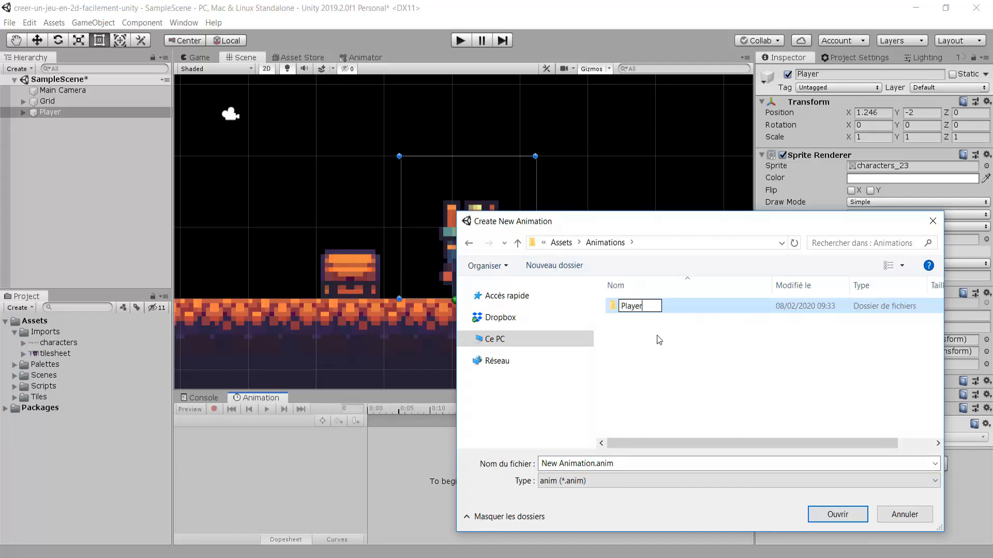
key("Return")
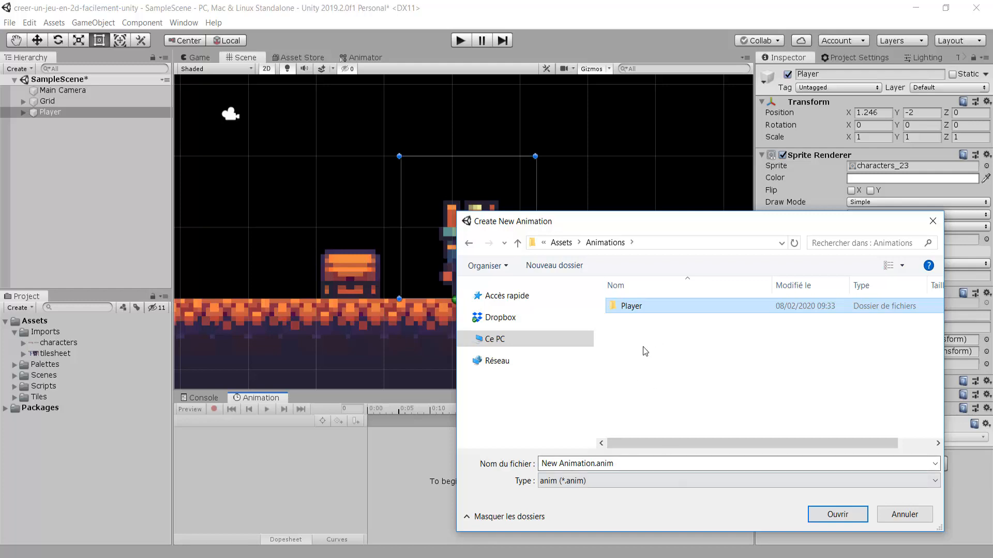
double_click(630, 307)
Name the new clip PlayerIdle.anim and save it in the Animations/Player folder
left_click(574, 463)
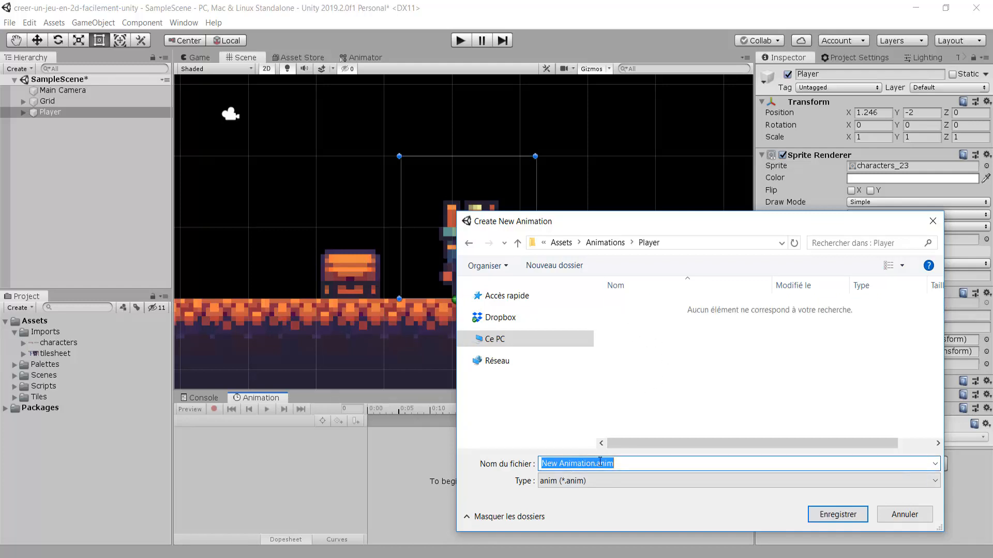
left_click(595, 464)
left_click_drag(595, 464, 519, 463)
type("Idle")
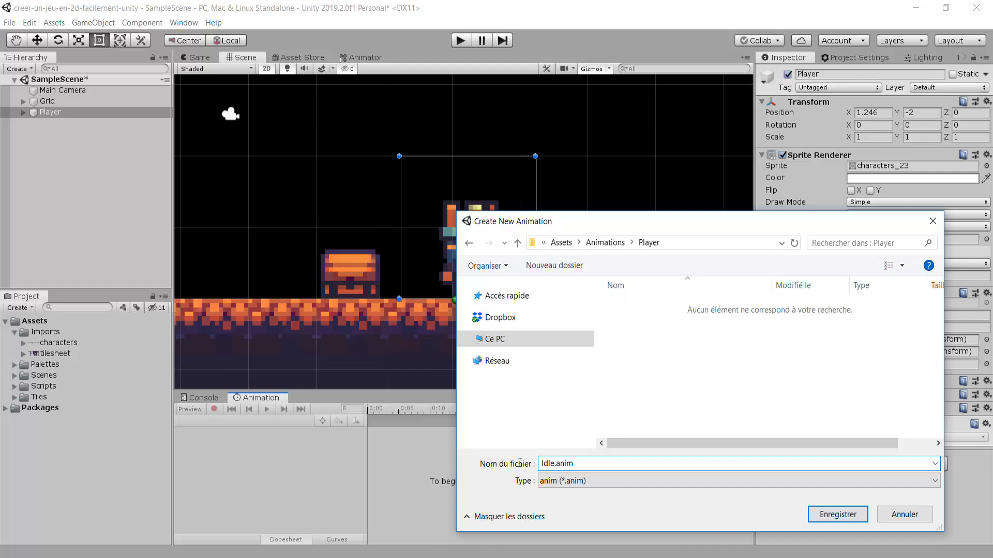
type("Player")
left_click(830, 515)
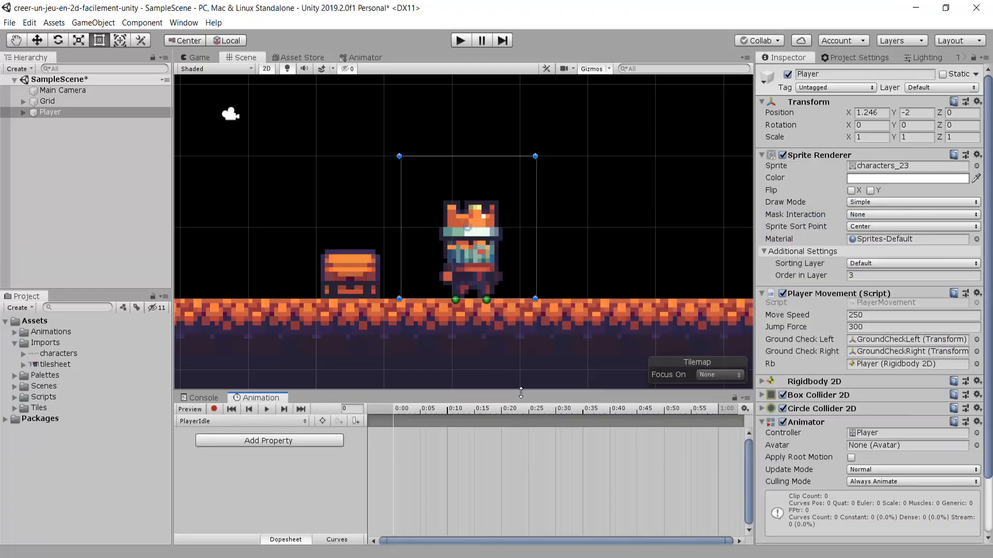
Make the Animation window taller and check its clip list, keeping PlayerIdle as the active clip
left_click_drag(522, 393, 530, 357)
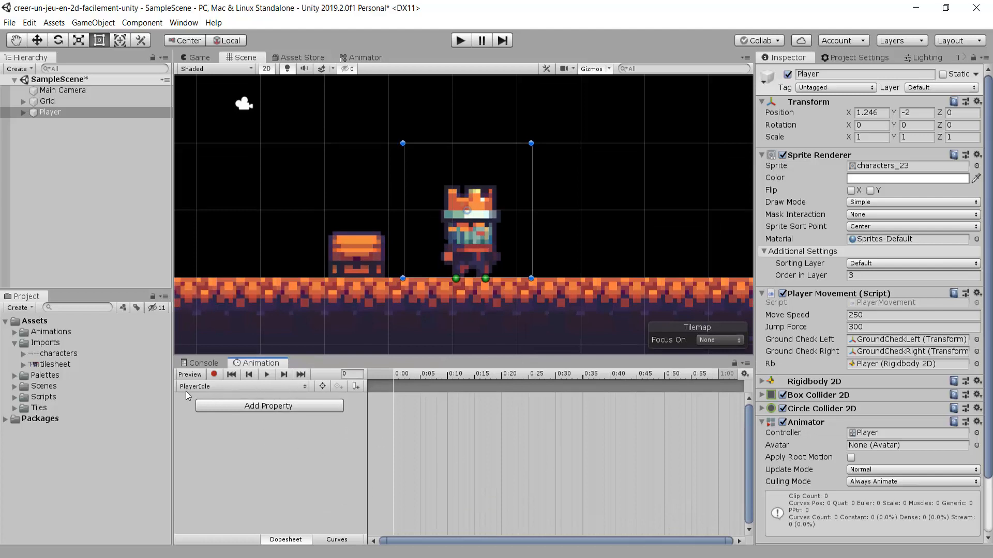
left_click(204, 387)
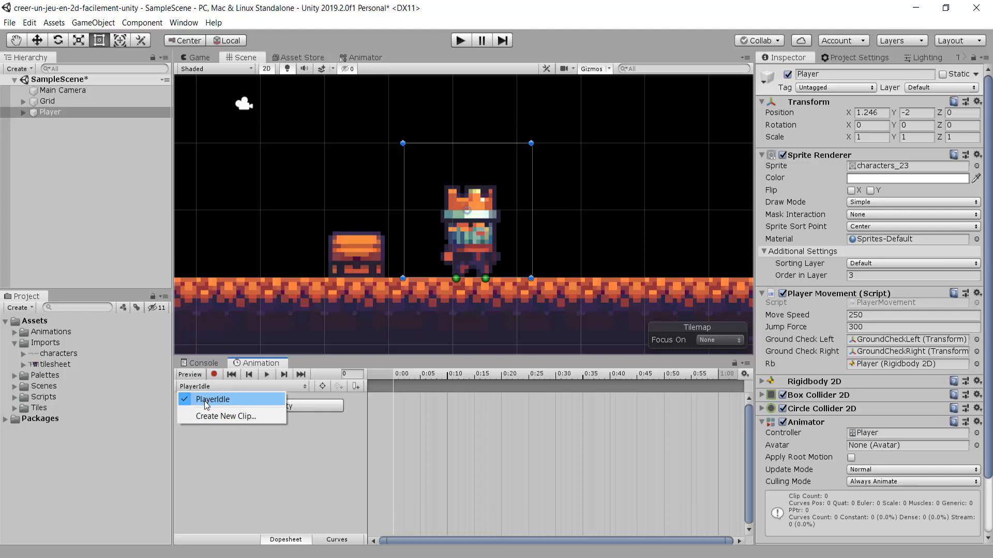
left_click(207, 402)
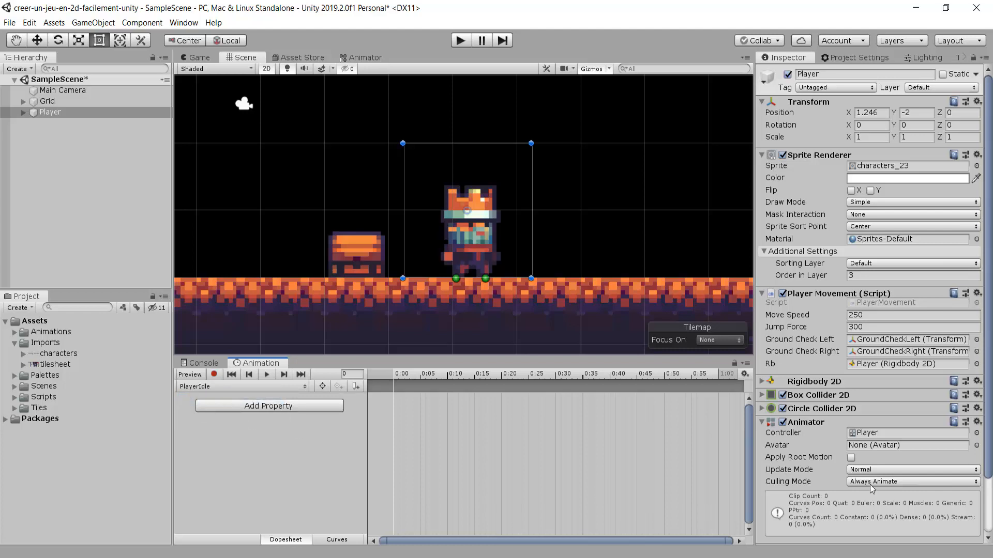
Open the Player controller referenced by the Player object's Animator component in the Animator window
scroll(904, 444, "down", 3)
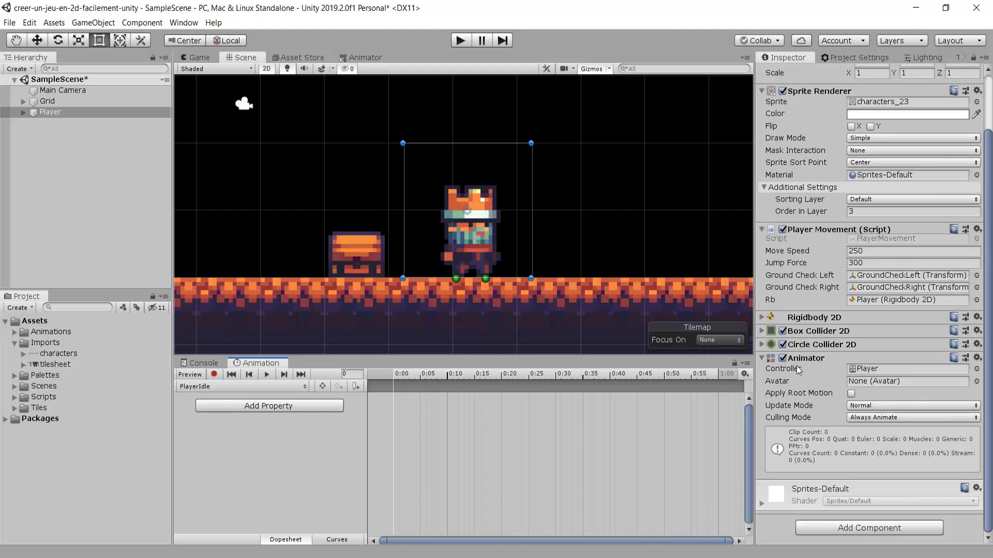
left_click(870, 368)
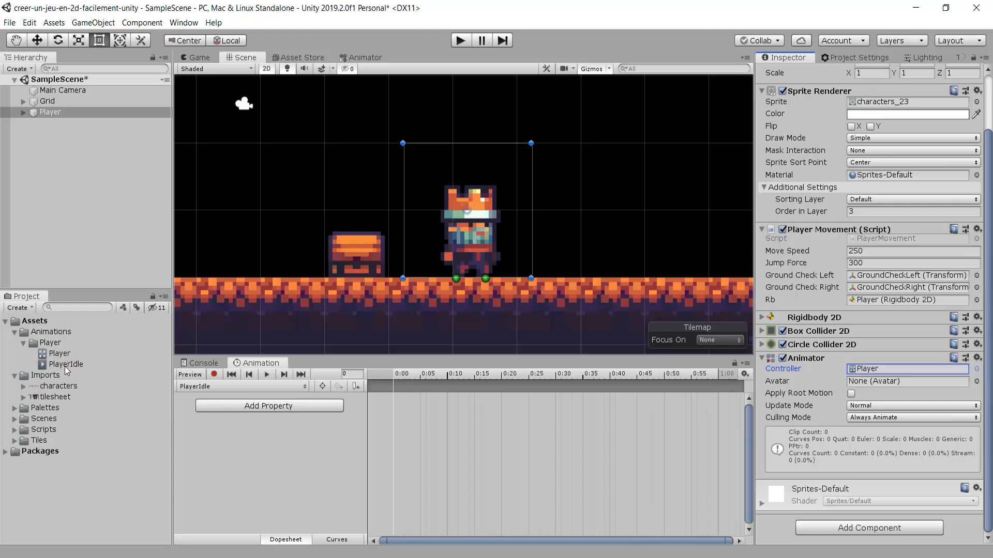
double_click(862, 368)
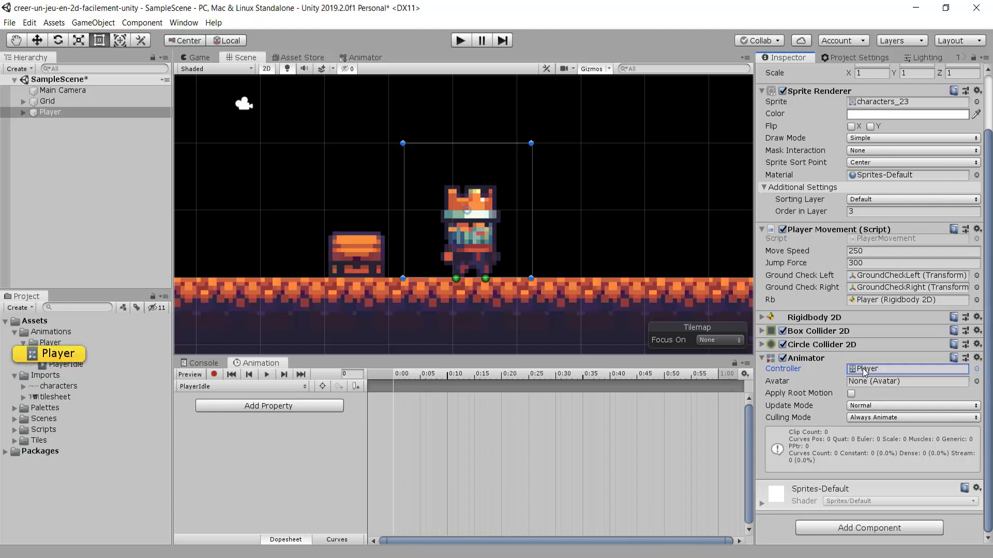
Give the Animator graph more height and place the PlayerIdle state beside the Entry node, clear of Any State
middle_click_drag(589, 206, 578, 255)
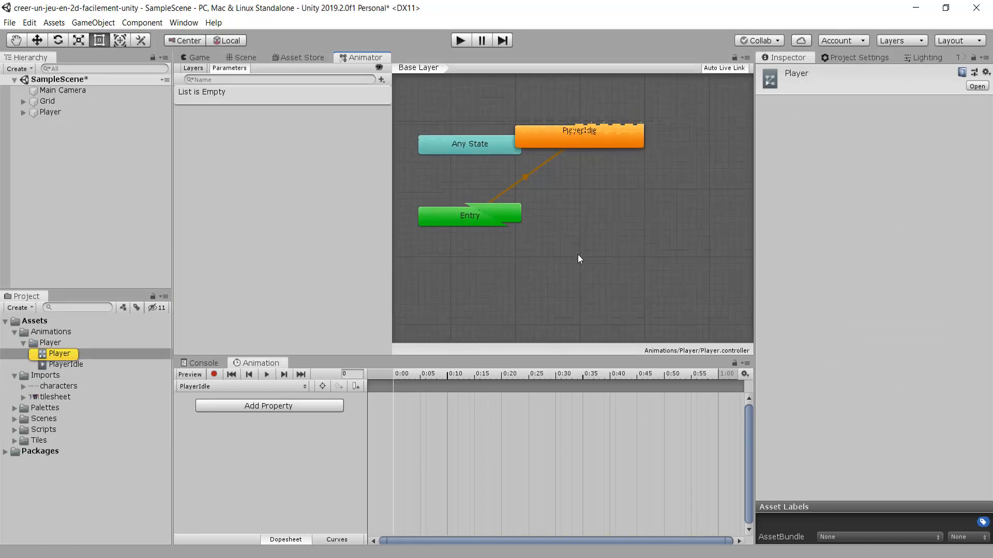
scroll(578, 240, "down", 3)
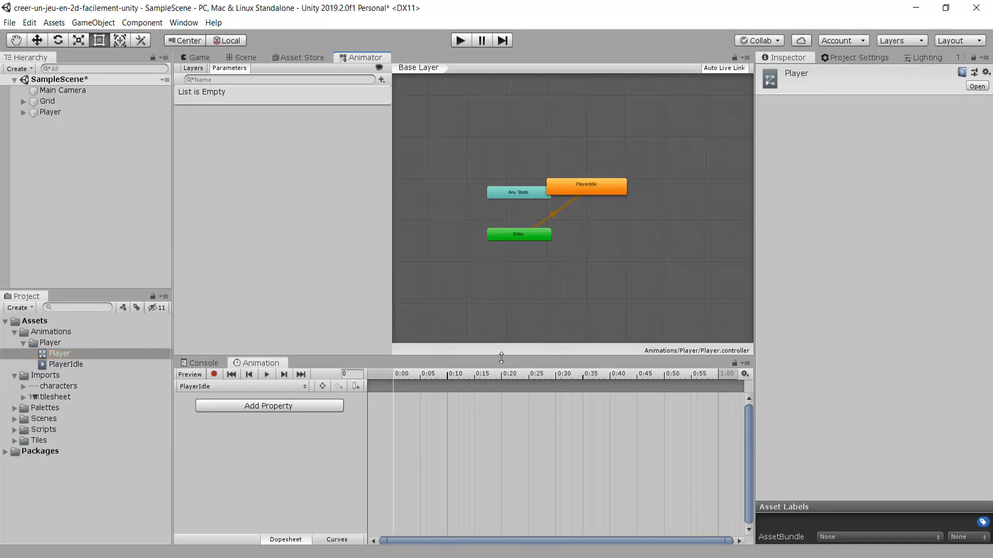
left_click_drag(501, 348, 512, 386)
scroll(638, 248, "up", 3)
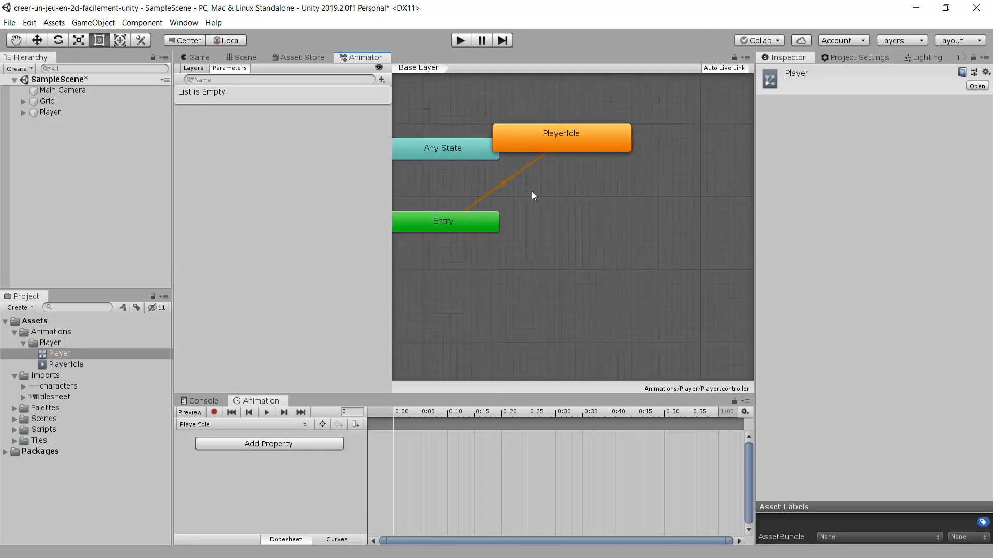
left_click_drag(579, 148, 629, 220)
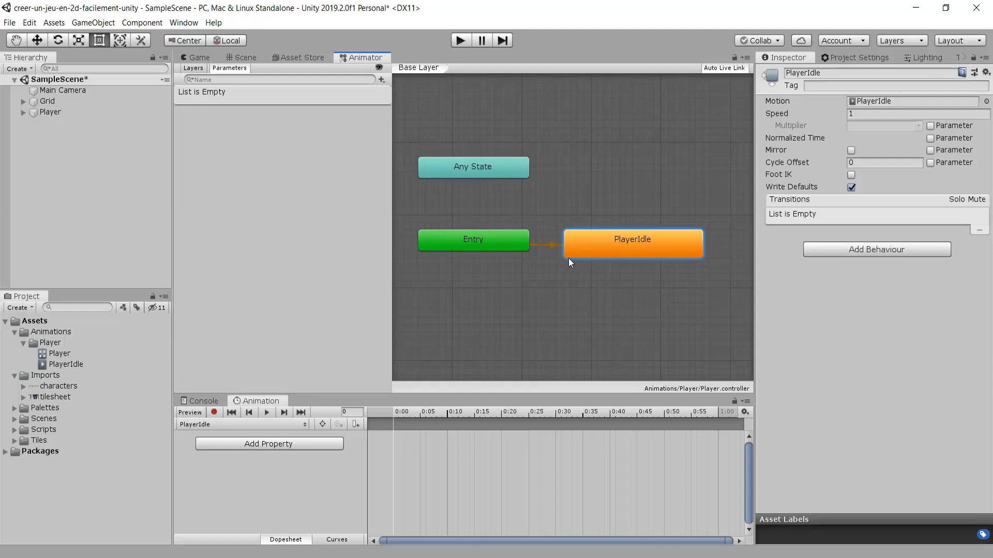
Move the distant Exit node to just below the Entry node in the Animator graph
scroll(636, 272, "down", 4)
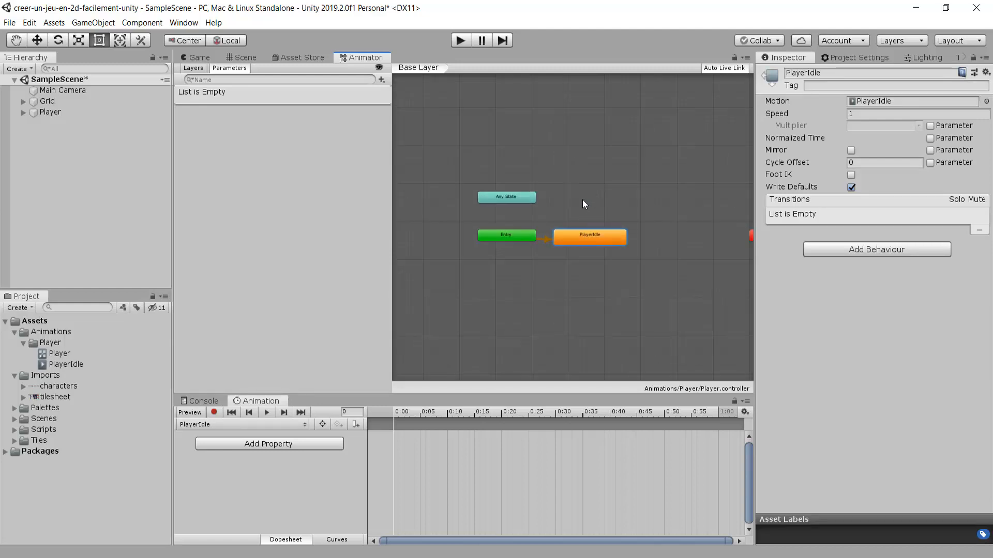
scroll(595, 261, "up", 2)
middle_click_drag(557, 251, 498, 243)
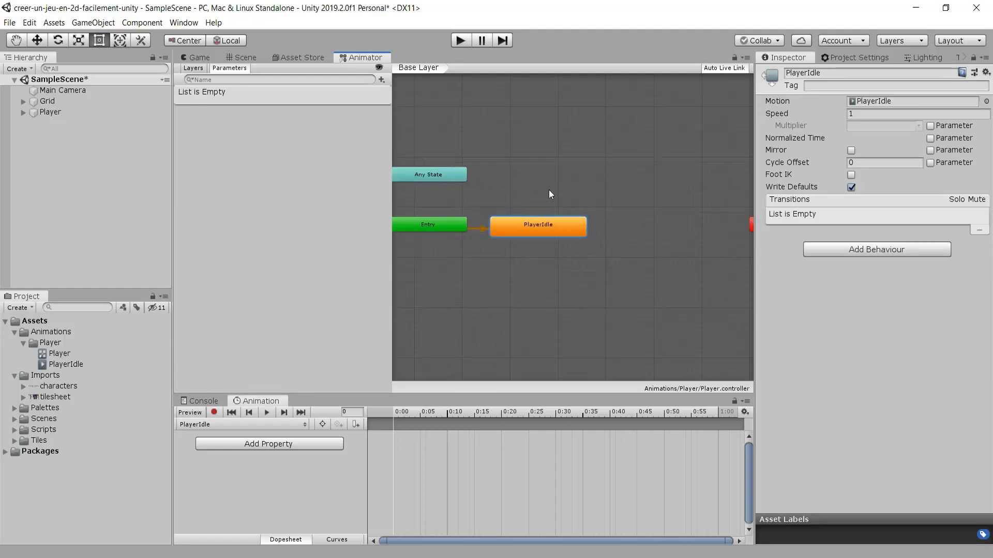
middle_click_drag(601, 239, 548, 238)
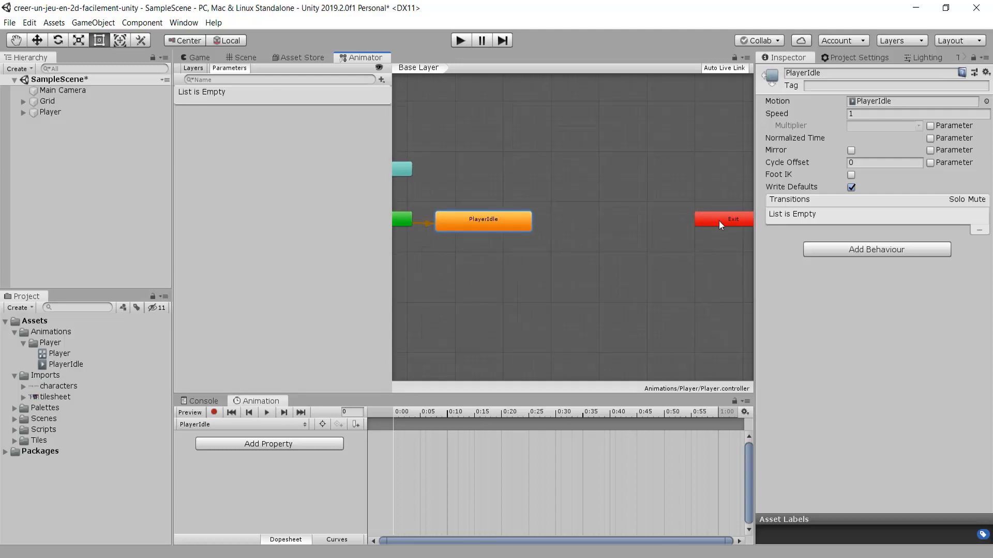
left_click_drag(720, 221, 507, 275)
middle_click_drag(554, 266, 658, 261)
left_click_drag(621, 273, 486, 259)
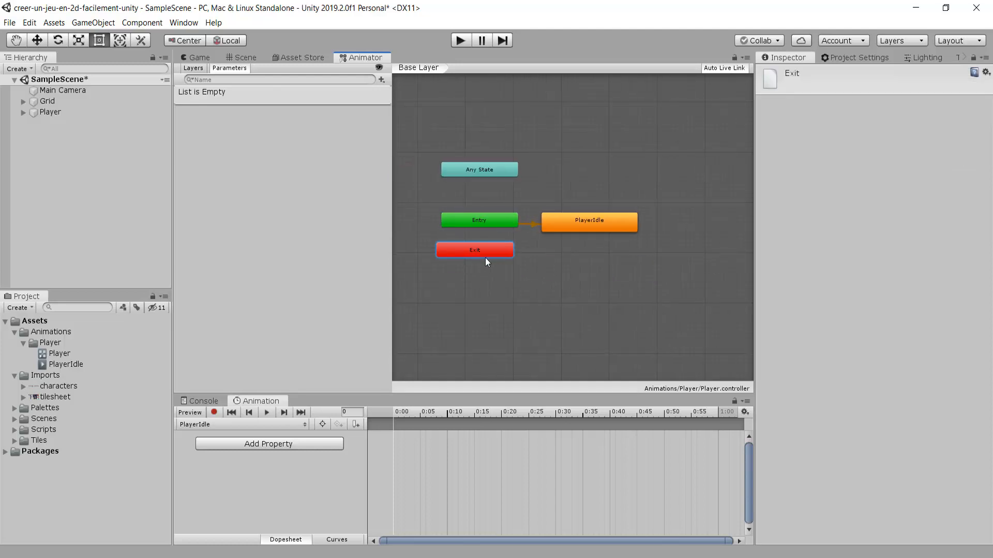
Review the Entry, Exit and Any State nodes and realign PlayerIdle level with Entry
left_click(479, 225)
left_click(484, 252)
left_click(478, 169)
left_click_drag(579, 221, 582, 232)
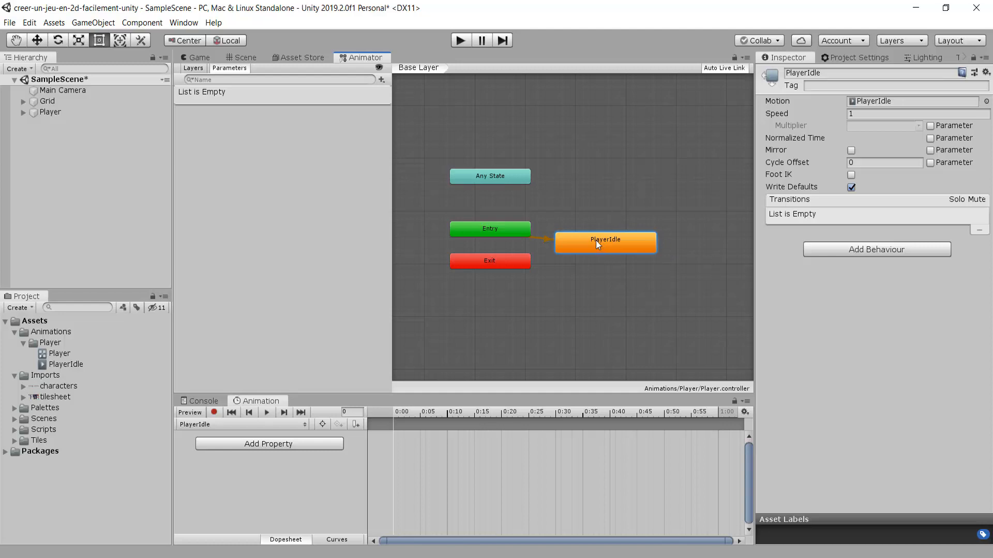
left_click_drag(596, 240, 601, 225)
scroll(536, 225, "up", 2)
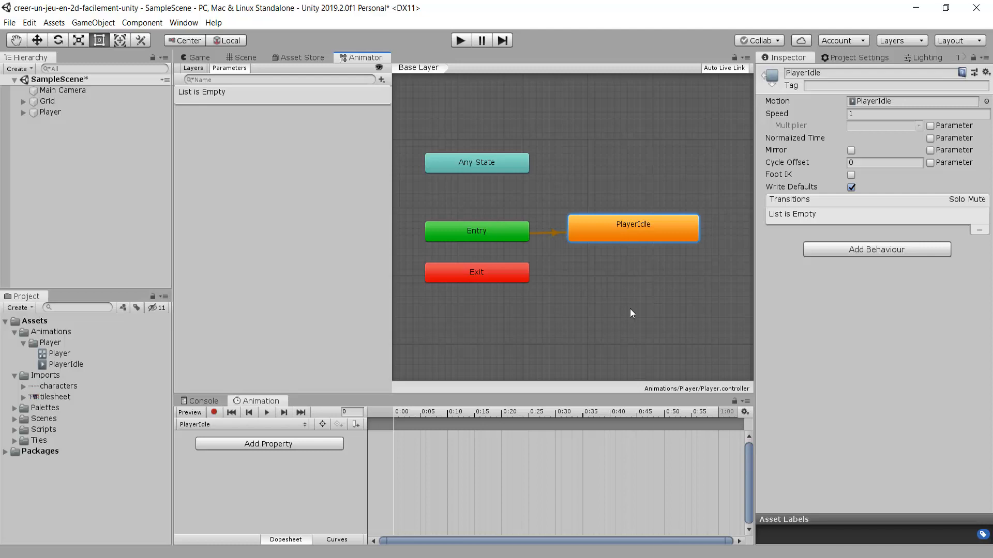
Move the Entry node up between Any State and Exit, and review its link to PlayerIdle
left_click(480, 228)
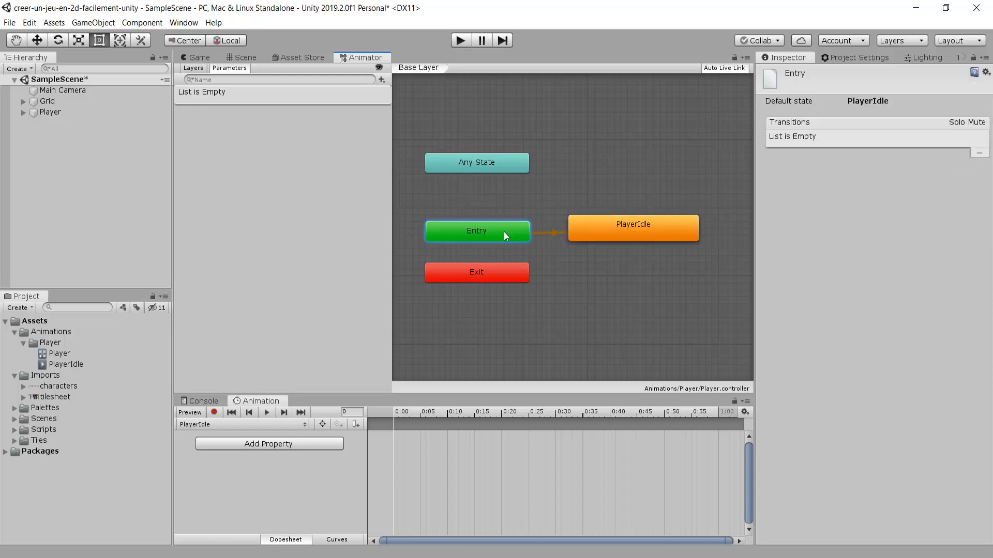
left_click_drag(504, 232, 501, 214)
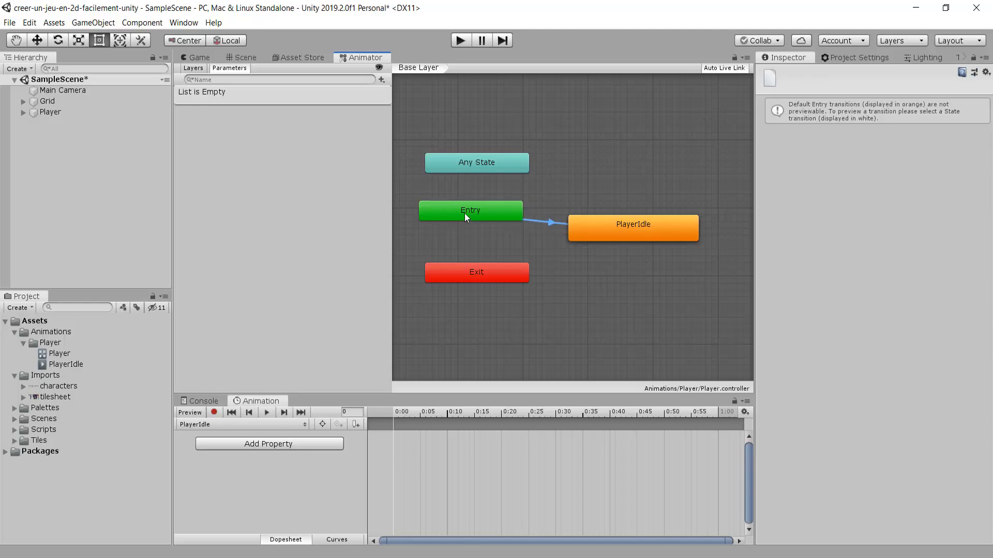
left_click(645, 228)
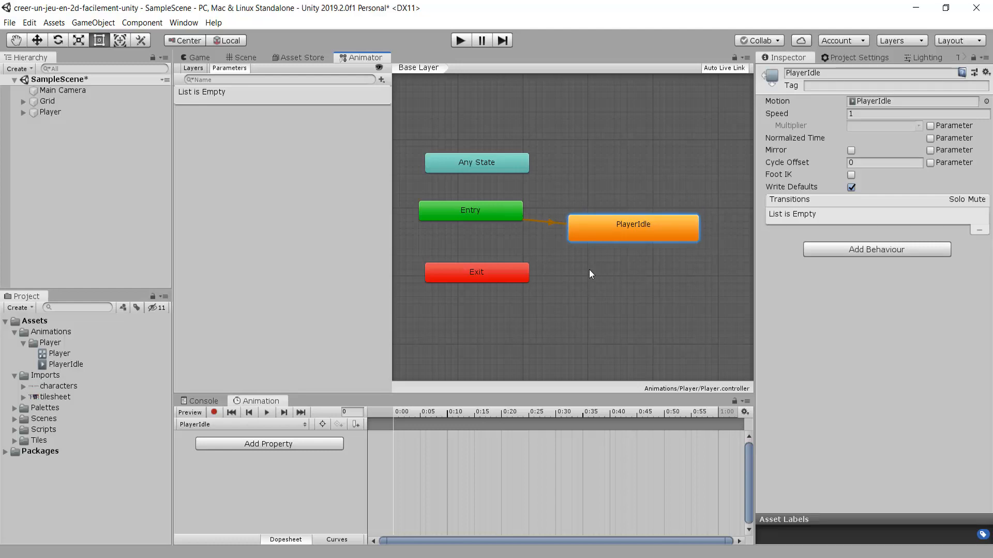
left_click(496, 268)
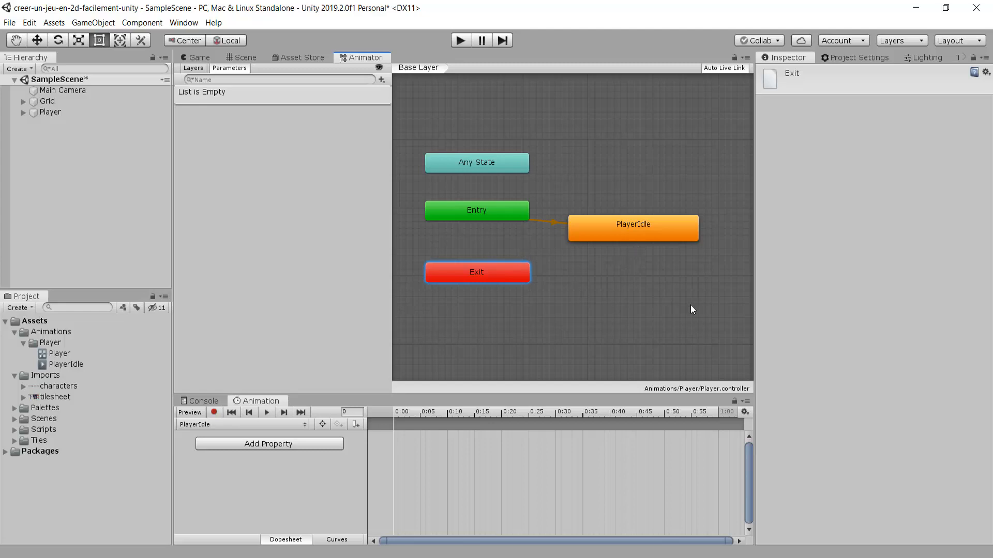
Make a transition from the PlayerIdle state to the Exit node
right_click(619, 228)
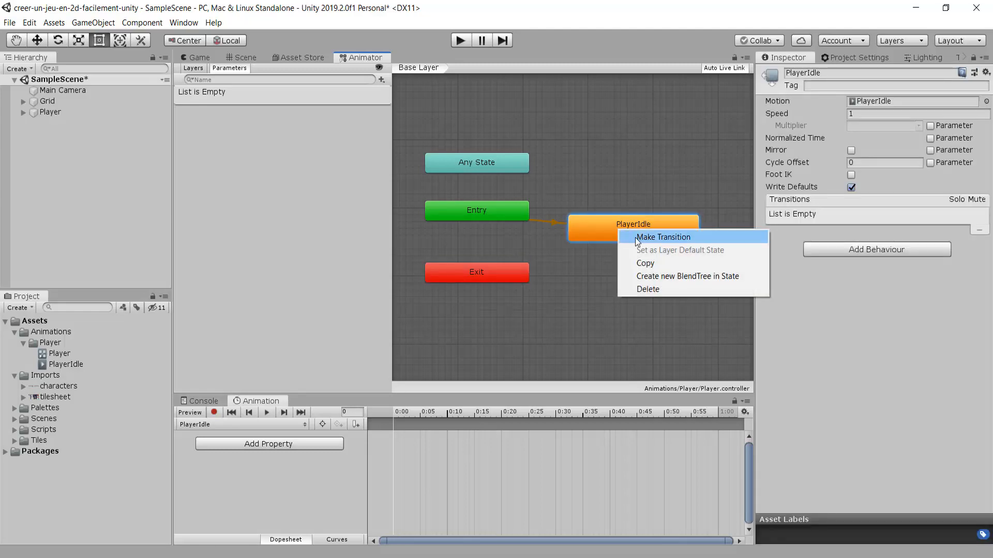
left_click(639, 238)
left_click(485, 272)
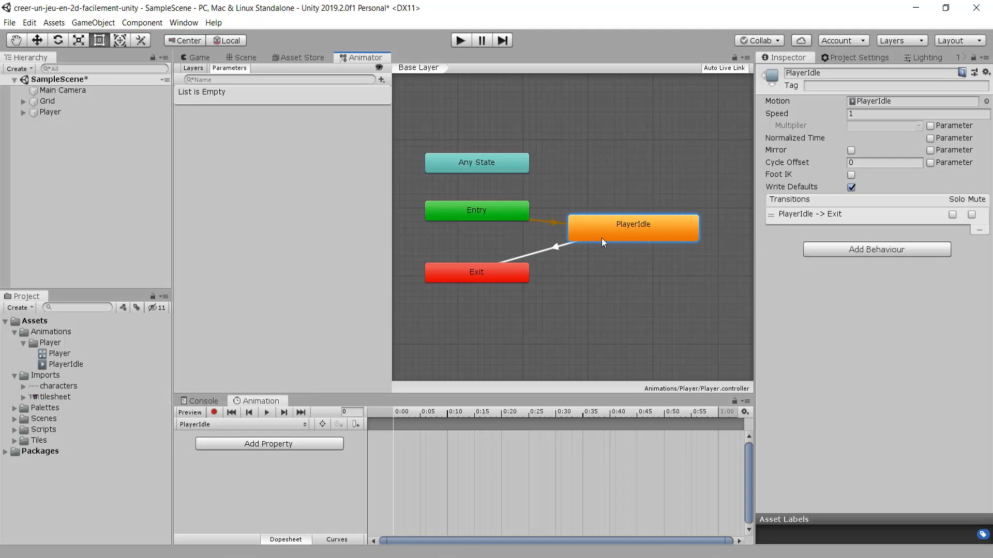
Inspect the flow from Entry through PlayerIdle to Exit, and delete the PlayerIdle-to-Exit transition
left_click(491, 211)
left_click(548, 222)
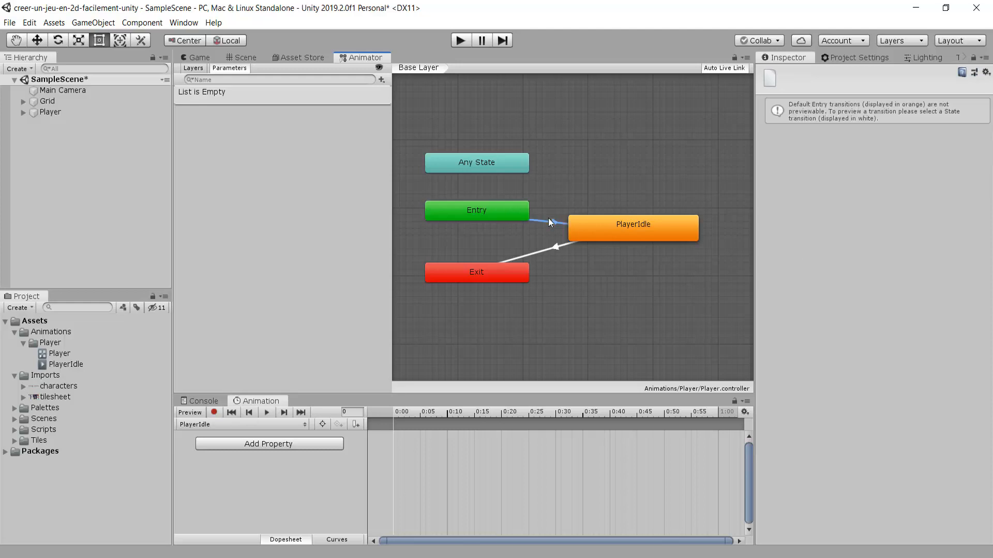
left_click(629, 233)
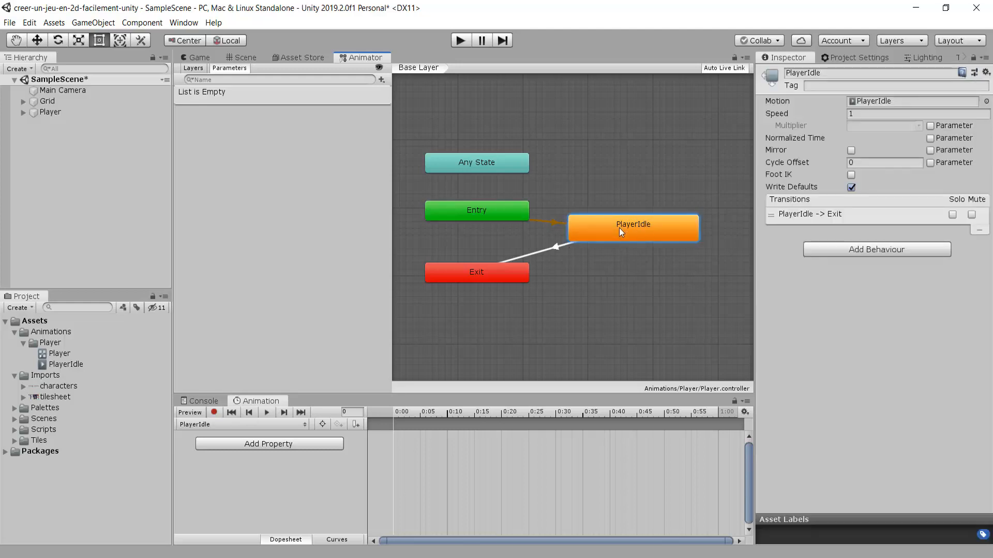
left_click(554, 248)
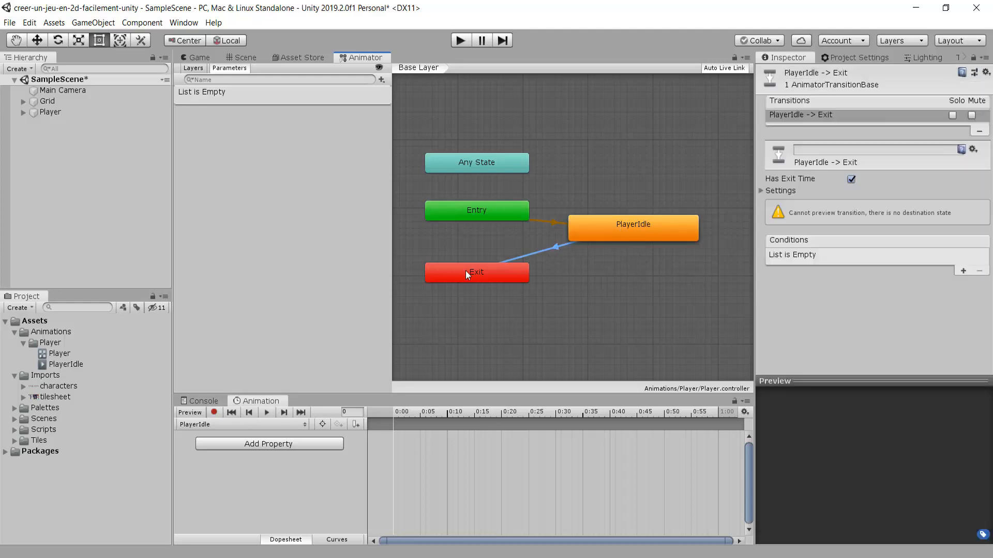
left_click(465, 271)
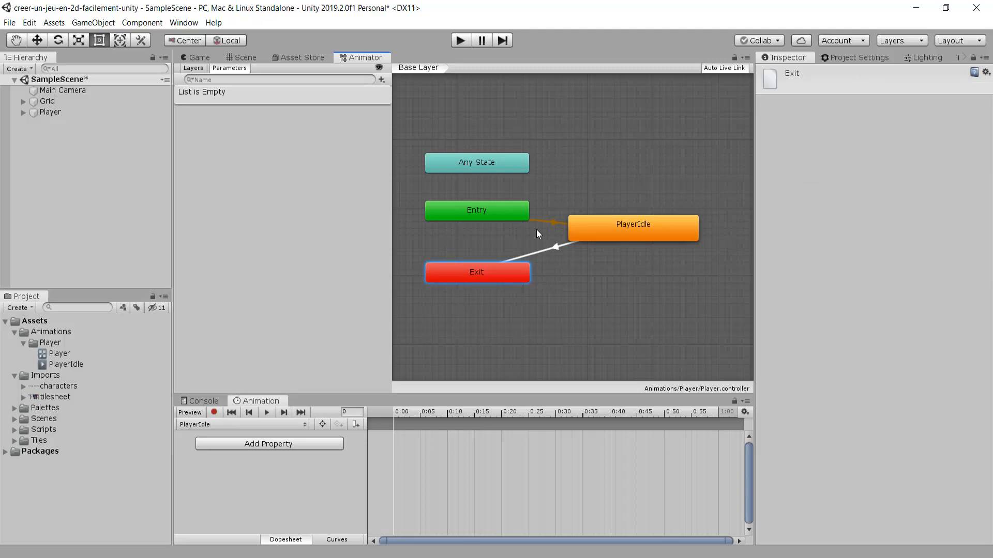
left_click(555, 247)
key("Delete")
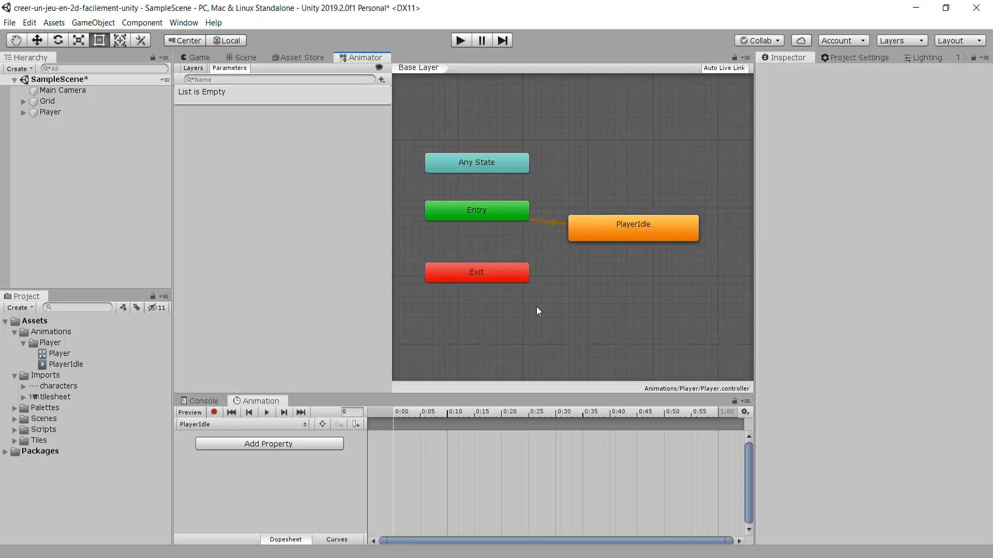
Select the Any State node, skim its Unity manual page on Animation States in the browser, and return to Unity
left_click(495, 163)
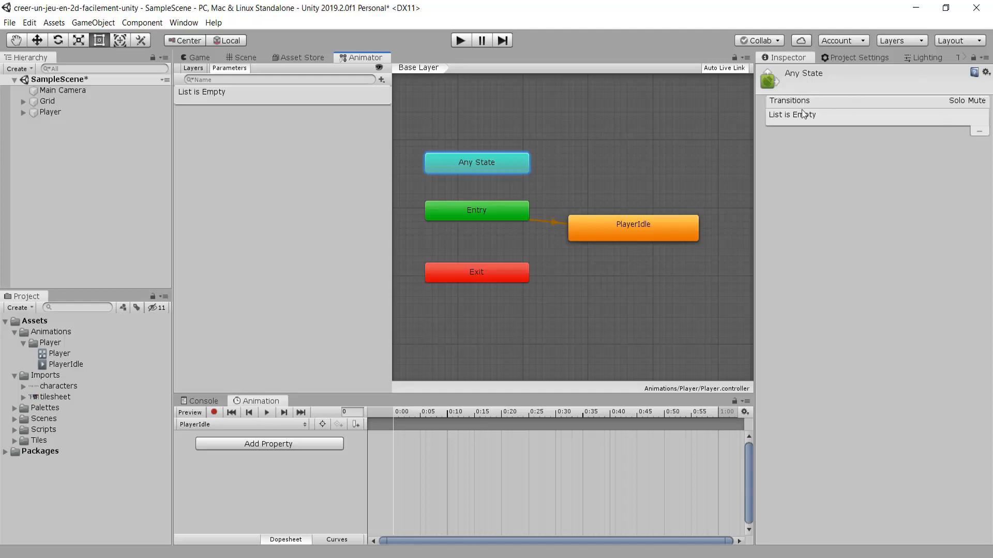
left_click(974, 72)
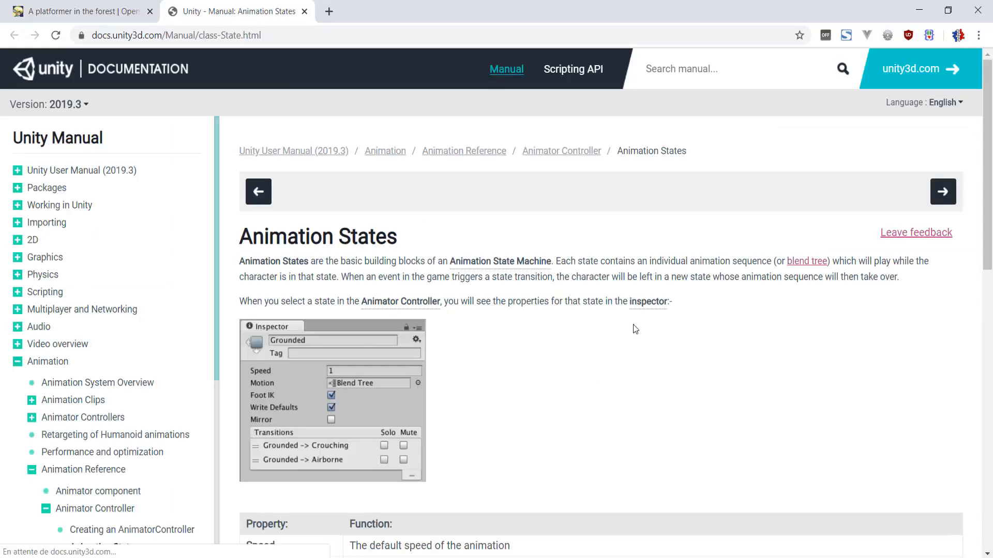
scroll(612, 308, "down", 13)
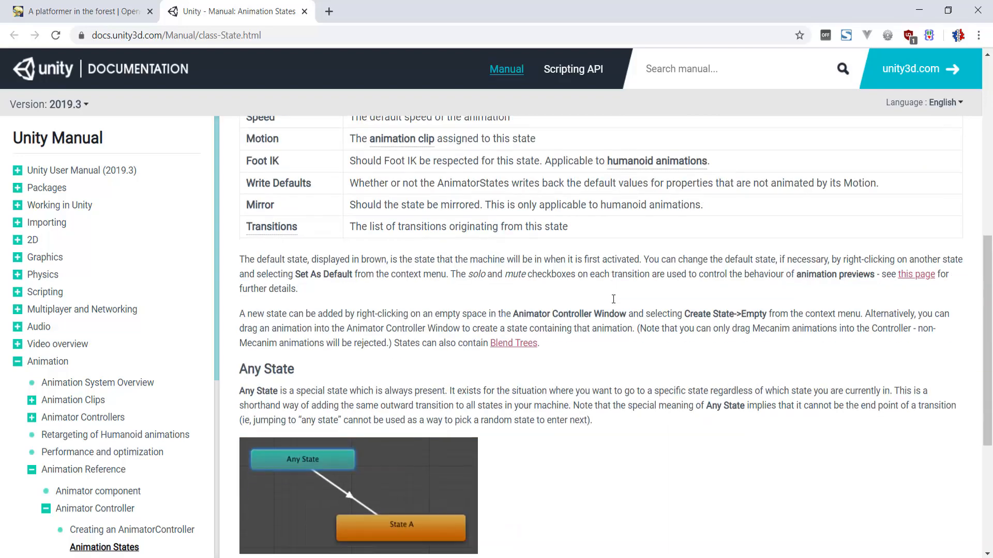
scroll(732, 372, "up", 5)
scroll(592, 336, "up", 8)
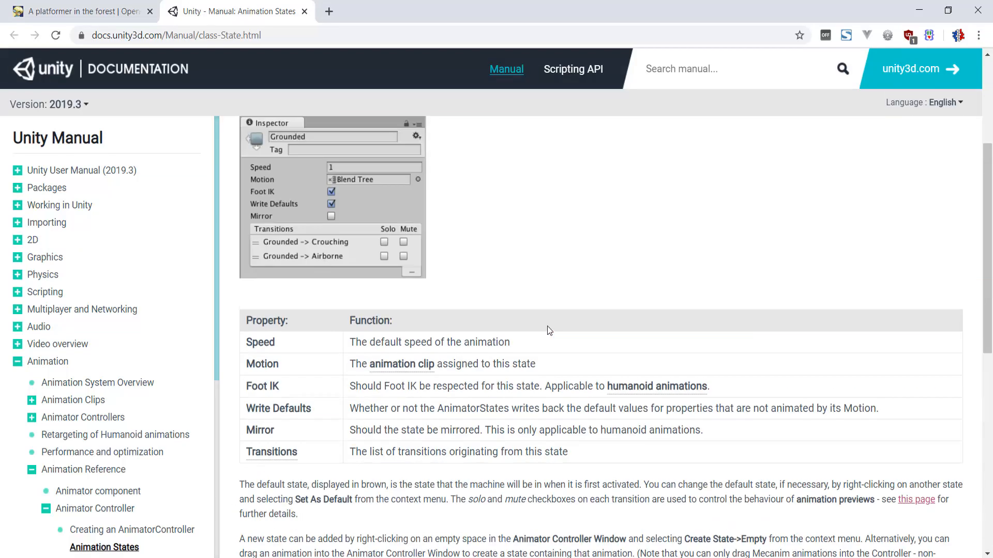
left_click(252, 557)
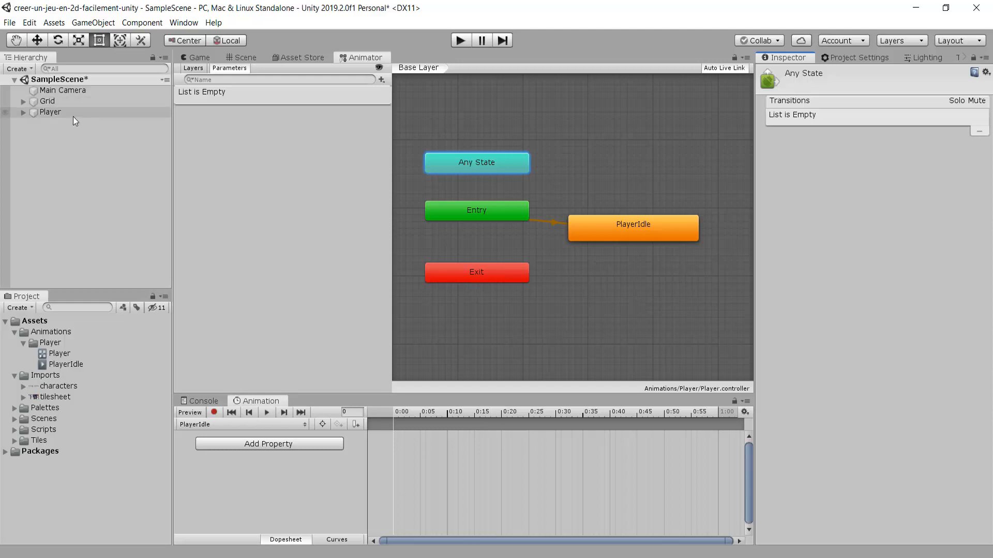
Select the Main Camera, skim the Unity manual page of its Camera component in the browser, and return to Unity
left_click(62, 91)
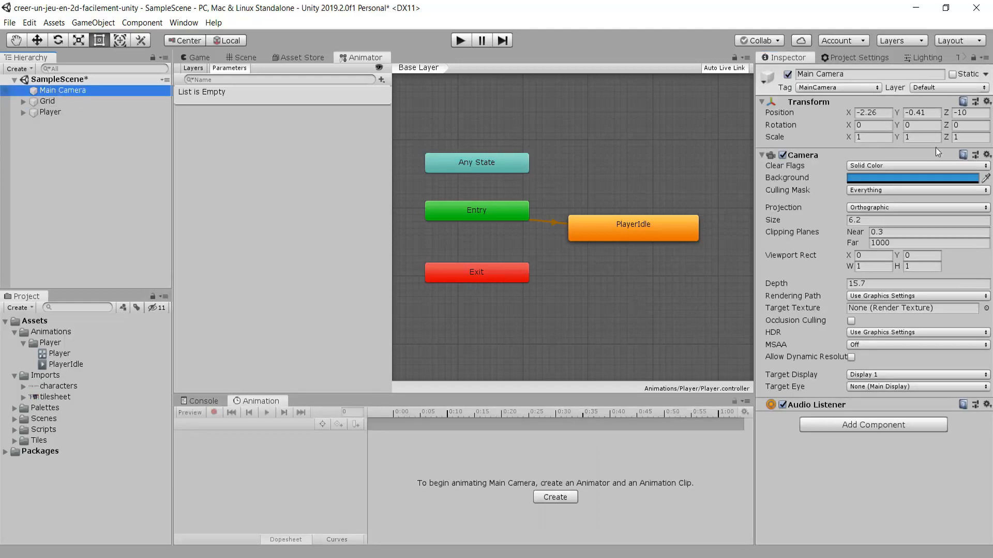
left_click(962, 155)
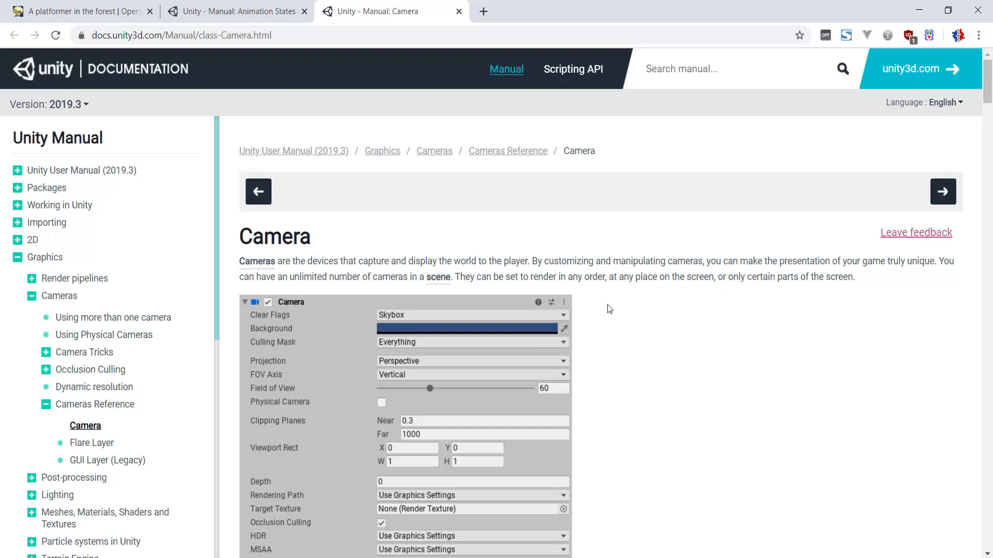
scroll(453, 305, "down", 20)
scroll(453, 291, "up", 20)
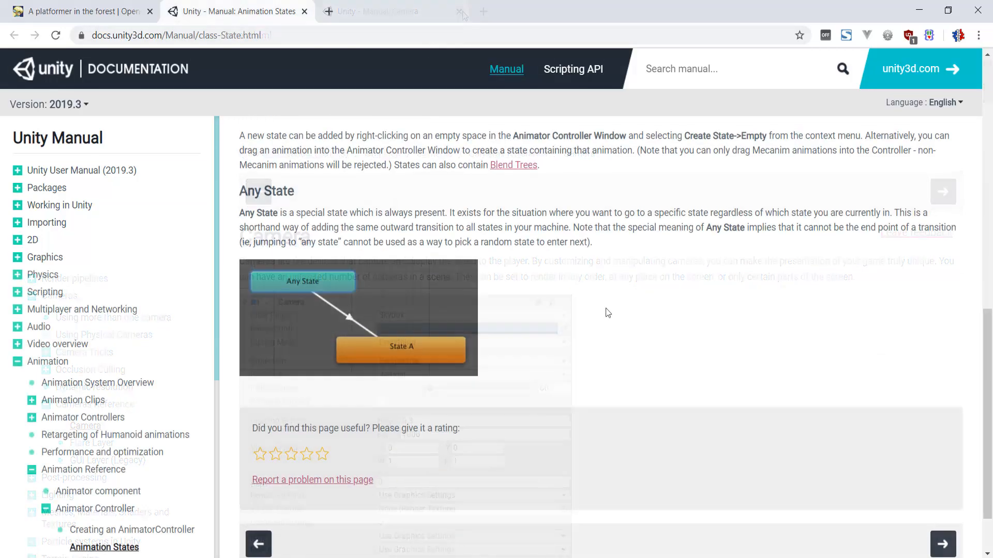
scroll(229, 270, "up", 1)
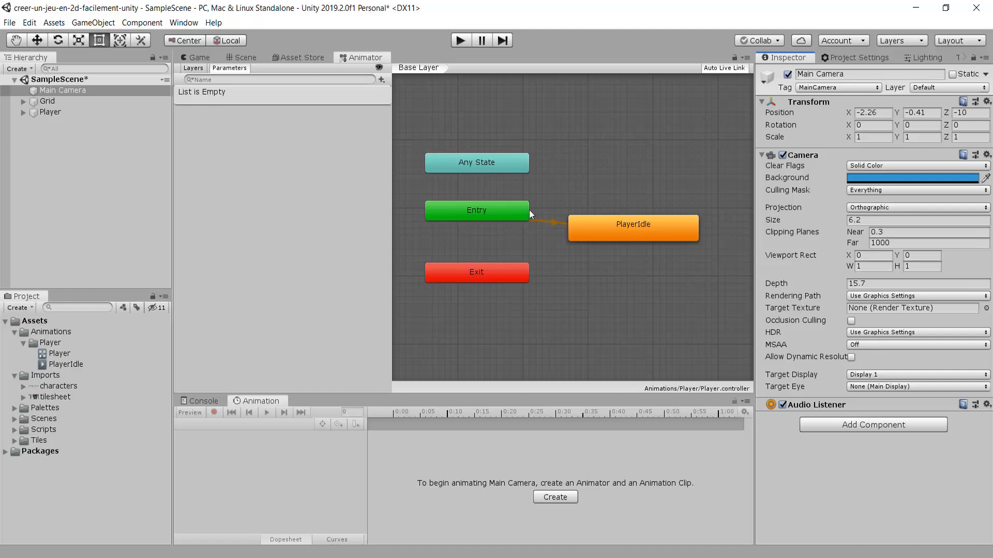
Move the PlayerIdle state level with the Entry node in the Animator graph, and leave PlayerIdle selected
left_click_drag(605, 228, 625, 215)
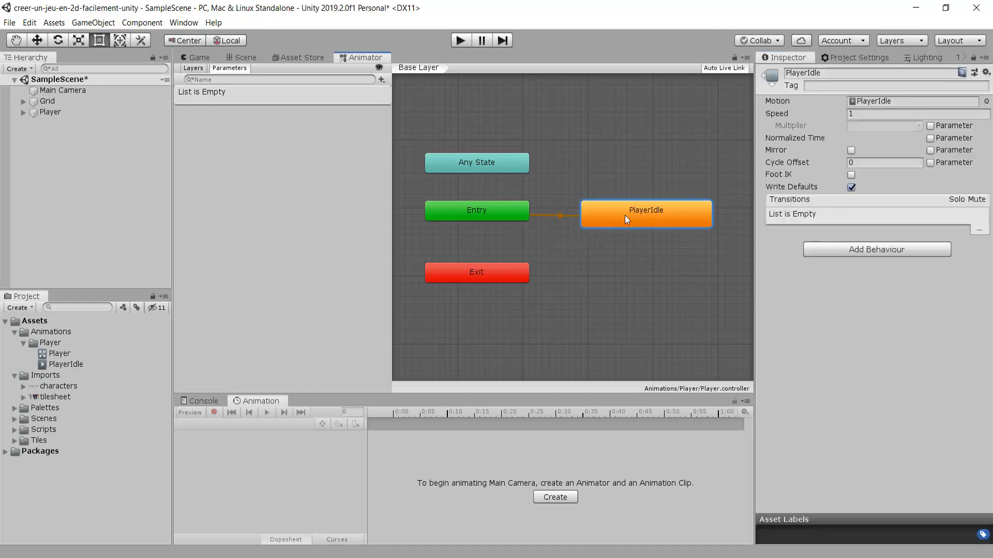
left_click(492, 213)
left_click(637, 217)
Show the Scene view, select the Player object, and choose its PlayerIdle clip for editing
left_click(247, 57)
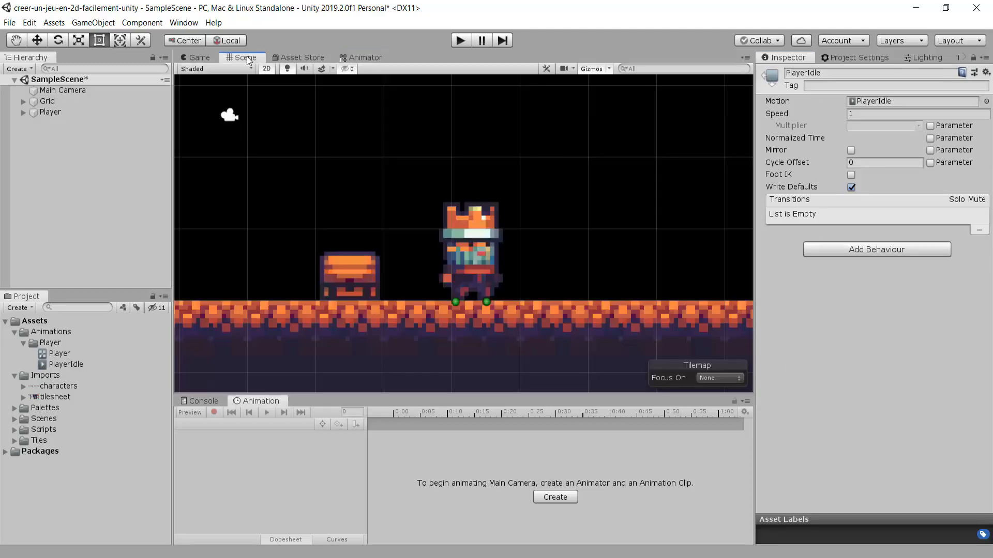
left_click(47, 112)
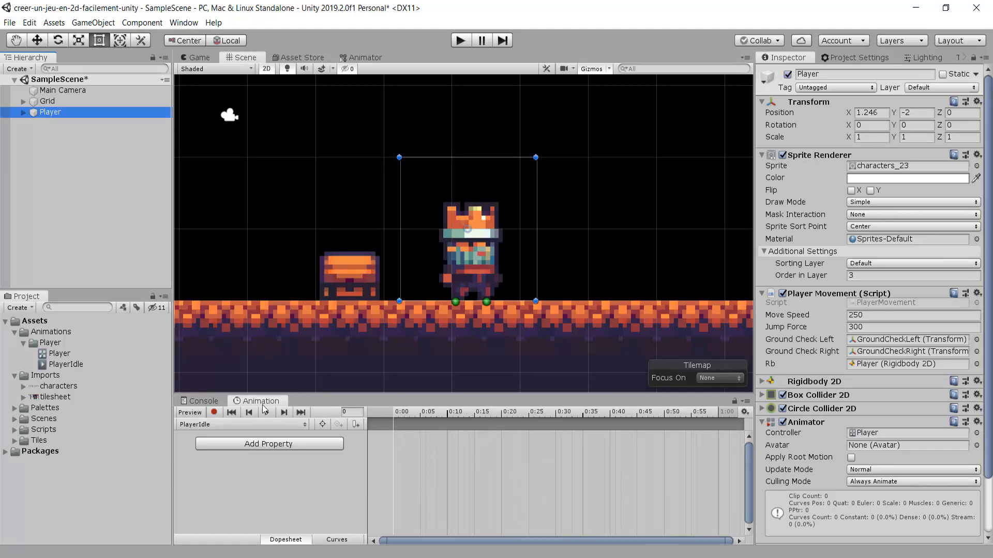
left_click(203, 425)
left_click(215, 439)
scroll(451, 208, "up", 2)
Collapse the Animations folder and expand the characters sprite sheet in Imports to reach the sprites around characters_23
left_click(14, 331)
left_click(21, 344)
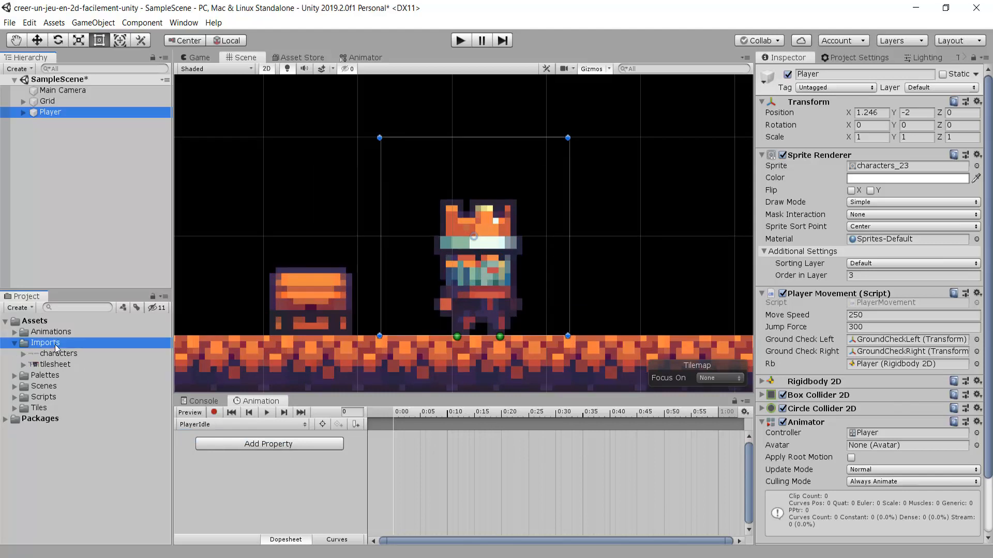
left_click(23, 354)
scroll(70, 358, "down", 3)
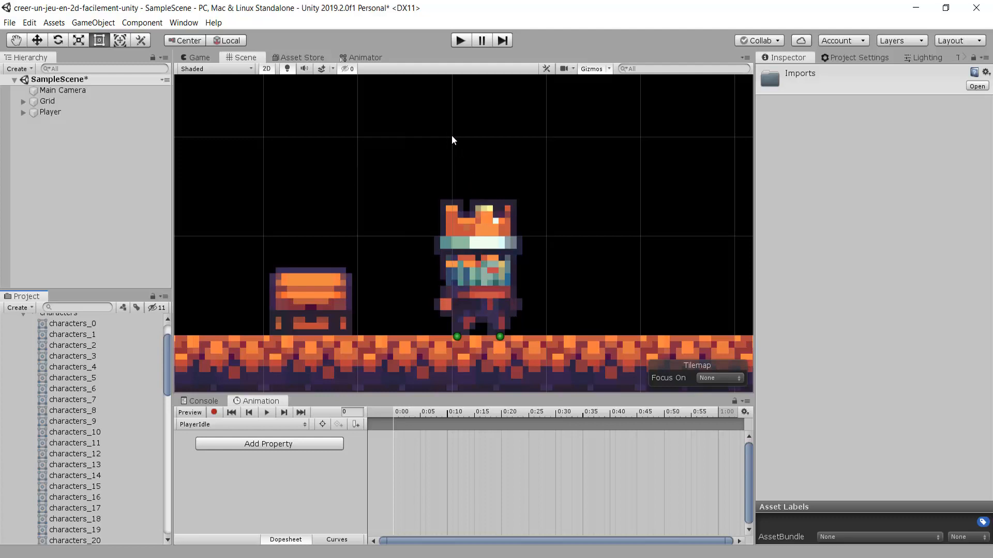
left_click_drag(167, 361, 166, 400)
Compare the sprites characters_23 and characters_25 by alternating between their previews to judge the idle movement
left_click(89, 396)
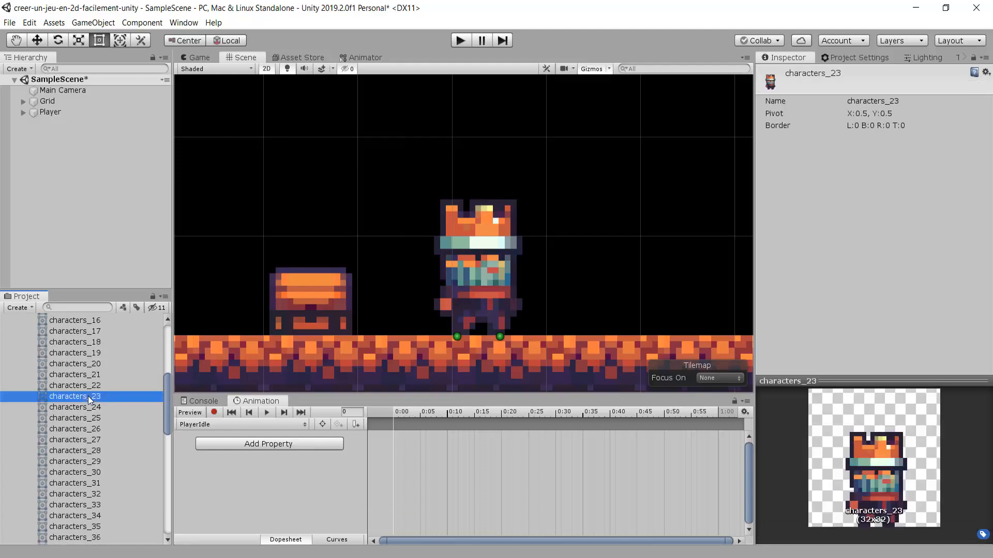
left_click(98, 420)
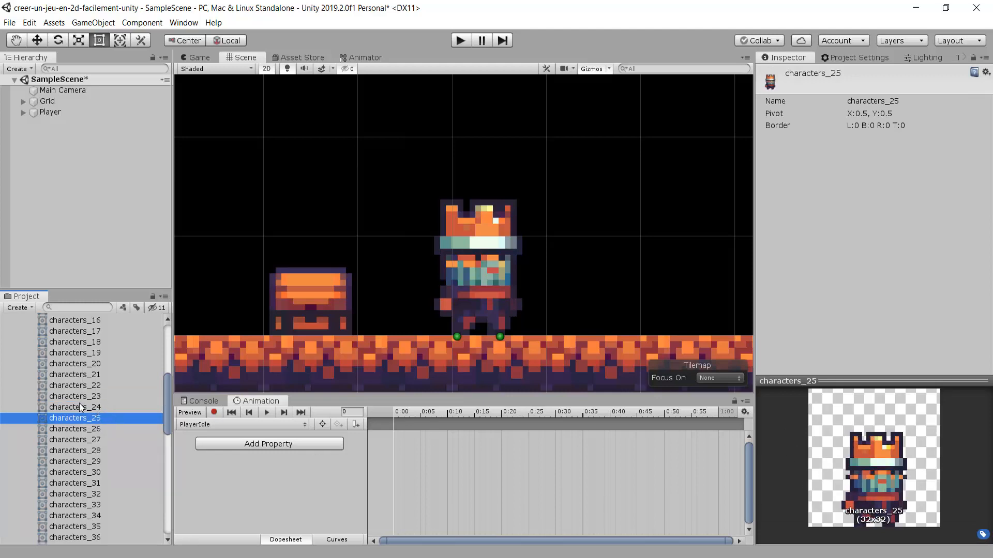
left_click(93, 397)
left_click(95, 417)
left_click(95, 398)
left_click(97, 416)
left_click(96, 398)
left_click(97, 416)
left_click(97, 398)
left_click(99, 418)
left_click(98, 397)
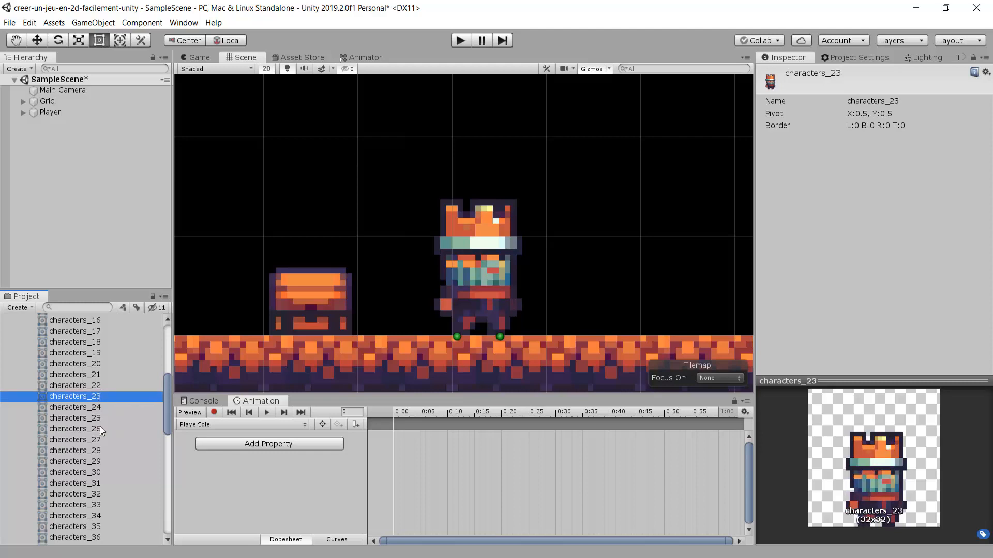
left_click(99, 427)
left_click(98, 398)
left_click(98, 418)
left_click(98, 397)
left_click(98, 416)
left_click(98, 397)
left_click(100, 418)
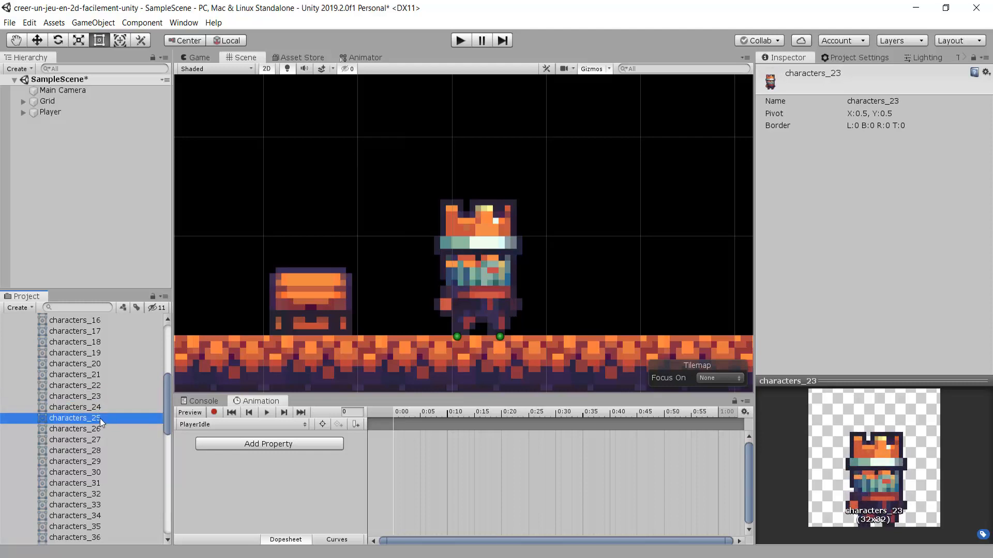
left_click(100, 398)
left_click(101, 419)
left_click(101, 398)
left_click(102, 418)
left_click(102, 398)
left_click(103, 417)
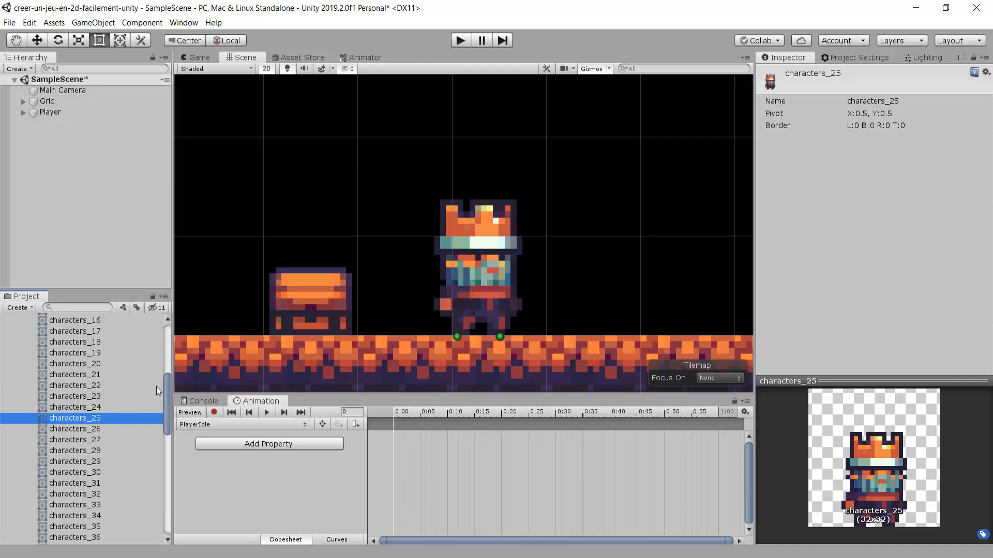
left_click(98, 398)
left_click(98, 418)
left_click(98, 398)
left_click(99, 418)
left_click(98, 399)
left_click(99, 418)
Add sprite keyframes to the PlayerIdle clip: characters_23 at 0:00, characters_25 at 0:10 and characters_23 at 0:20
left_click_drag(58, 396, 291, 444)
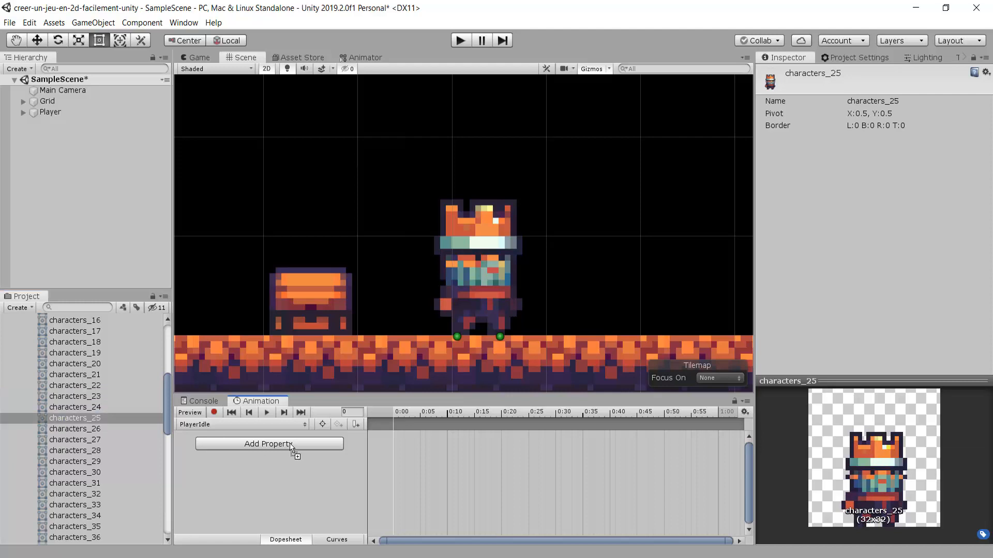
left_click_drag(393, 421, 394, 423)
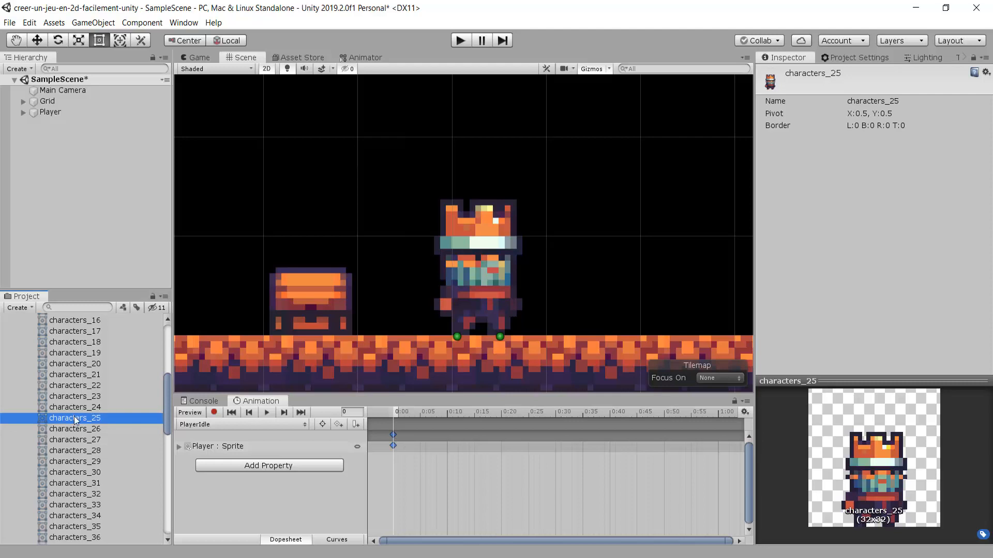
left_click_drag(74, 418, 448, 433)
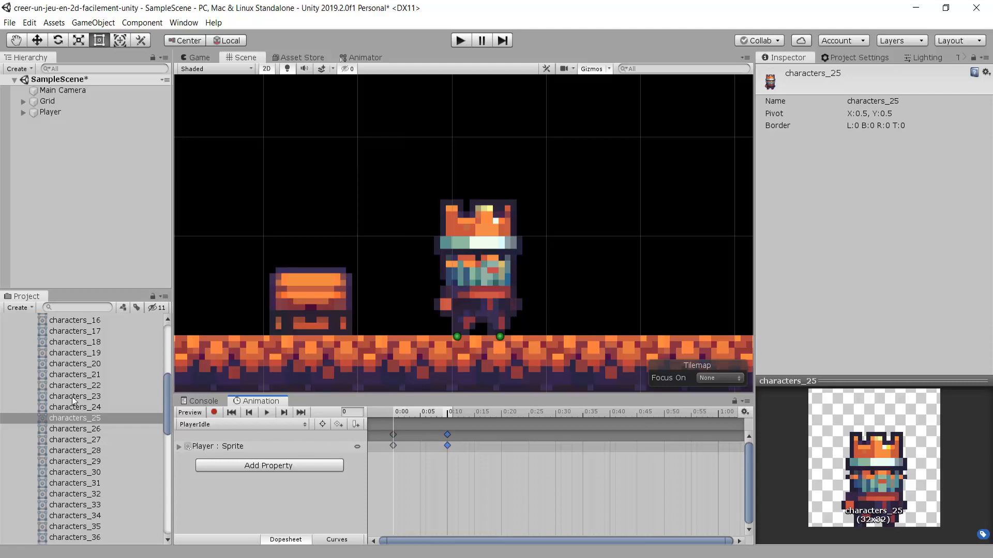
left_click_drag(72, 396, 501, 441)
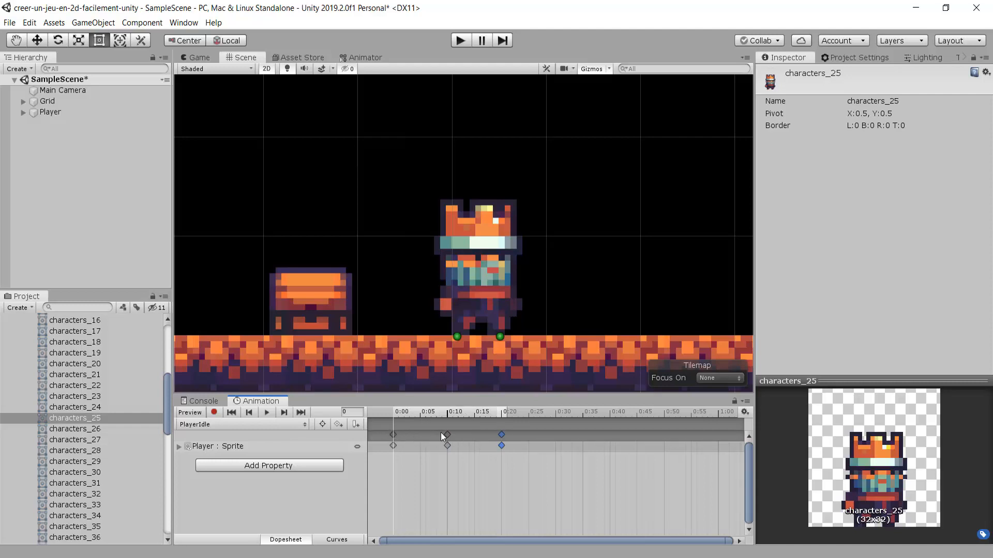
Inspect the PlayerIdle keyframes and play the clip, watching the character in the Game view
scroll(491, 433, "up", 2)
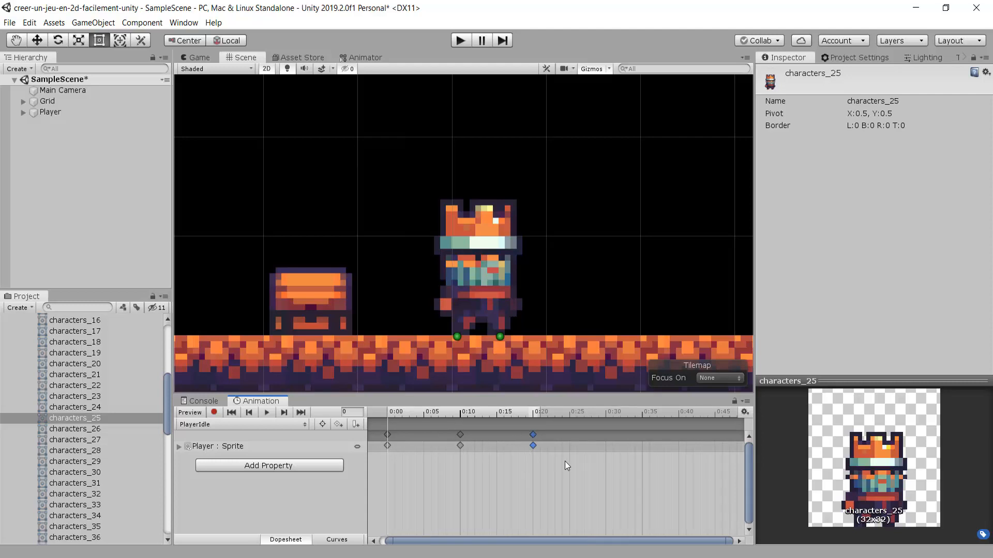
mouse_move(521, 429)
left_mouse_down()
mouse_move(527, 438)
mouse_move(500, 426)
mouse_move(517, 432)
mouse_move(506, 433)
left_mouse_up()
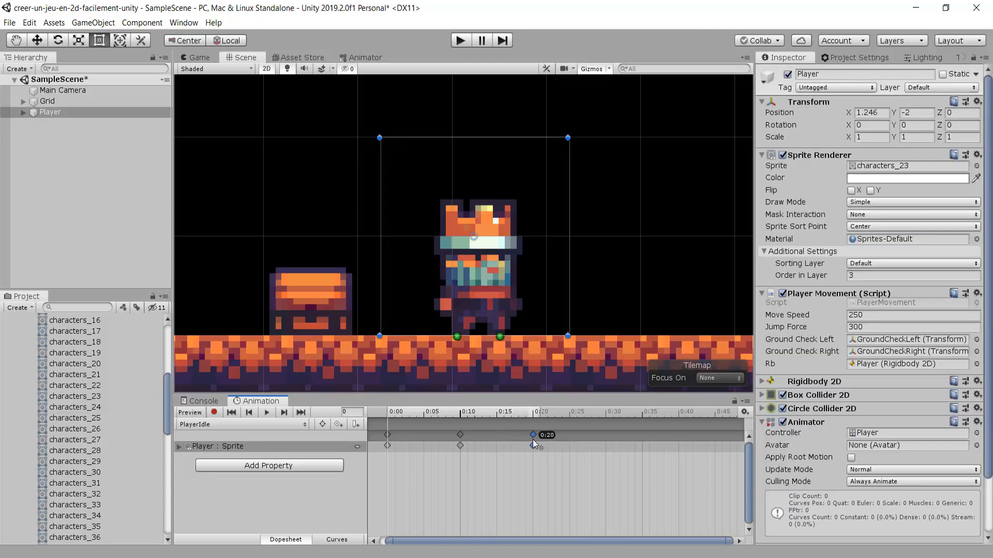
left_click(536, 421)
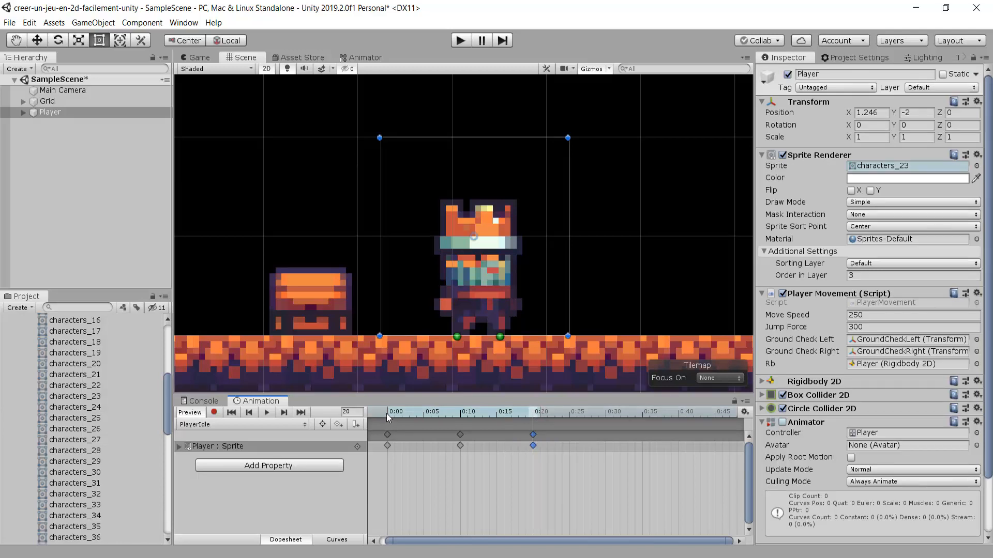
left_click(267, 412)
left_click(198, 55)
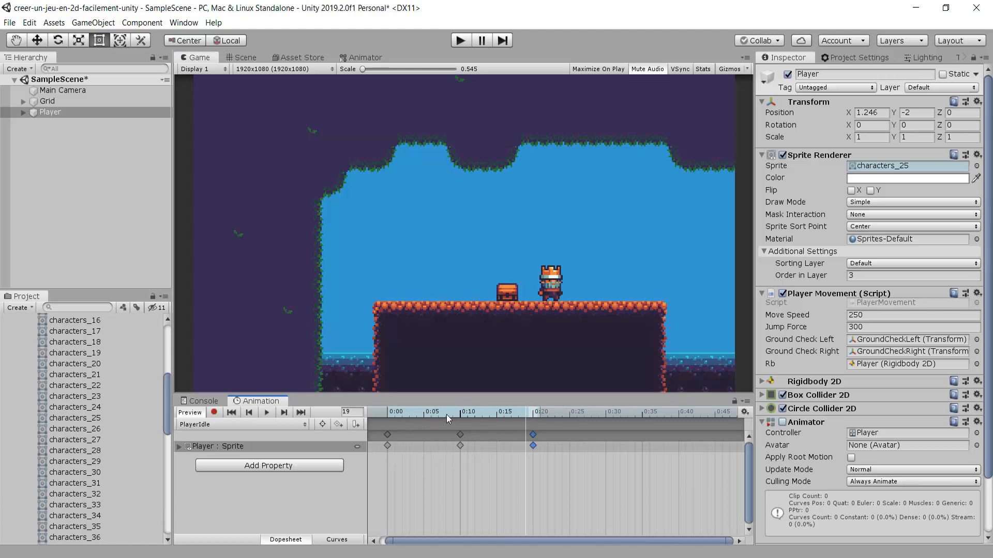
Slow down the PlayerIdle clip by moving its second keyframe to 0:15 and its last keyframe to 0:30
left_click(460, 436)
left_click_drag(491, 438, 497, 439)
left_click_drag(558, 464, 520, 428)
left_click_drag(601, 434, 603, 435)
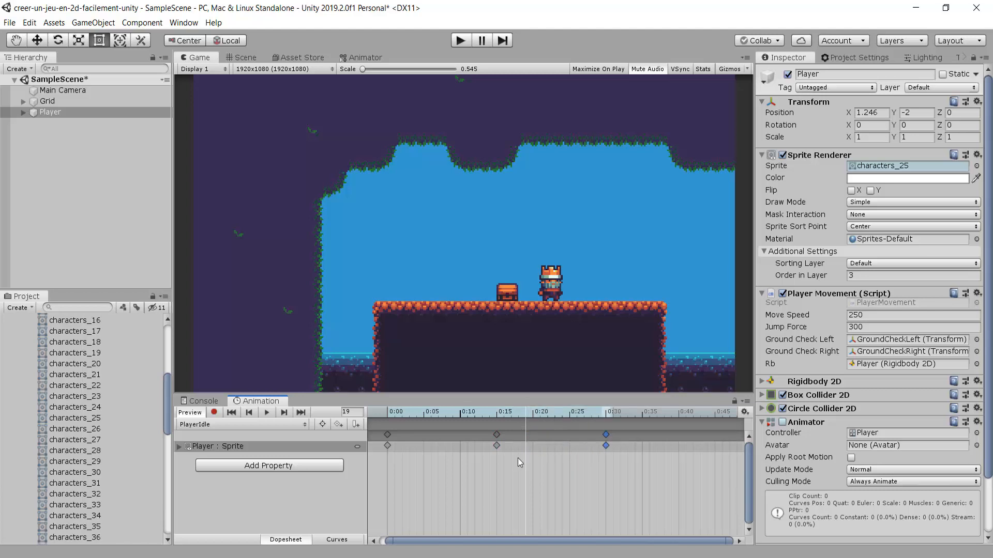
Play the retimed PlayerIdle clip in the Scene and Game views, and return to frame 0 in the Scene view
left_click(384, 414)
left_click(265, 412)
left_click(246, 58)
scroll(574, 250, "down", 3)
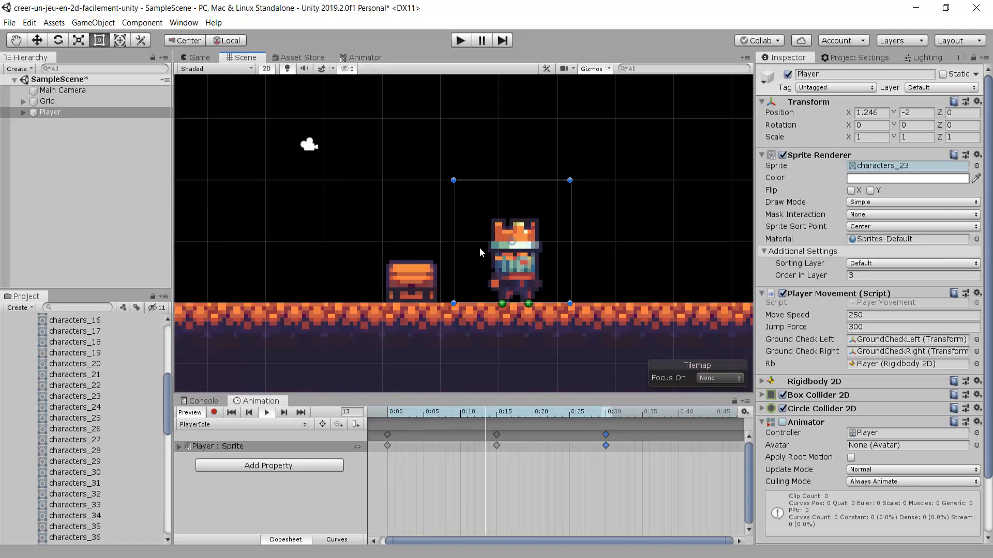
left_click(196, 58)
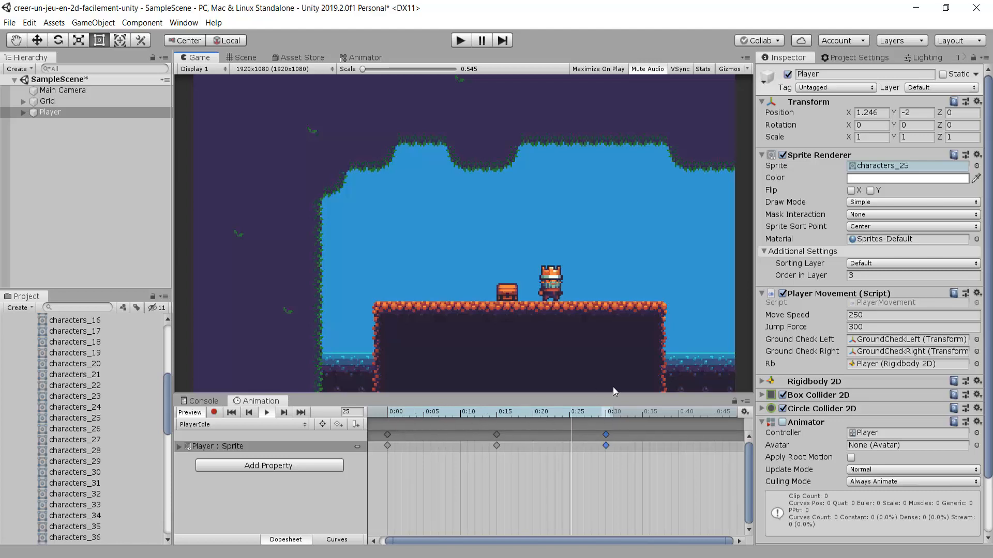
left_click(388, 414)
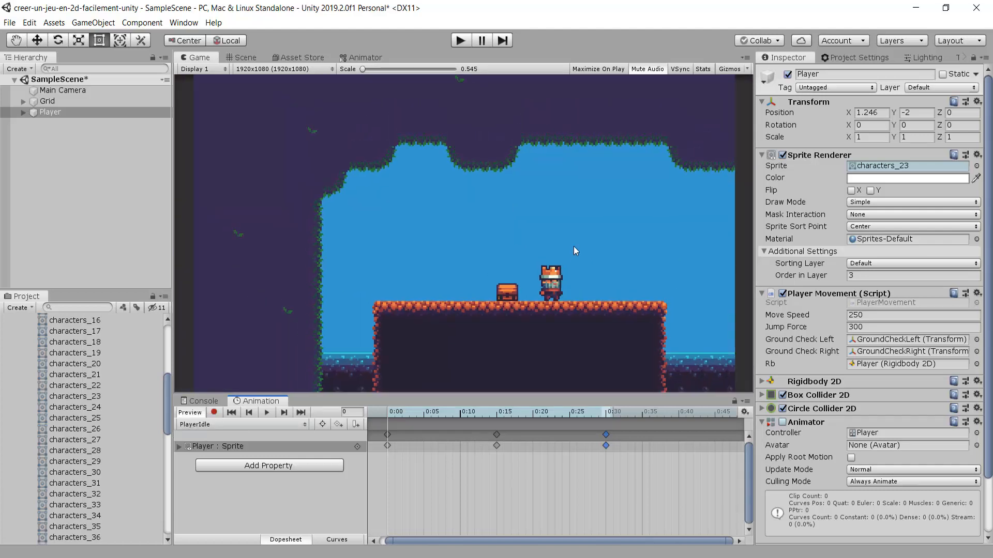
left_click(241, 58)
scroll(644, 229, "up", 6)
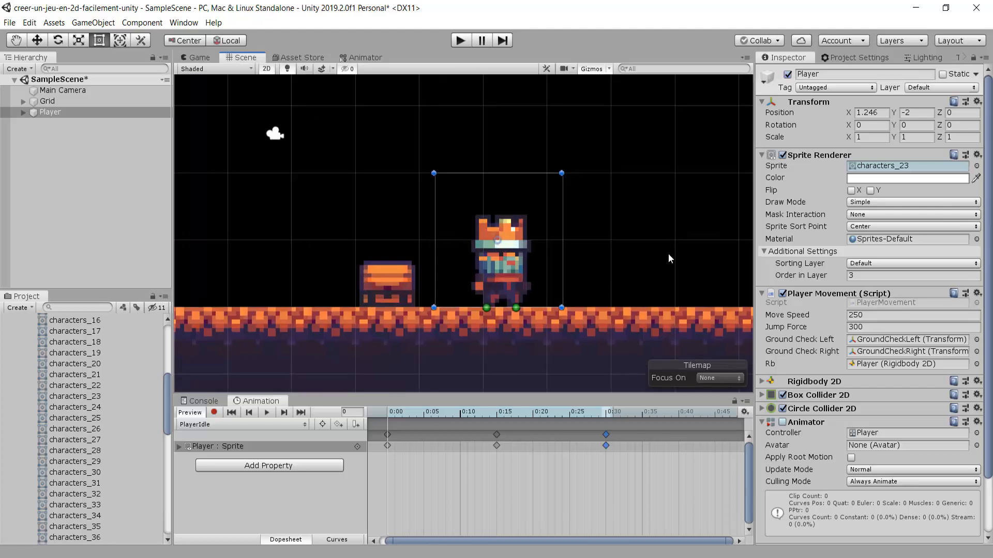
scroll(644, 228, "down", 1)
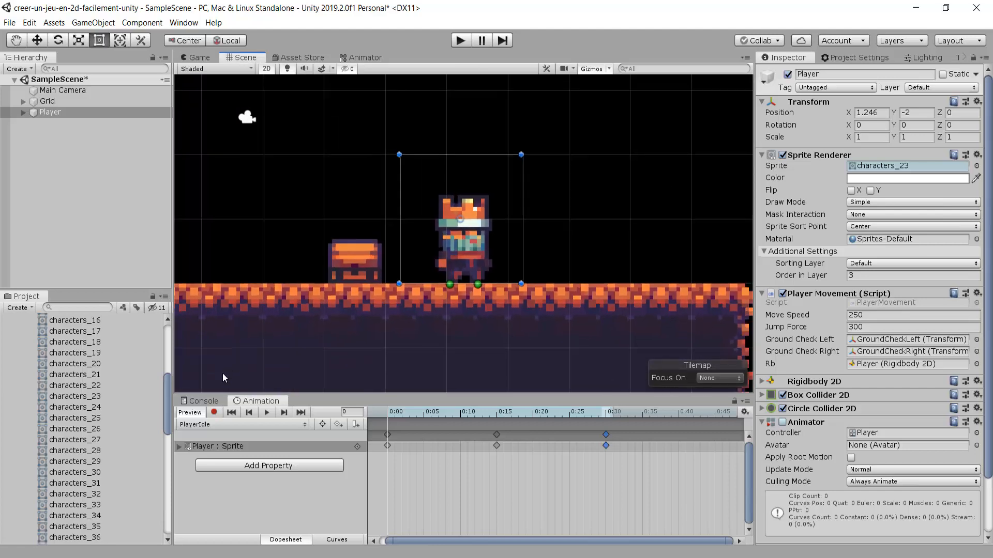
Create a new animation clip named PlayerRun in the Assets/Animations/Player folder
left_click(199, 424)
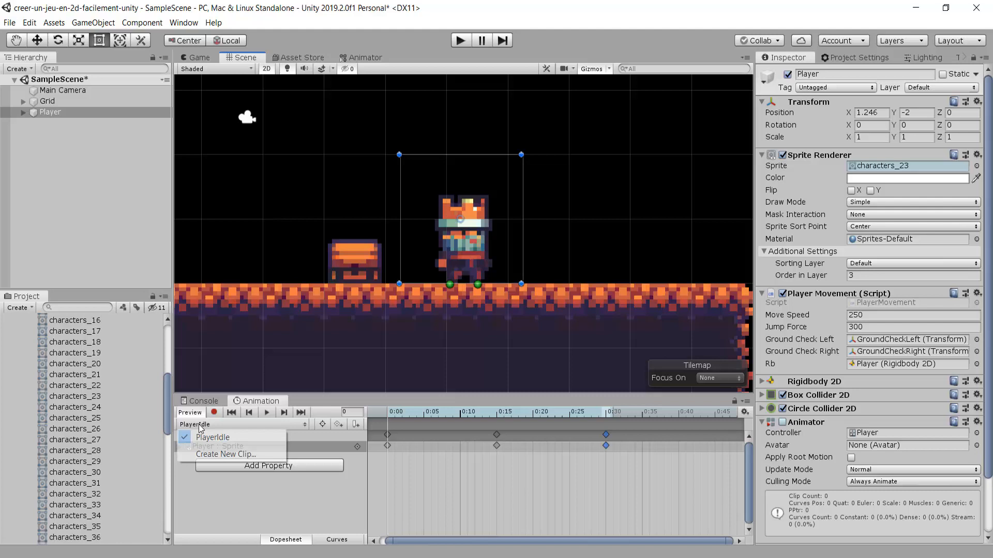
left_click(215, 454)
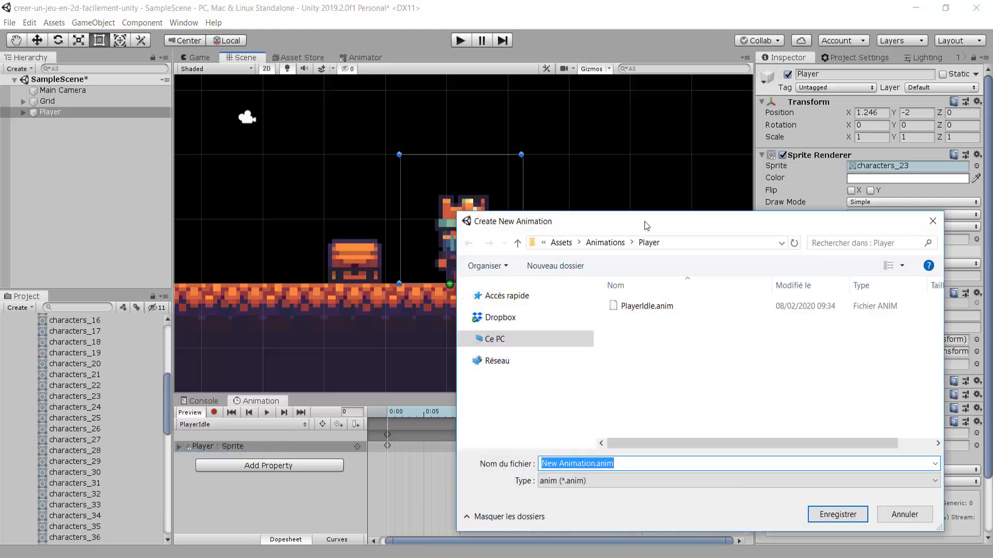
type("PlayerRun")
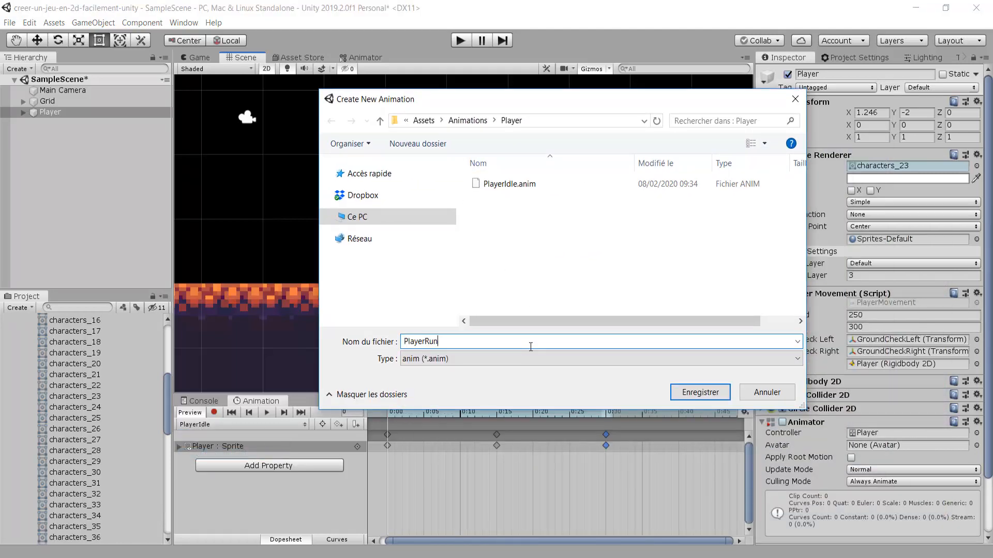
left_click(689, 391)
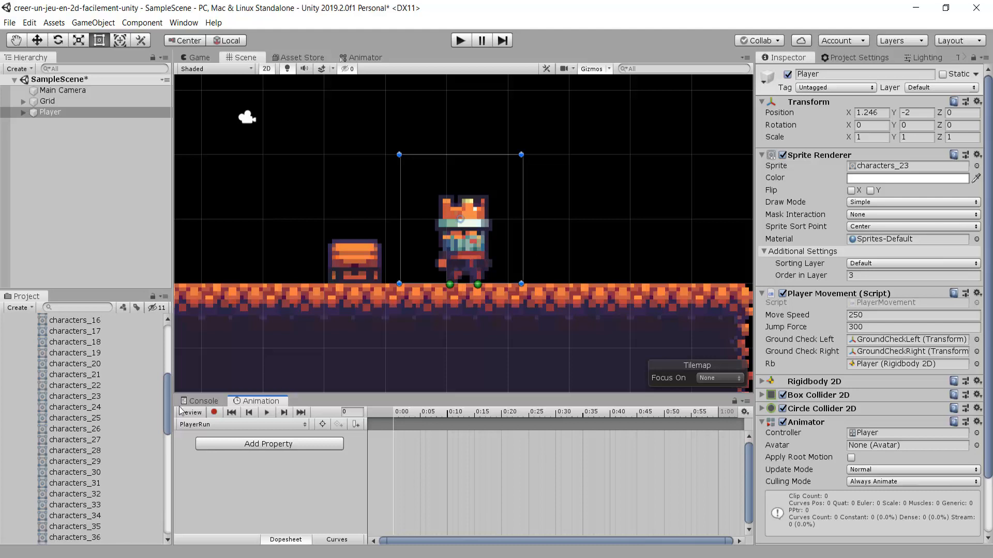
Add consecutive character sprites, starting with characters_37 and characters_38, to the PlayerRun clip as keyframes at 0:00, 0:10, 0:20 and 0:30
left_click_drag(167, 404, 168, 427)
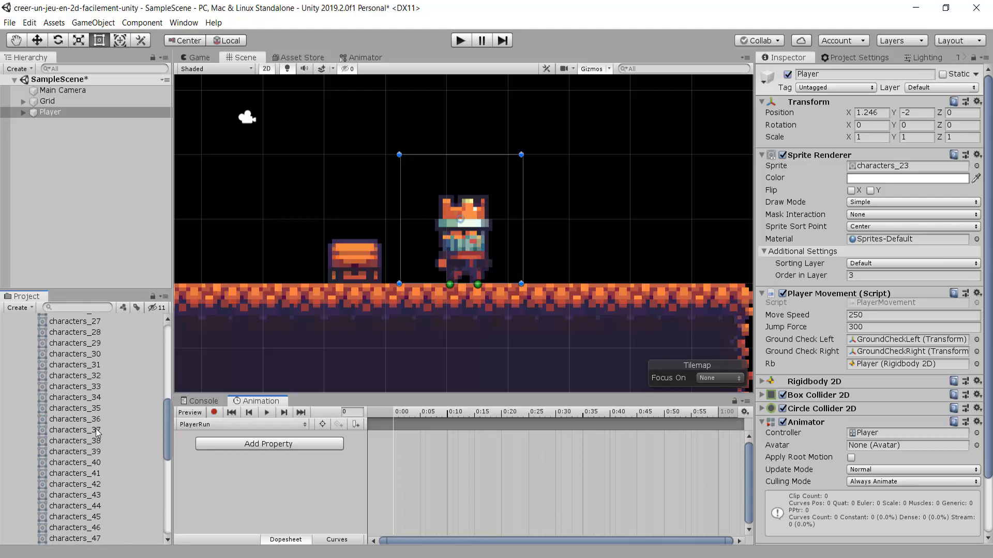
left_click_drag(87, 430, 391, 425)
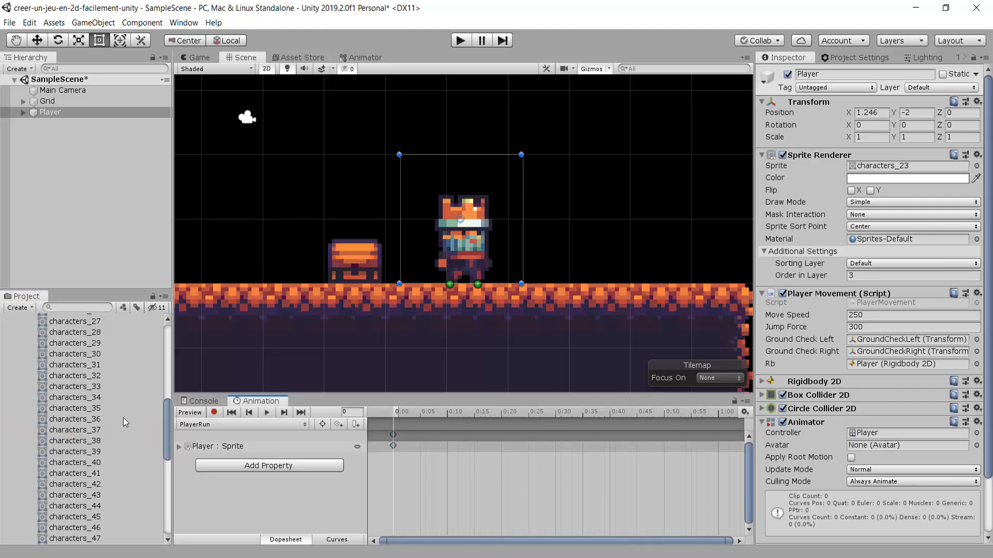
left_click_drag(82, 441, 455, 446)
left_click_drag(101, 448, 556, 433)
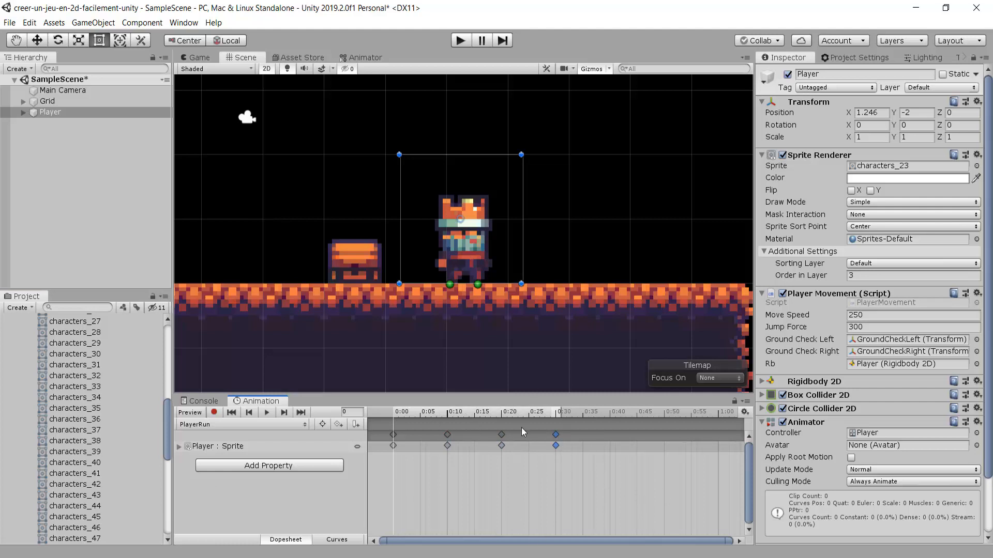
Add the characters_37 sprite to the PlayerRun clip as a closing keyframe at 0:40
mouse_move(398, 418)
left_mouse_down()
mouse_move(557, 418)
mouse_move(380, 414)
left_mouse_up()
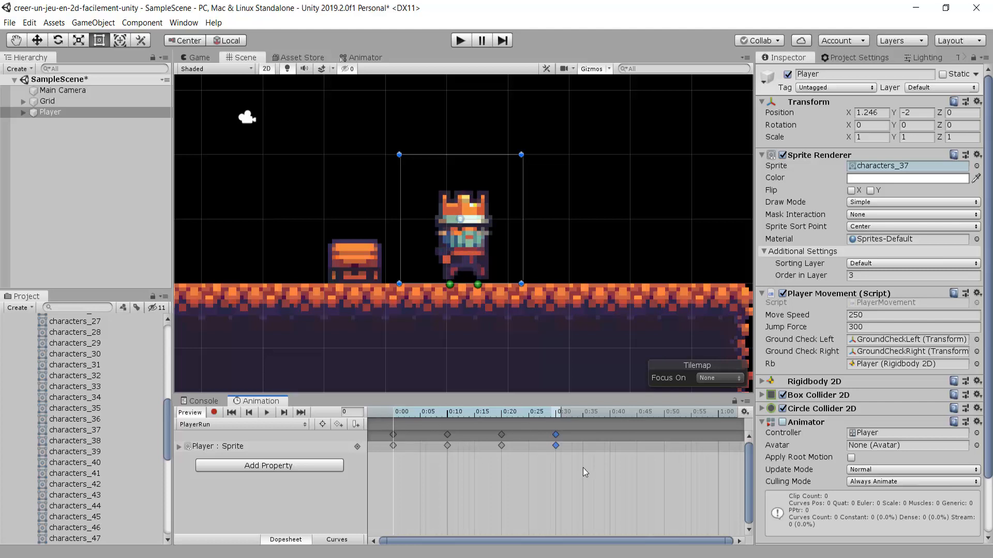
left_click_drag(557, 437, 563, 437)
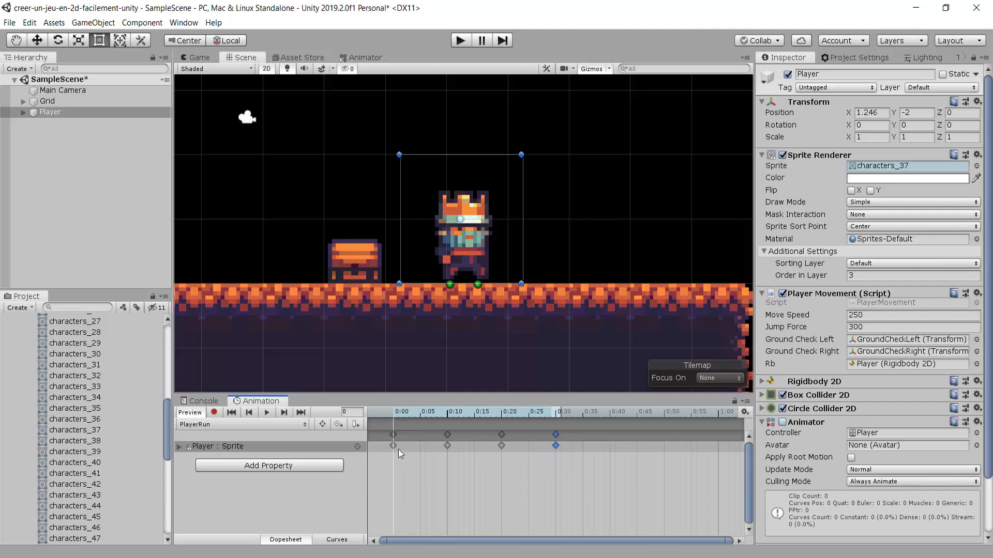
left_click_drag(389, 439, 389, 439)
left_click(555, 444)
left_click_drag(398, 463, 376, 429)
left_click_drag(76, 429, 610, 434)
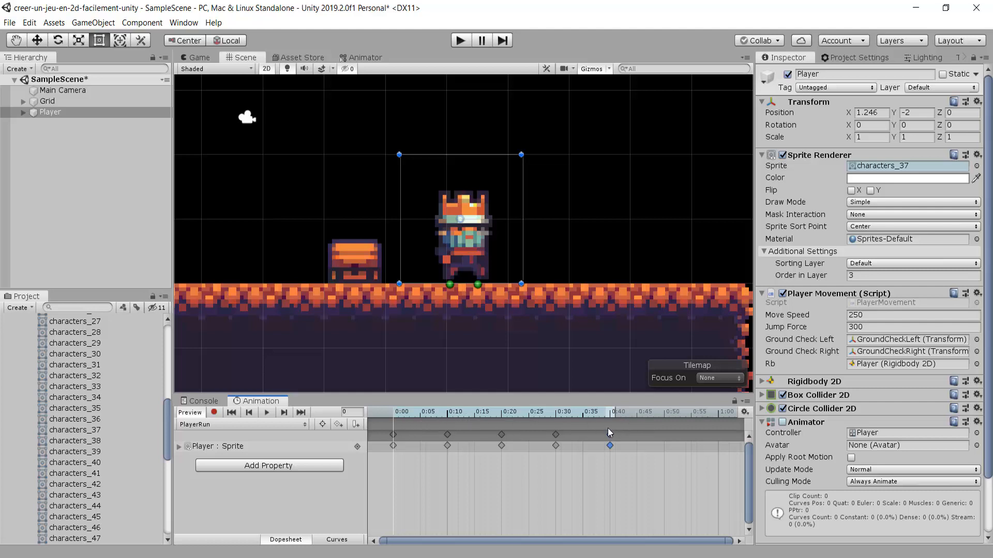
Play the PlayerRun clip in the Scene view and watch it in the Game view
left_click(264, 416)
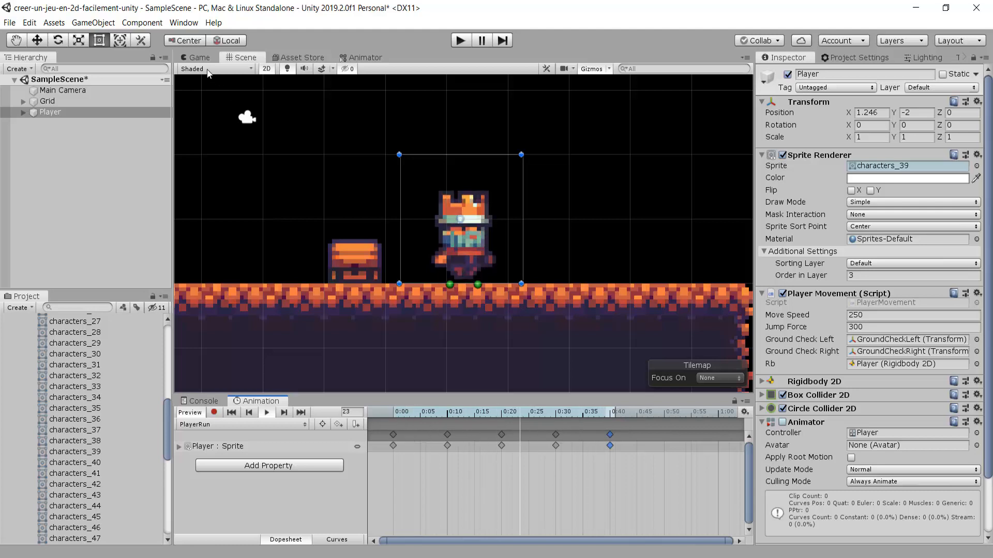
left_click(199, 58)
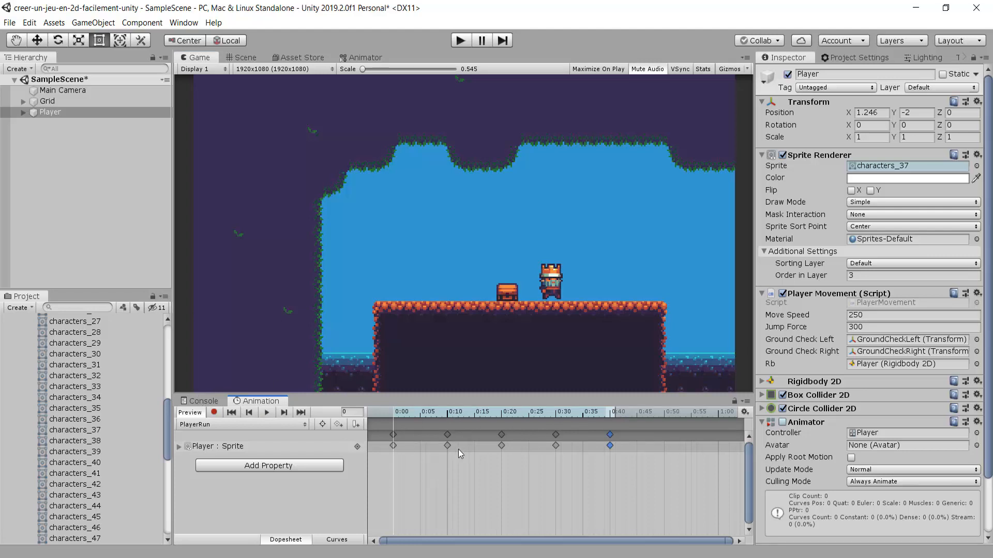
Close the Animation window and slightly reduce the height of the Console
right_click(258, 403)
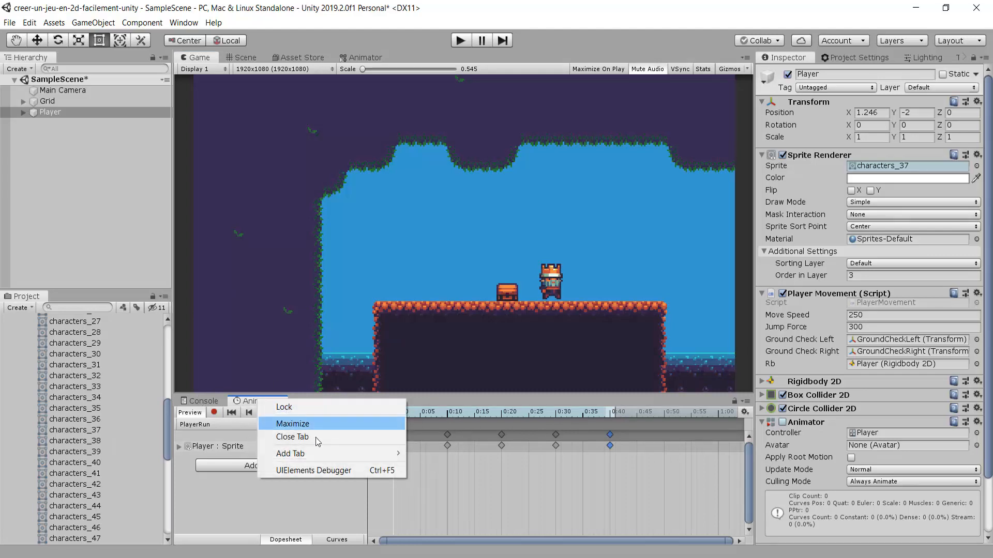
left_click(315, 439)
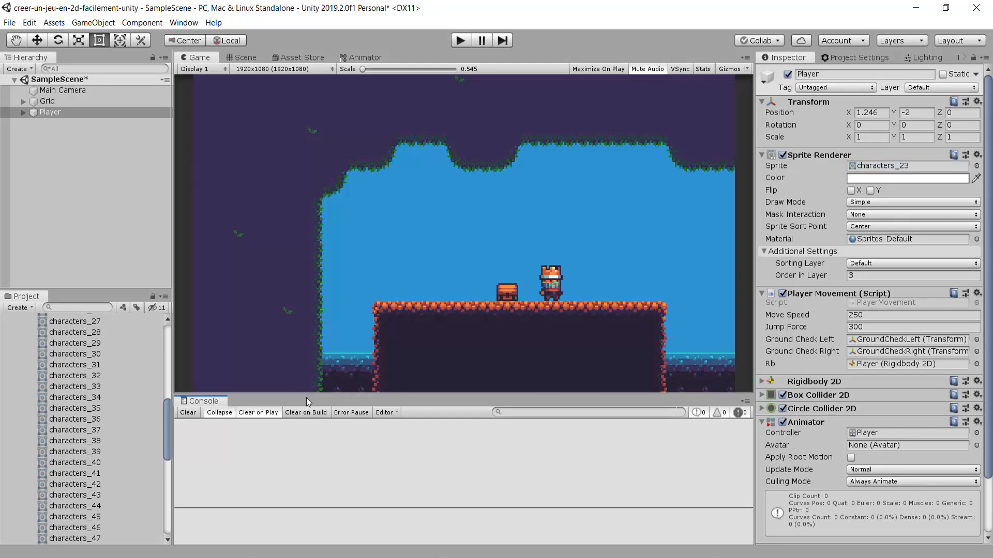
left_click_drag(309, 396, 310, 405)
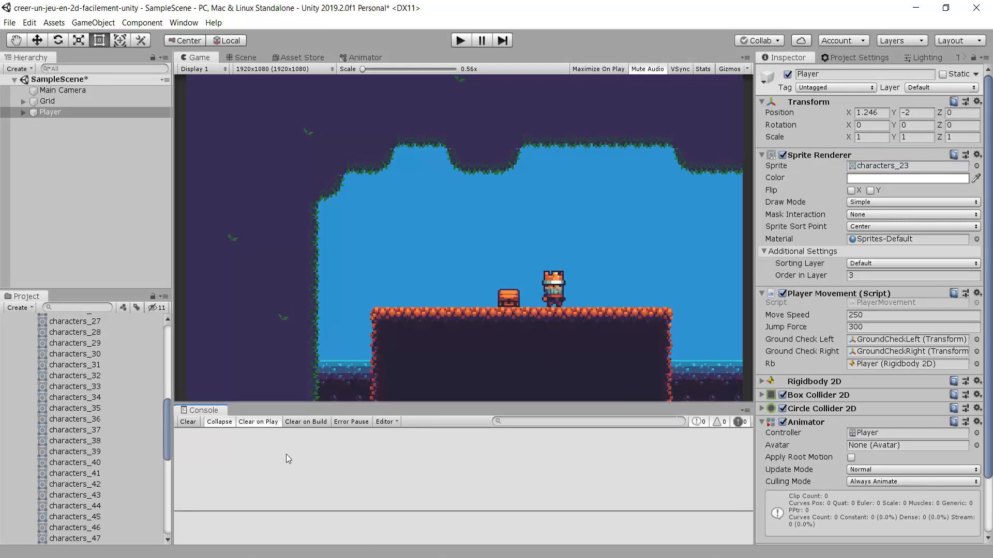
left_click(184, 23)
mouse_move(234, 174)
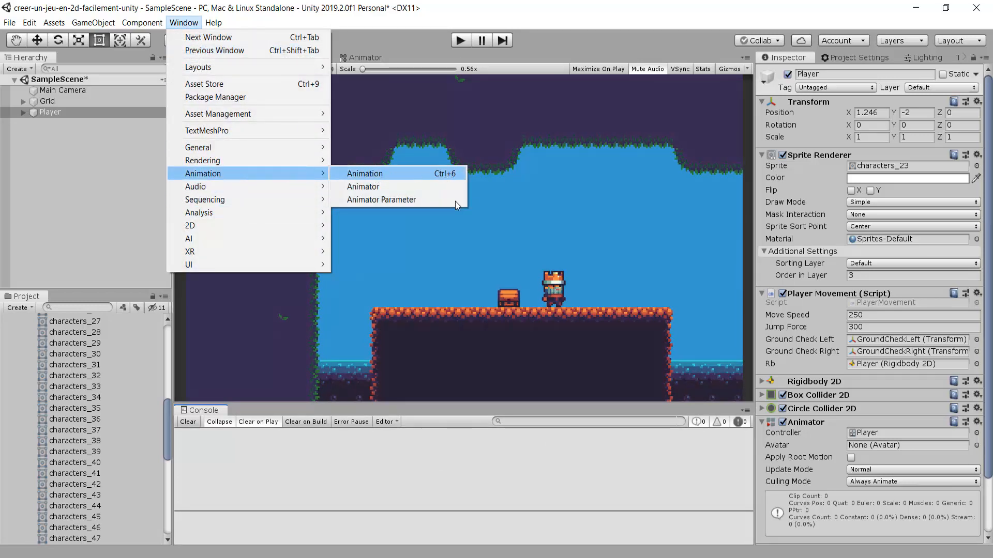
left_click(582, 317)
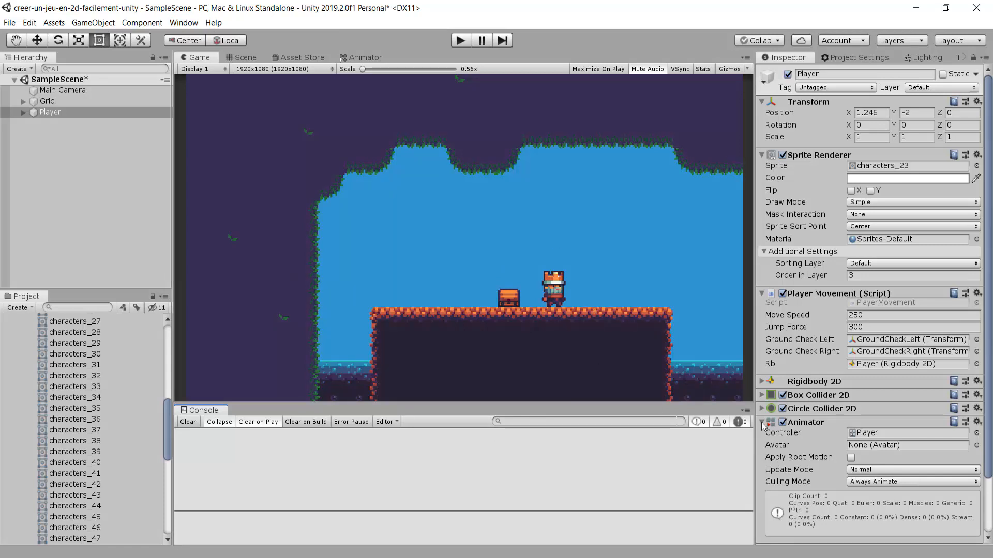
Open the Player object's Animator controller in the Animator and collapse the Imports folder in the project assets
double_click(867, 432)
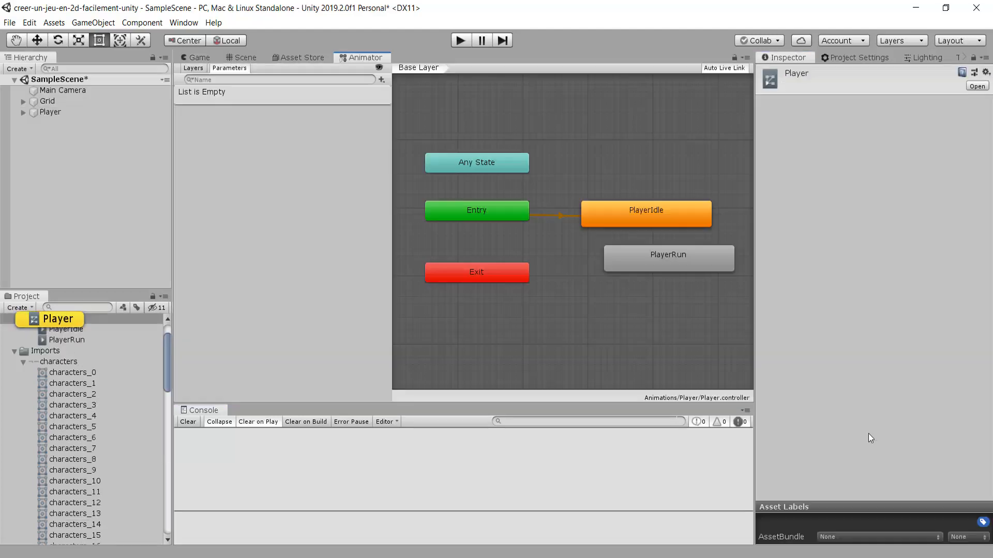
scroll(138, 401, "up", 3)
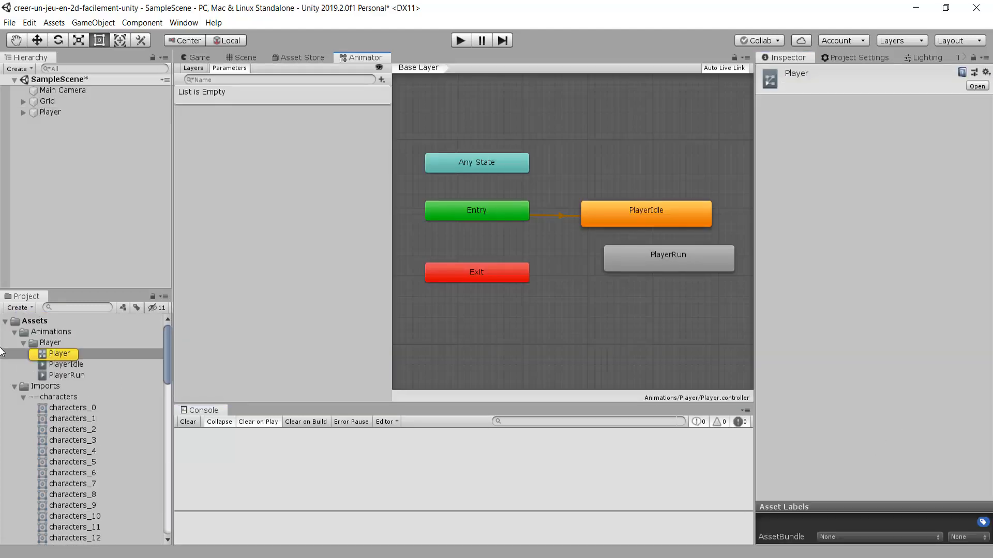
left_click(15, 386)
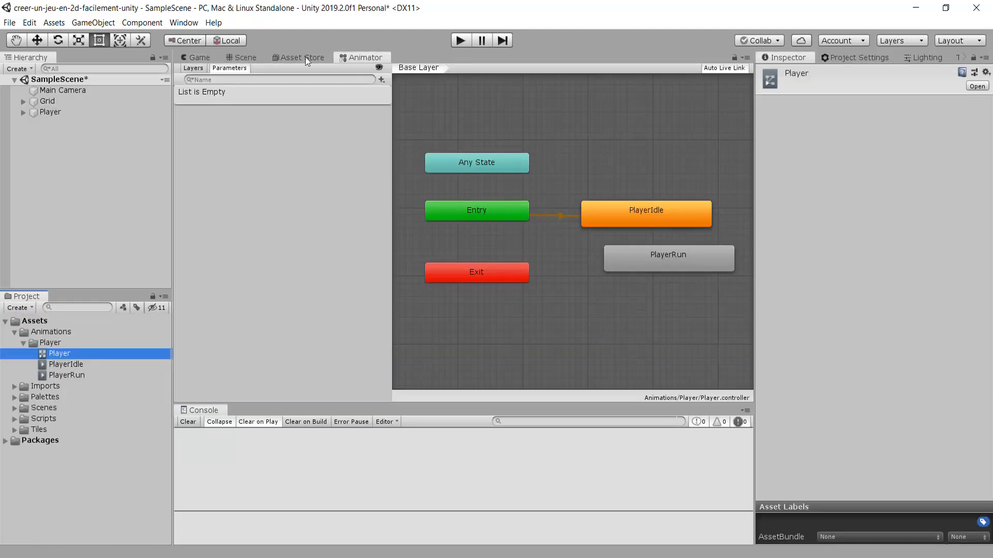
left_click(356, 59)
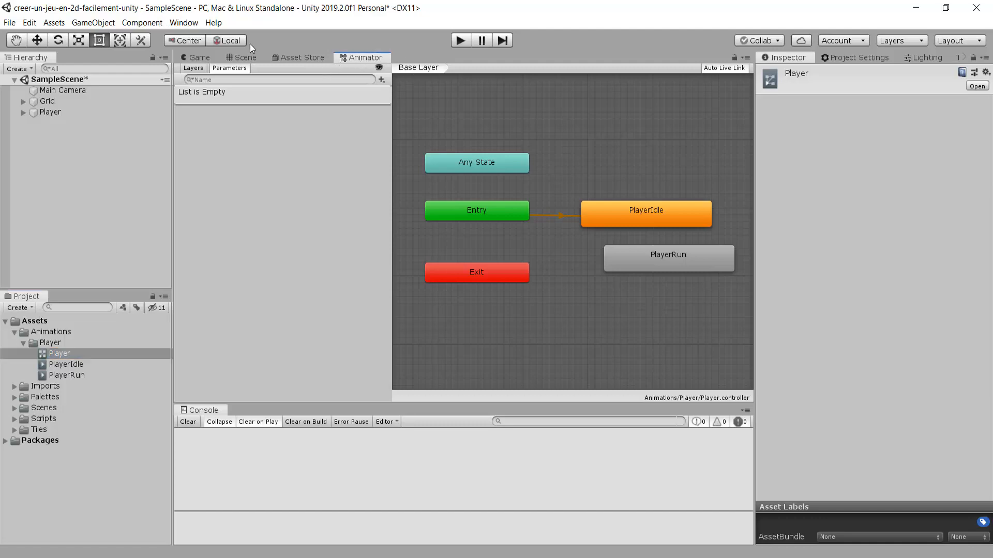
left_click(189, 24)
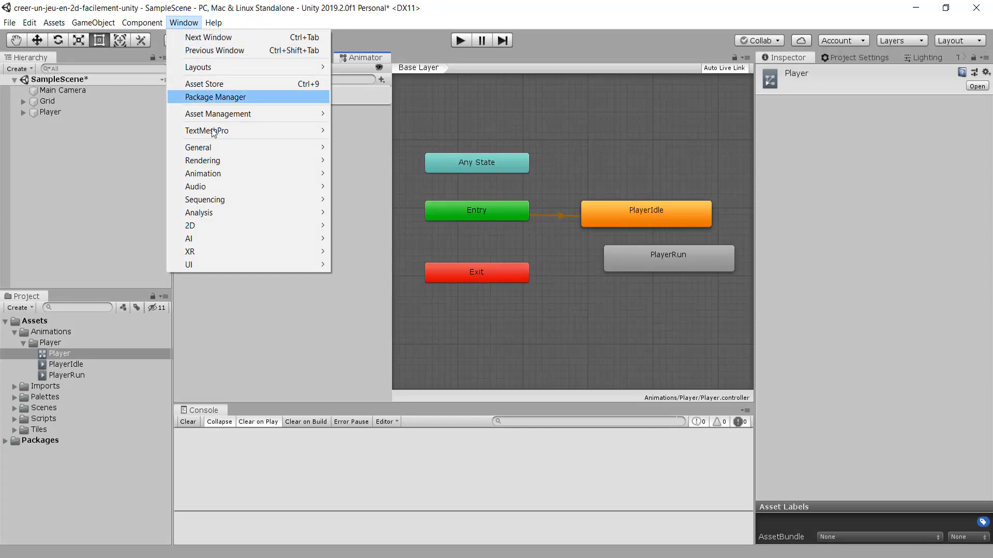
mouse_move(222, 173)
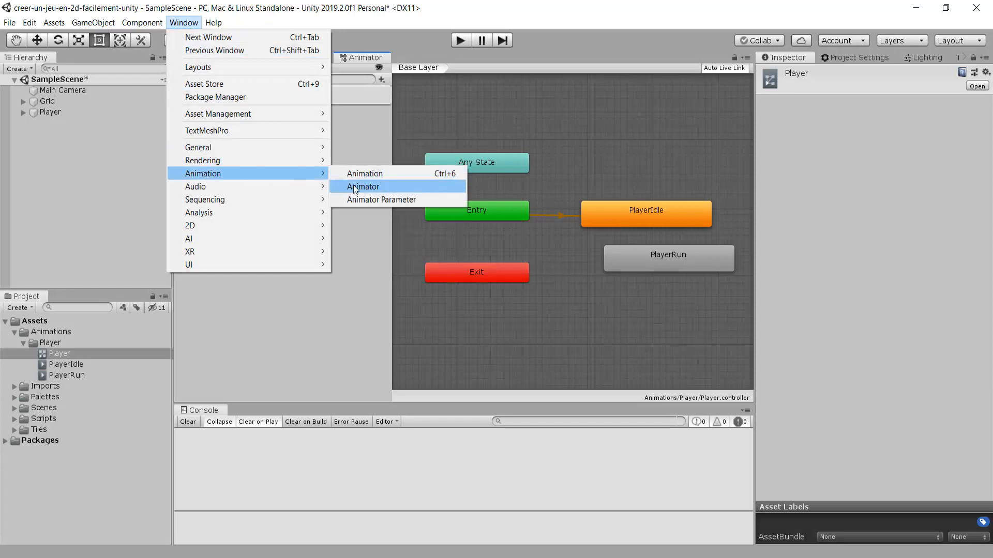
left_click(591, 136)
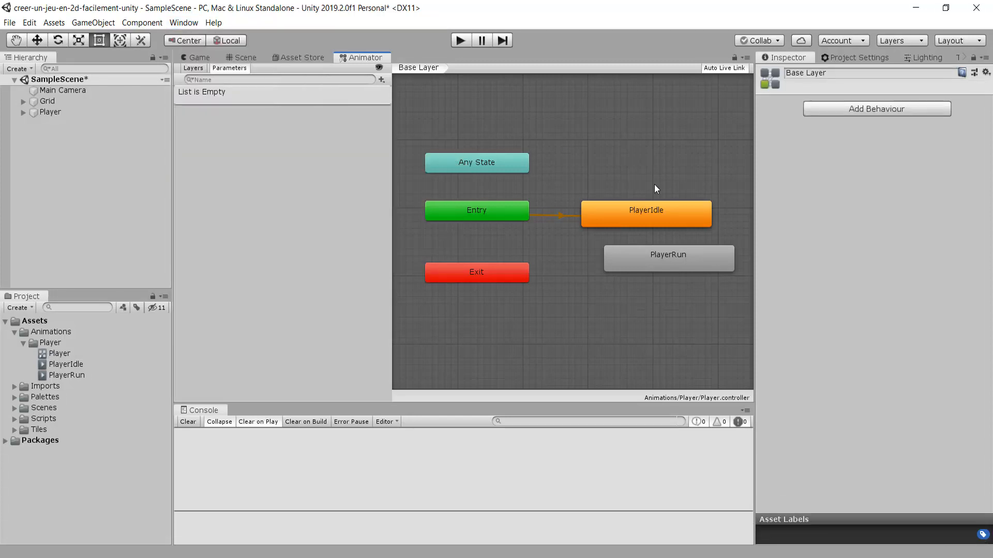
Widen the Animator graph by narrowing the parameters area, and place the PlayerIdle state above PlayerRun
mouse_move(636, 169)
middle_mouse_down()
mouse_move(609, 173)
mouse_move(632, 181)
middle_mouse_up()
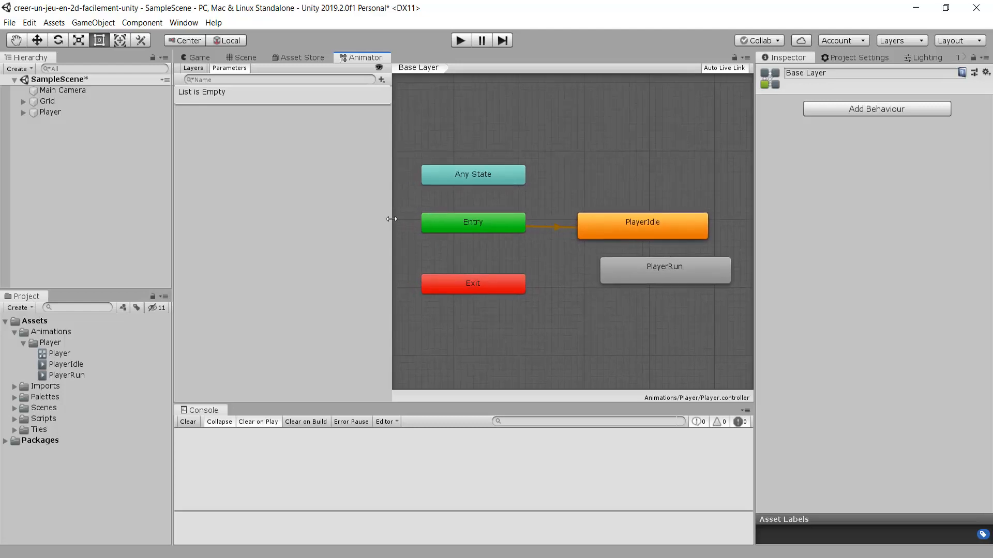
left_click_drag(392, 219, 318, 219)
middle_click_drag(508, 182, 520, 168)
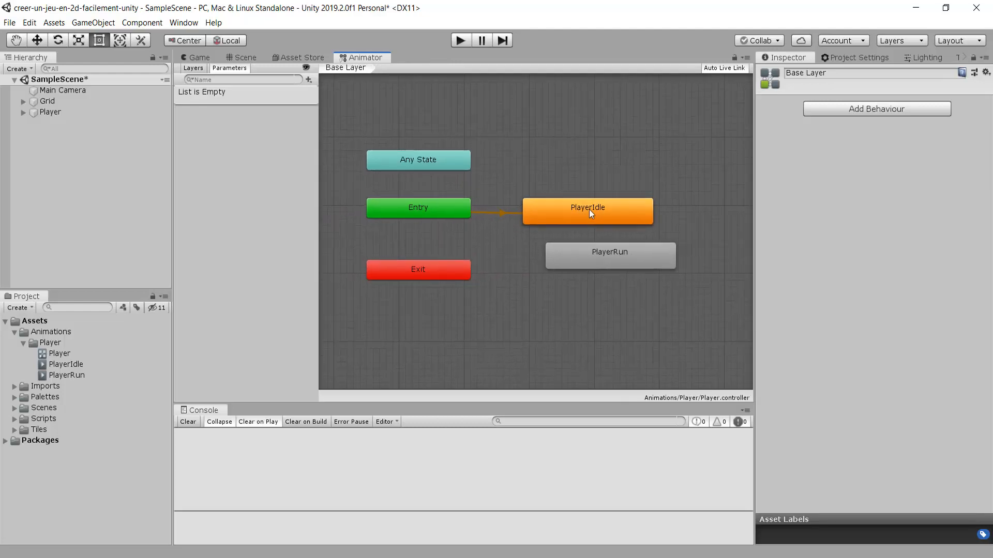
left_click_drag(578, 216, 596, 182)
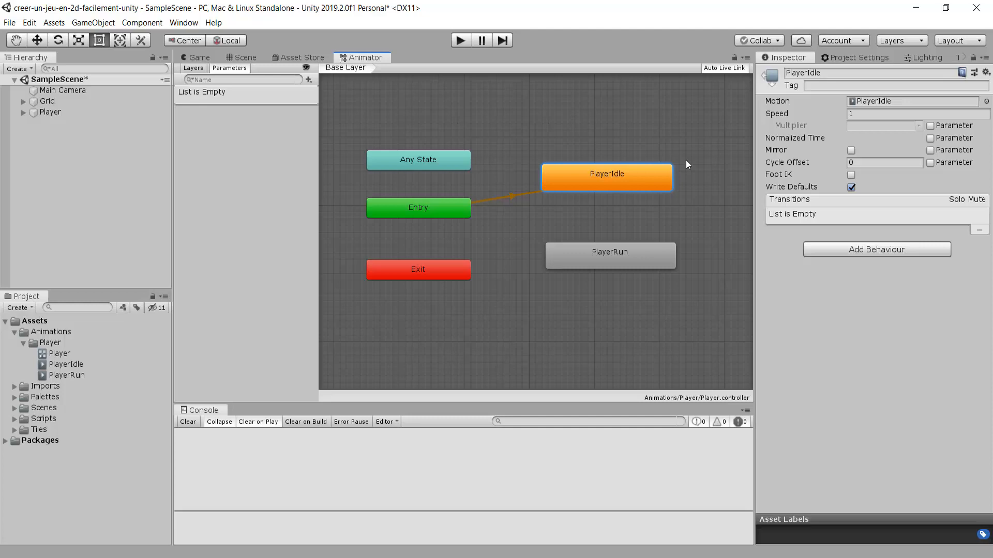
Create a transition from the PlayerIdle state to the PlayerRun state
right_click(614, 177)
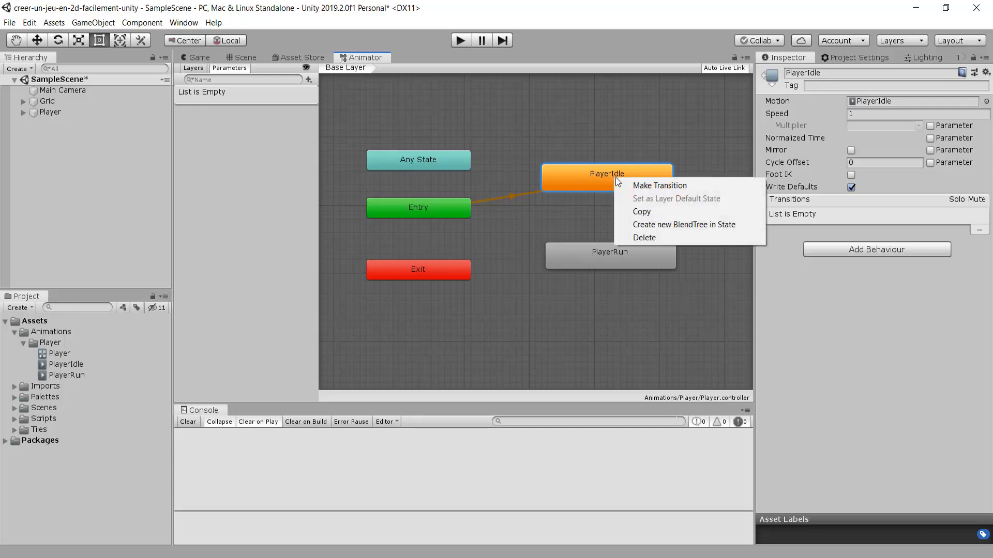
left_click(649, 186)
left_click(605, 262)
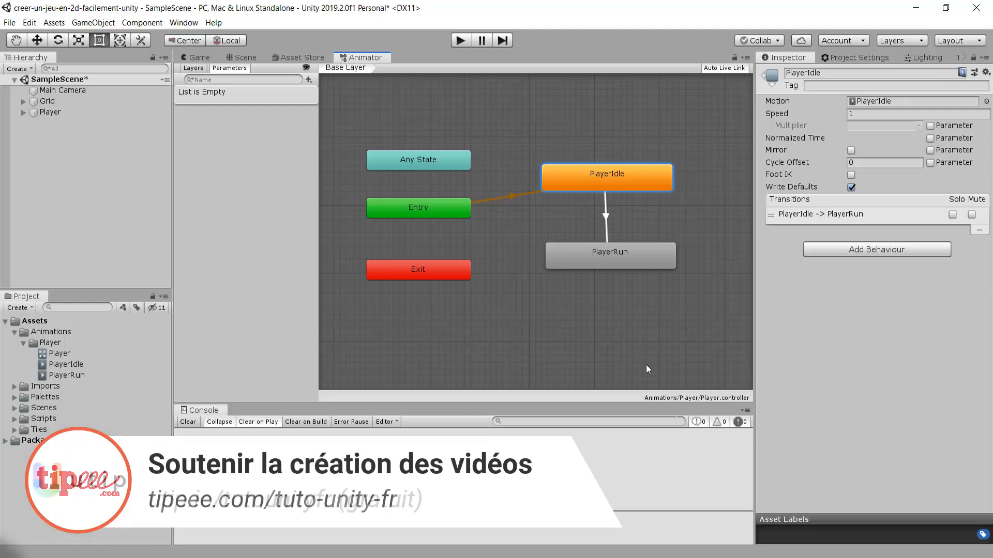
Select the PlayerIdle to PlayerRun transition, enlarge its preview and play the blend between the two clips
left_click(605, 217)
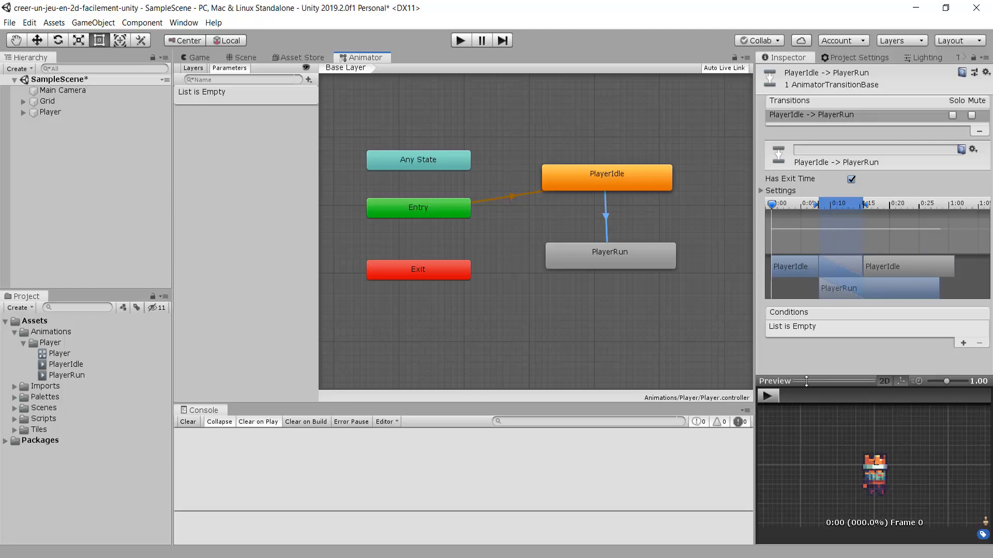
left_click(829, 381)
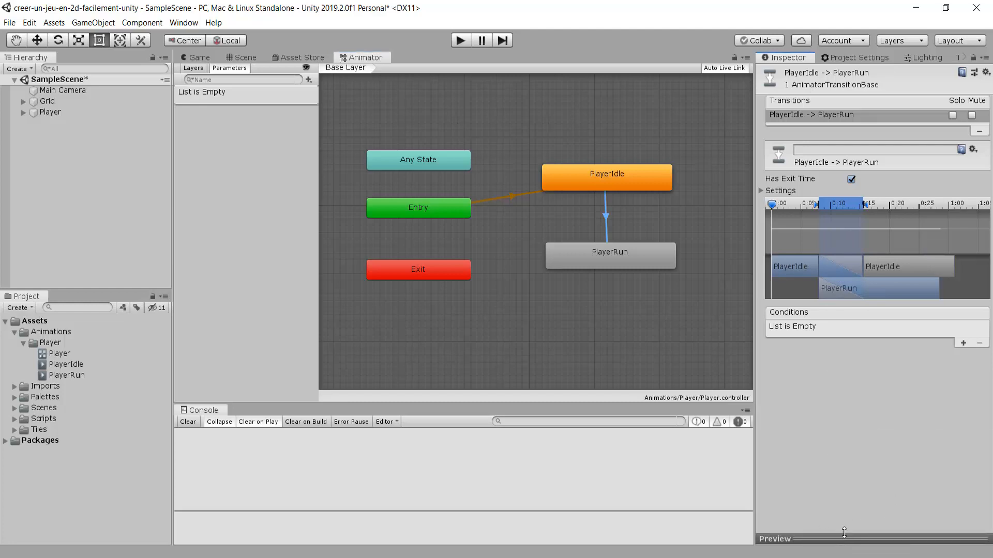
left_click_drag(844, 539, 848, 371)
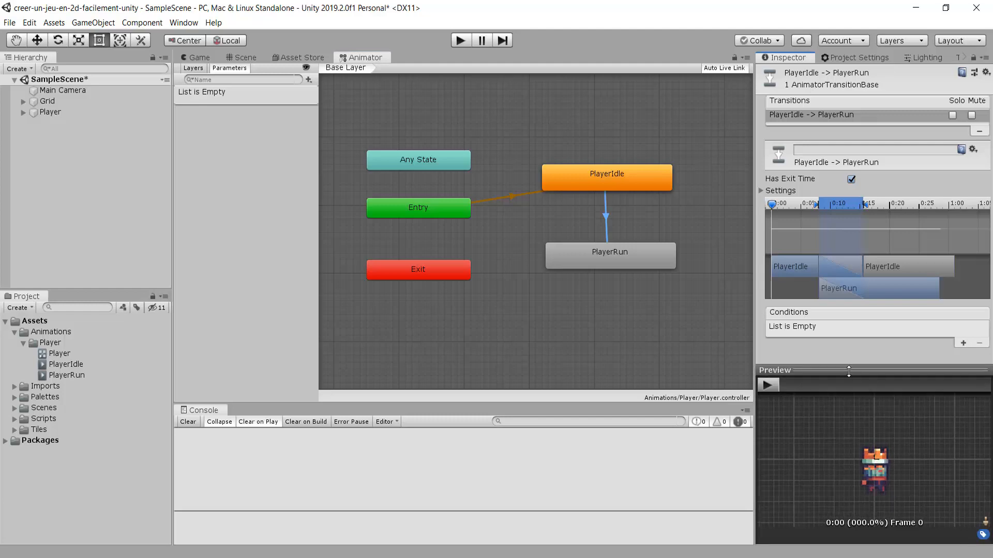
left_click(765, 385)
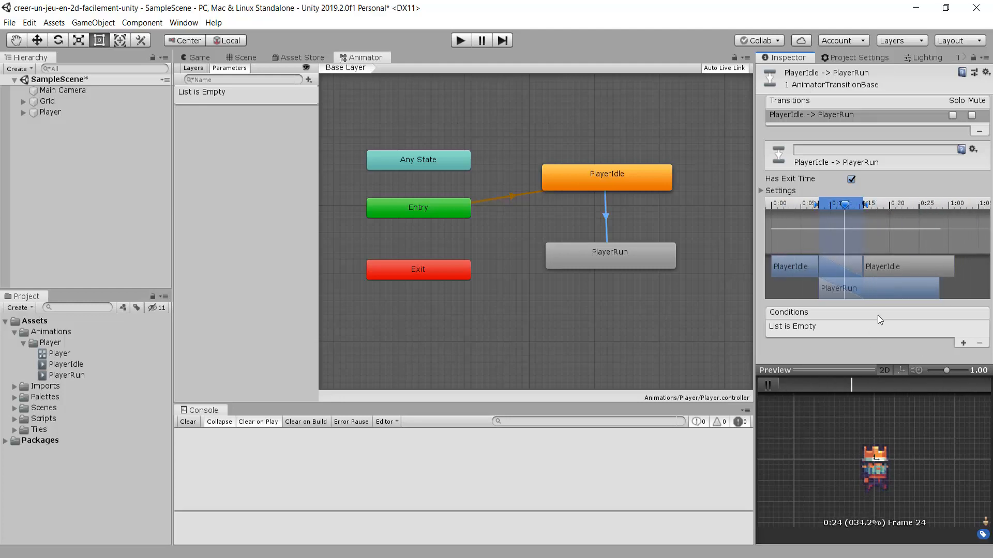
left_click(829, 264)
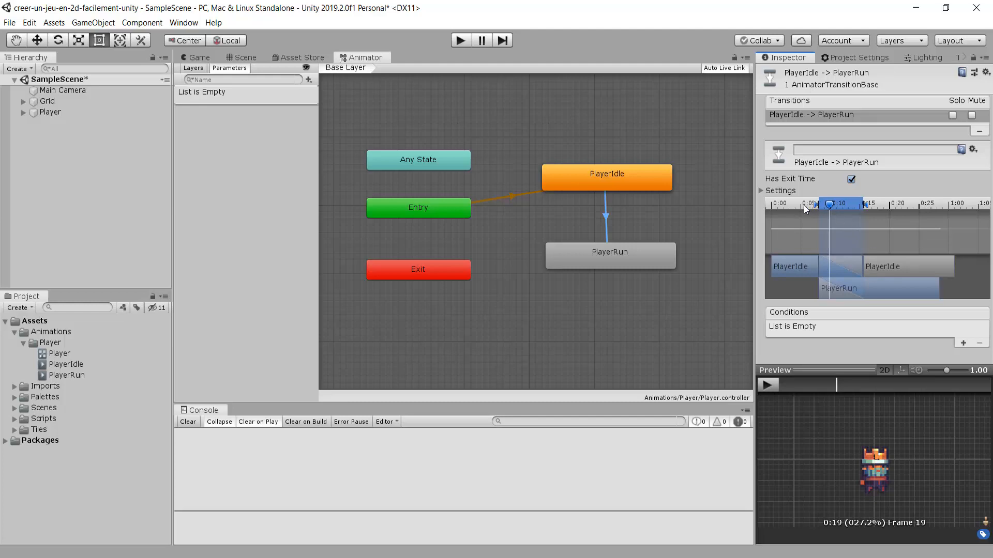
Disable Has Exit Time on the PlayerIdle to PlayerRun transition and set its Transition Duration to 0
left_click(852, 180)
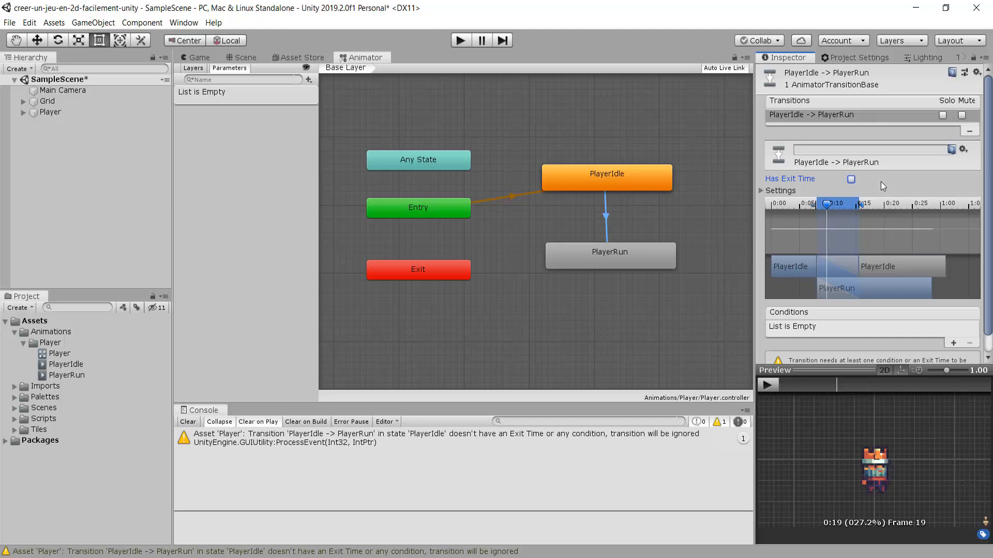
left_click(760, 190)
left_click(867, 227)
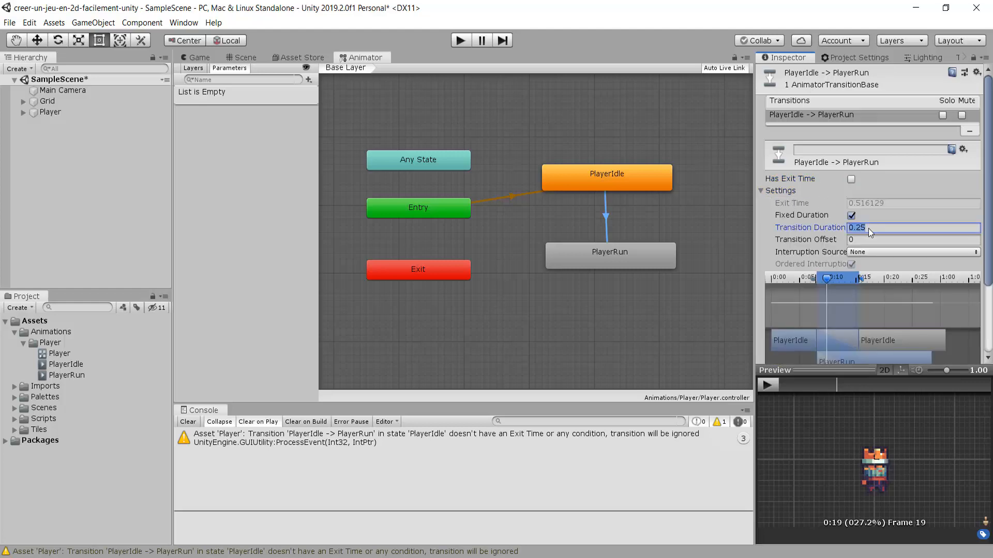
type("0")
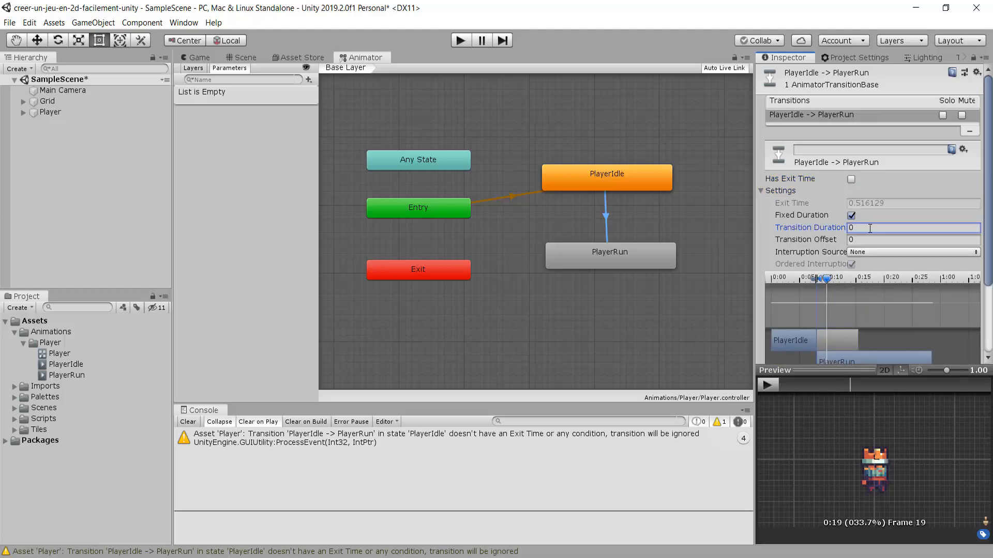
Scrub the transition preview to frame 31 to examine the switch to PlayerRun, and collapse the transition settings
left_click(807, 278)
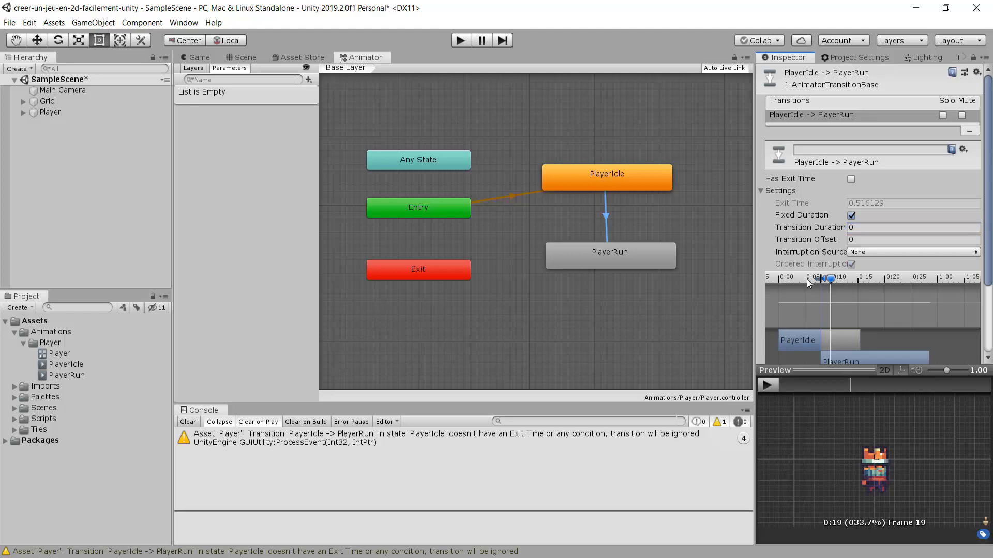
left_click_drag(833, 280, 867, 280)
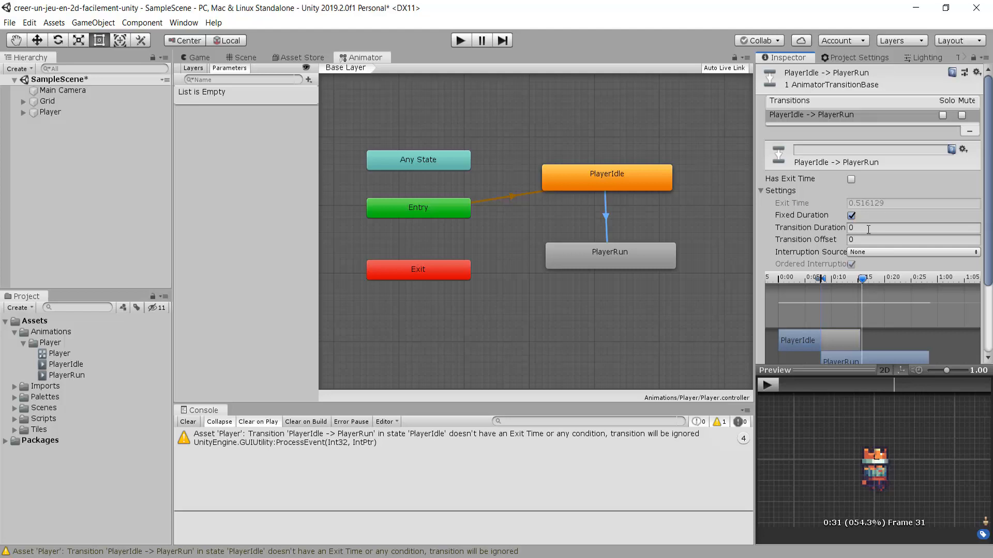
left_click(760, 189)
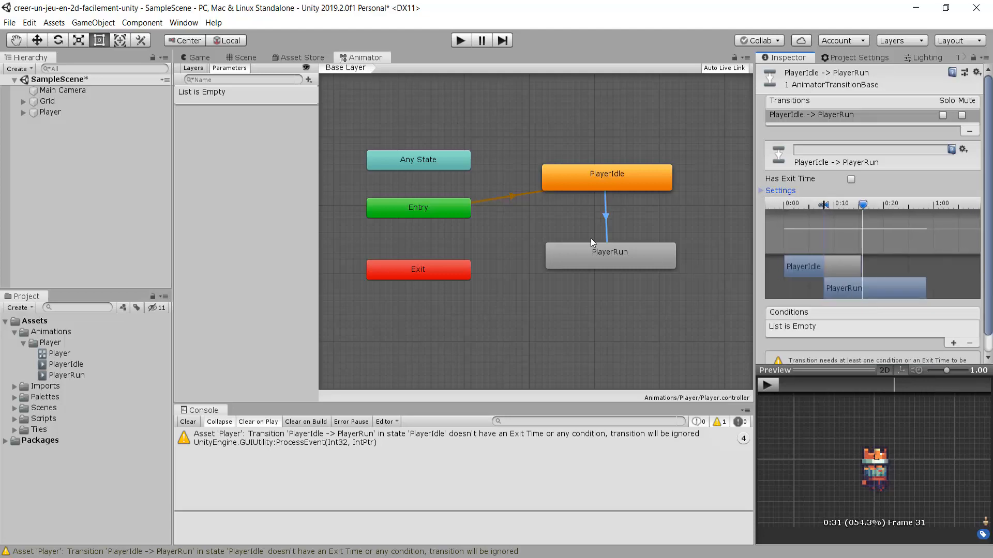
Create a transition from the PlayerRun state back to the PlayerIdle state
left_click(623, 255)
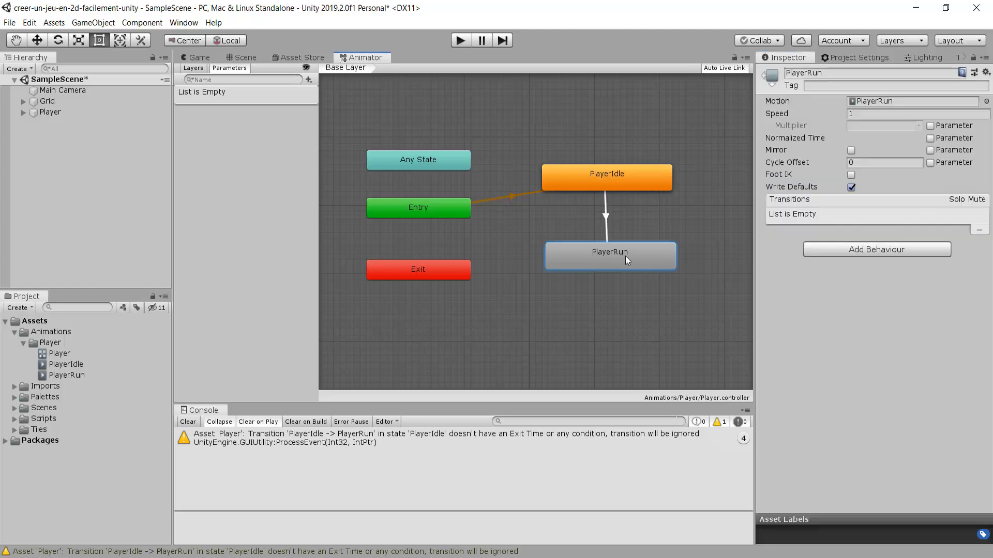
right_click(619, 253)
left_click(647, 261)
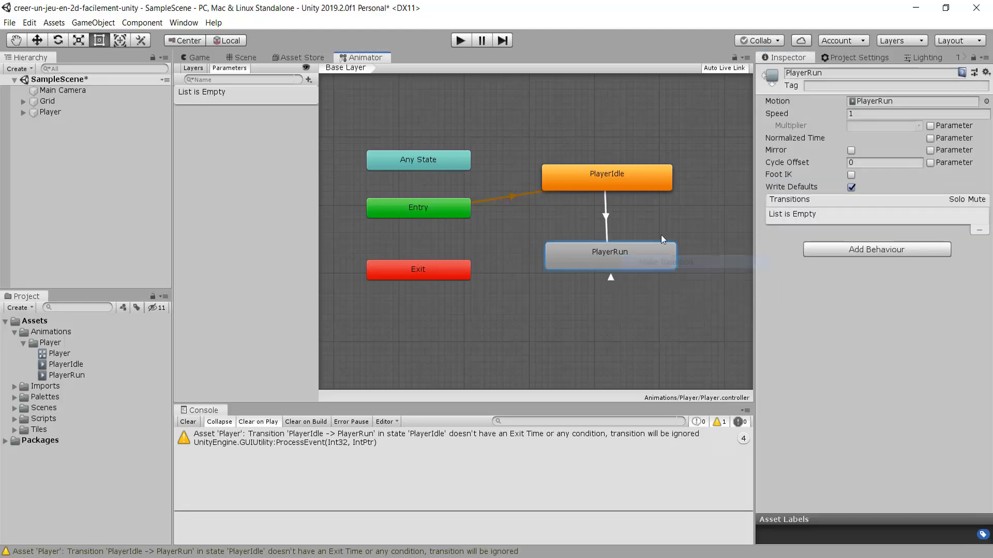
left_click(625, 173)
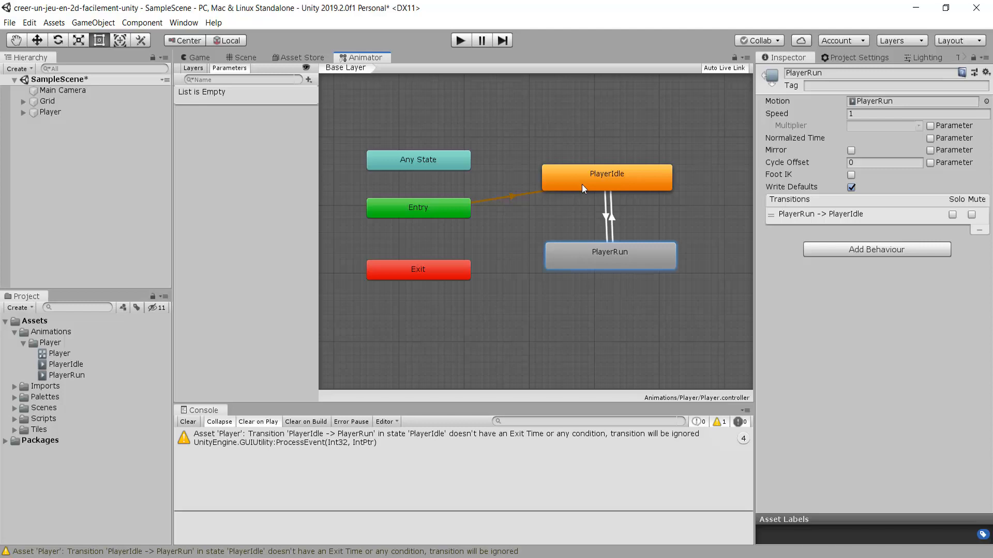
Disable Has Exit Time on the PlayerRun to PlayerIdle transition and set its Transition Duration to 0
left_click(611, 217)
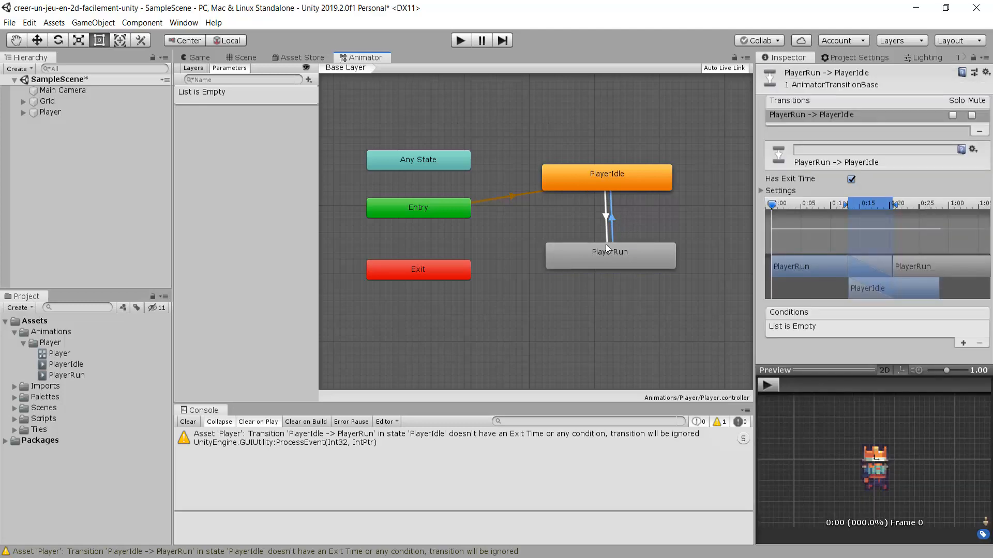
left_click(852, 179)
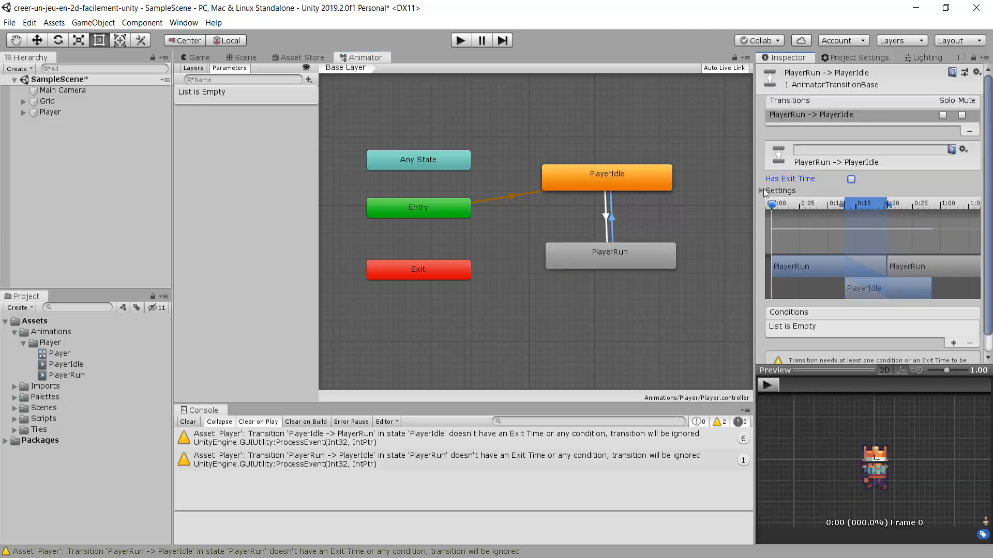
left_click(760, 191)
left_click(863, 226)
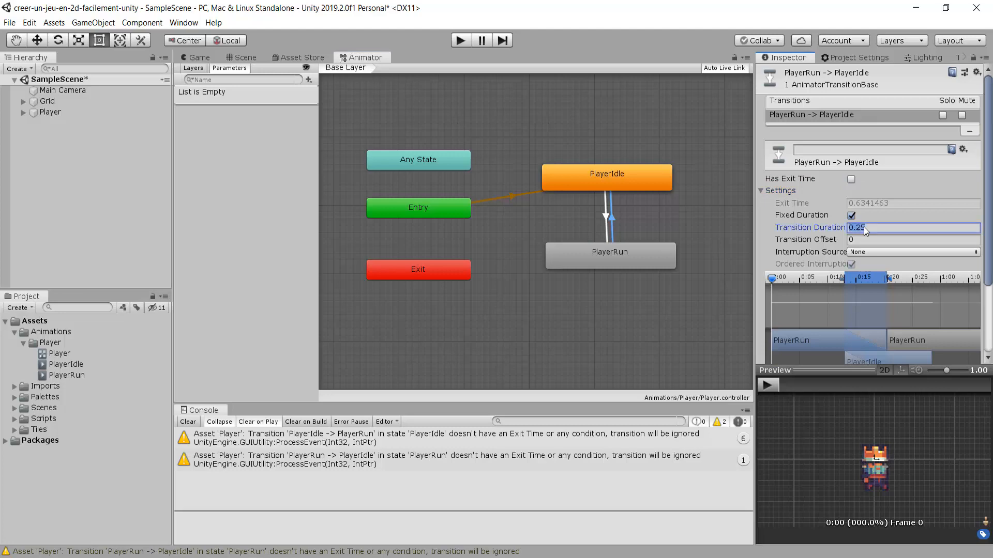
type("0")
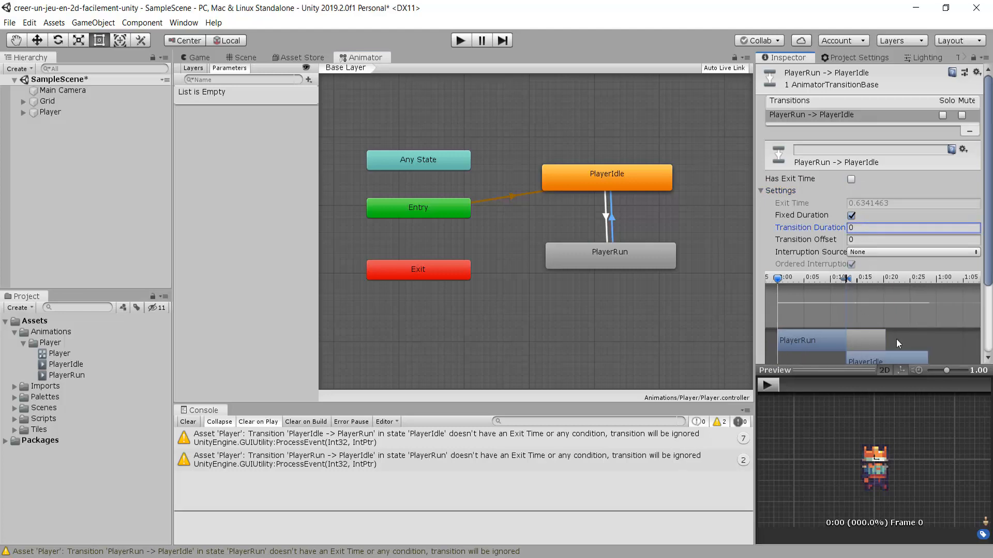
left_click(780, 191)
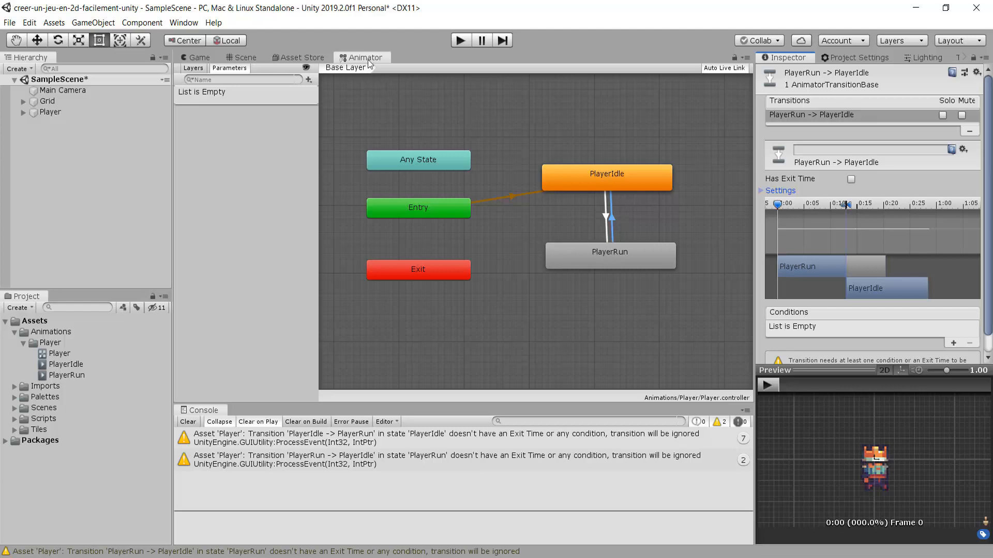
Add a Float parameter named Speed to the Player Animator controller
left_click(230, 69)
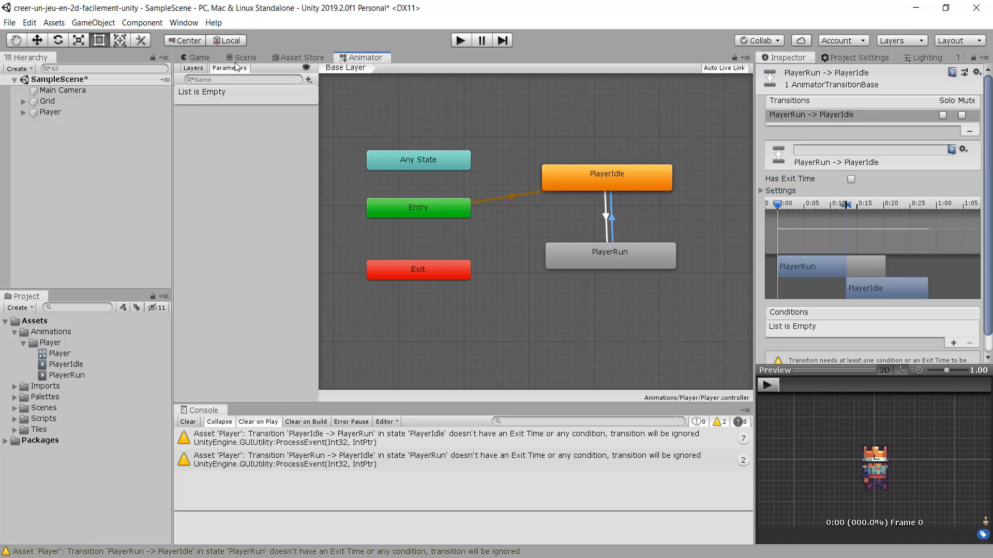
left_click(197, 69)
left_click(216, 71)
left_click(309, 81)
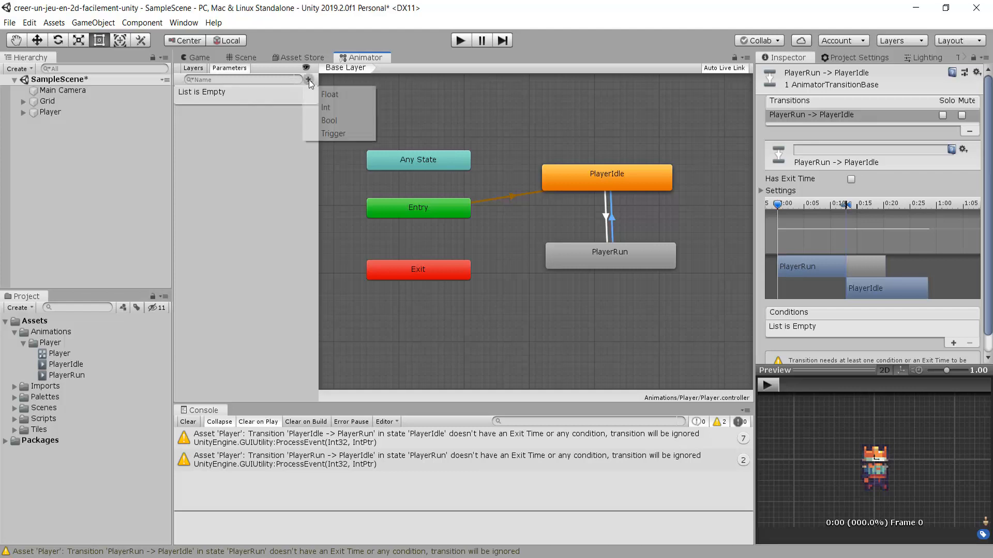
left_click(333, 95)
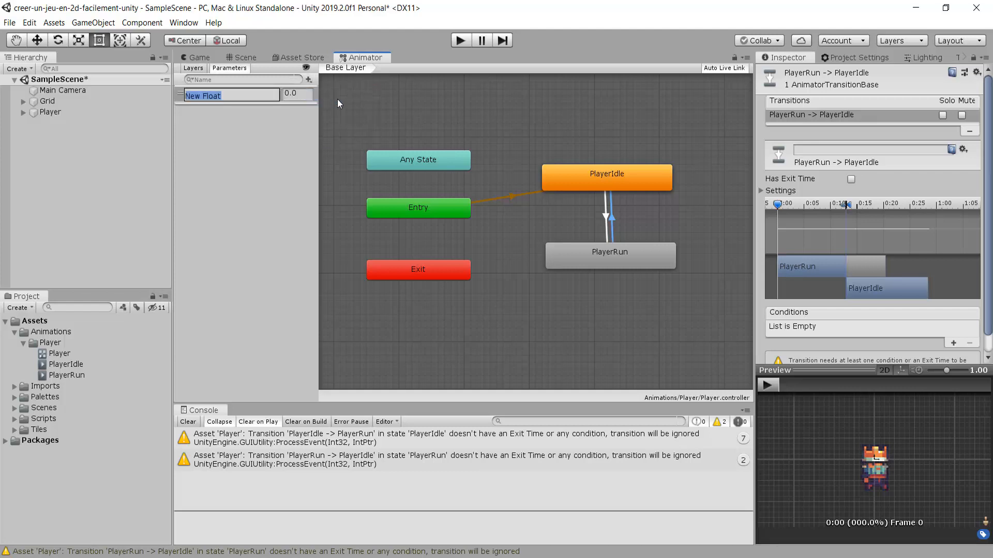
type("Speed")
key("Return")
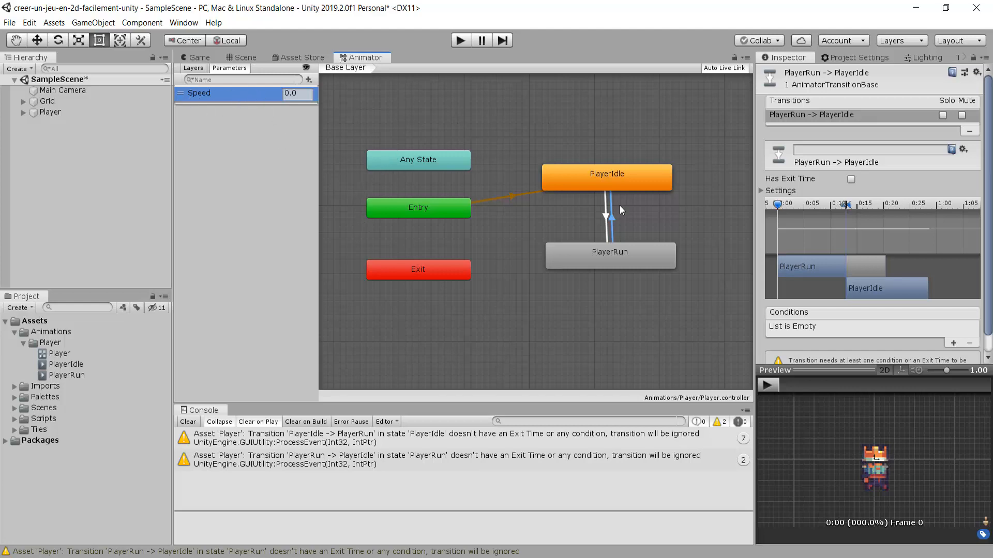
Add a condition to the PlayerIdle to PlayerRun transition requiring Speed to be Greater than 0.3
left_click(605, 216)
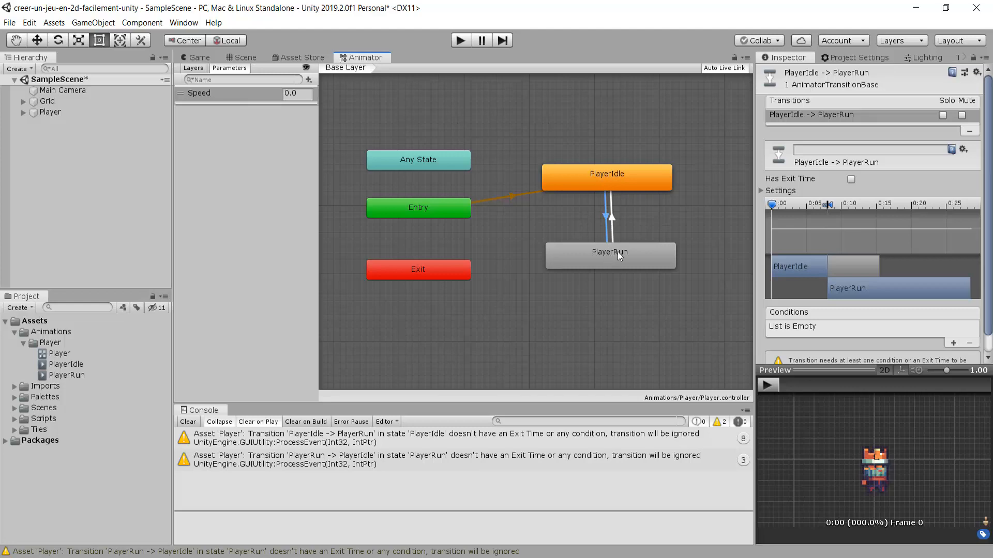
scroll(864, 311, "down", 1)
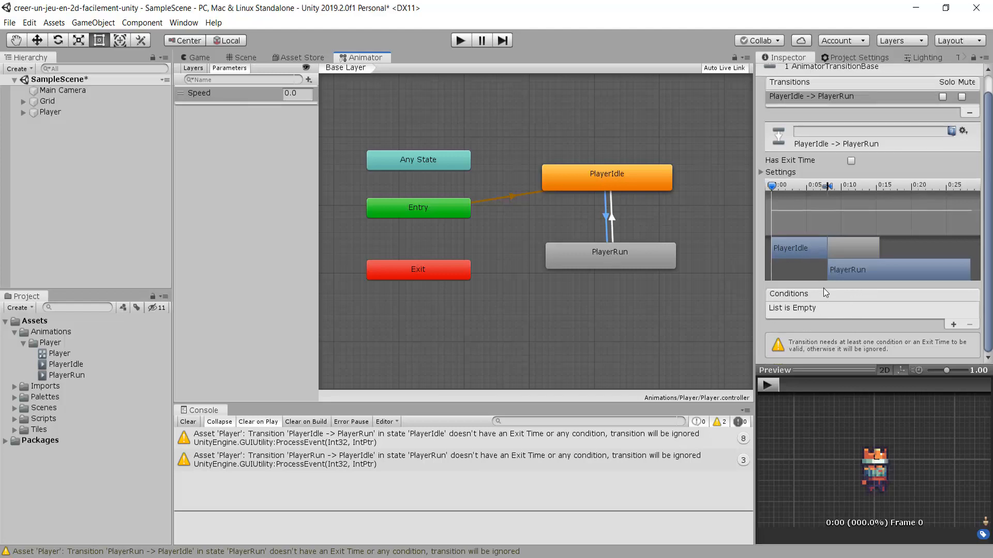
left_click(953, 325)
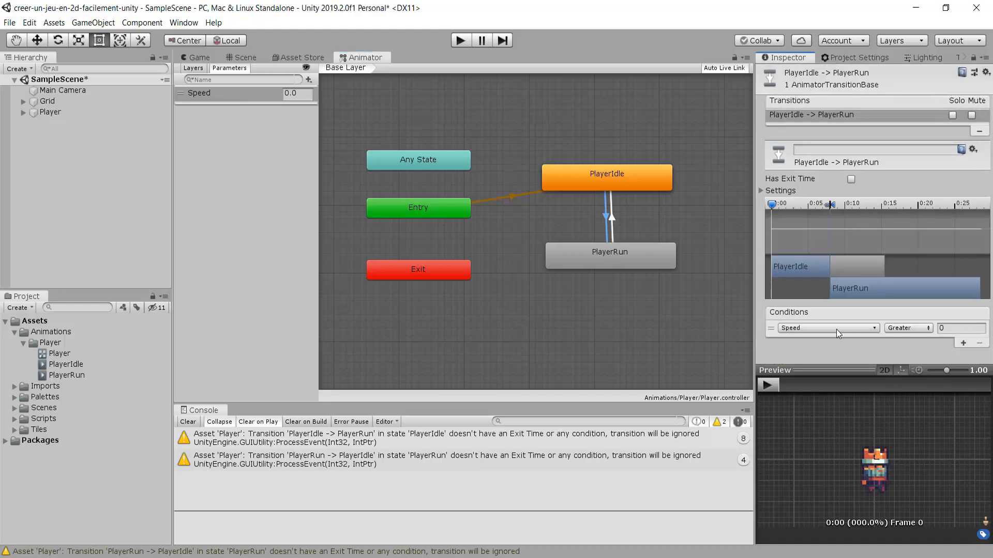
left_click(817, 331)
left_click(803, 371)
left_click(946, 329)
type("0.3")
Add a condition to the PlayerRun to PlayerIdle transition requiring Speed to be Less than 0.3
left_click(613, 219)
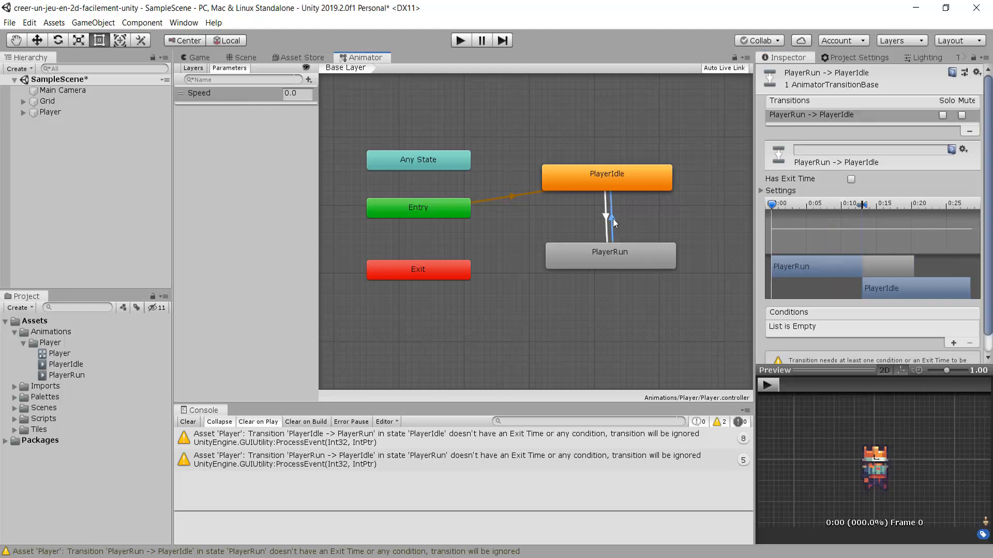
scroll(939, 356, "down", 1)
left_click(953, 324)
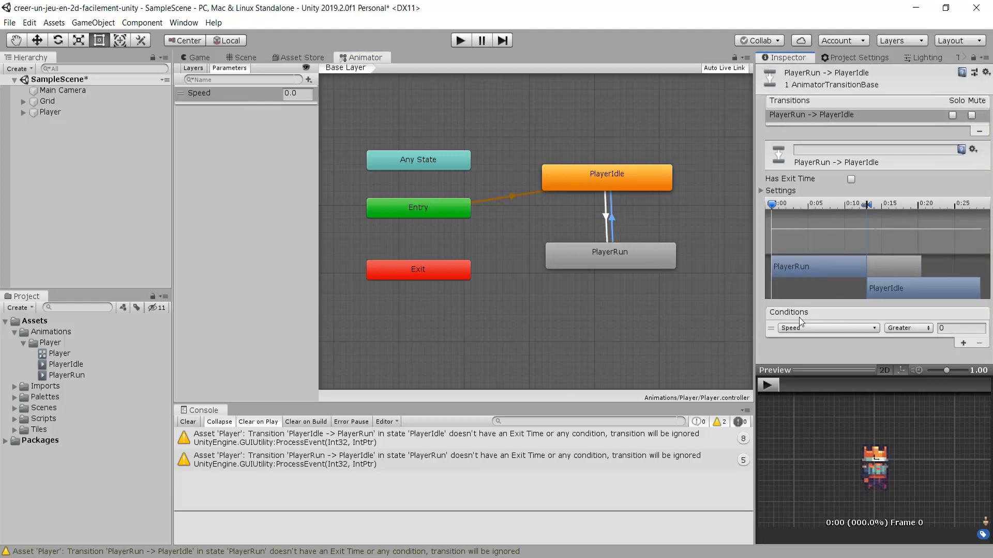
left_click(898, 330)
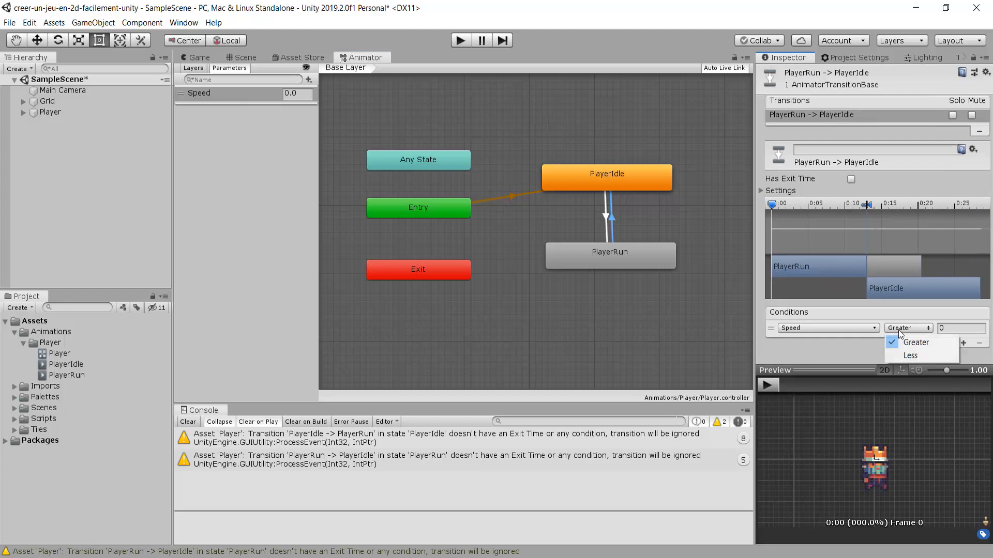
left_click(909, 356)
left_click(951, 329)
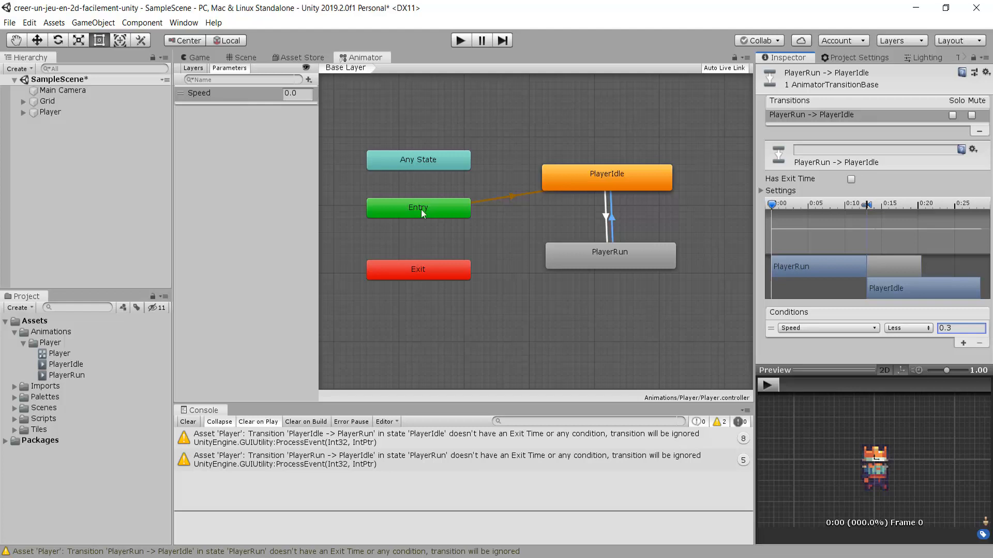
Clear the console messages and open the Player object's PlayerMovement script in Visual Studio
left_click(50, 113)
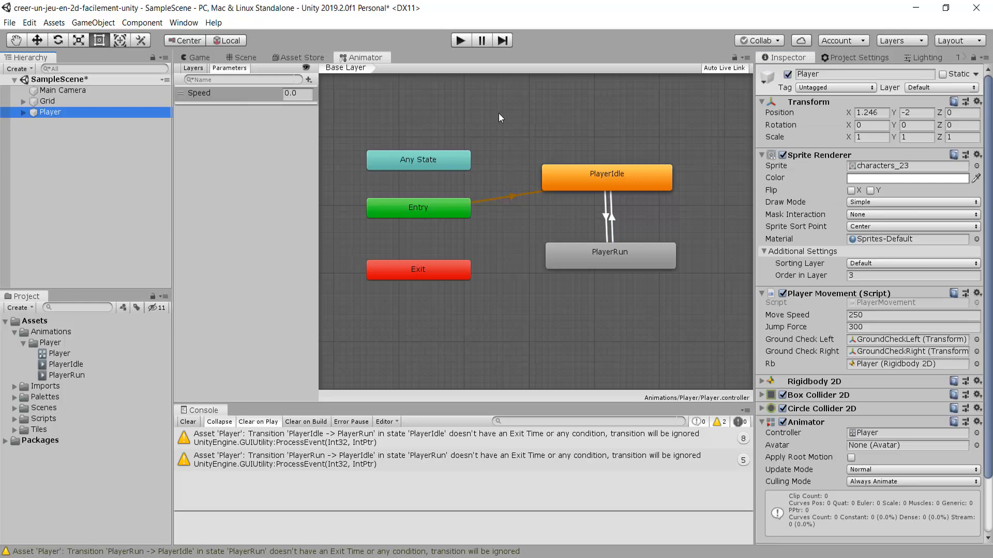
left_click(241, 57)
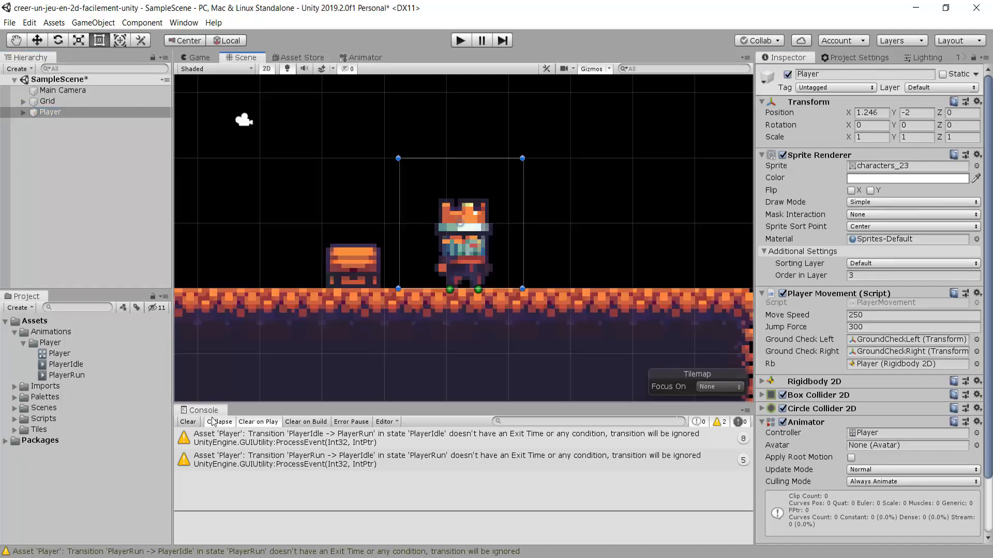
left_click(188, 422)
scroll(566, 219, "down", 2)
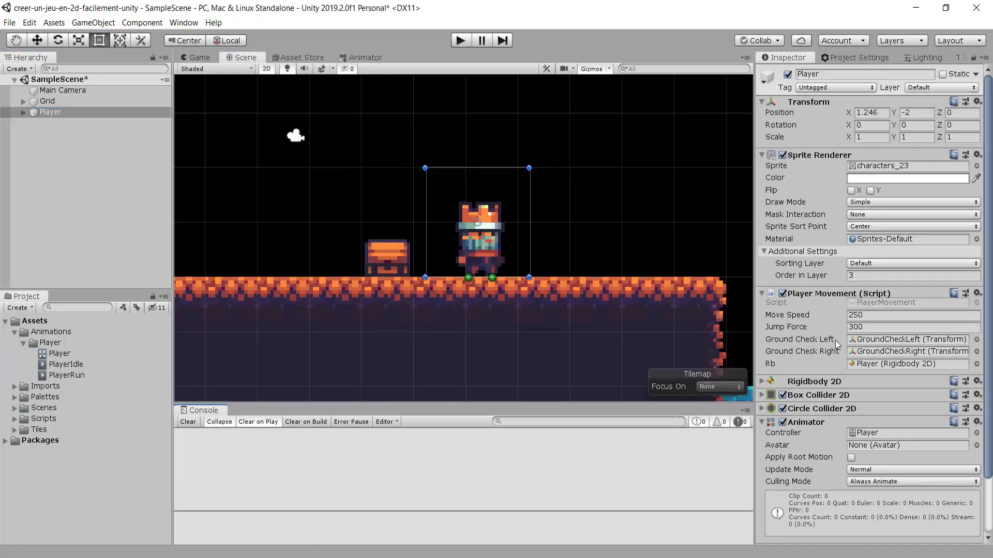
scroll(859, 304, "down", 3)
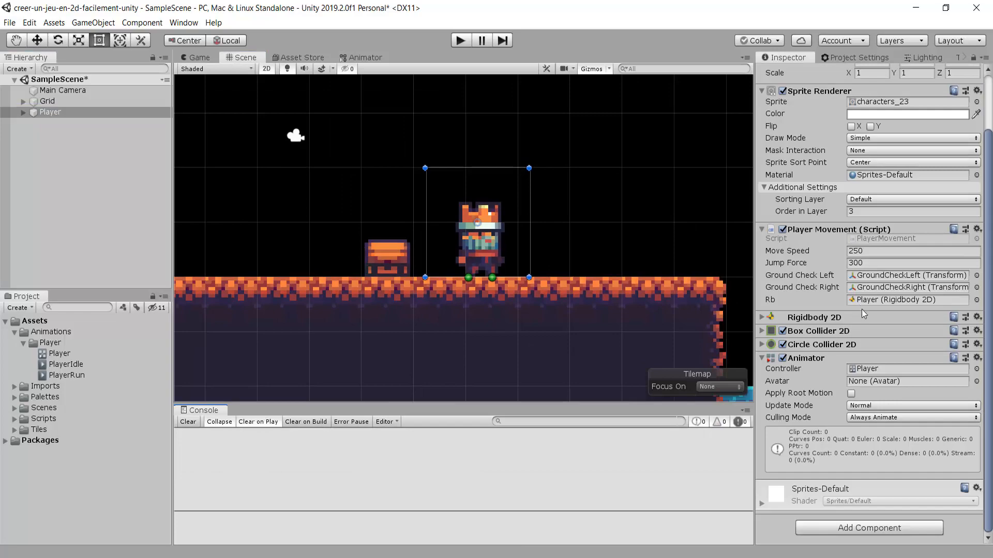
double_click(879, 238)
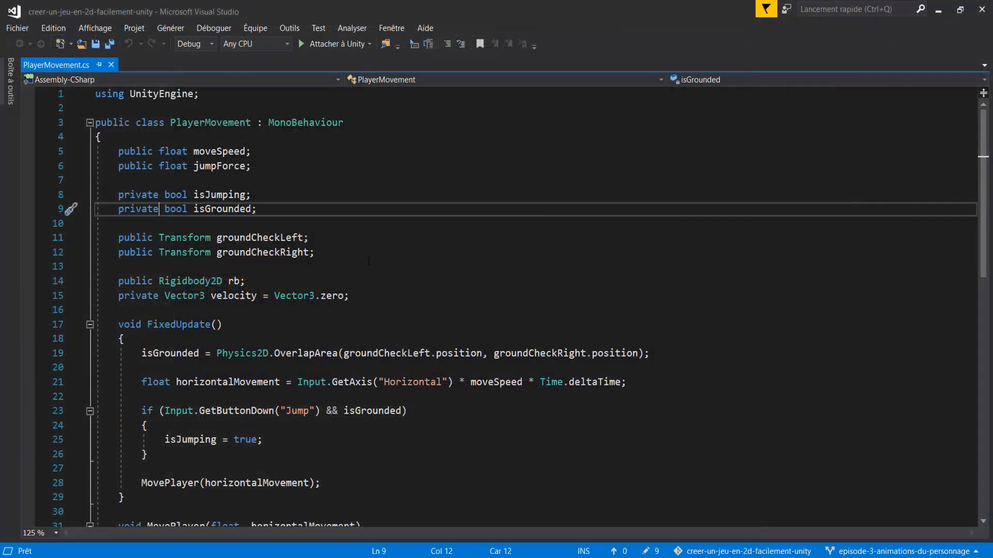
Declare a "public Animator animator;" field directly below the rb field, leaving a blank line before the velocity field
scroll(288, 274, "down", 1)
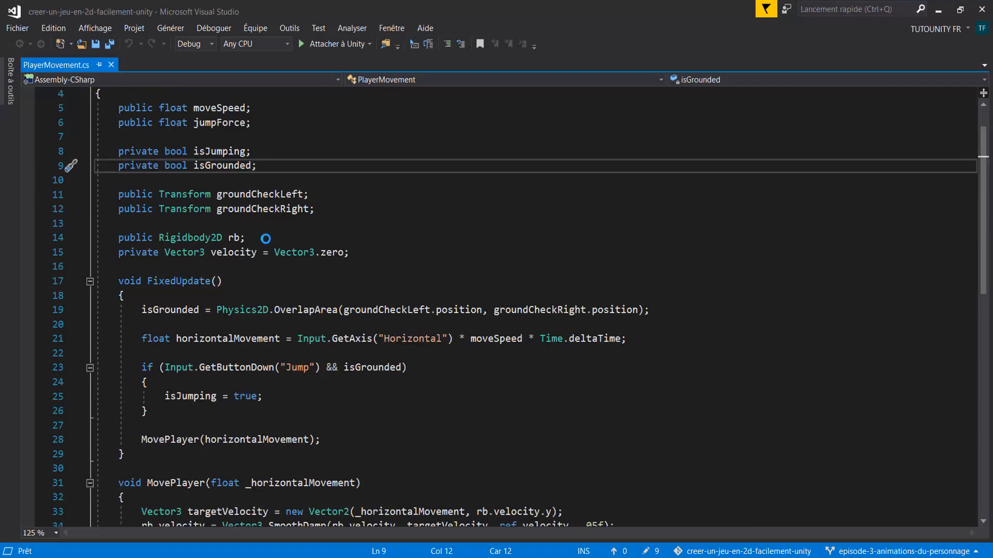
left_click(266, 237)
key("Return")
key("Return")
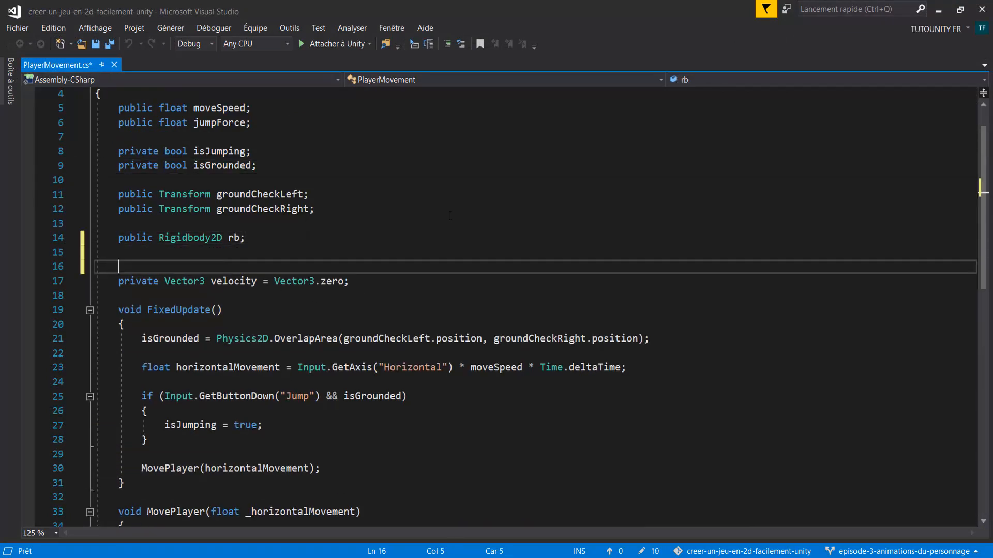
key("Up")
type("public ")
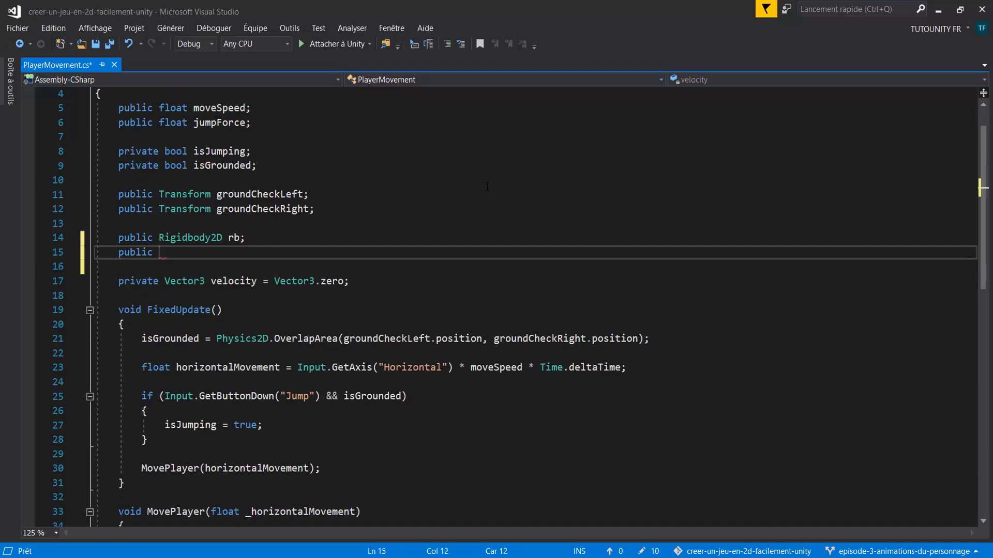
type("Ani")
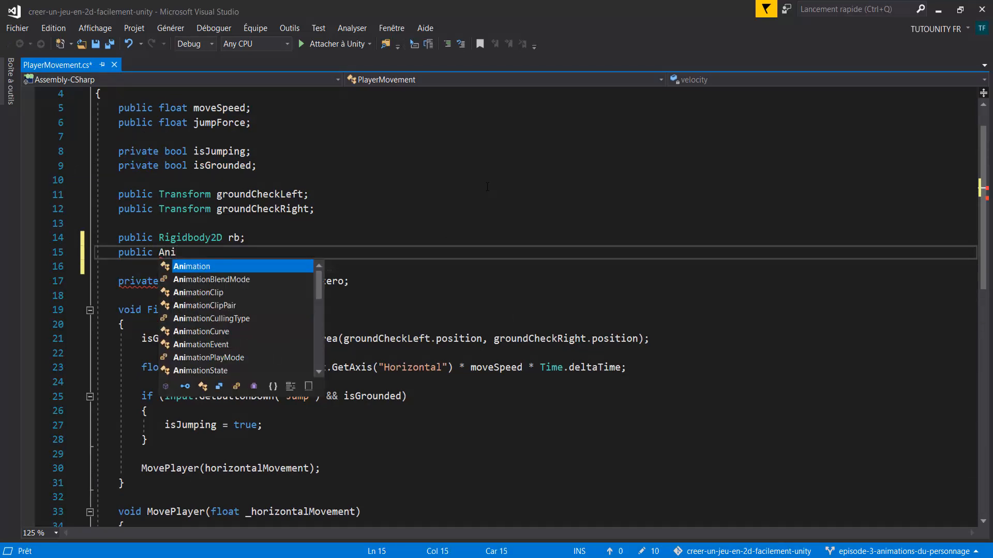
type("mator ")
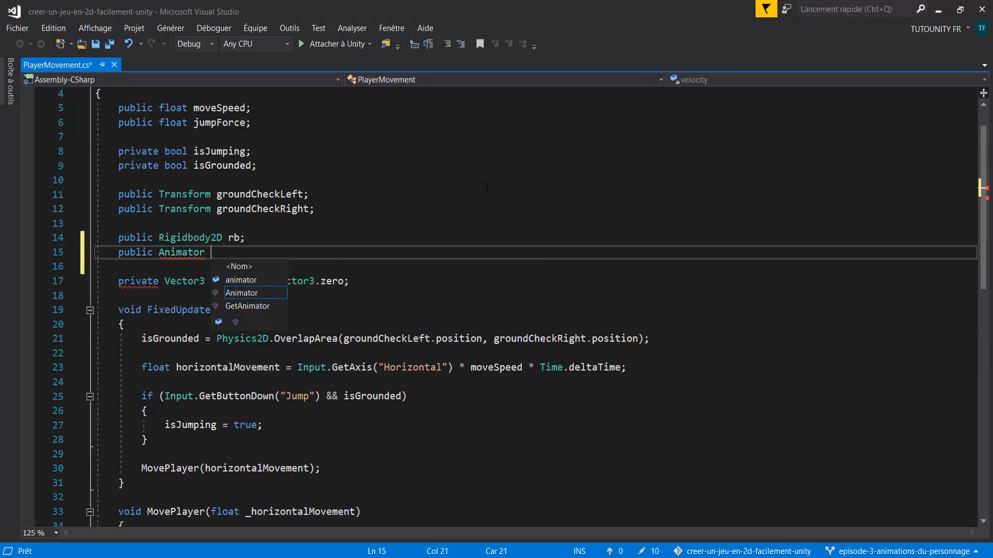
type("animator")
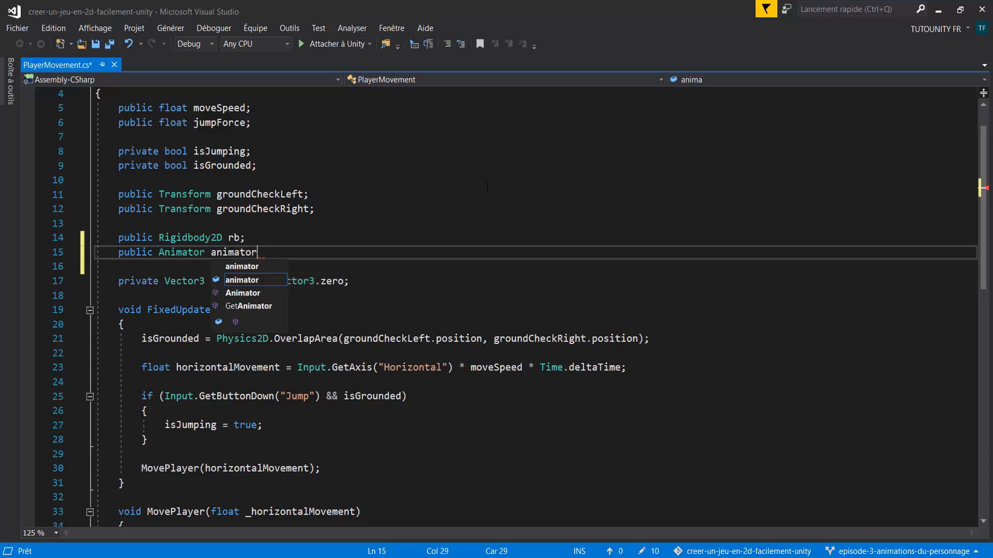
type(";")
Add the line animator.SetFloat("Speed", rb.velocity.x); below the MovePlayer call in FixedUpdate, separated by a blank line
scroll(405, 293, "down", 4)
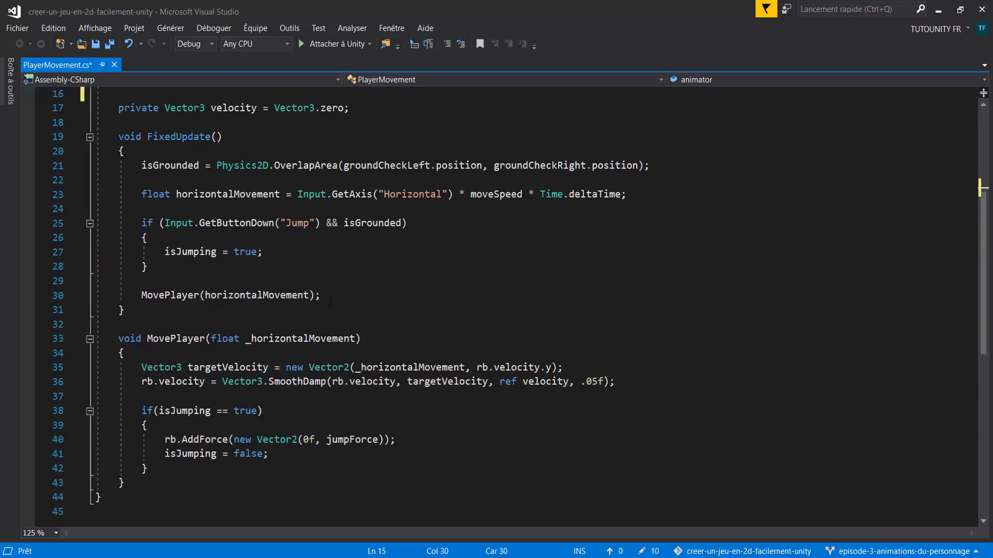
left_click_drag(321, 295, 151, 297)
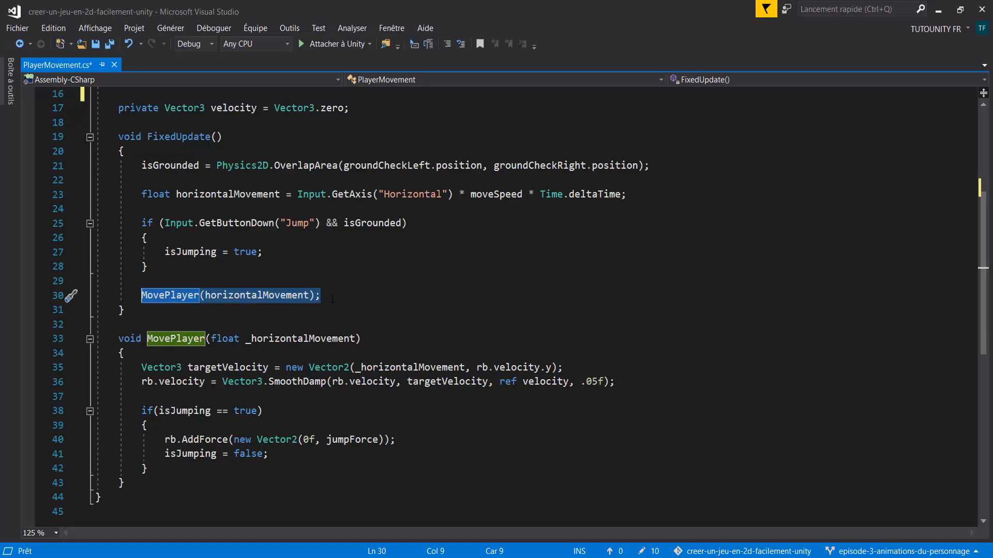
left_click(333, 298)
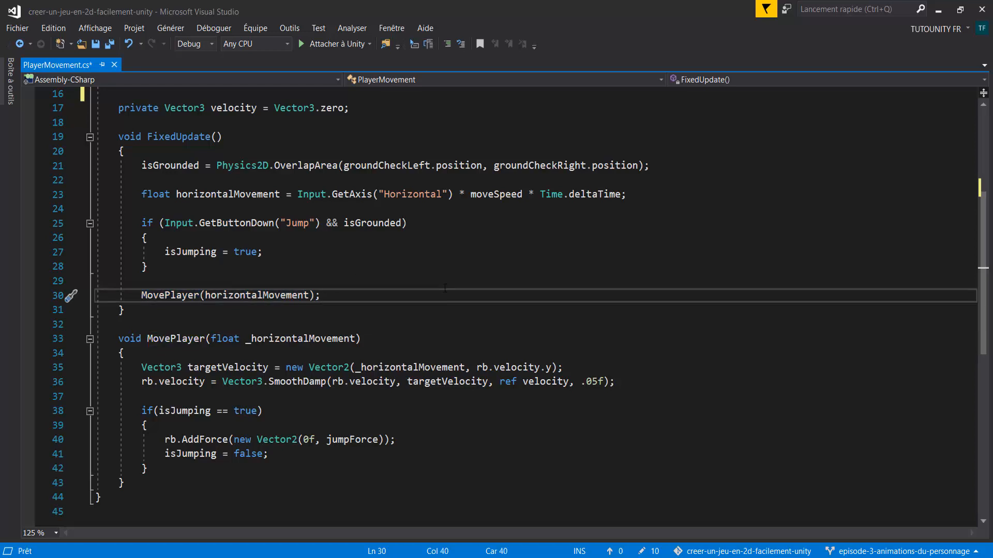
double_click(238, 296)
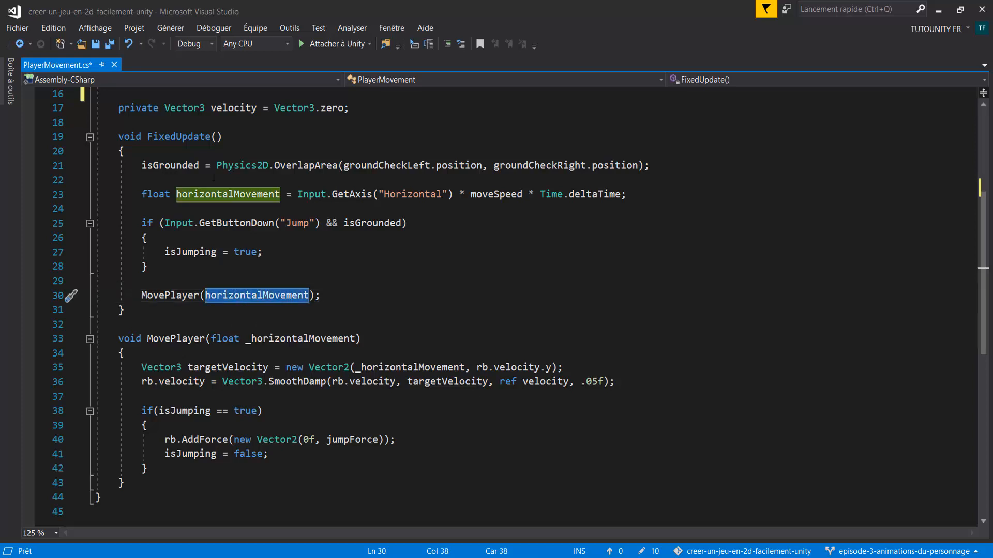
left_click(403, 302)
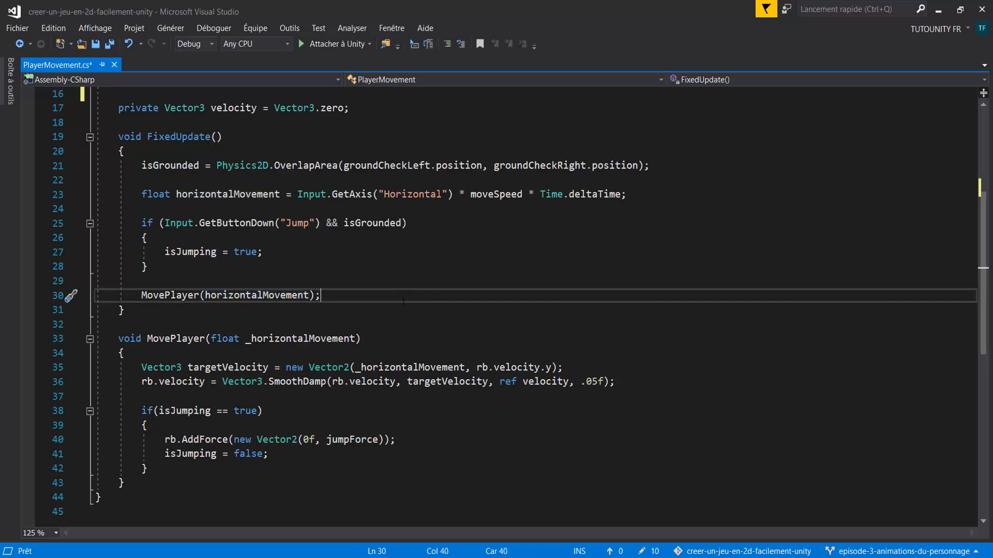
key("Return")
key("Return")
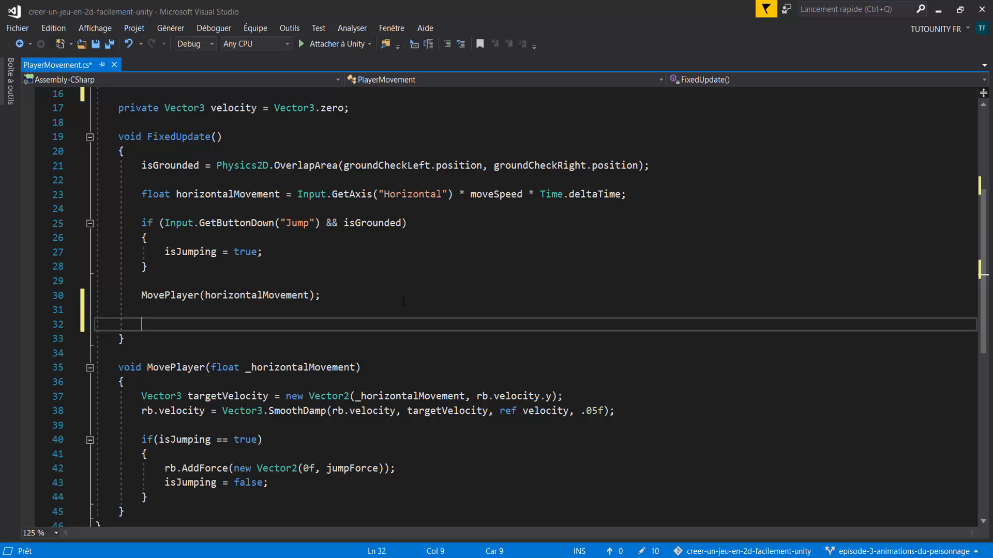
type("animat")
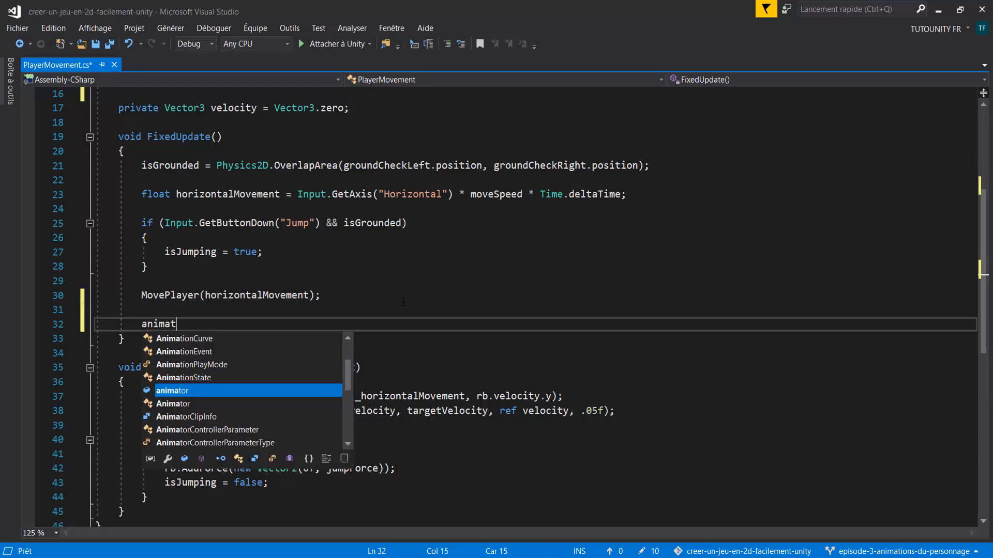
type("or.")
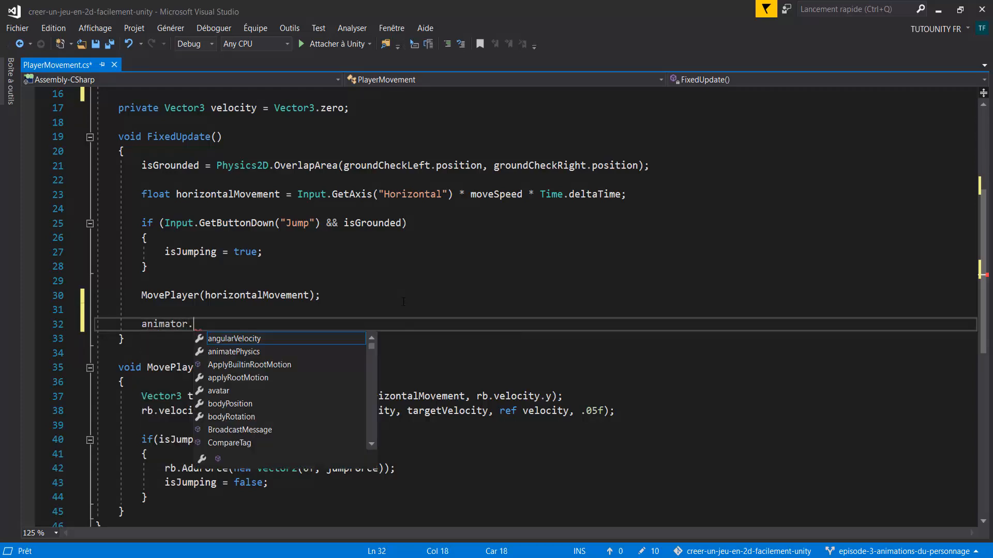
type("SetFloat")
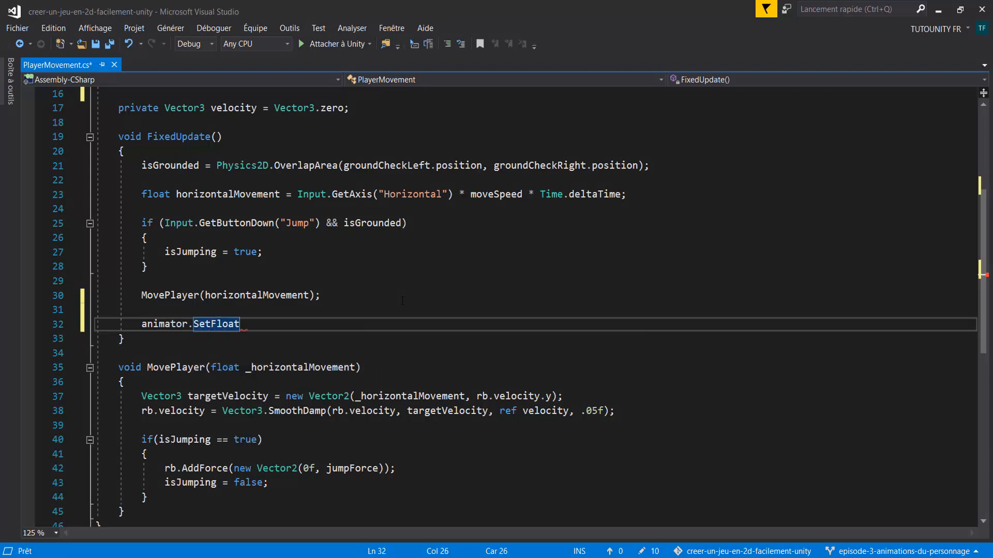
type("(\"")
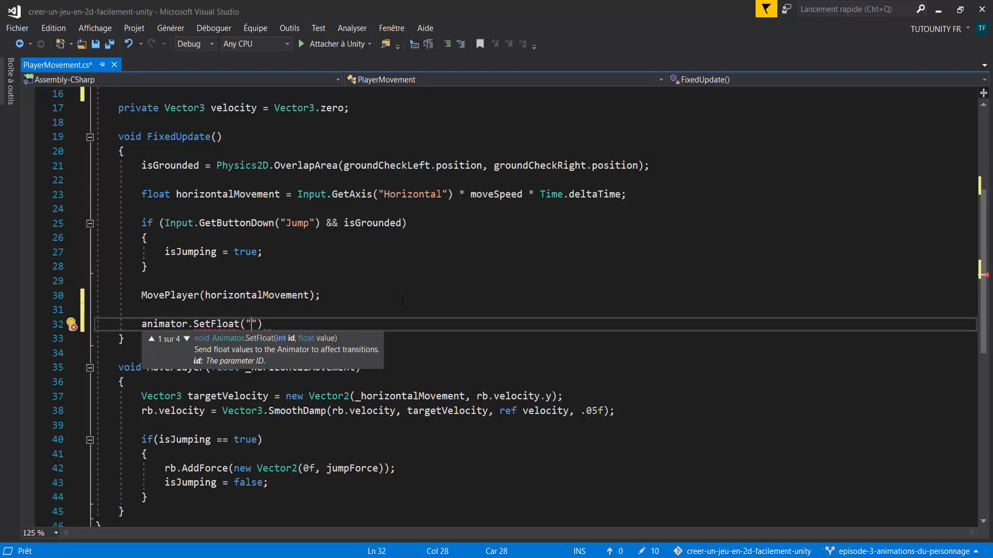
type("Speed\",")
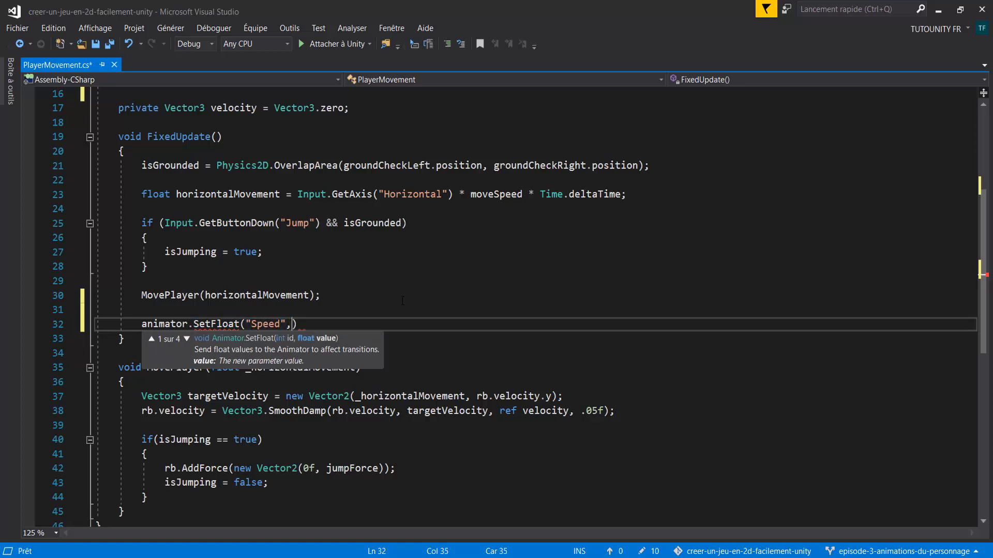
key("Right")
type(";")
key("Left")
key("Left")
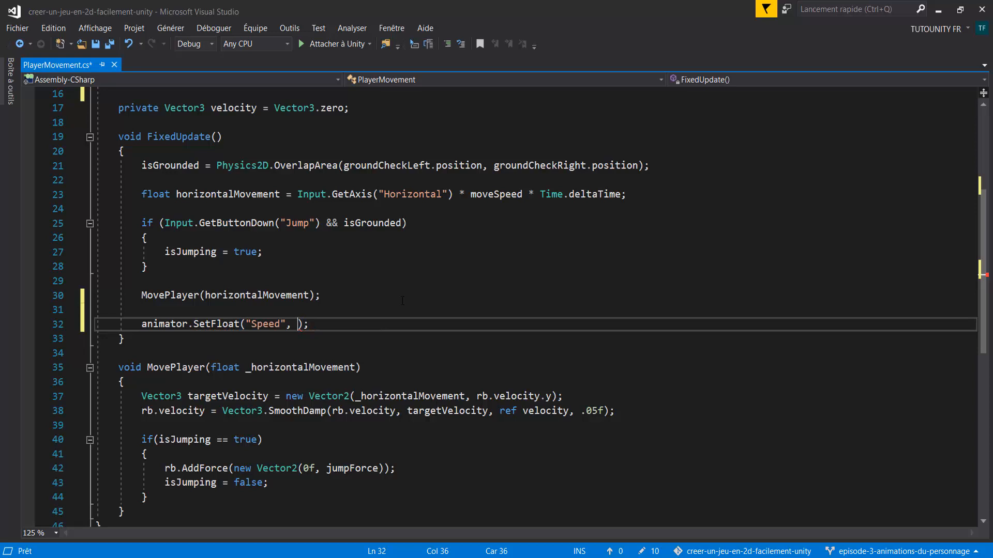
type("rb.ve")
key("Tab")
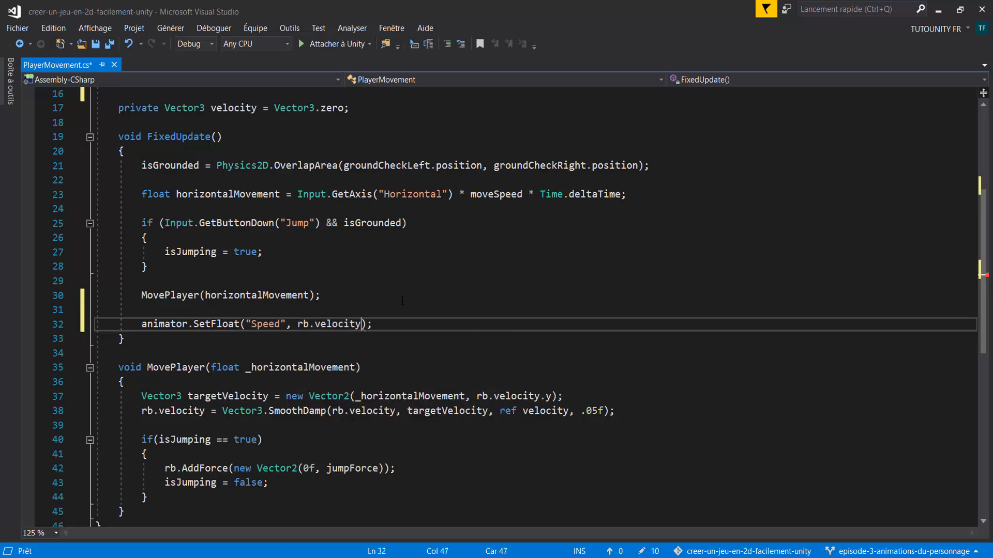
type(".x")
Insert the line float characterVelocity = Mathf.Abs(rb.velocity.x); directly above the animator.SetFloat call
left_click(401, 310)
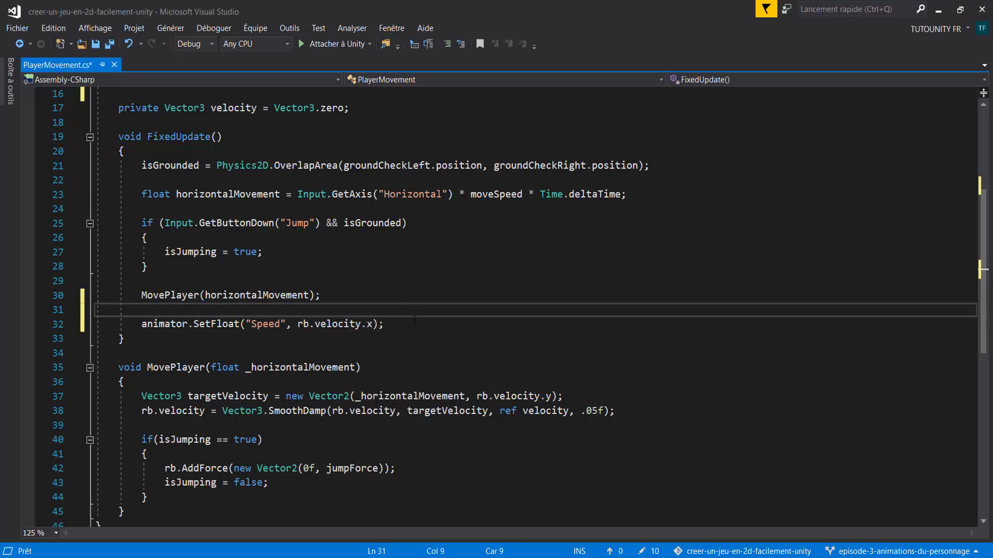
key("Return")
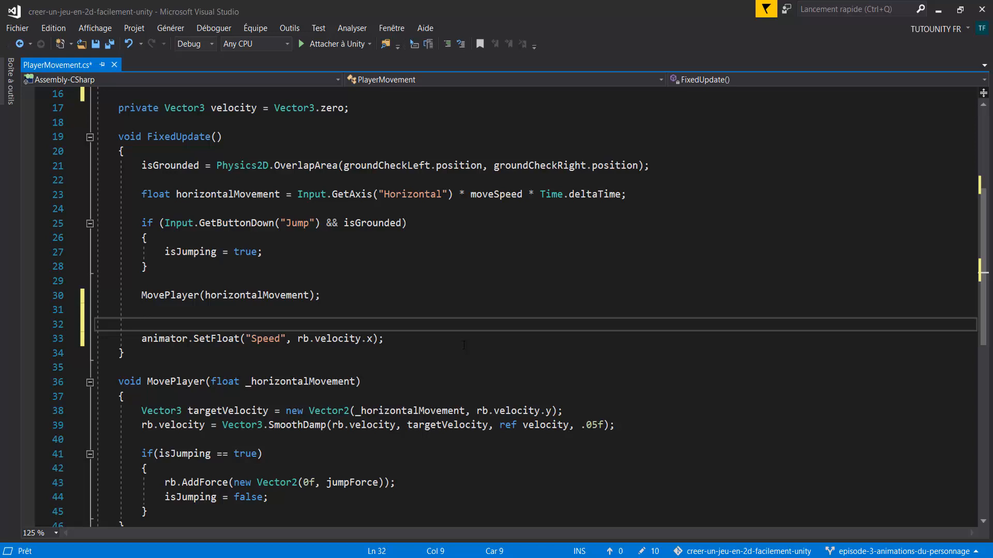
type("float ")
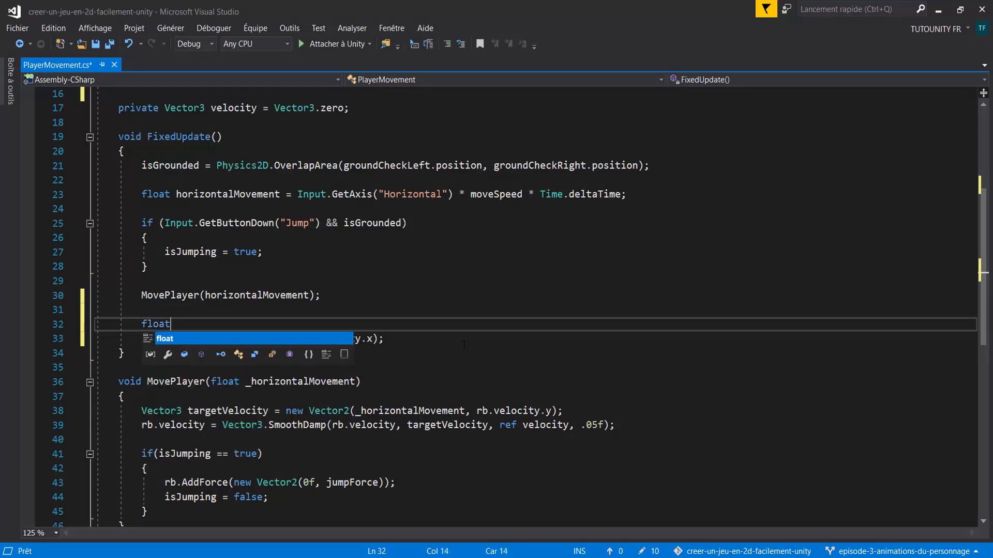
type("chara")
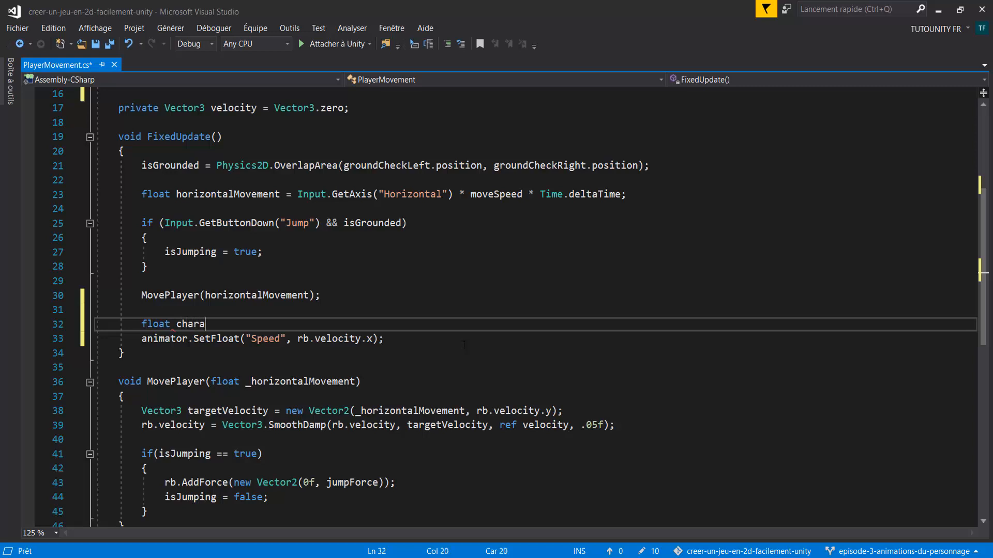
type("cterVelocity")
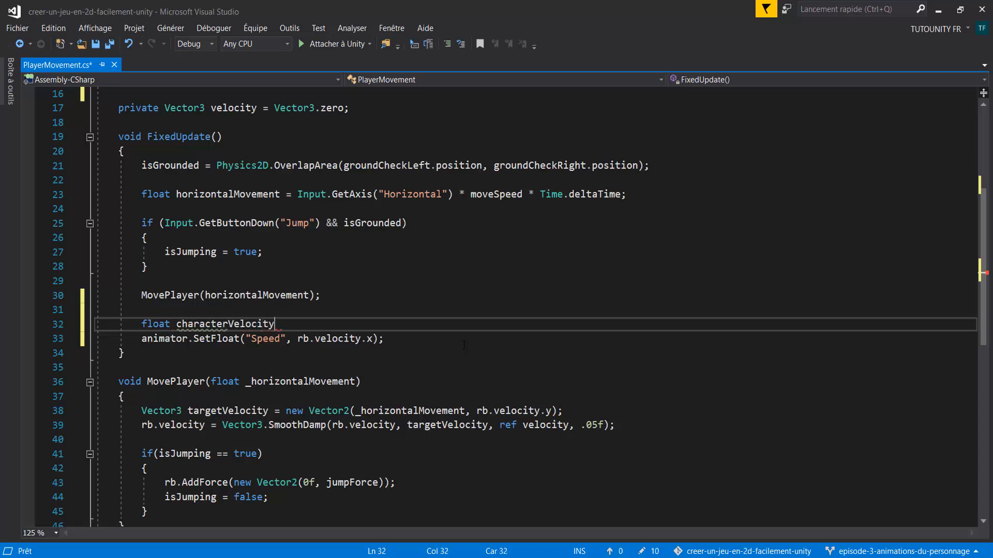
type(" = Mathf.")
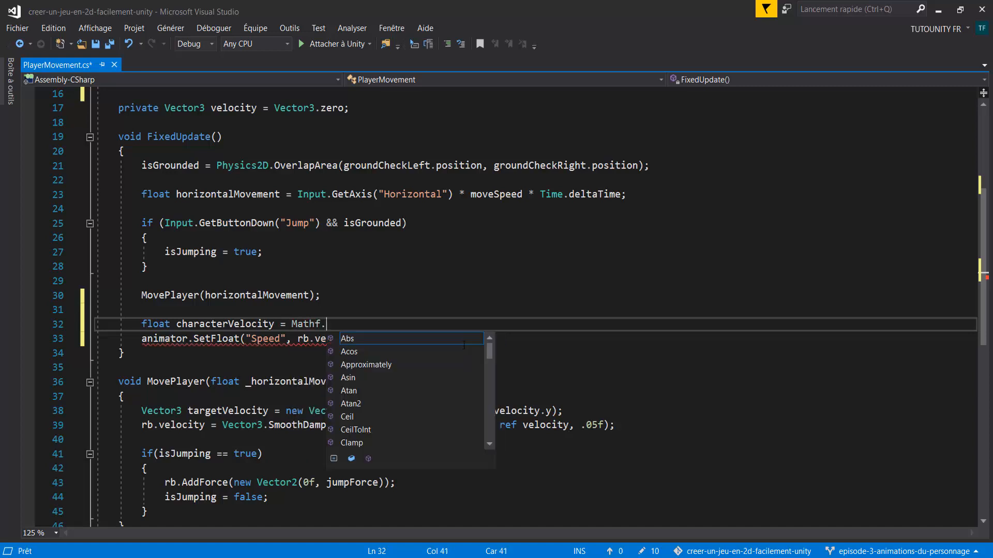
type("Abs(")
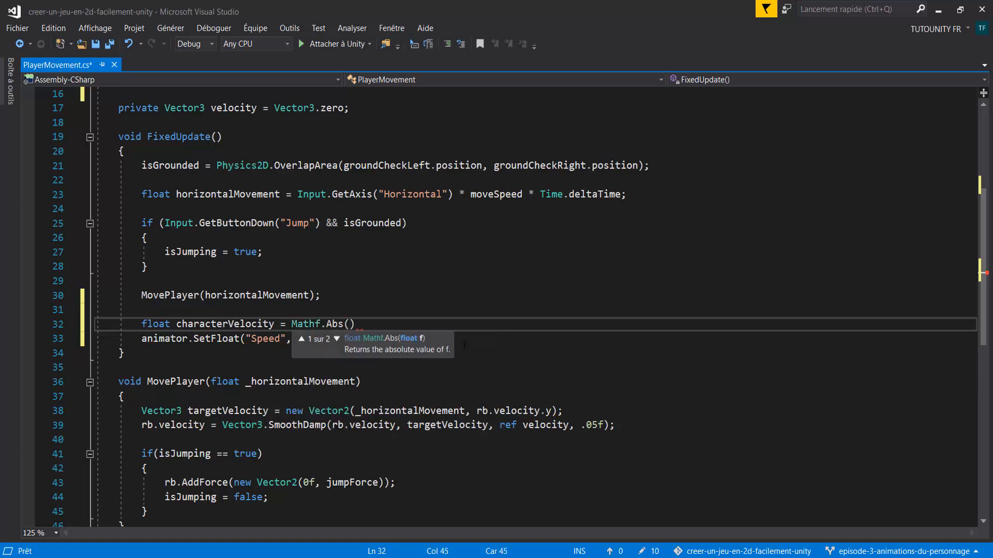
type("rb.velocity.x);")
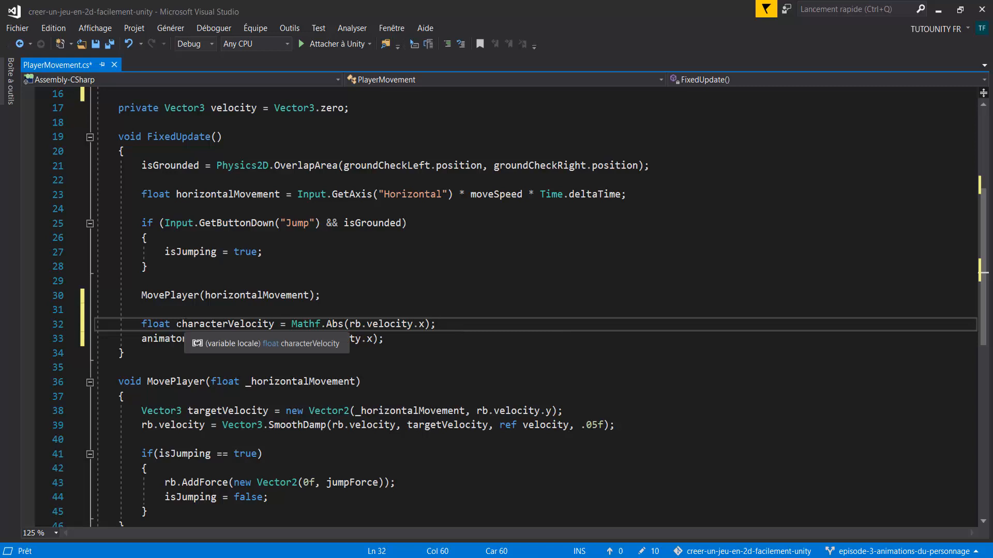
Replace rb.velocity.x in the animator.SetFloat call with the characterVelocity variable
double_click(183, 322)
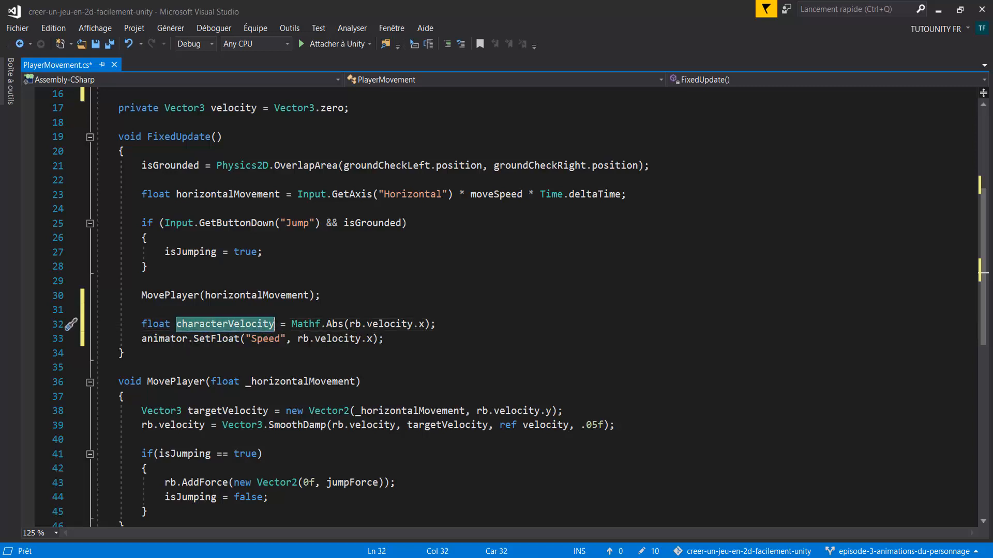
key("ctrl+c")
left_click_drag(298, 339, 371, 342)
key("ctrl+v")
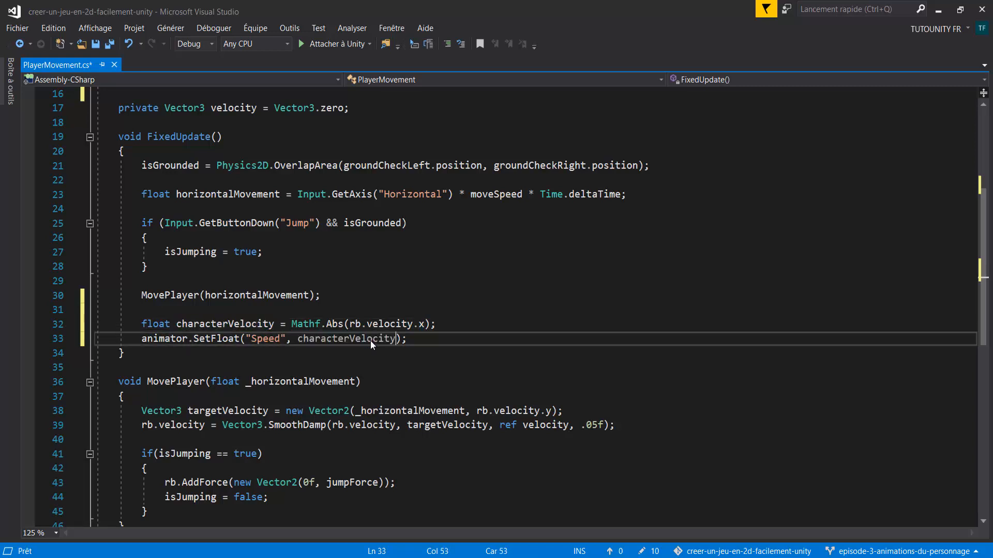
Review the characterVelocity and SetFloat lines and save the PlayerMovement script
left_click_drag(292, 325, 452, 326)
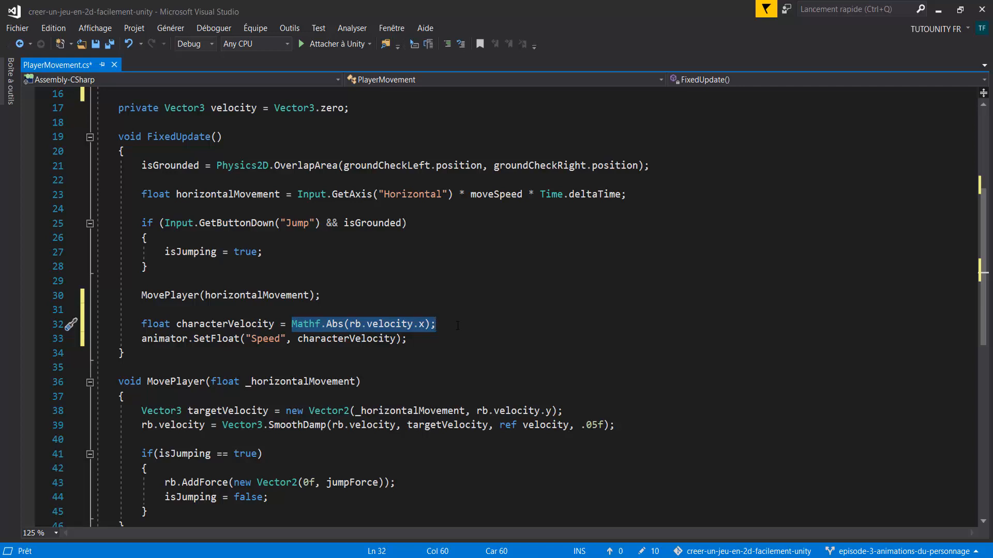
left_click_drag(137, 342, 420, 344)
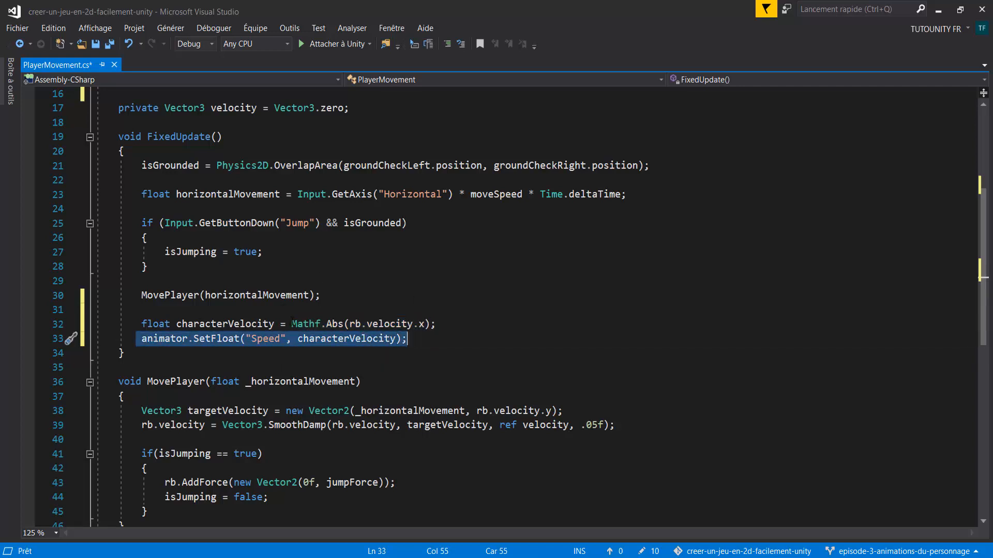
left_click_drag(292, 324, 430, 326)
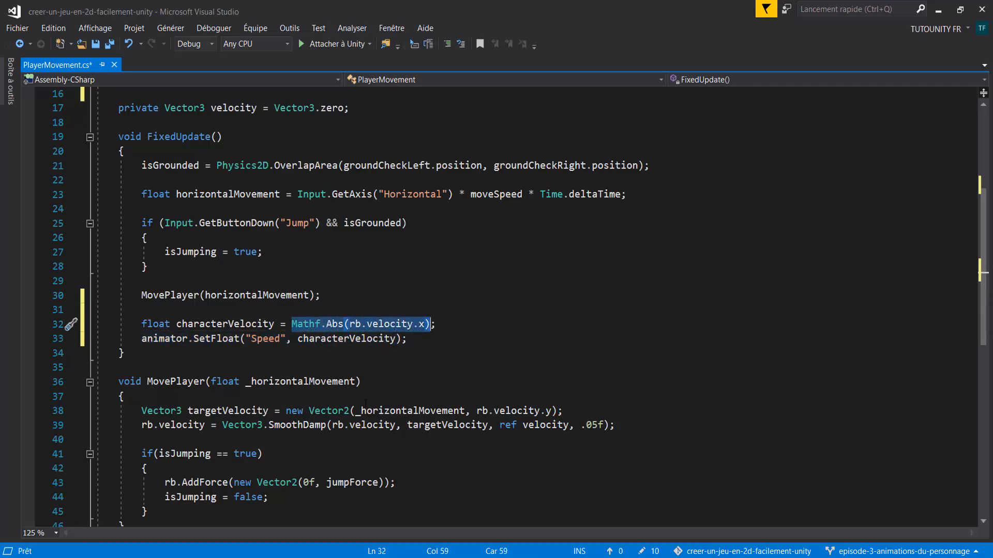
scroll(395, 326, "down", 2)
scroll(402, 333, "up", 2)
key("ctrl+s")
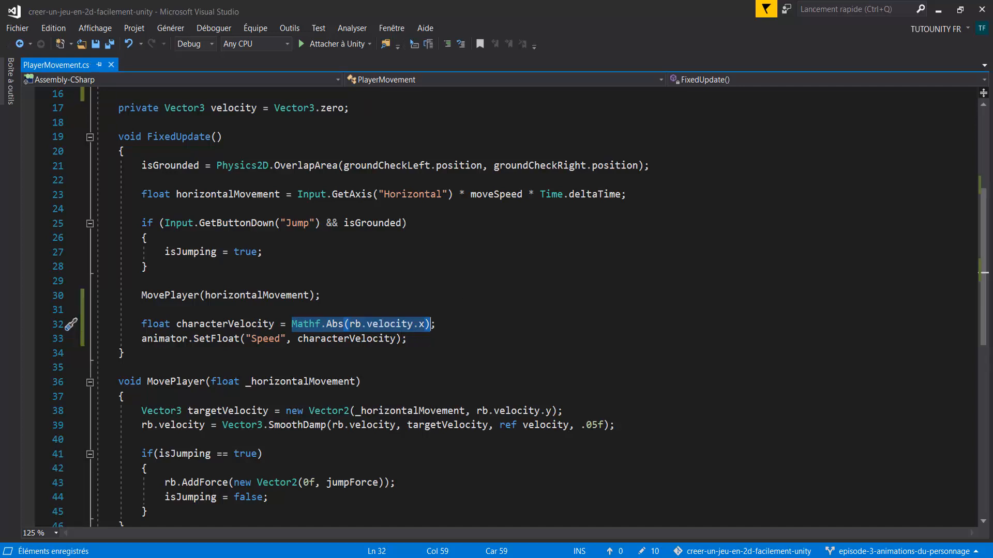
Switch to Unity, play the scene to test the script, inspect the console error and stop playing
key("alt+Tab")
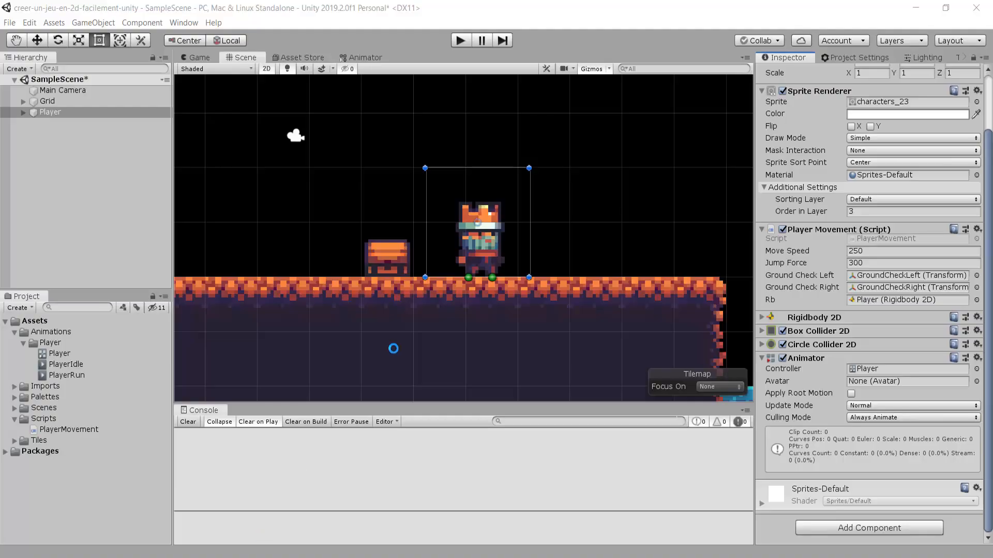
left_click(462, 41)
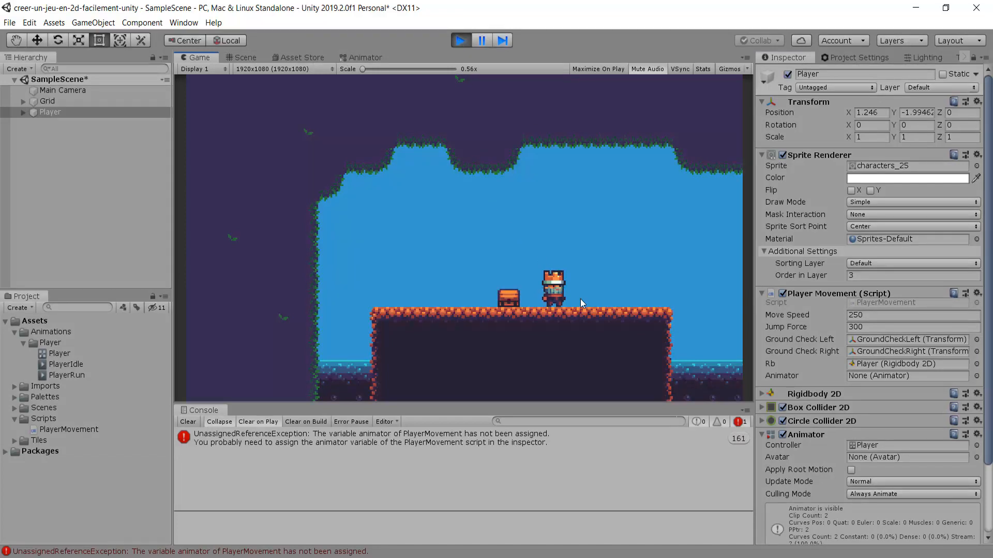
left_click(380, 440)
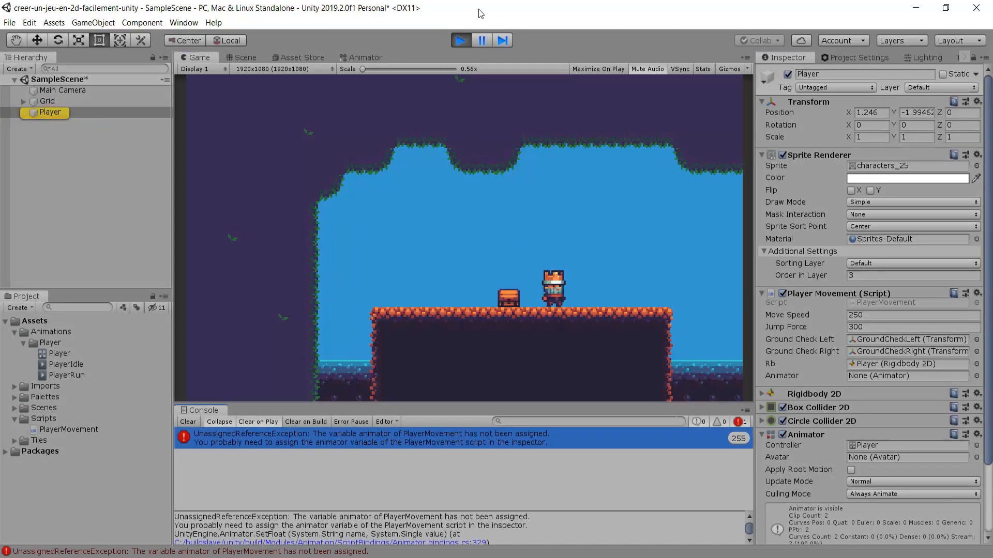
left_click(460, 42)
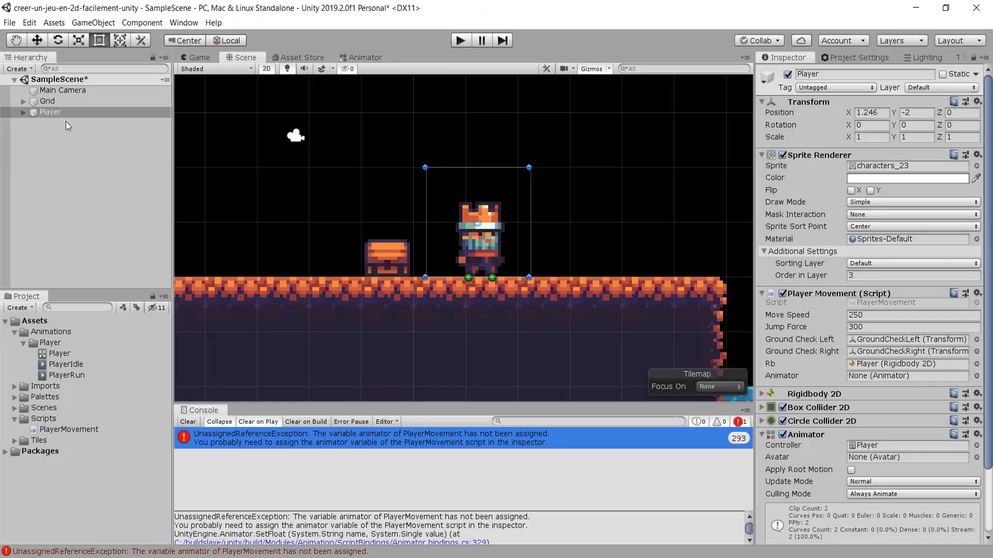
Assign the Player's own Animator component to the Animator field of its Player Movement script and play the scene
left_click(48, 112)
scroll(874, 306, "down", 3)
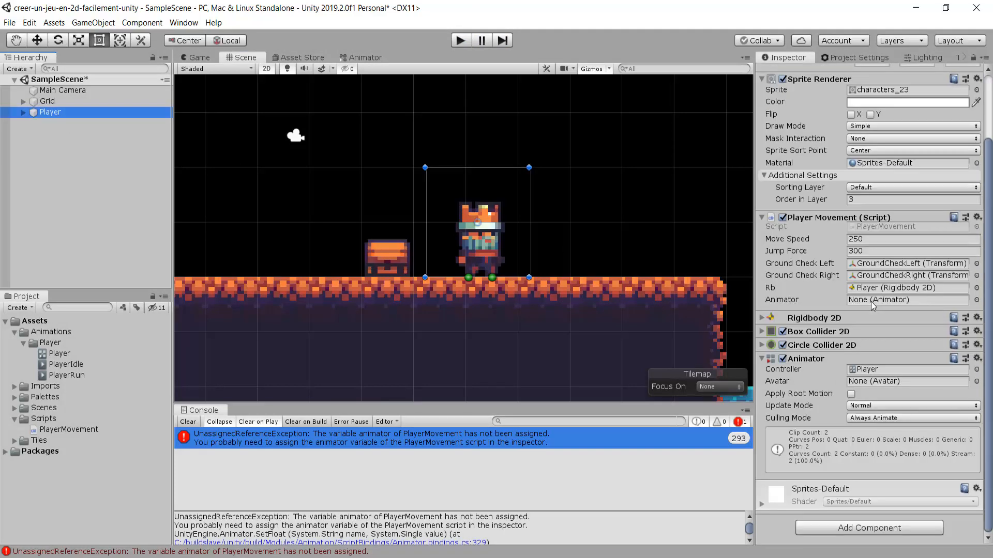
left_click(783, 302)
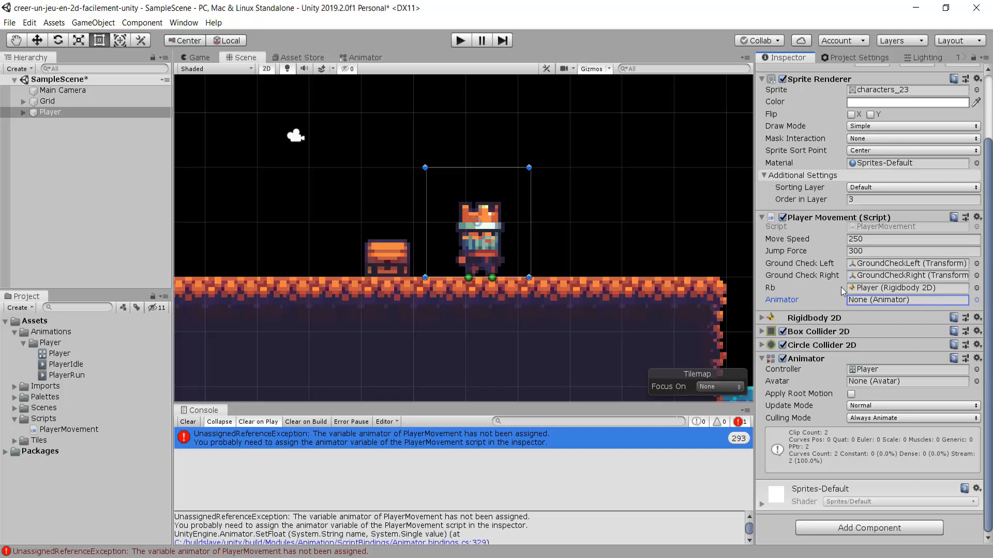
left_click_drag(811, 360, 889, 300)
key("ctrl+p")
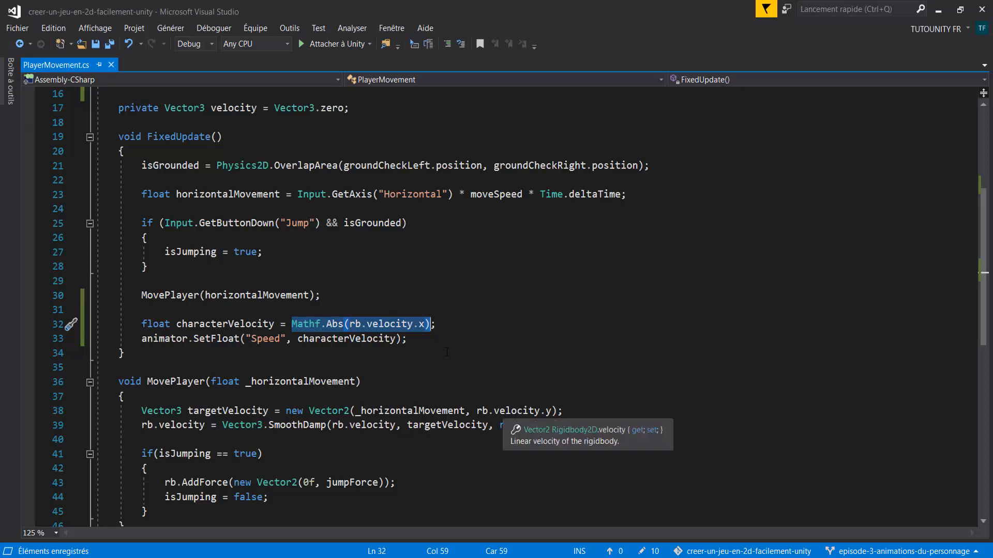
Review the PlayerMovement script, examining the public Rigidbody2D and Animator declarations and the FixedUpdate code that uses them
left_click(283, 309)
scroll(283, 299, "up", 5)
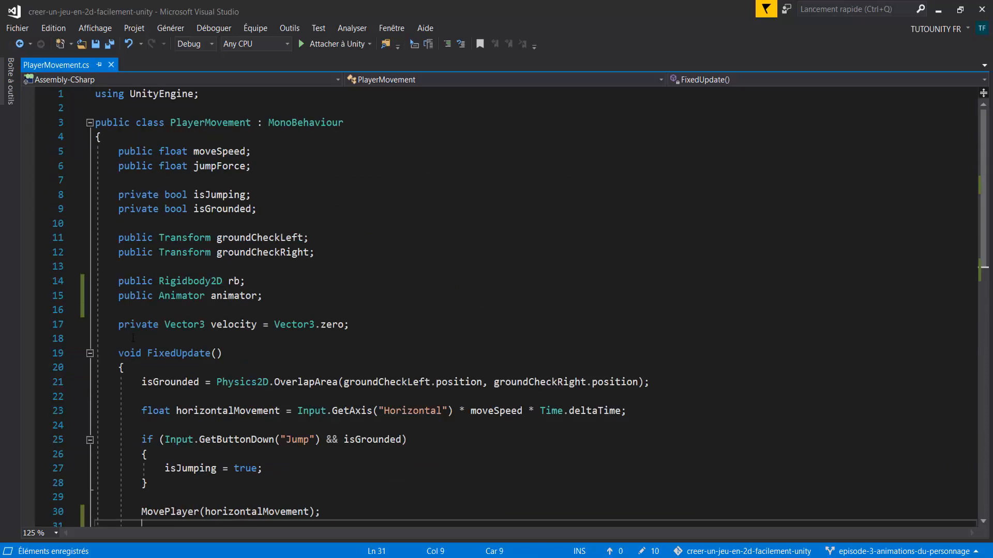
left_click(171, 342)
scroll(260, 229, "down", 1)
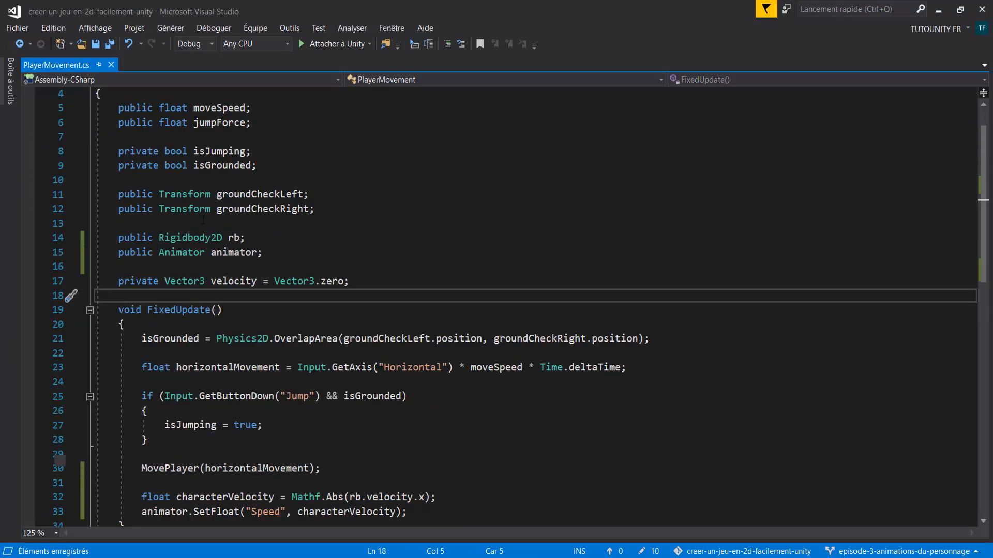
left_click_drag(262, 252, 119, 237)
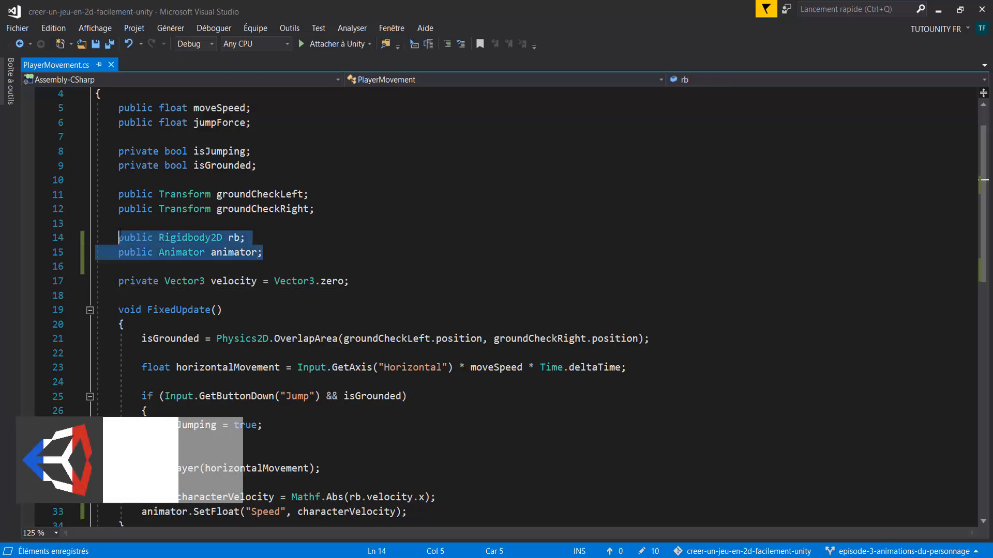
left_click(236, 239)
left_click(257, 253)
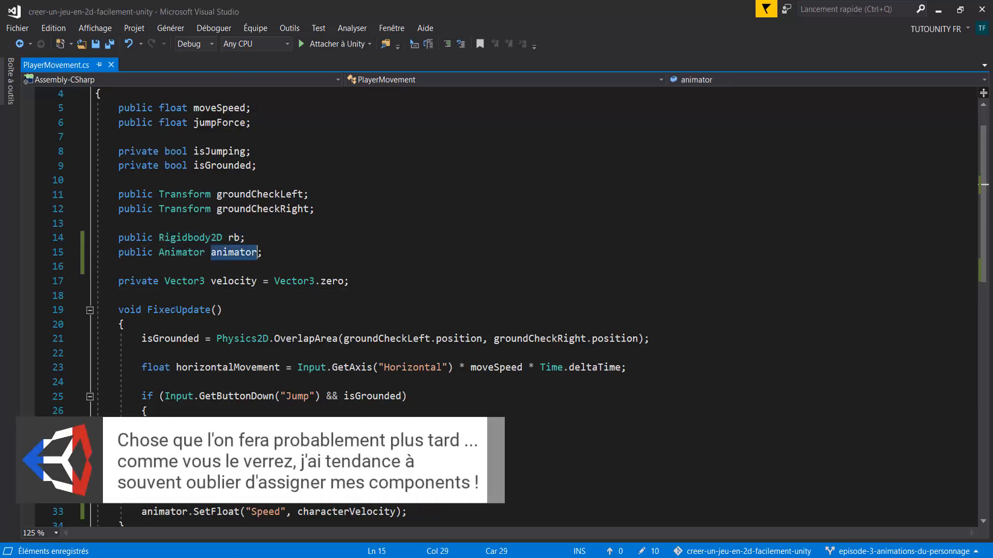
scroll(276, 407, "down", 3)
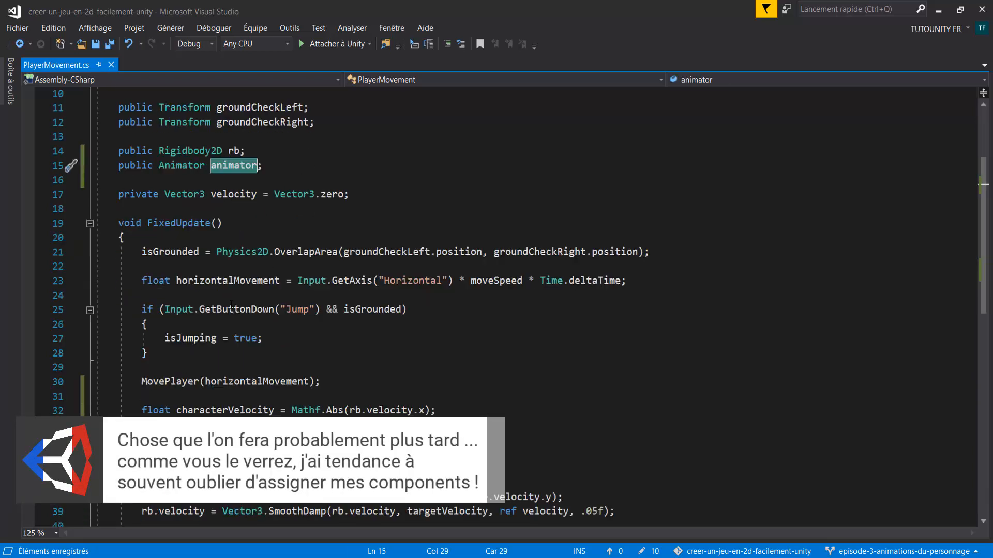
scroll(350, 395, "up", 4)
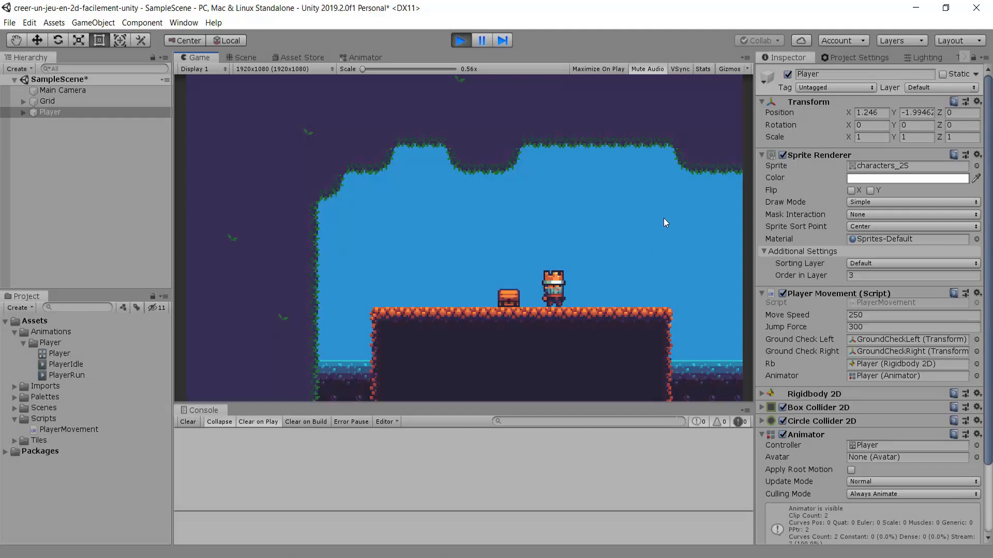
Test the idle and run animations by moving the Player left and right and jumping in the running scene, and stop playing
key("Left")
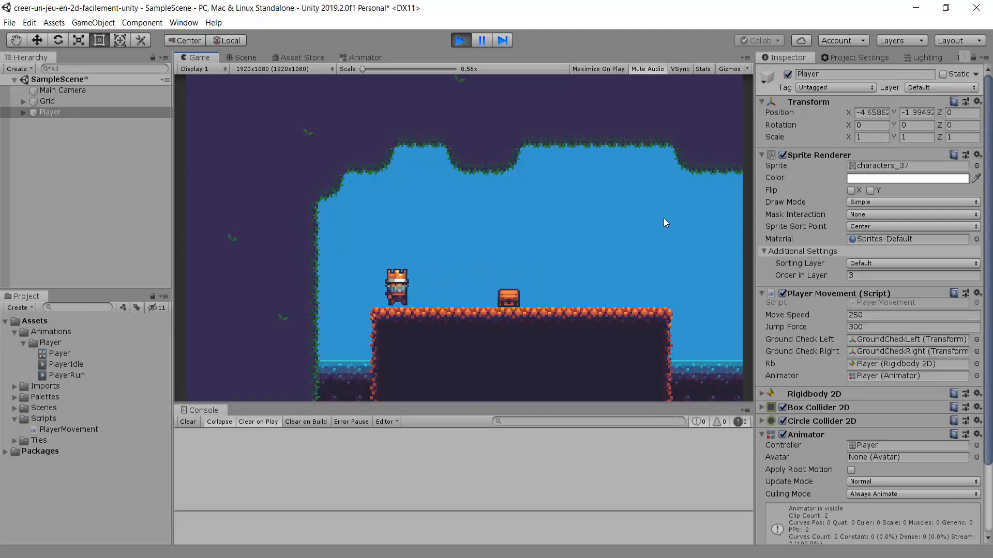
key("Right")
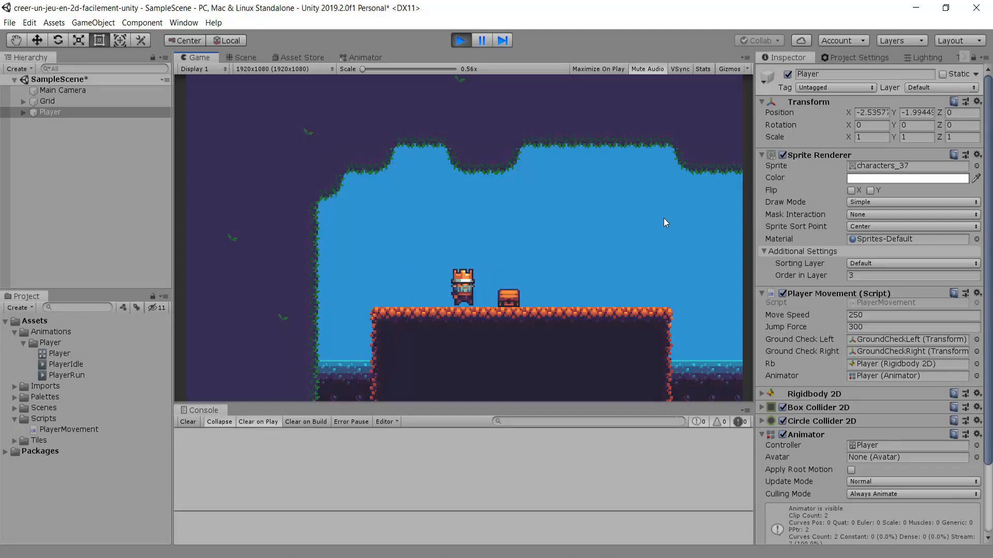
key("Right")
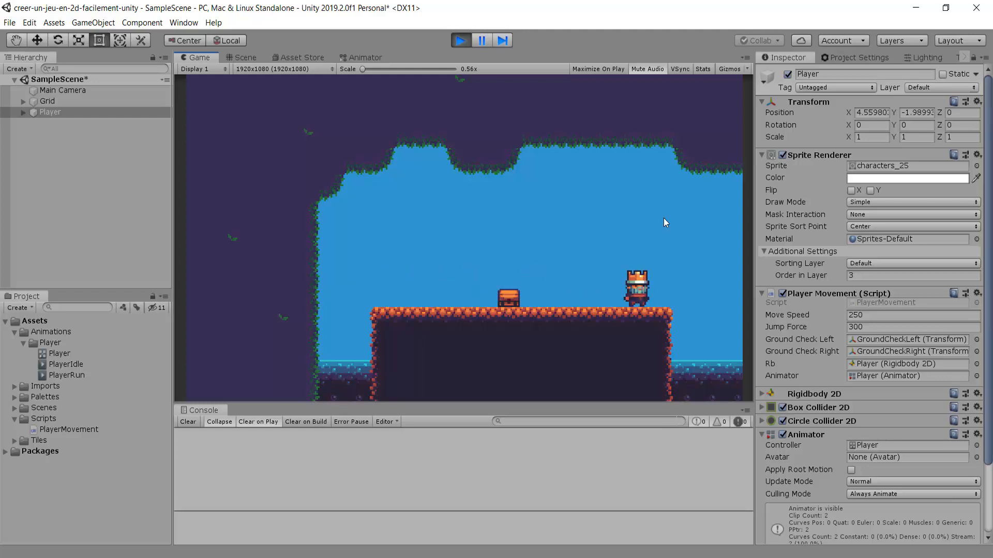
key("Left")
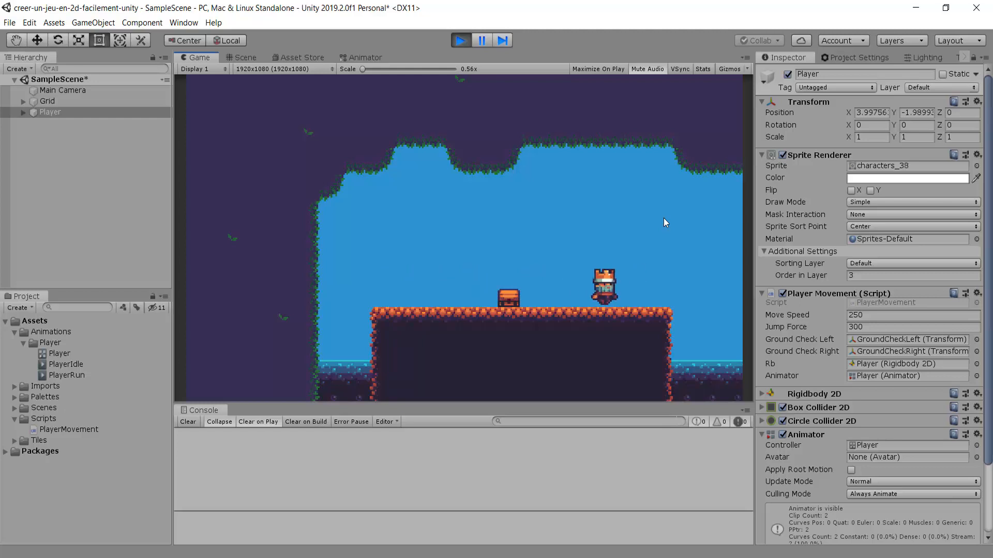
key("Left")
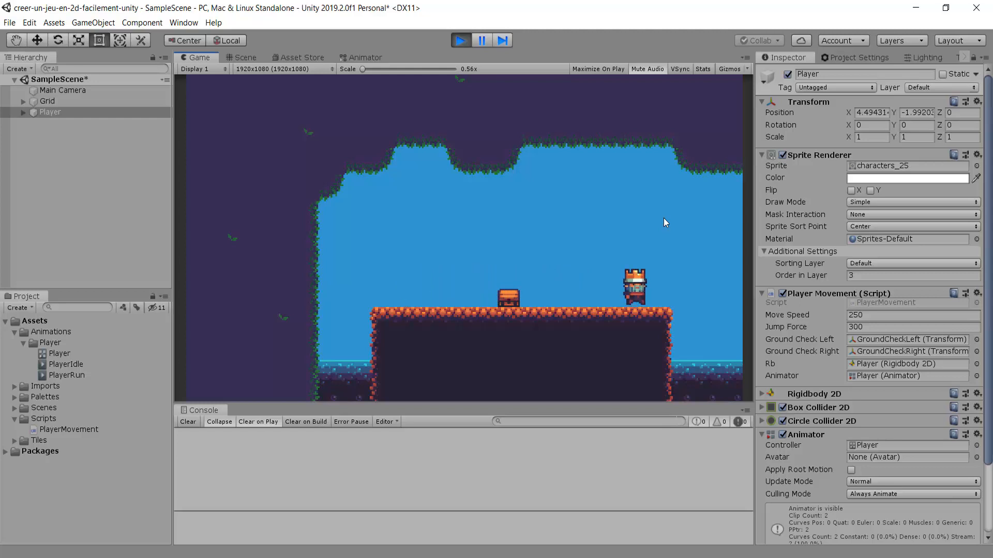
key("Left")
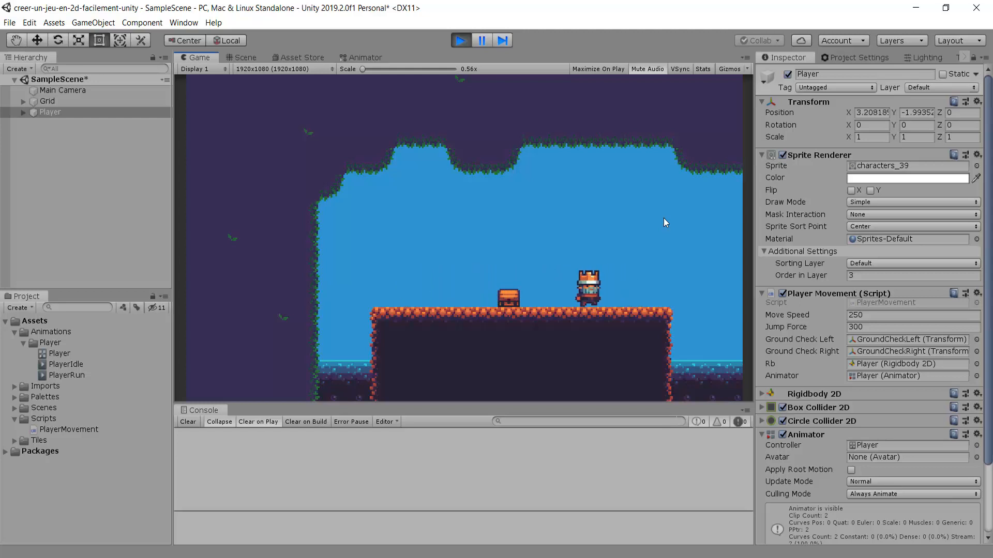
key("Left")
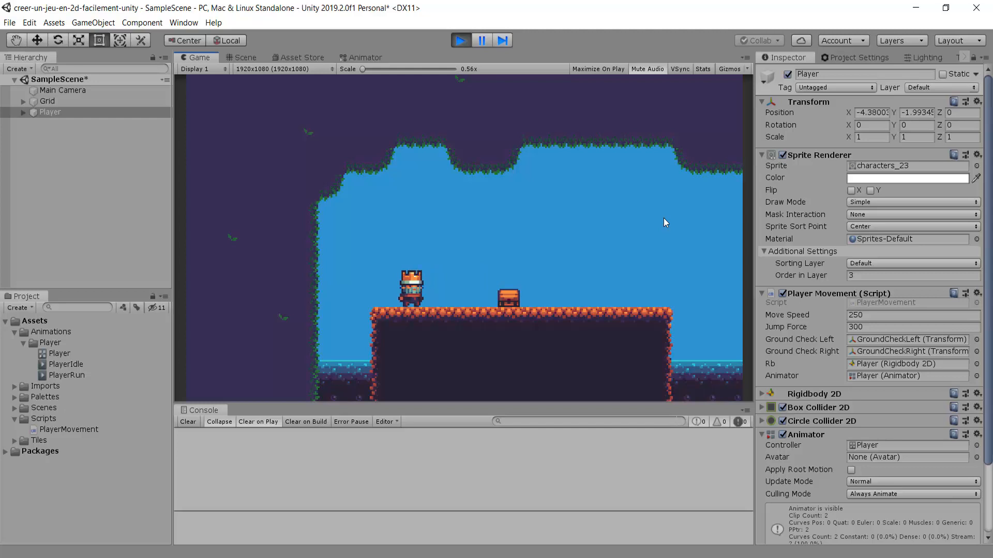
key("Right")
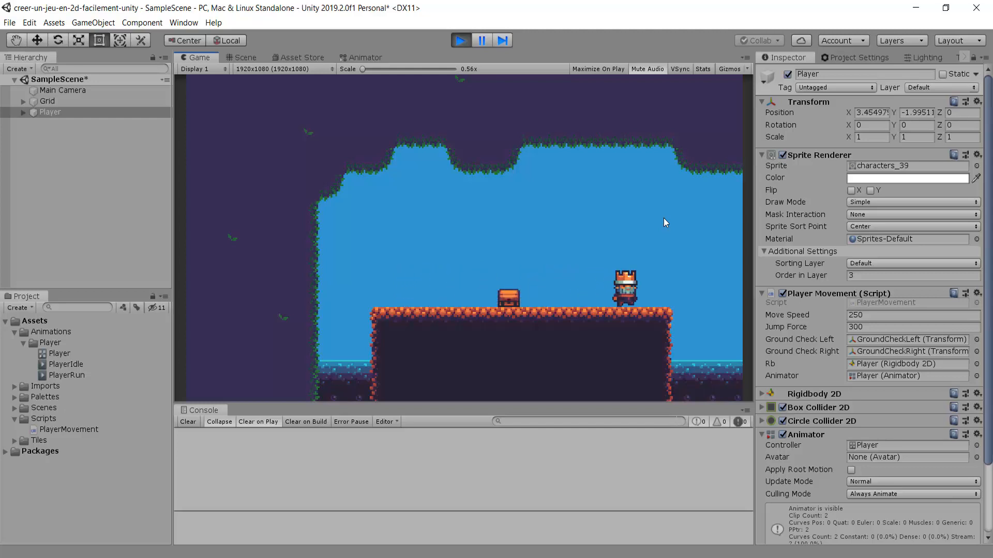
key("Left")
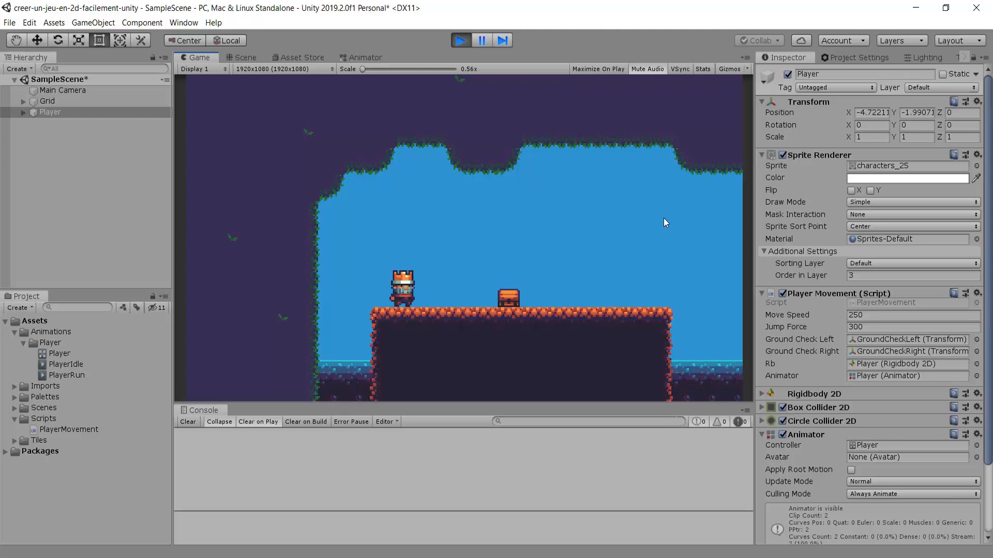
key("Right")
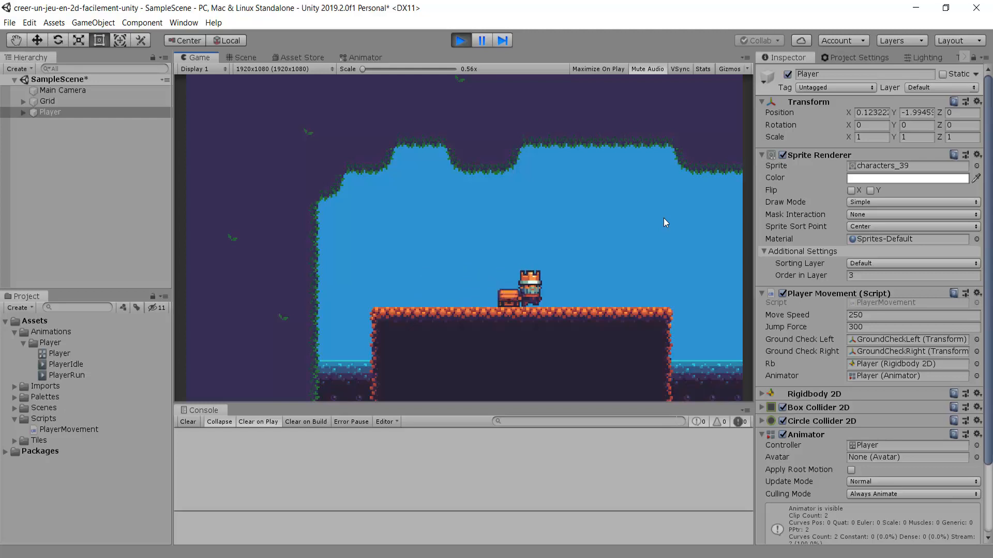
key("space")
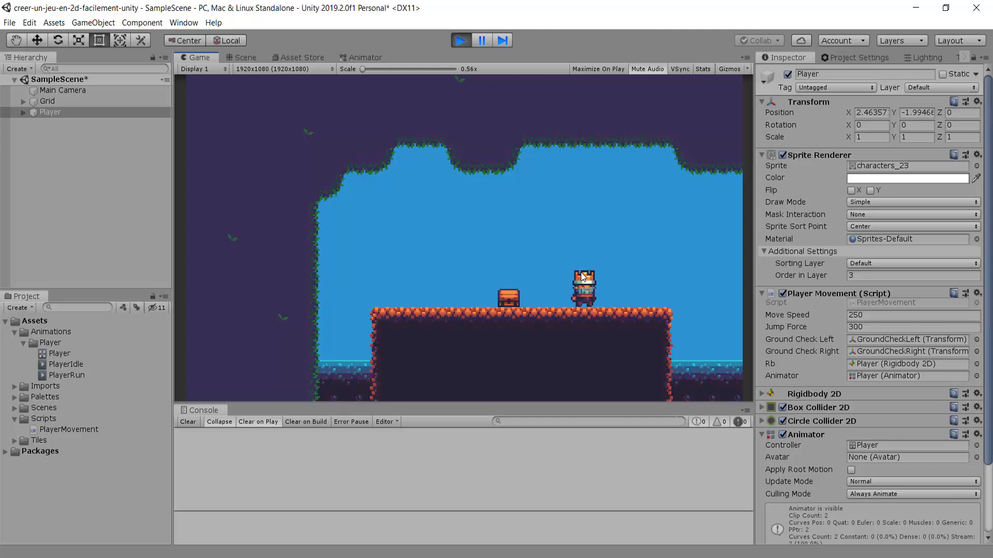
left_click(460, 40)
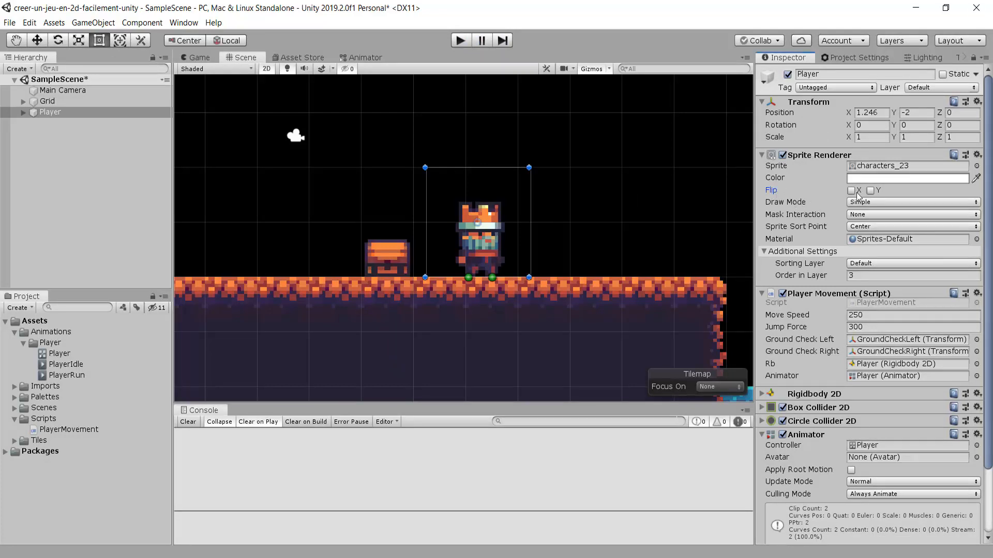
Try the X flip on the Player's Sprite Renderer and turn it back off
scroll(483, 191, "up", 2)
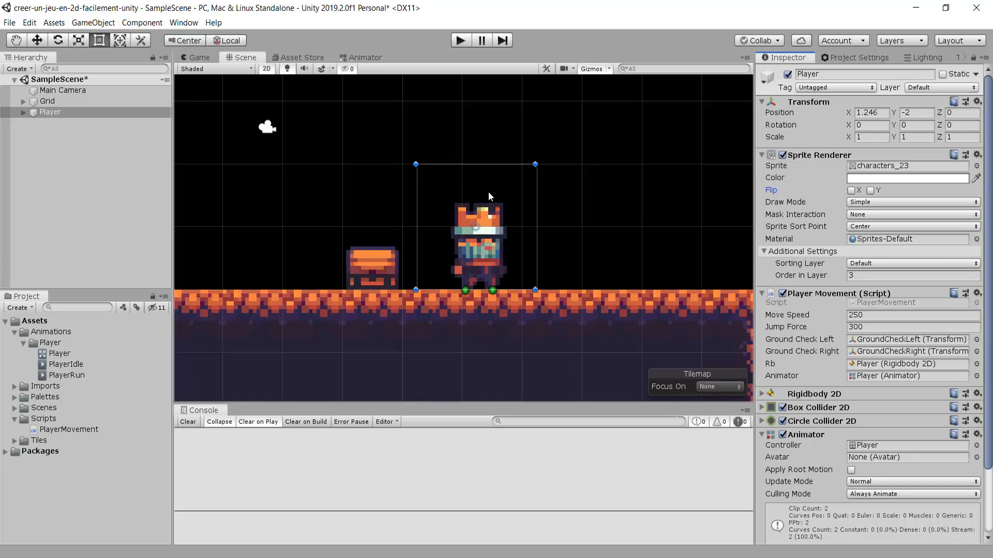
left_click(851, 191)
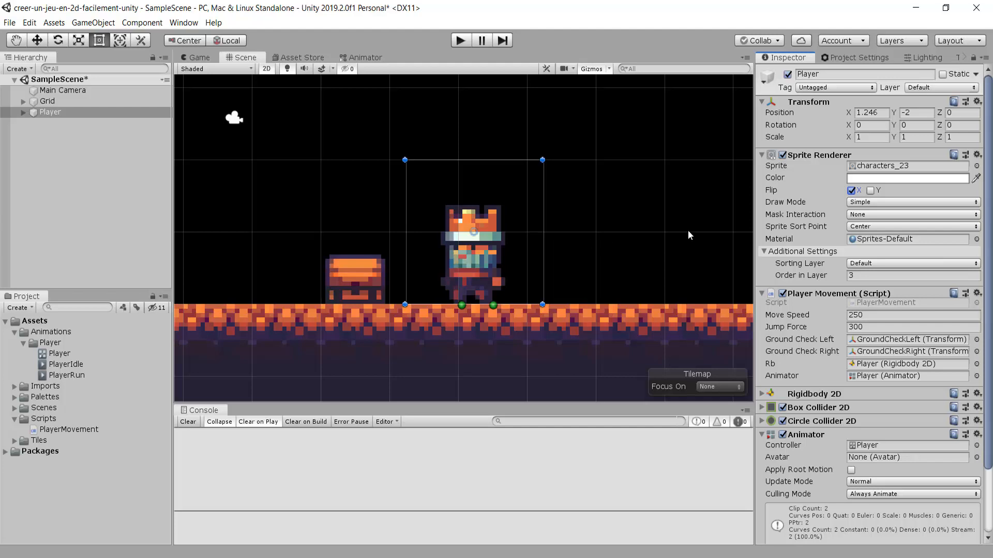
left_click(852, 191)
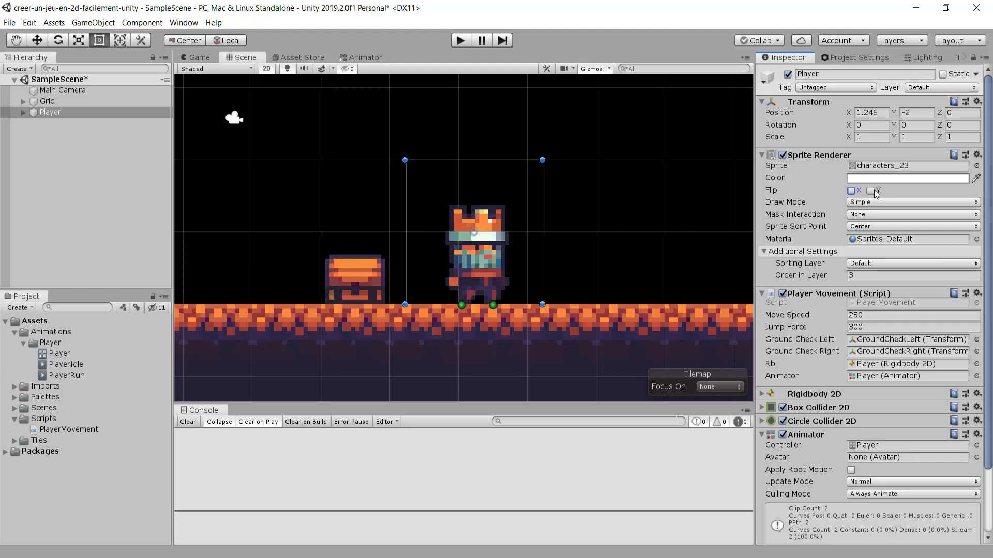
Turn the Player sprite's vertical flip on and off in the Sprite Renderer to preview its effect
left_click(871, 190)
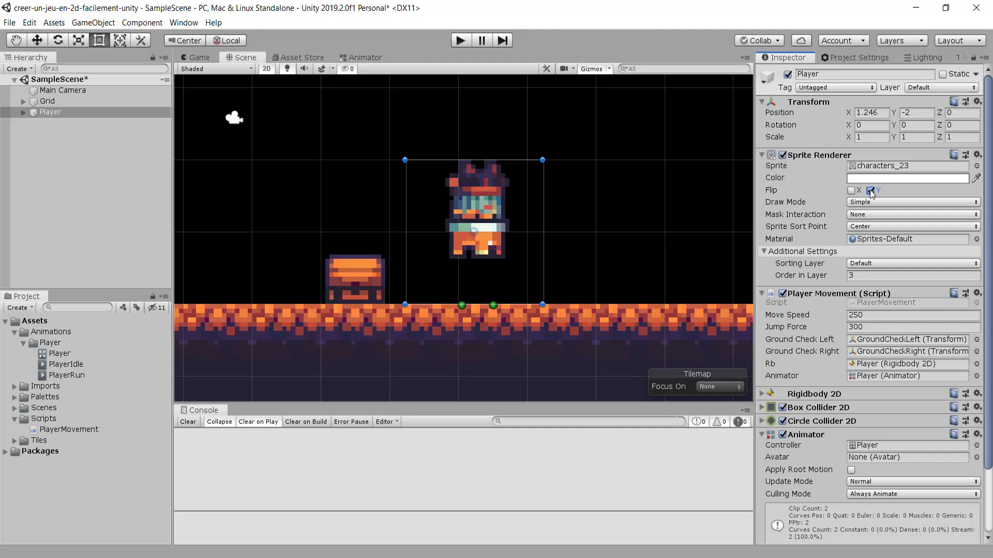
left_click(871, 191)
left_click(871, 190)
left_click(871, 191)
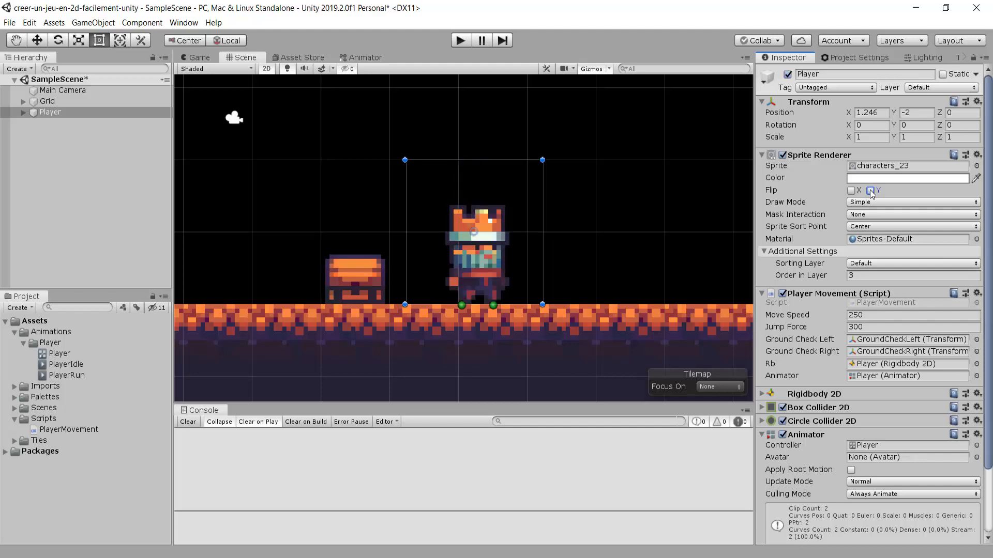
scroll(530, 207, "down", 3)
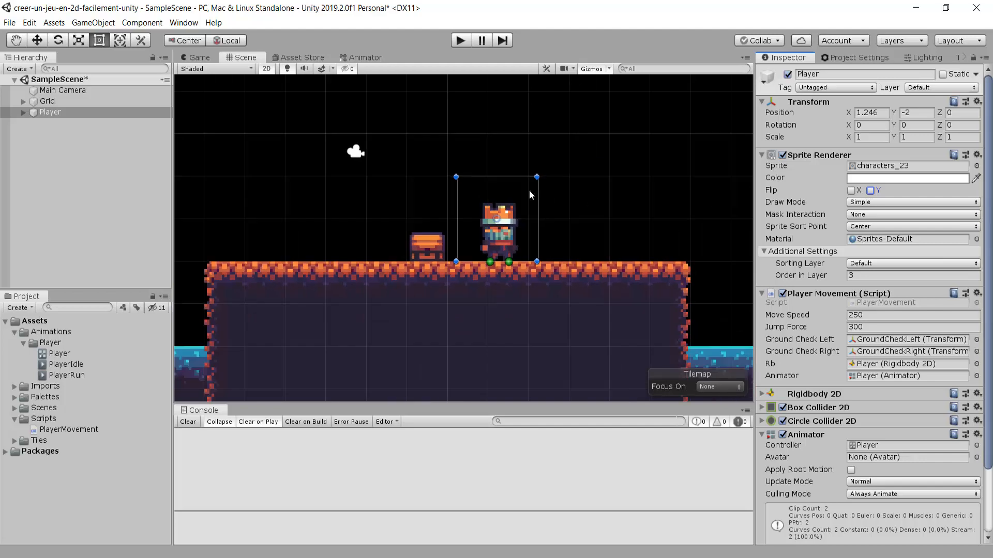
Turn the Player sprite's horizontal flip on and off repeatedly in the Sprite Renderer to preview its effect
scroll(596, 205, "up", 1)
left_click(852, 191)
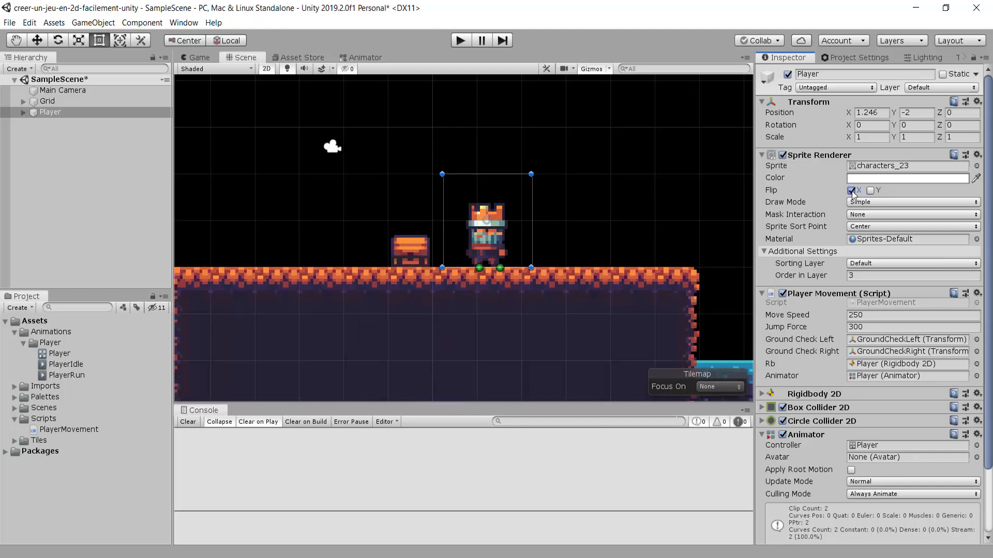
left_click(851, 191)
left_click(851, 191)
left_click(851, 191)
left_click(851, 191)
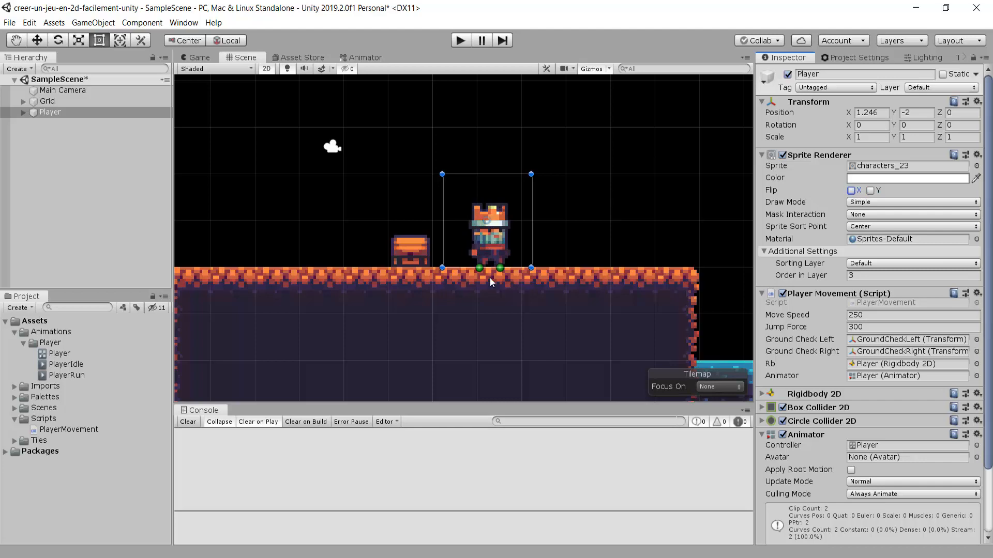
scroll(568, 205, "down", 3)
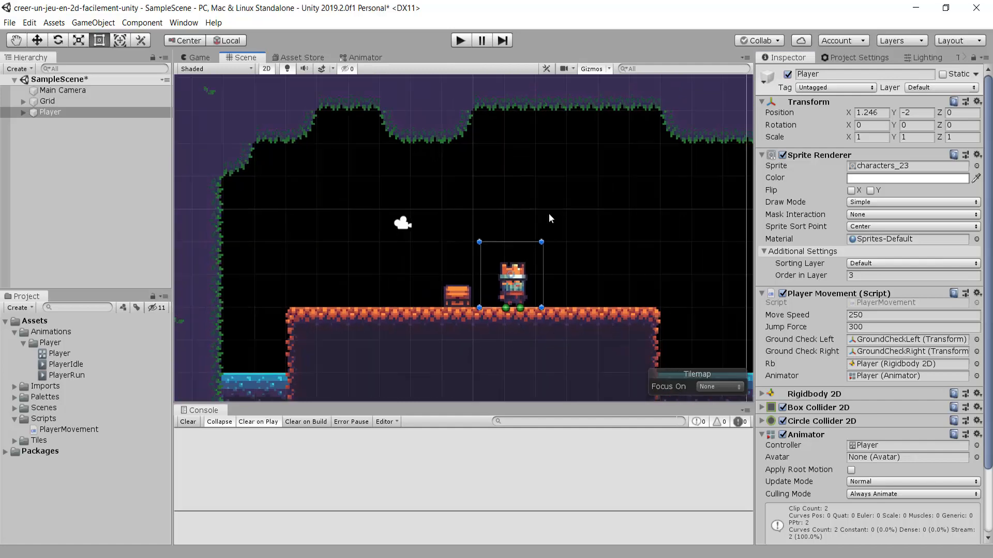
scroll(538, 208, "down", 1)
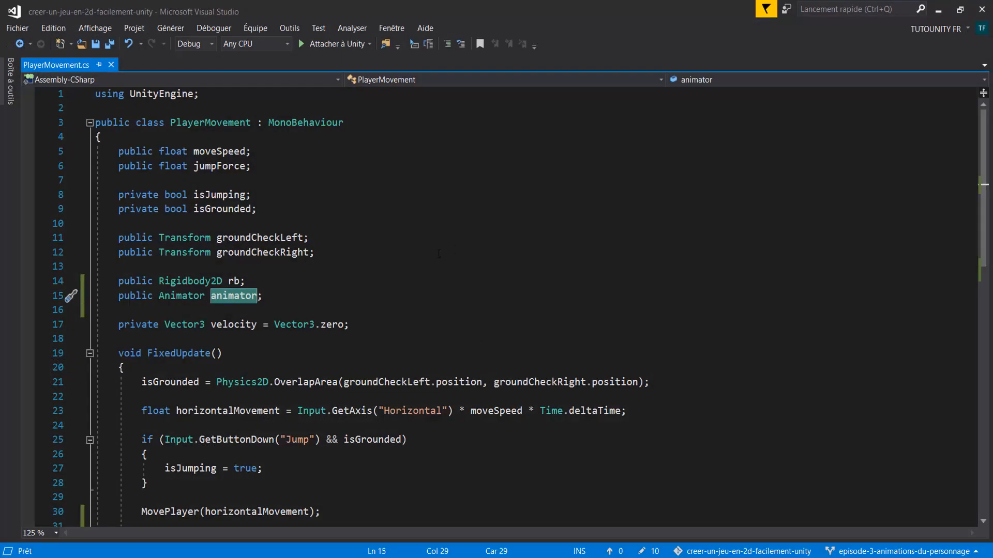
Switch to PlayerMovement.cs in Visual Studio and add an empty void Flip() method after MovePlayer
scroll(442, 283, "down", 9)
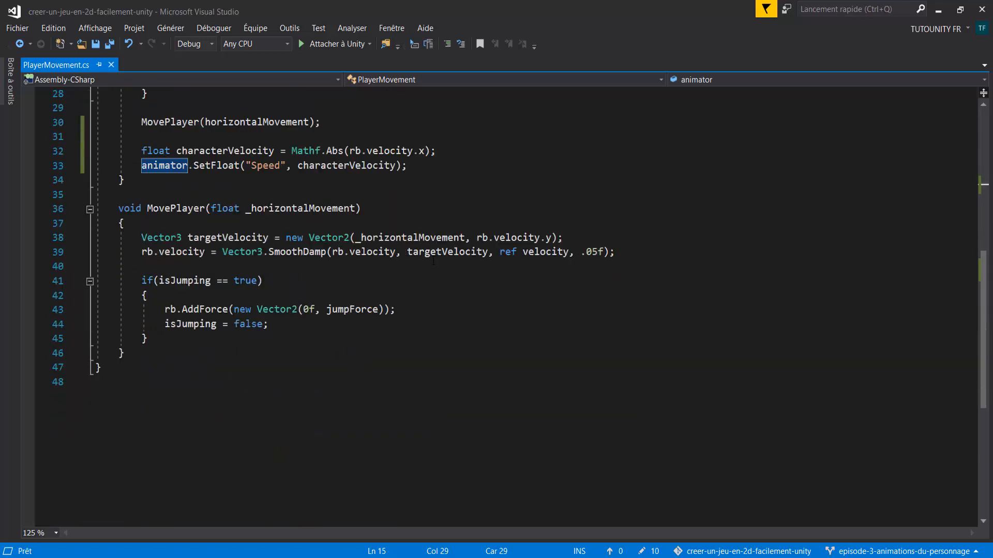
type("void")
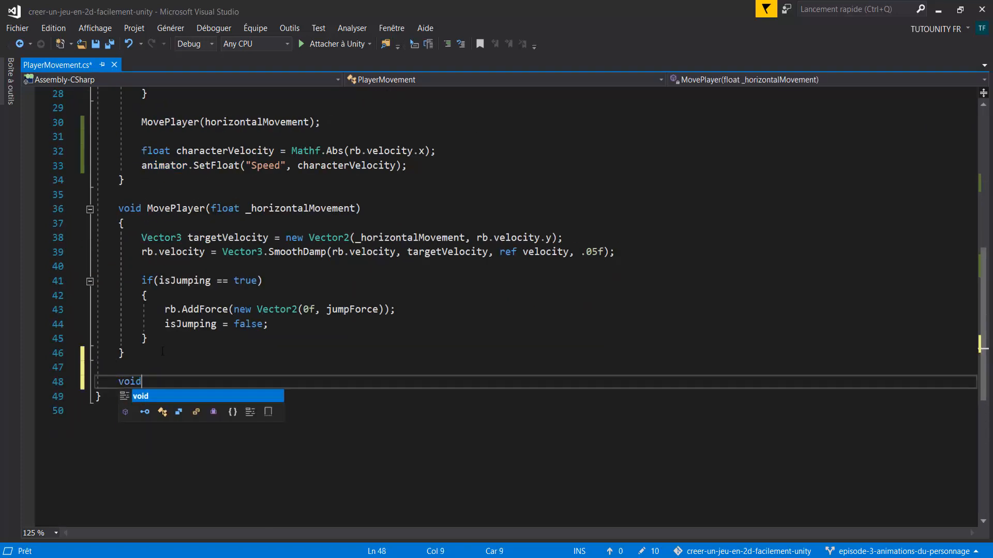
type(" Flip(){")
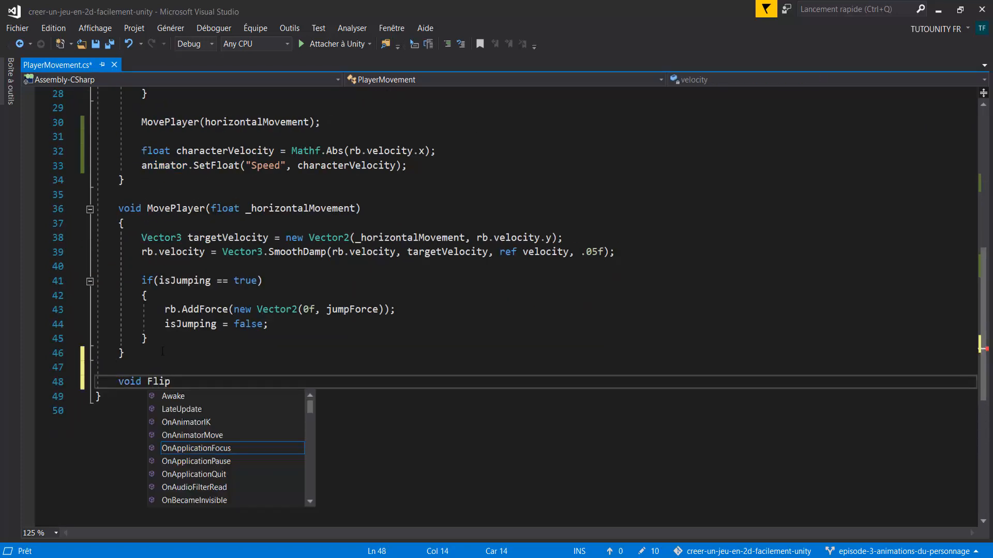
key("Return")
scroll(162, 351, "down", 1)
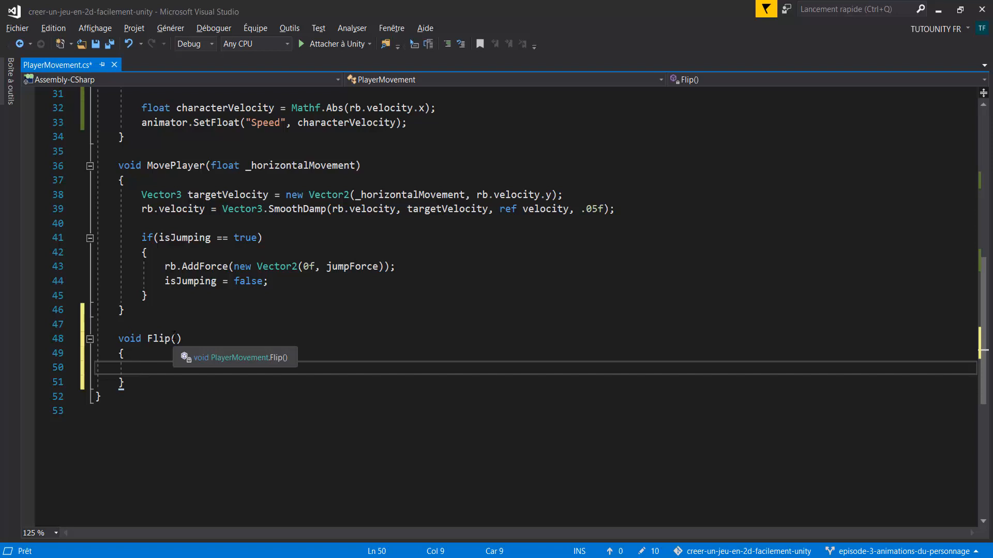
Examine how FixedUpdate computes characterVelocity from the Rigidbody's horizontal velocity using Mathf.Abs
scroll(174, 334, "up", 5)
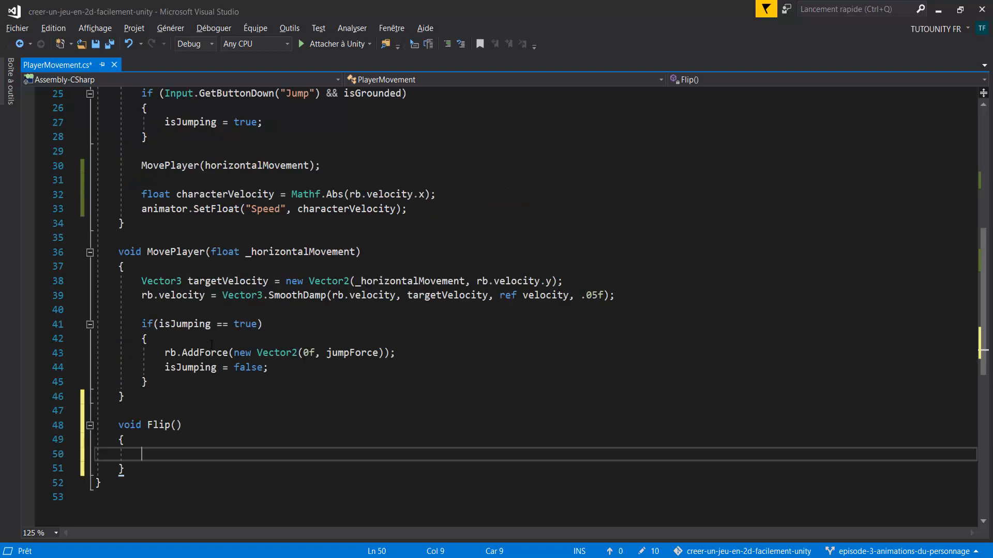
left_click_drag(141, 325, 439, 325)
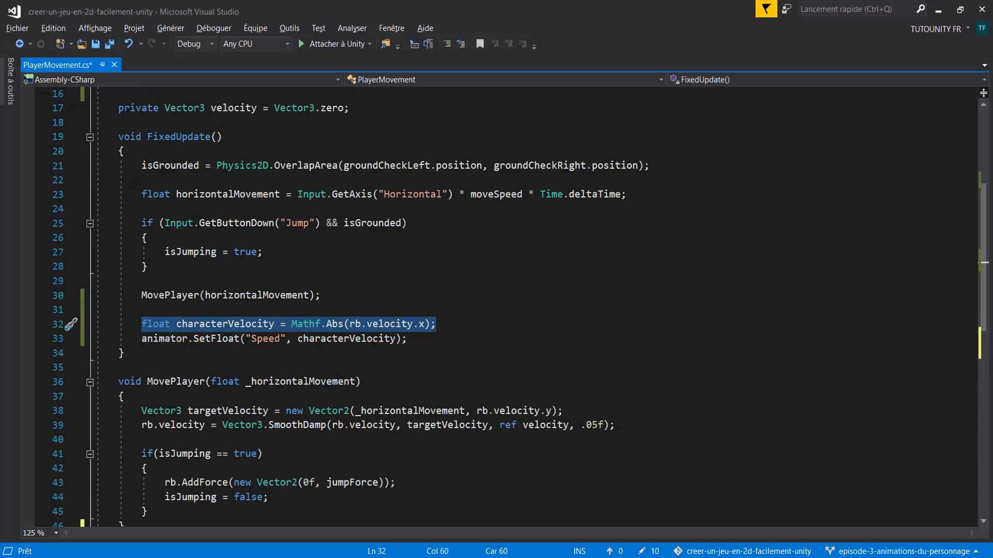
left_click_drag(436, 324, 141, 325)
left_click(257, 324)
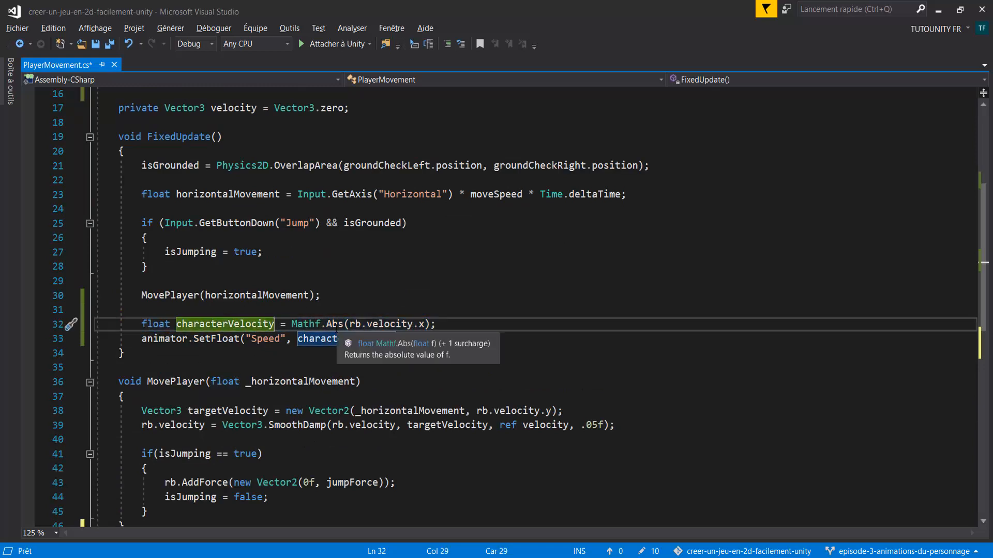
left_click_drag(326, 325, 425, 324)
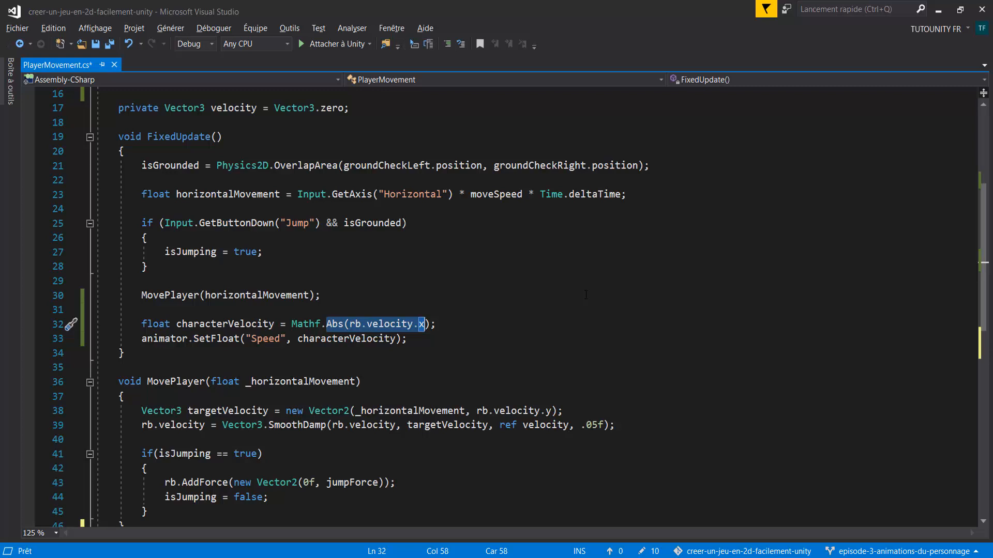
Add the call Flip(rb.velocity.x); in FixedUpdate, on its own line between the MovePlayer call and the characterVelocity declaration
left_click(365, 310)
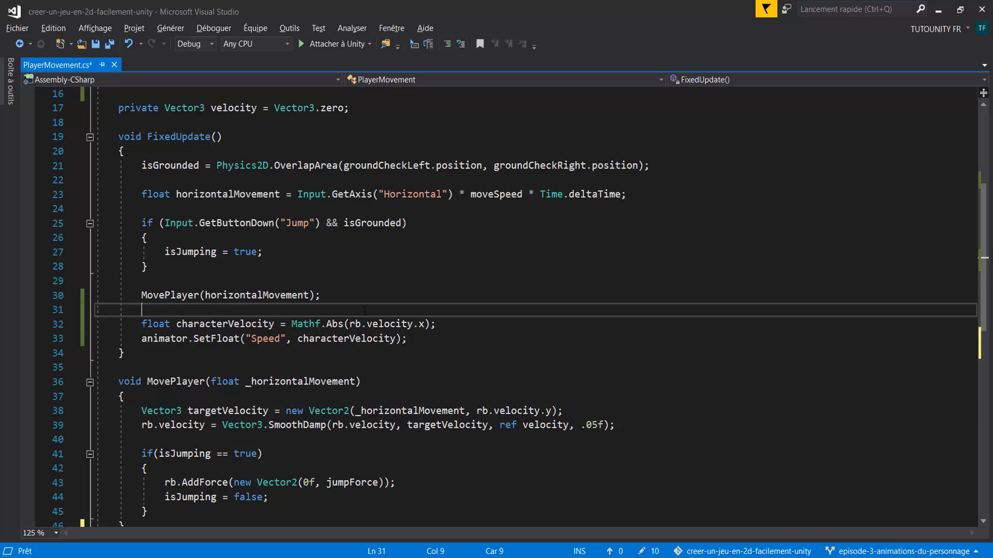
key("Return")
key("Return")
key("Up")
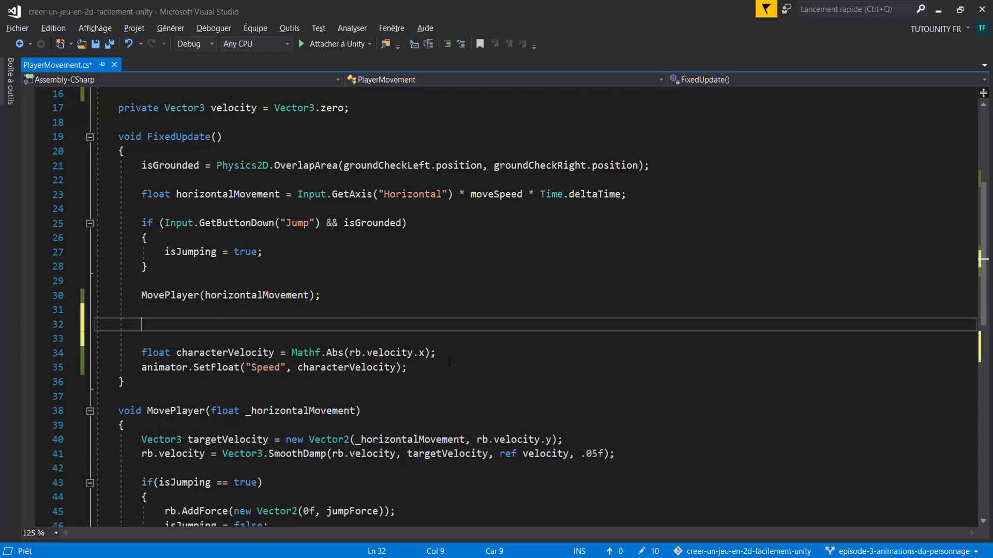
type("Flip(")
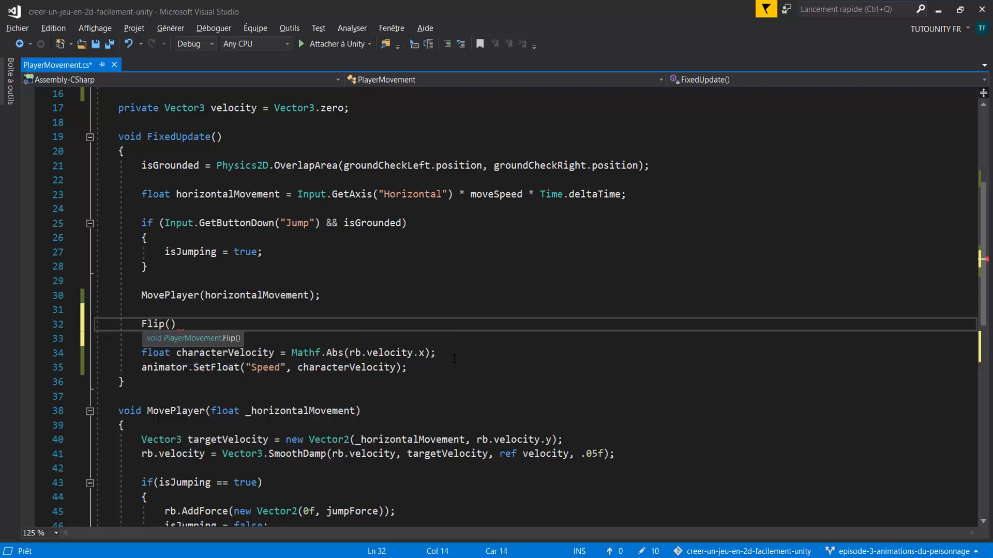
type("rb")
type(".velocity.")
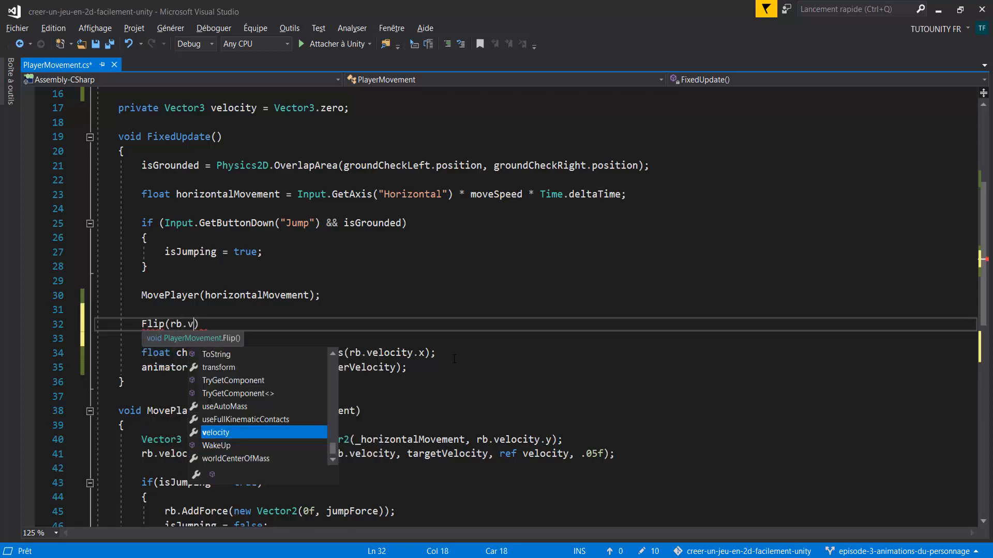
type("x);")
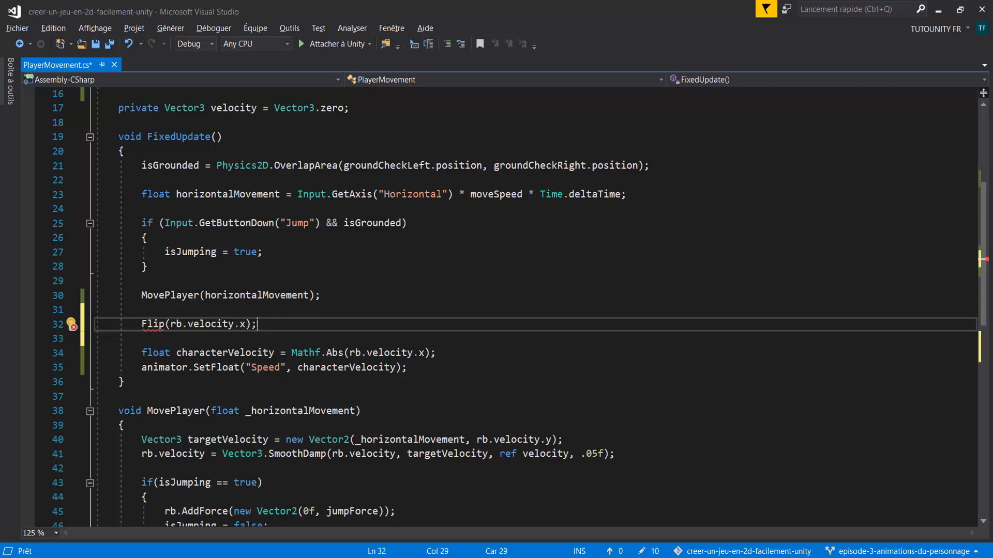
Give the Flip method a float parameter named _velocity
scroll(496, 310, "down", 6)
left_click(176, 324)
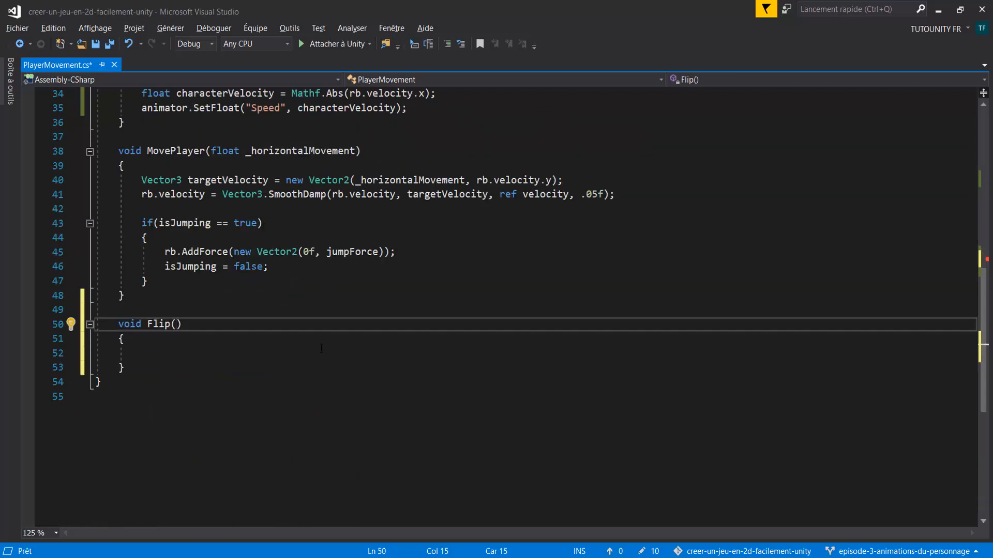
type("float _velocity")
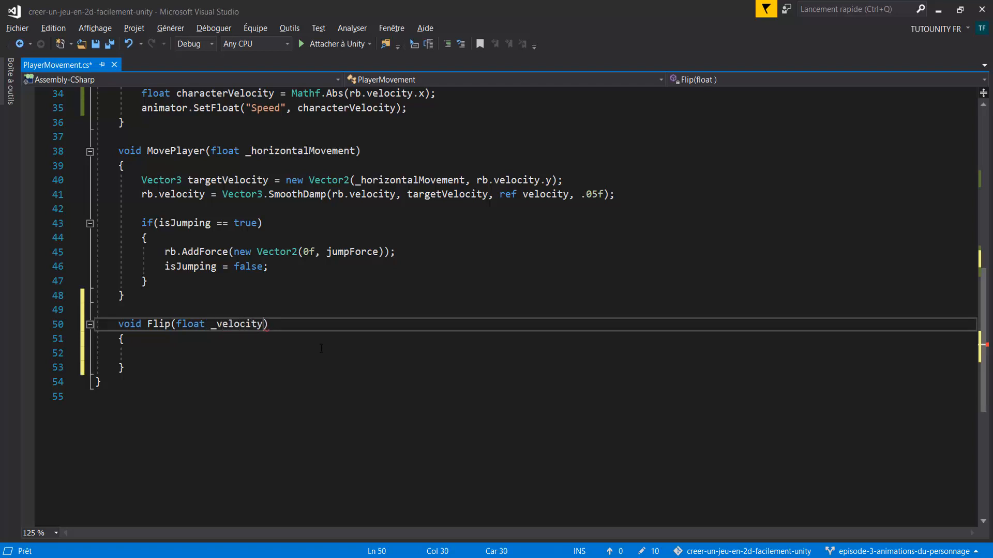
Add an if block to the Flip method with the condition _velocity > 0.1f
left_click(459, 348)
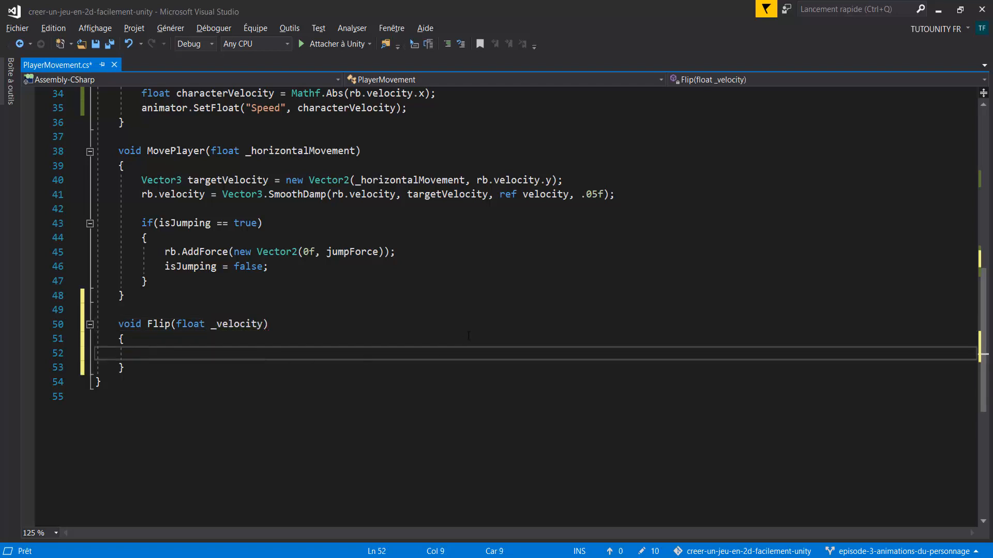
type("if(velocity>")
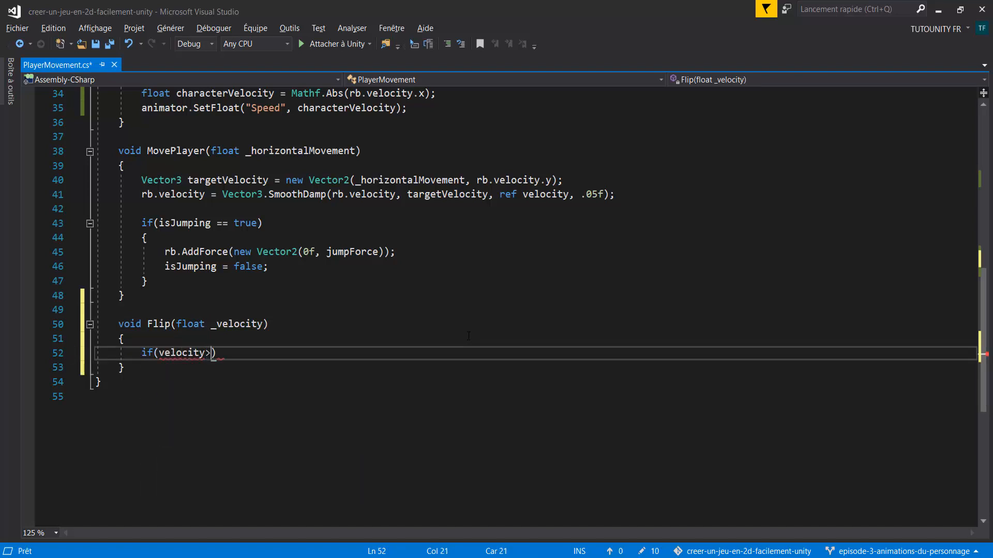
type("0.1f){")
key("Return")
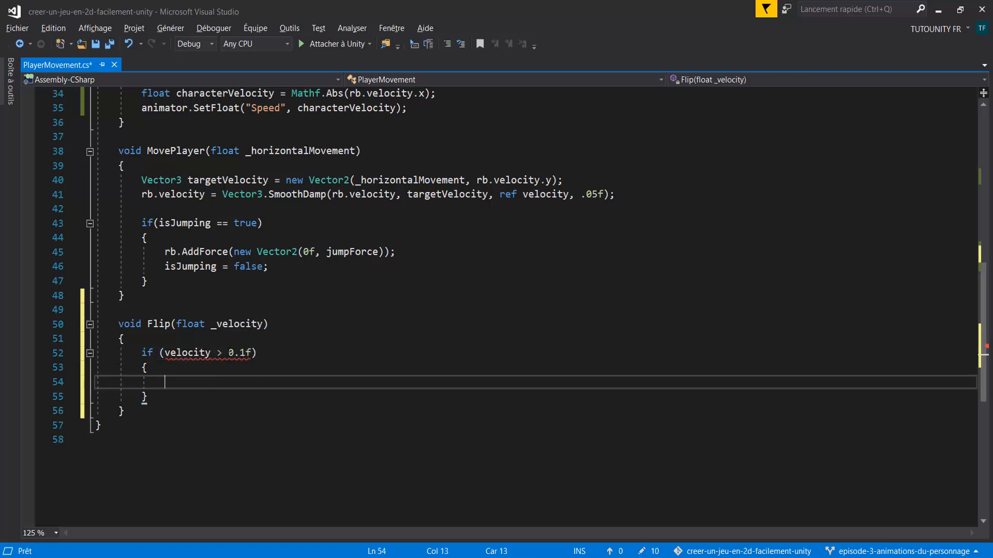
left_click_drag(229, 354, 247, 354)
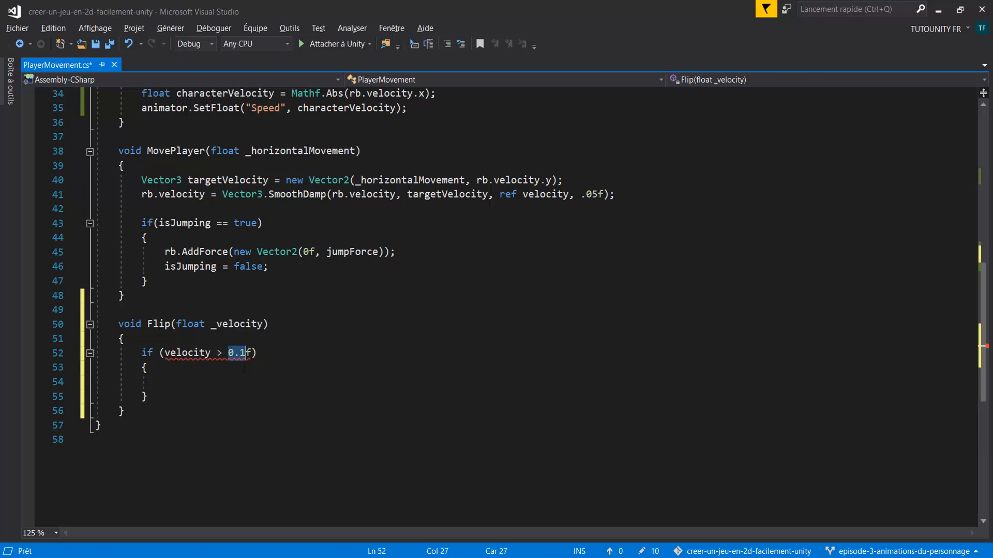
left_click(166, 352)
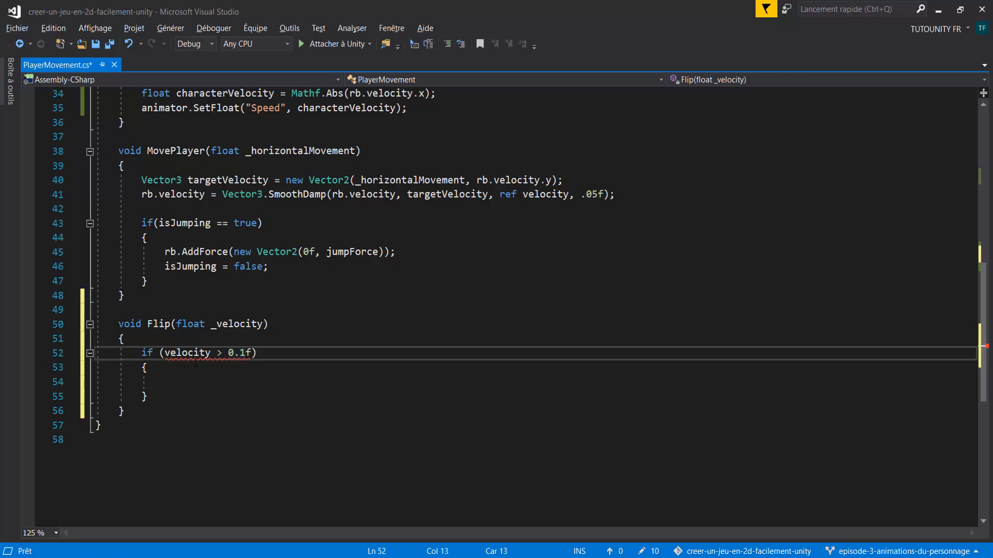
type("_")
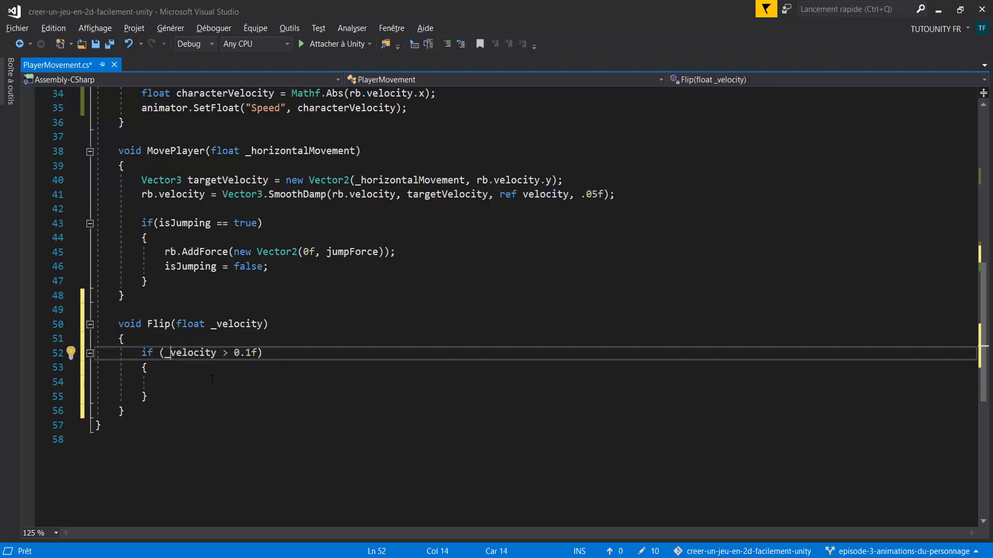
Inside the _velocity > 0.1f block, add the statement spriteRenderer.flipX = false;
left_click(215, 380)
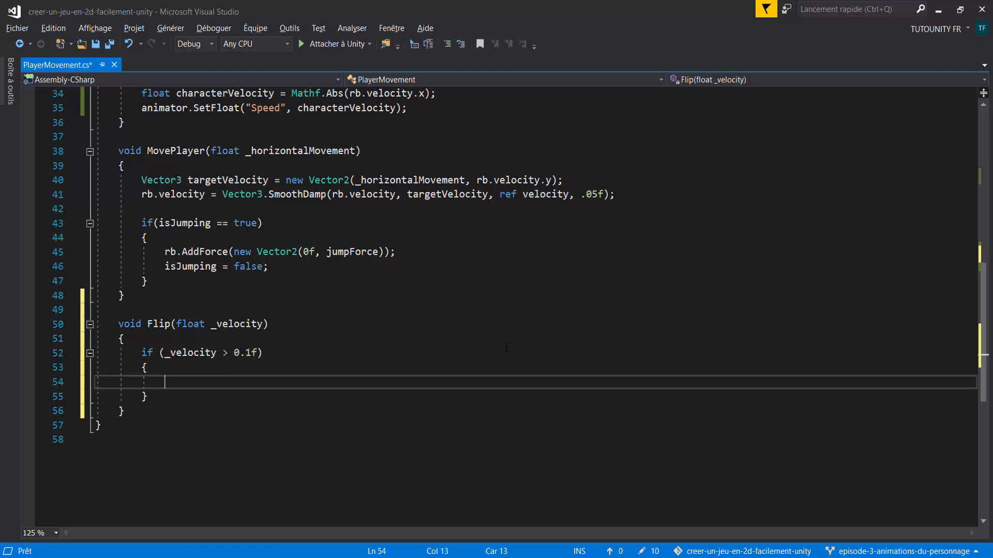
type("spriteRe")
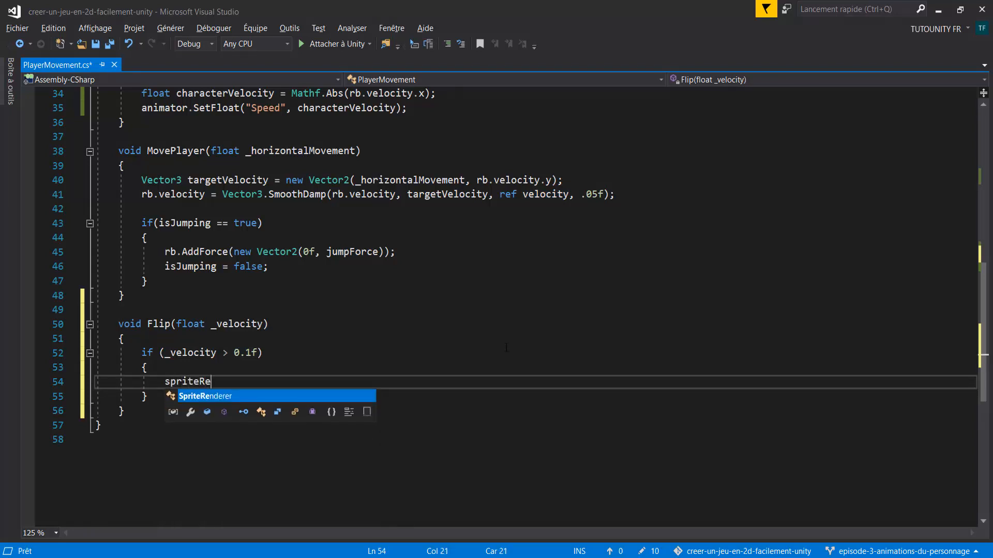
type("nde")
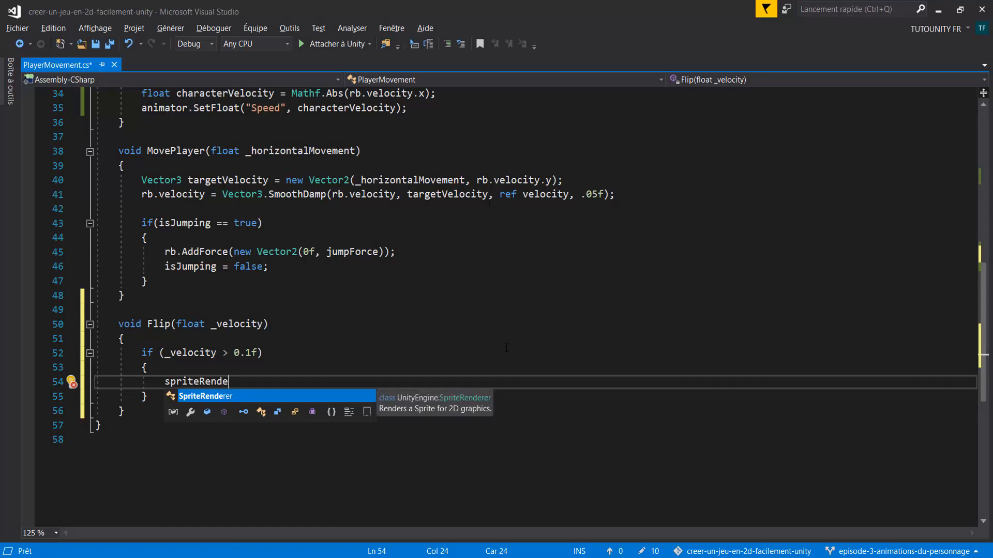
type("rer")
key("Escape")
type(".flip")
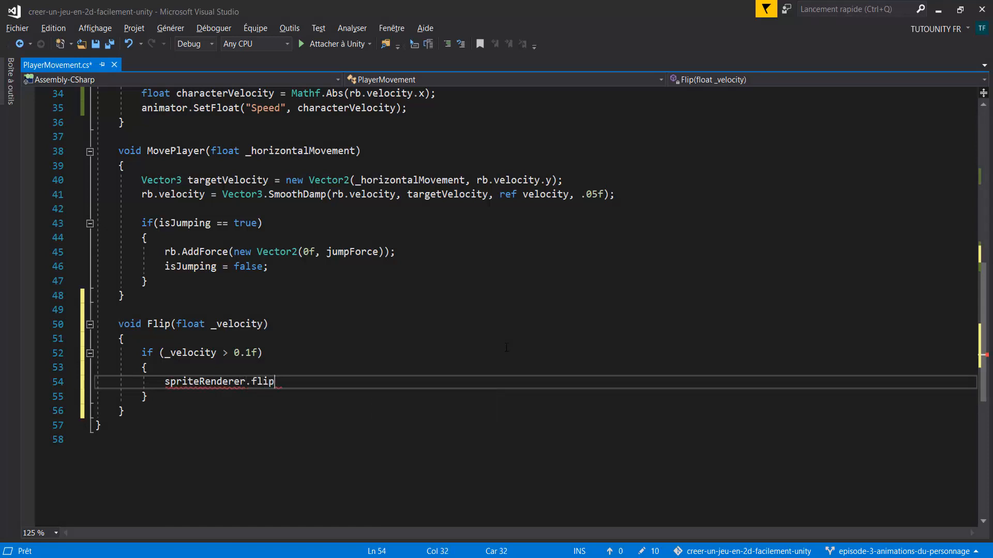
type("X = false;")
Declare the field public SpriteRenderer spriteRenderer; on a new line directly below the animator declaration in the PlayerMovement class
scroll(227, 390, "up", 11)
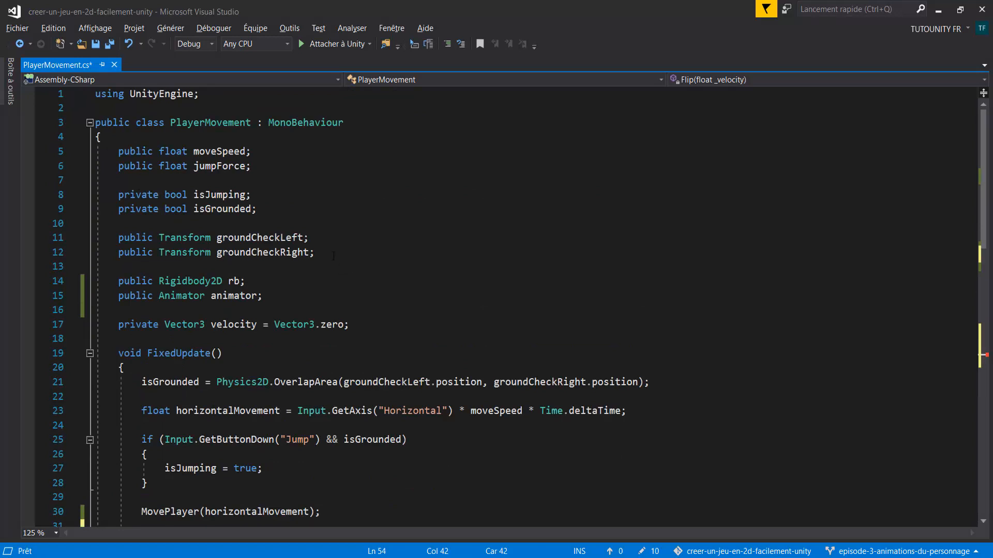
left_click(300, 295)
key("Return")
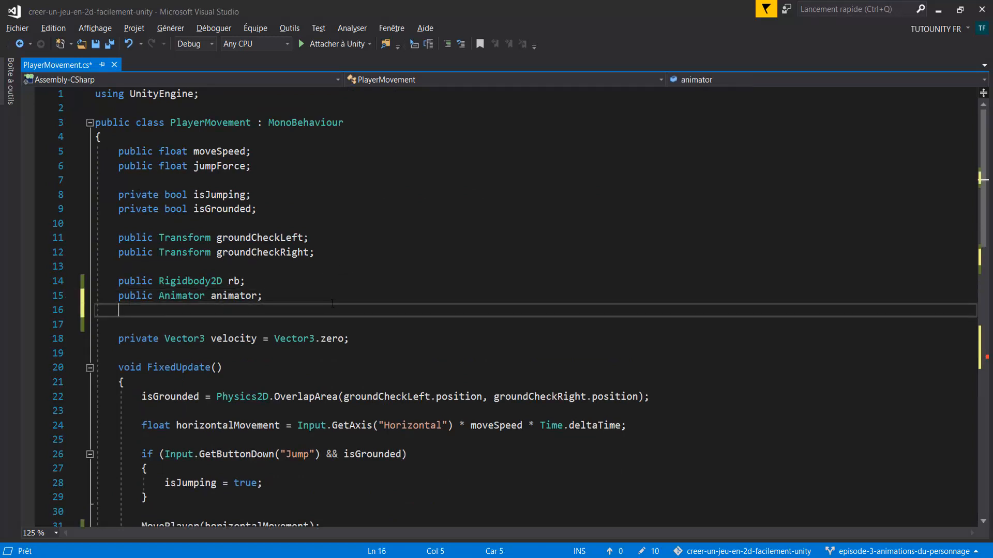
type("public Spr")
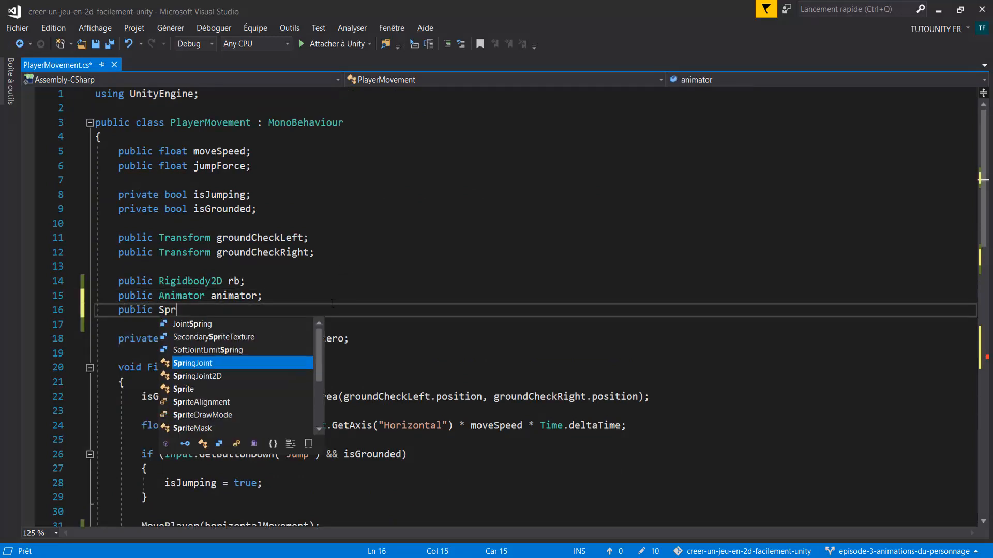
type("iteRenderer ")
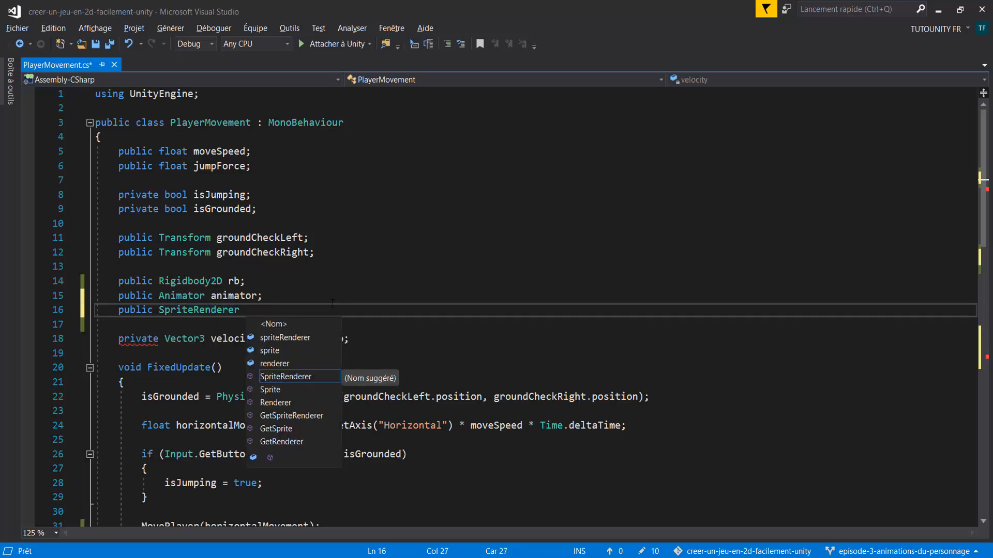
type(" spriteRended")
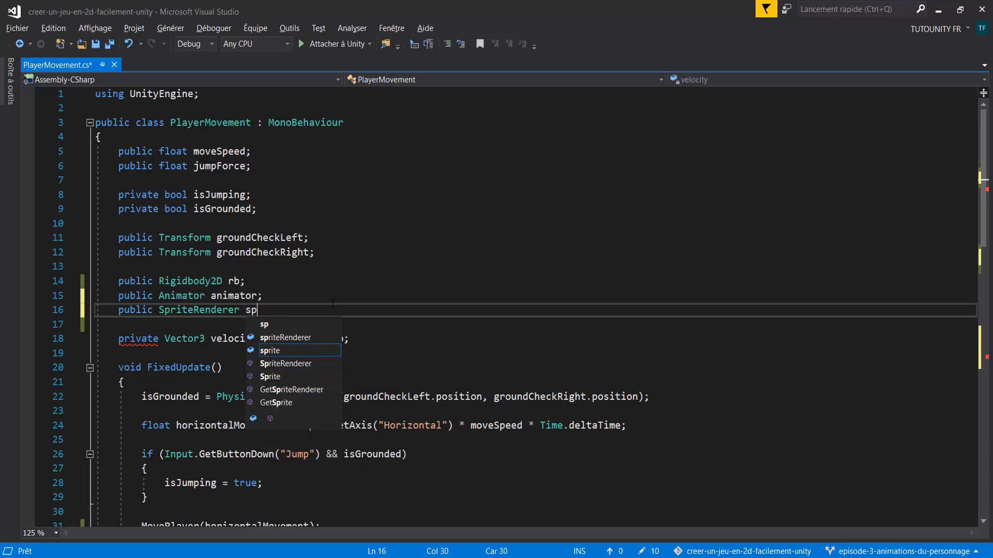
key("BackSpace")
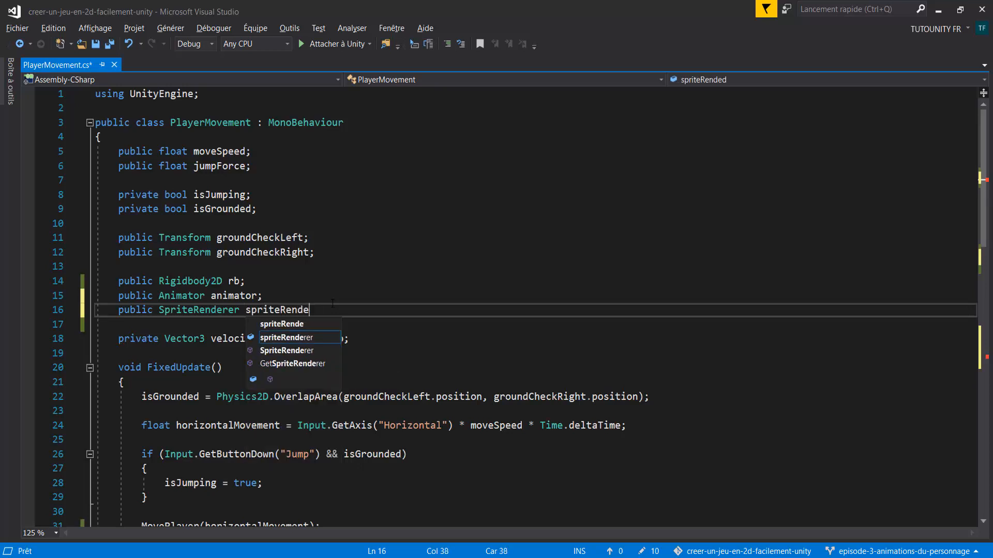
type("rer;")
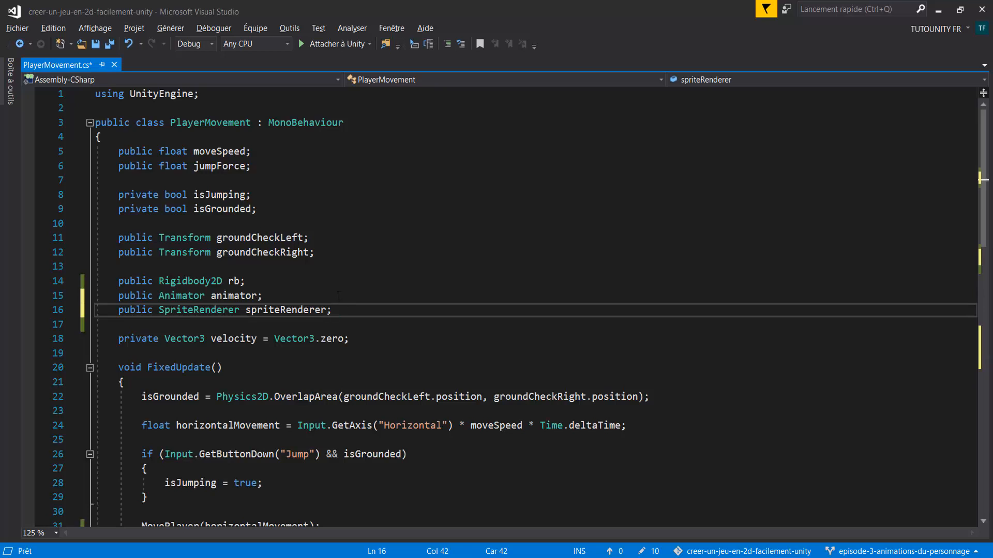
Add an else if block with the condition _velocity < 0.1f after the if block in the Flip method
scroll(336, 300, "down", 11)
scroll(338, 296, "down", 2)
left_click(414, 324)
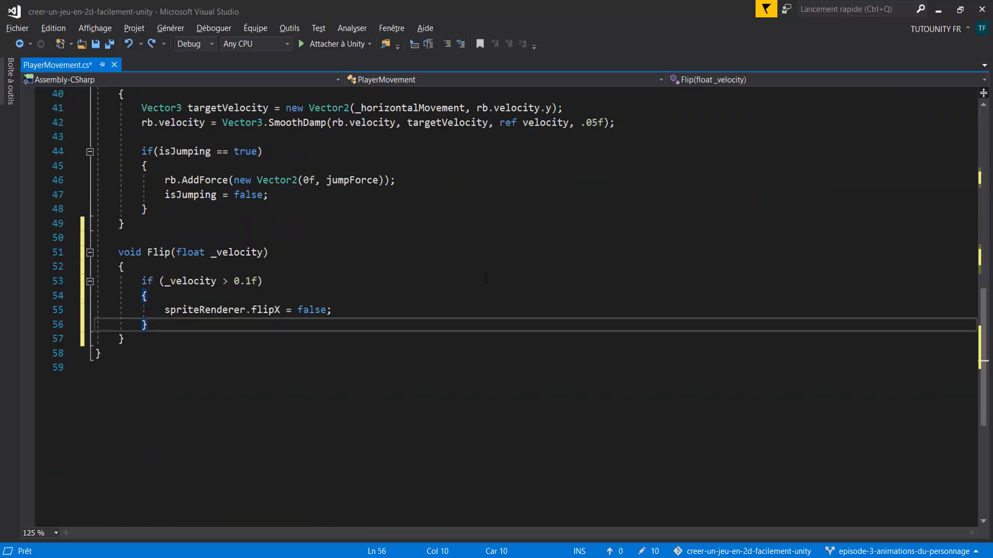
type("else if(")
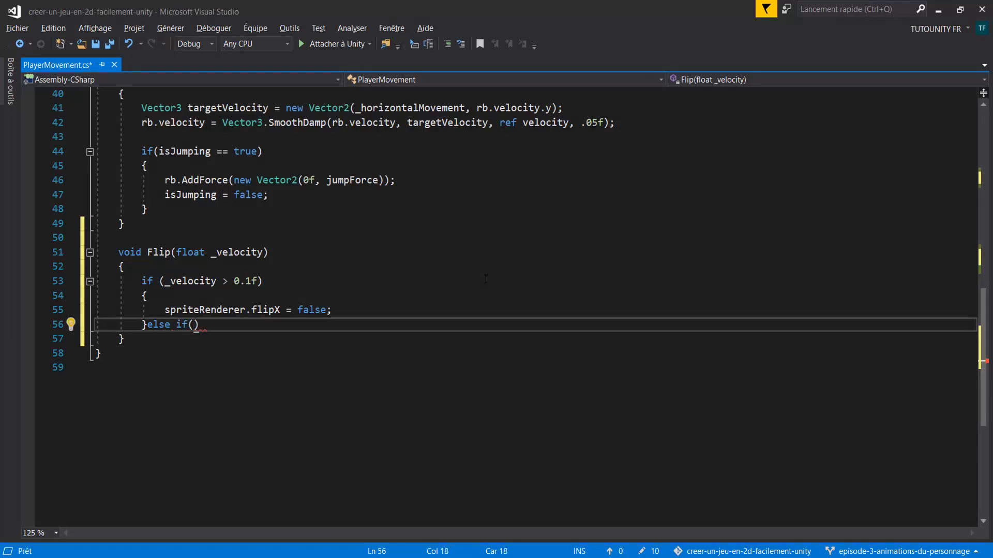
type("_velocity")
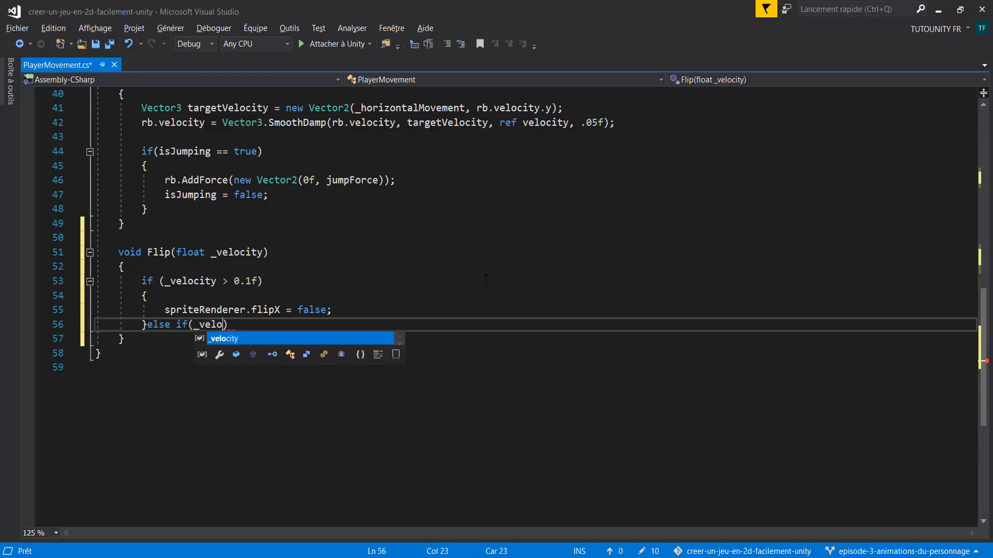
type(" < ")
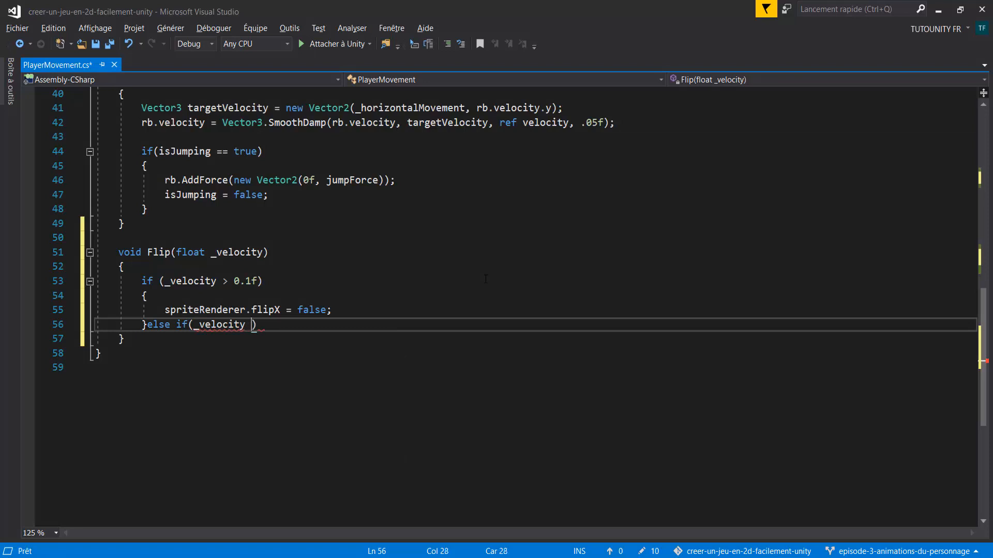
type("0.1f)")
key("Return")
type("{")
key("Return")
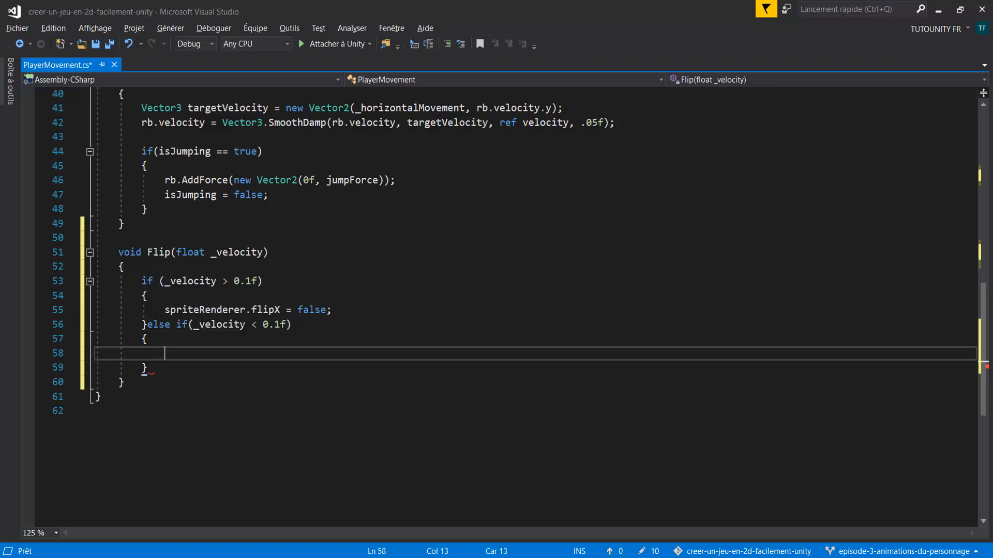
Copy the spriteRenderer.flipX statement into the else if block with its value set to true, and save the script
left_click_drag(165, 309, 332, 309)
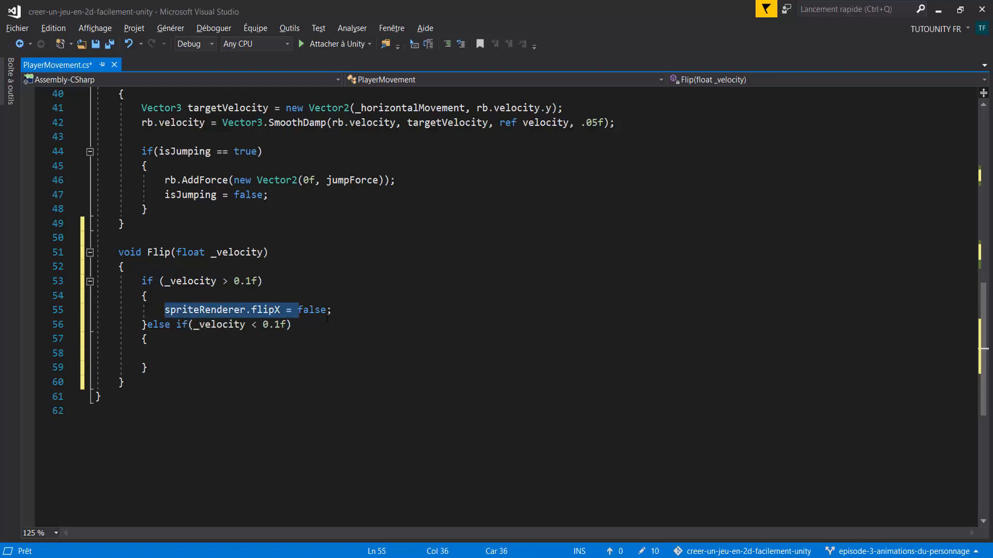
key("ctrl+c")
left_click(234, 355)
key("ctrl+v")
double_click(312, 353)
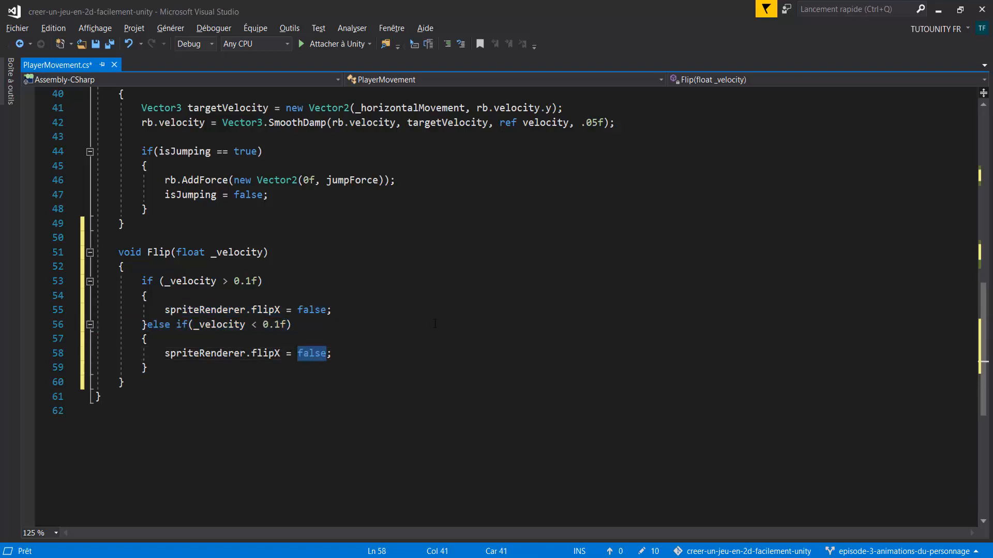
type("true")
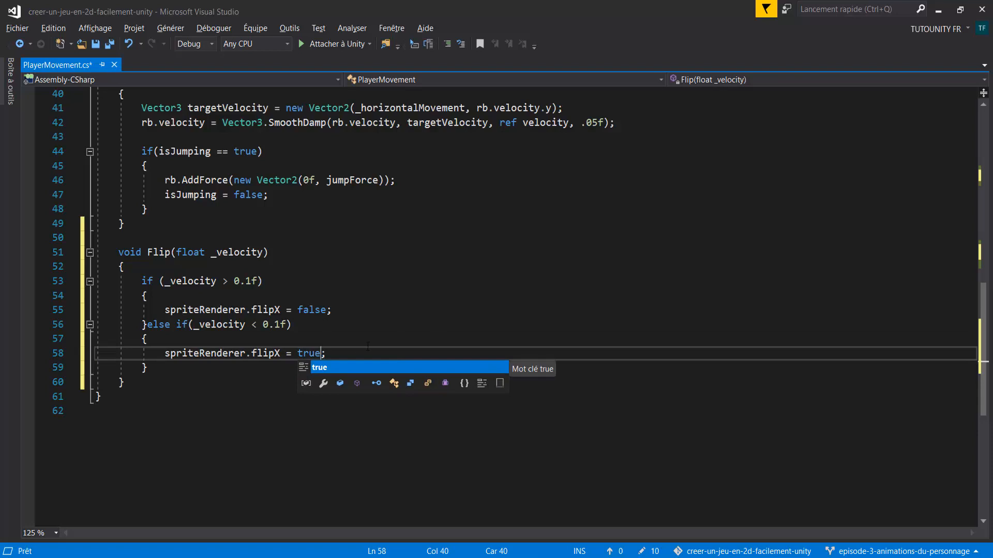
left_click(368, 345)
key("ctrl+s")
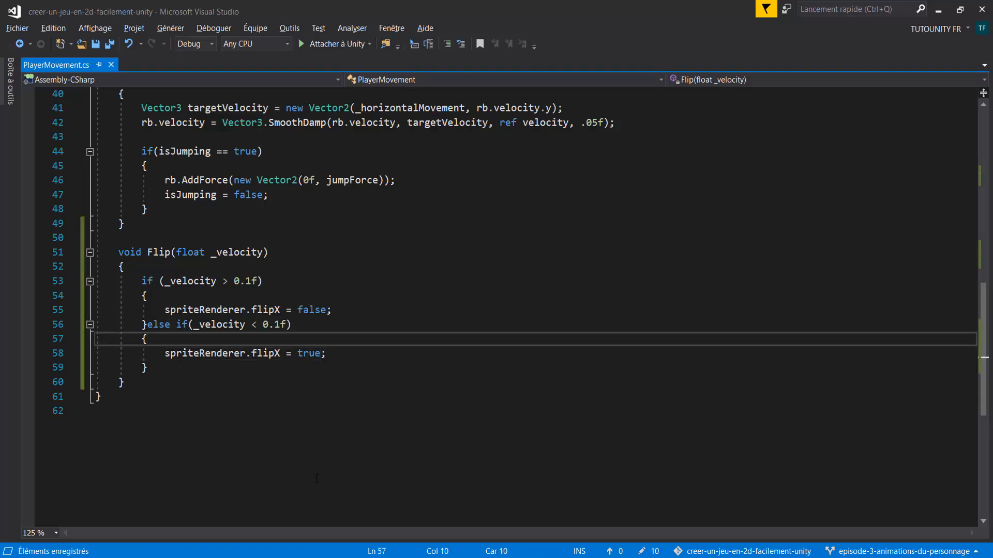
Switch to Unity and briefly run the game to test the updated script, then stop it
key("alt+Tab")
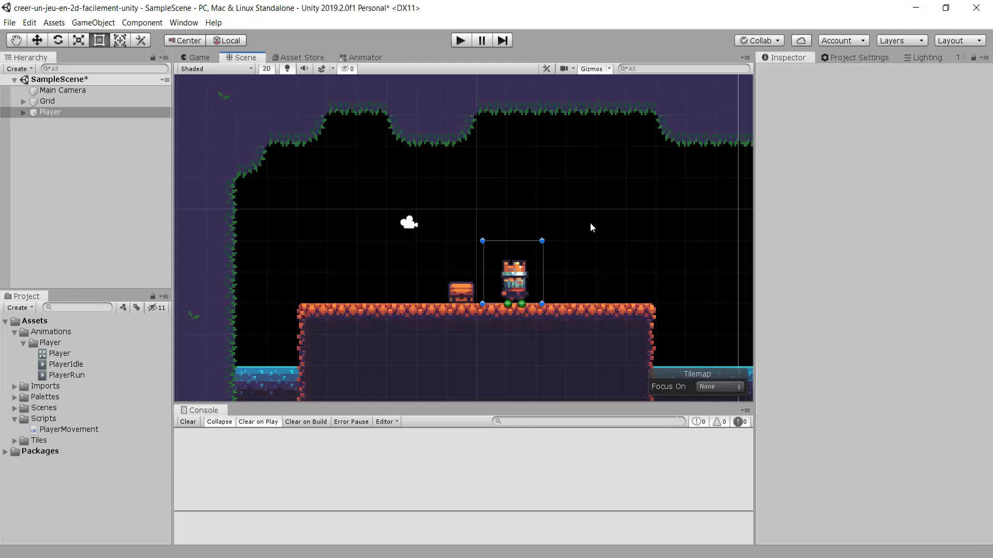
left_click(460, 40)
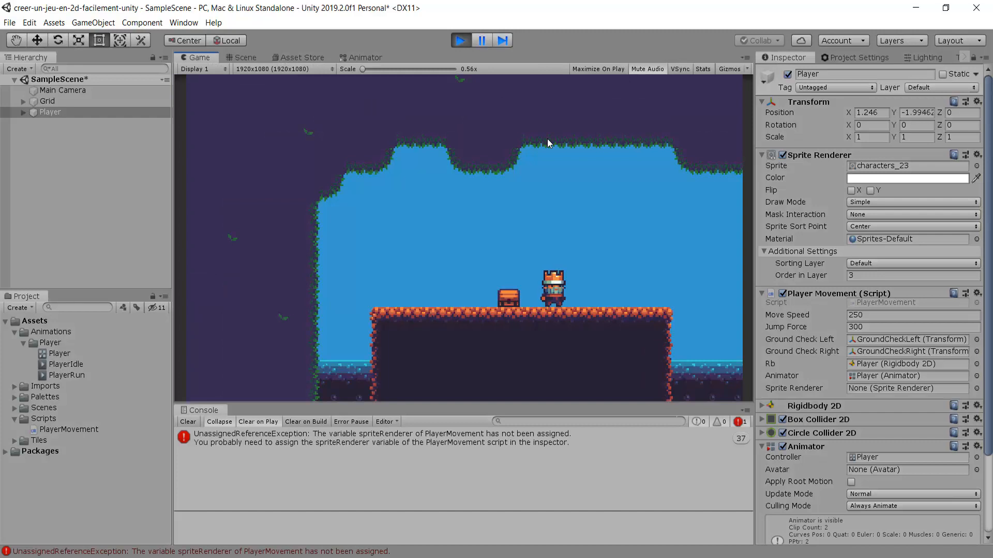
left_click(461, 40)
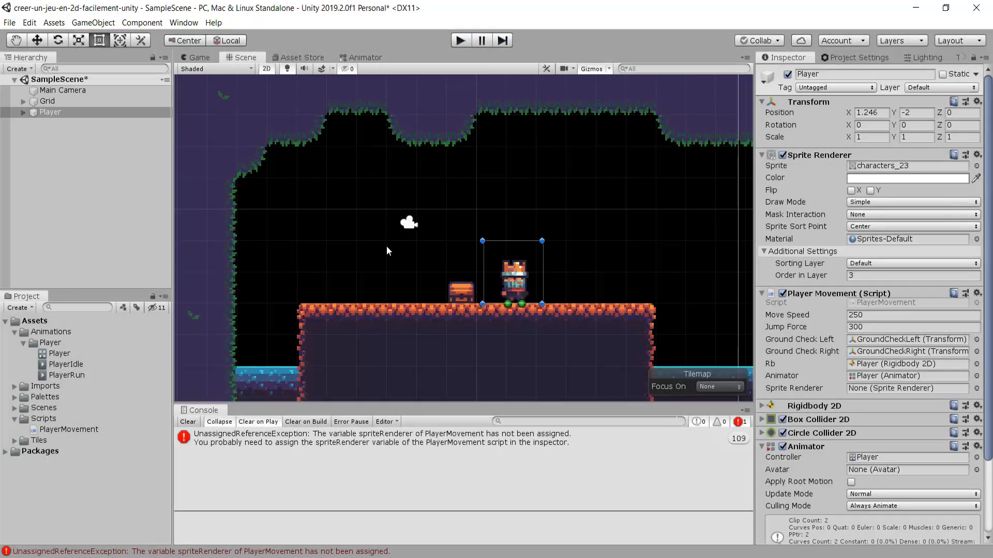
Assign the Player's own Sprite Renderer component to the Sprite Renderer field of its Player Movement script
left_click(49, 112)
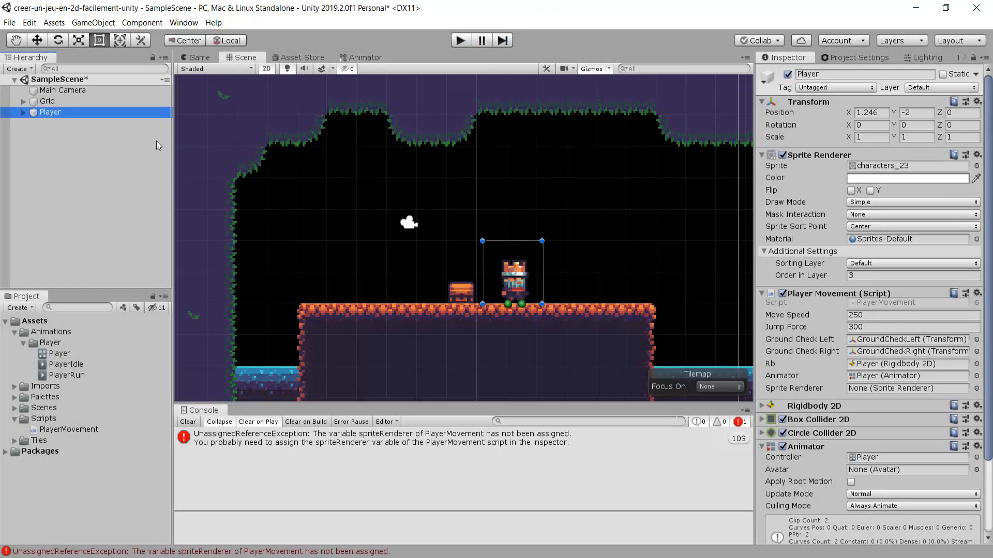
scroll(836, 278, "down", 3)
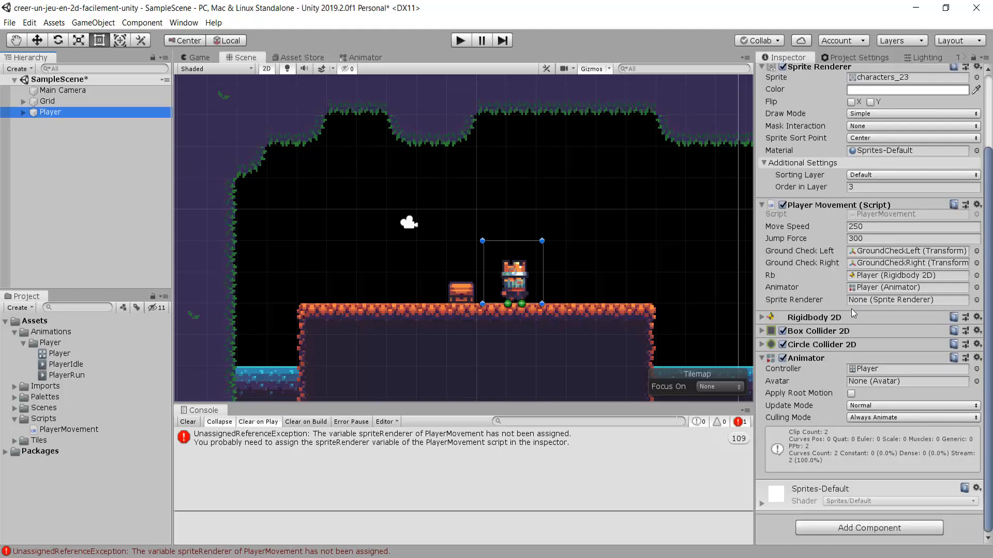
left_click(882, 300)
scroll(909, 318, "up", 3)
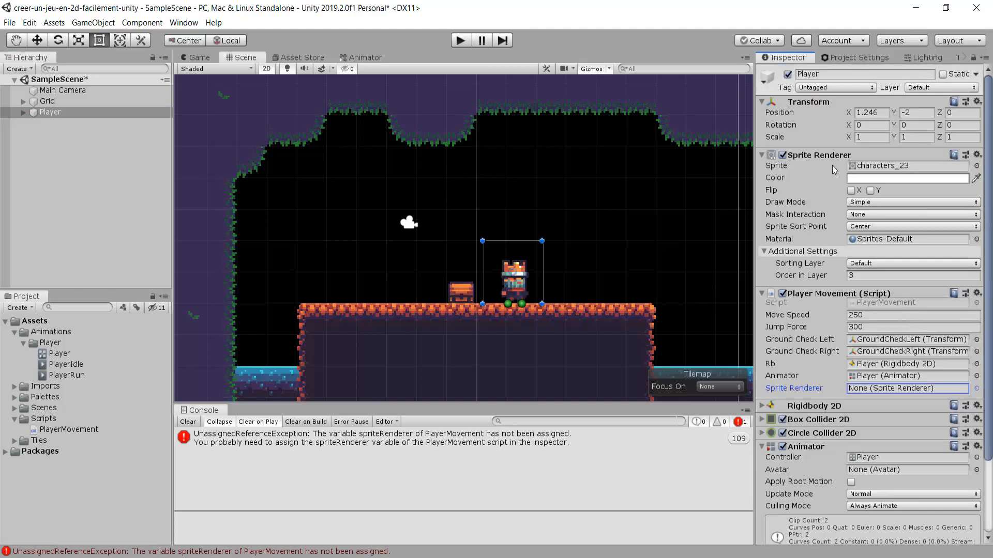
left_click_drag(881, 392, 881, 389)
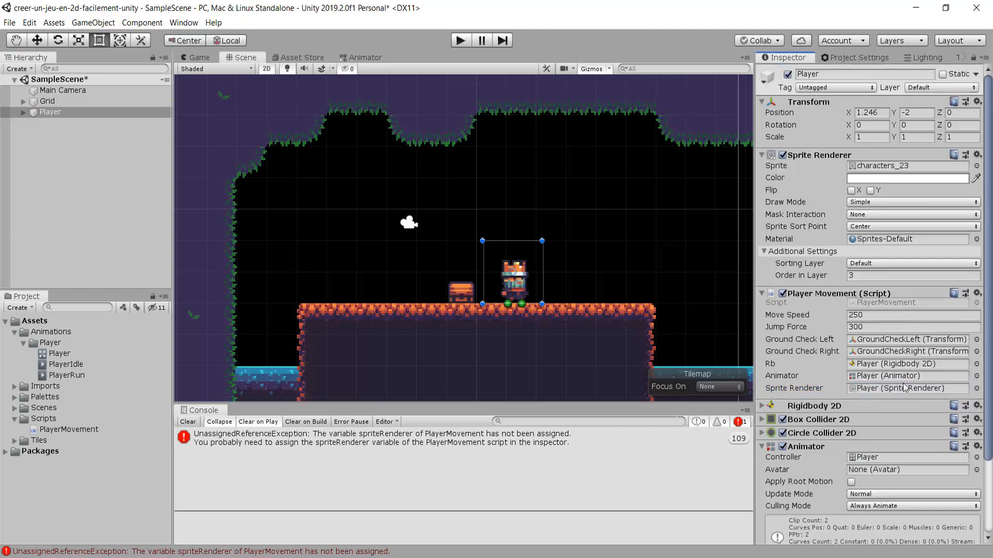
Run the game, move the player left and right to check the sprite's flipping, and stop the game
left_click(460, 41)
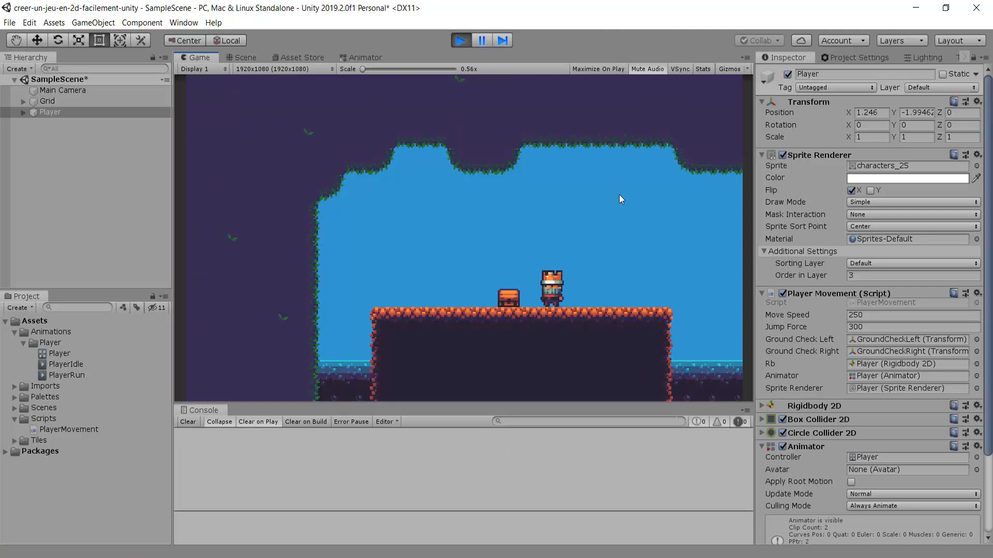
key("Left")
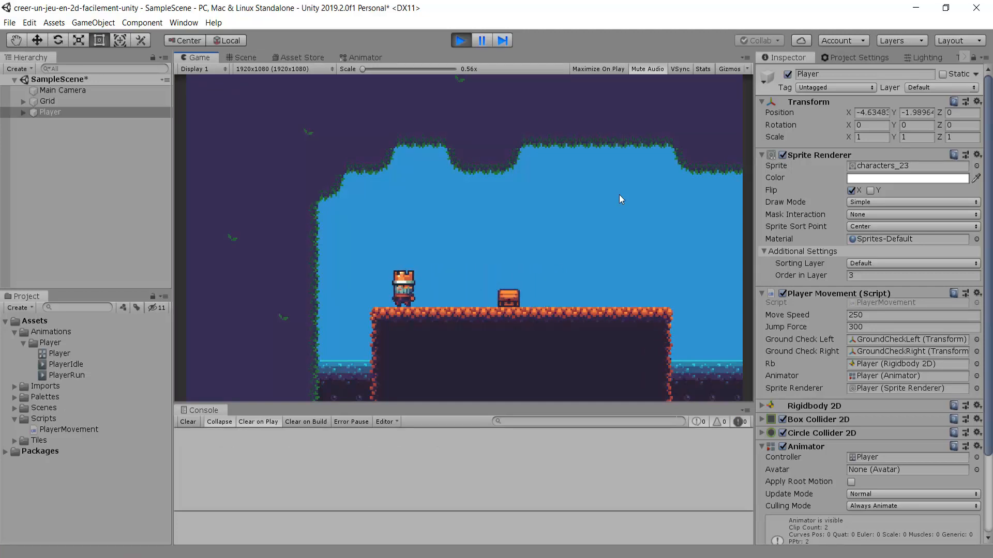
key("Right")
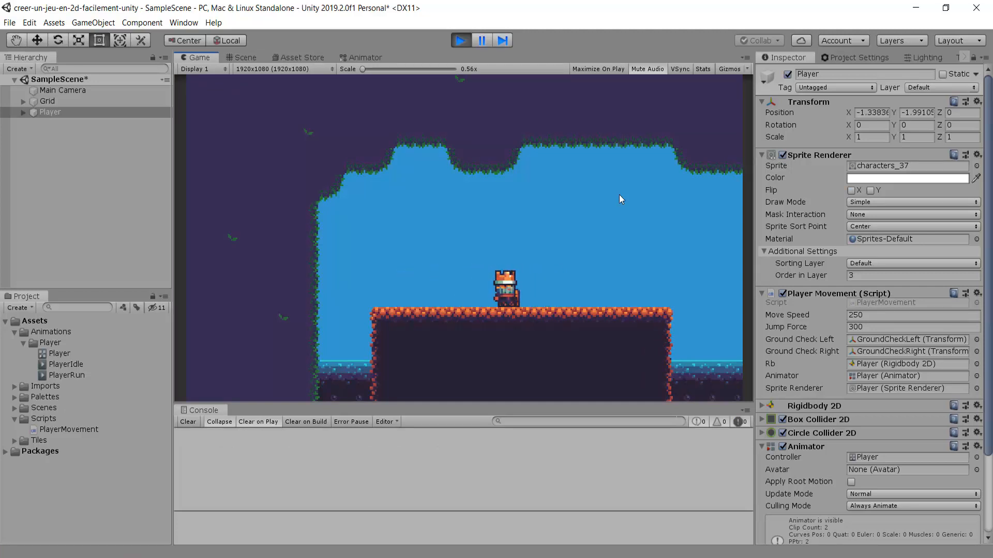
key("Right")
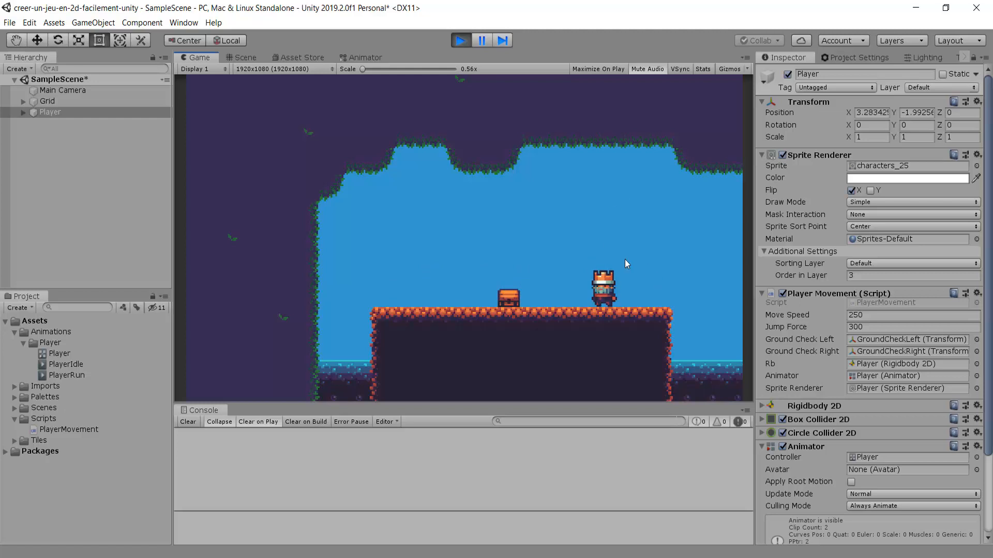
key("Left")
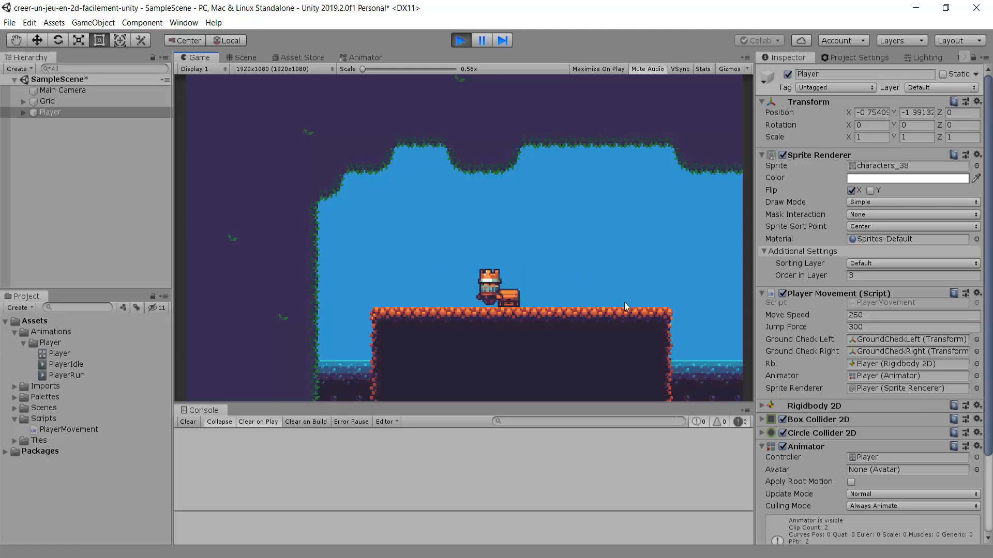
key("Right")
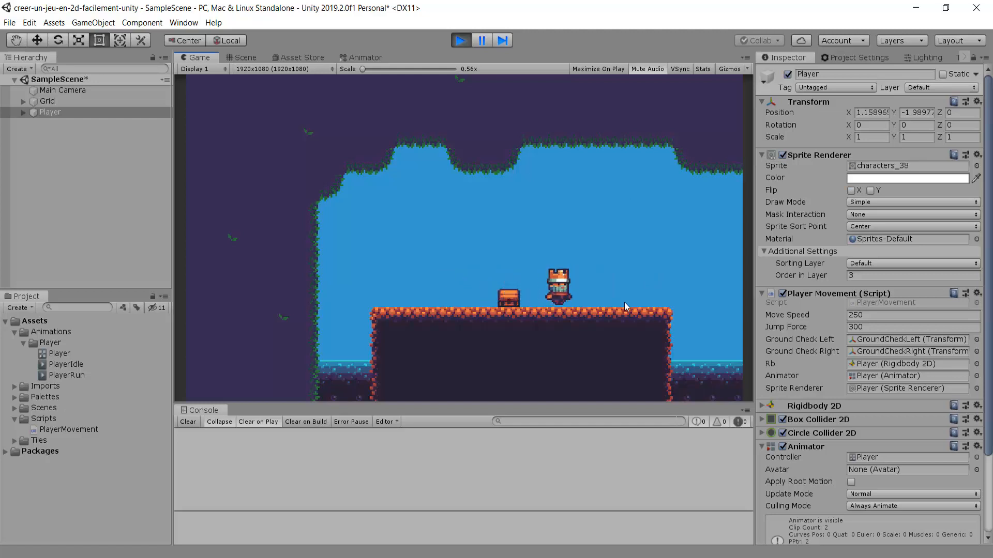
key("Right")
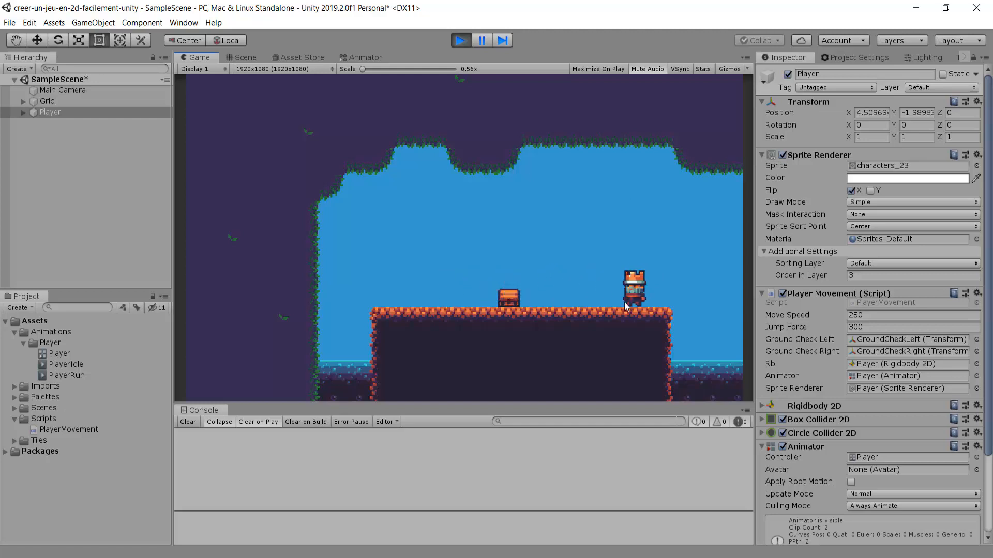
left_click(460, 42)
Switch to Visual Studio, change the else if condition in Flip to _velocity < -0.1f, and save the script
left_click(399, 557)
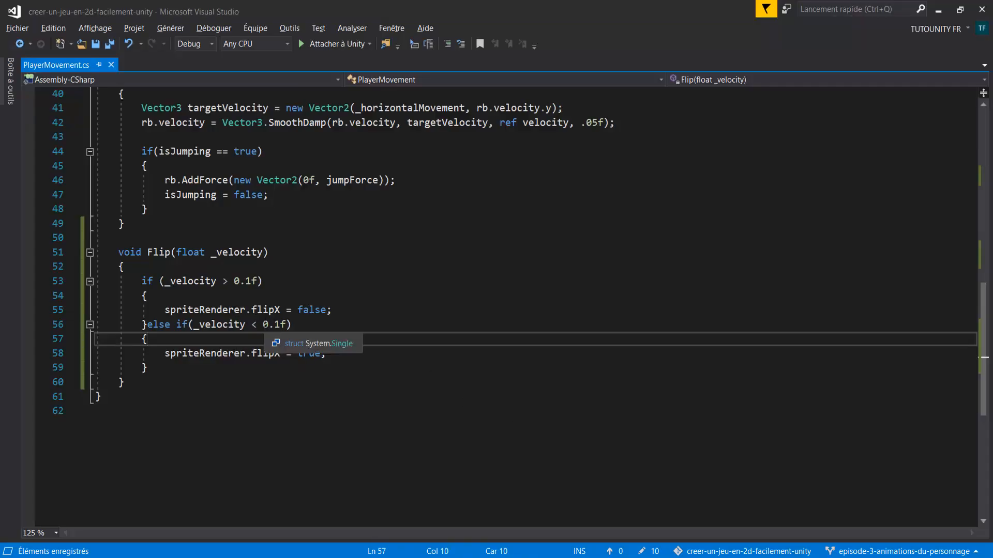
left_click(264, 325)
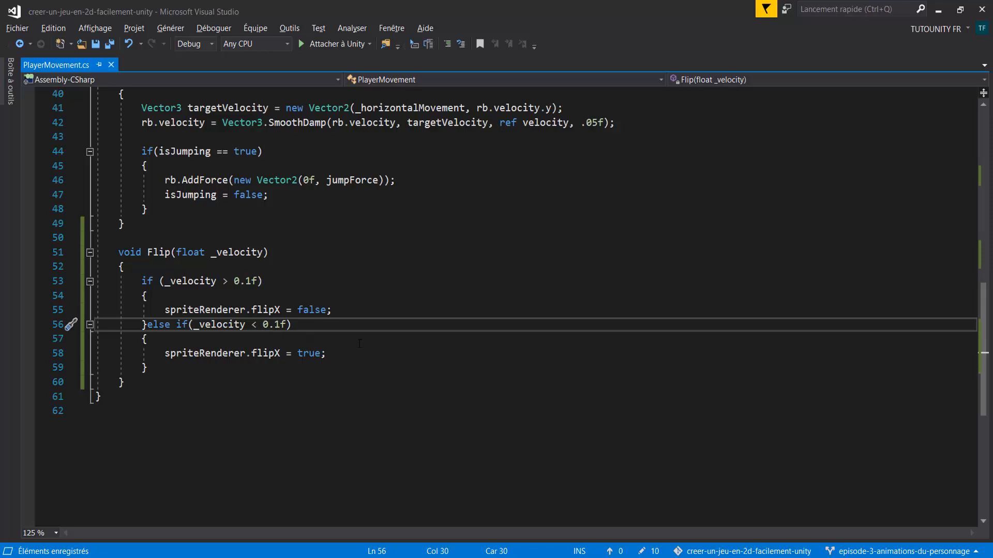
type("-")
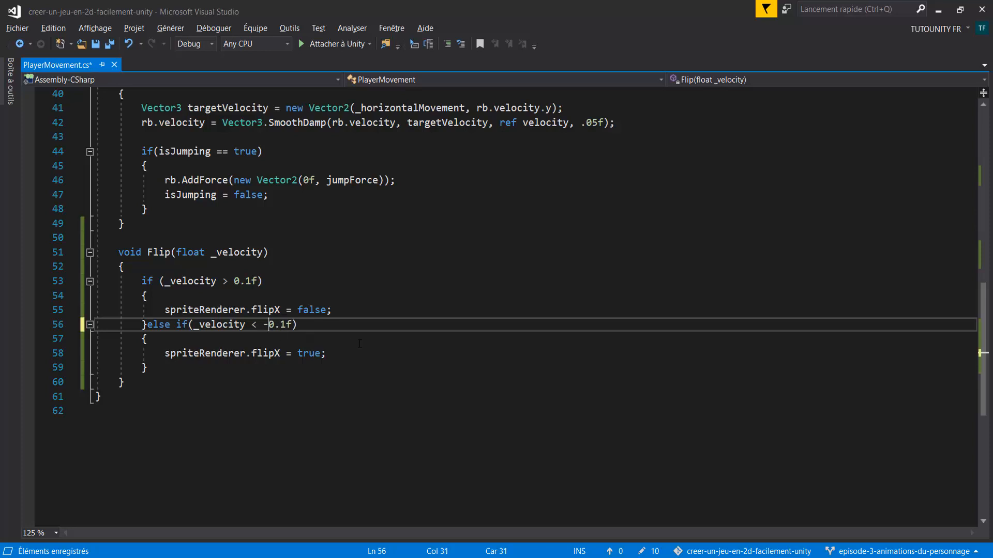
key("ctrl+s")
double_click(217, 325)
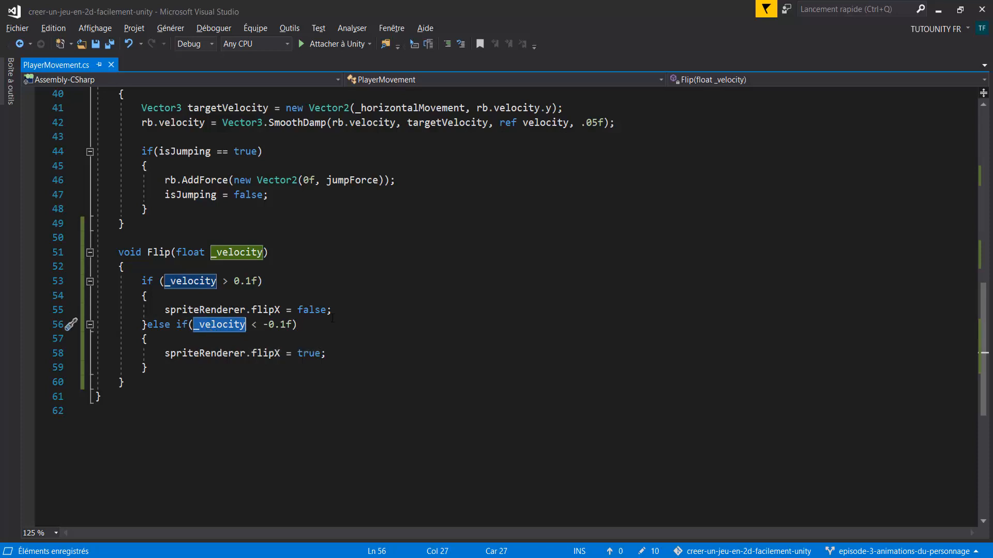
left_click(347, 344)
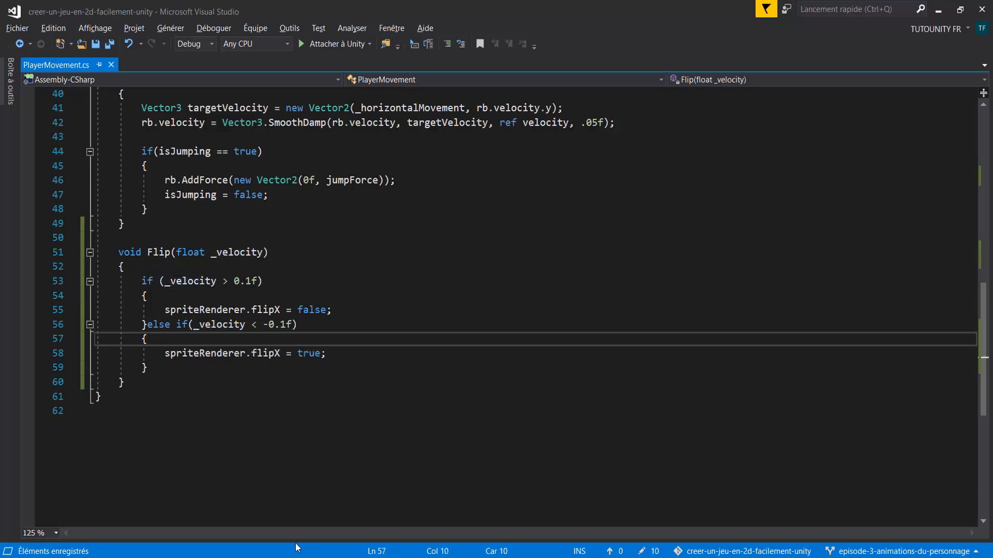
Switch to Unity, run the game to test the player's flipping while moving and jumping, stop it, and save the scene
key("alt+Tab")
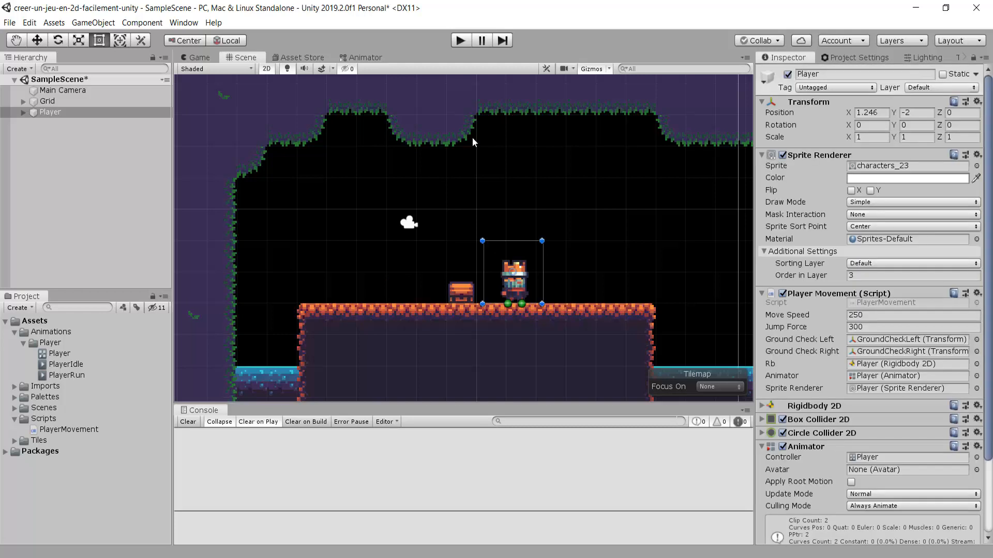
left_click(459, 40)
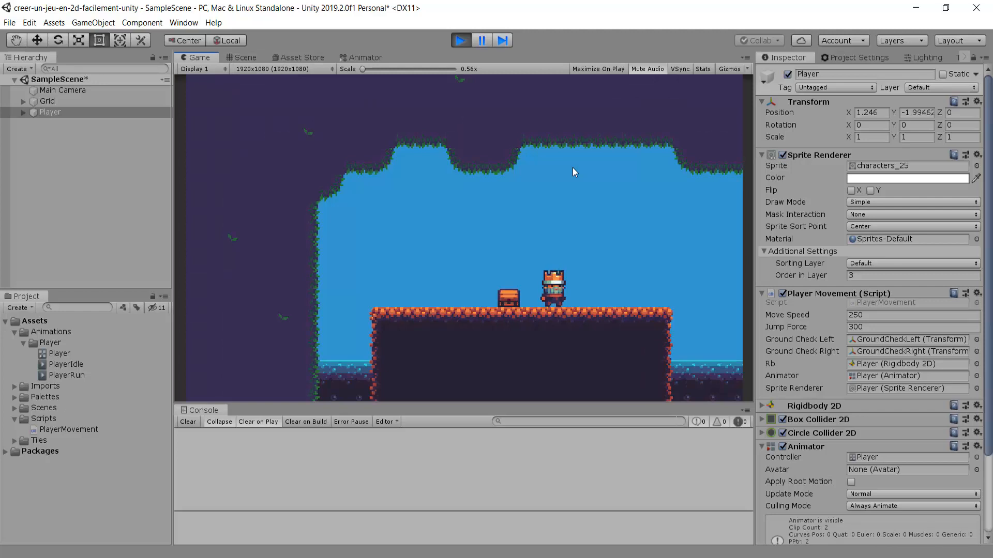
key("Right")
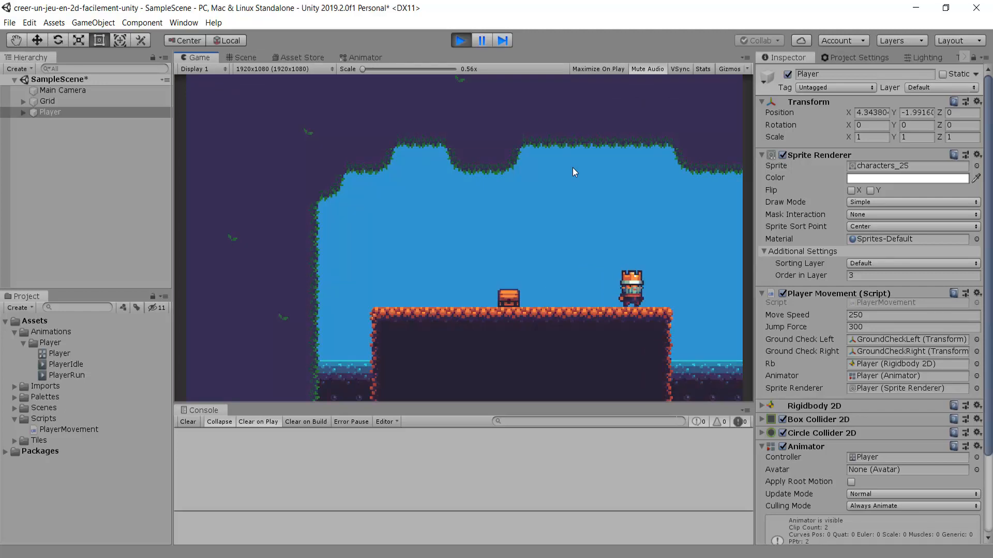
key("Left")
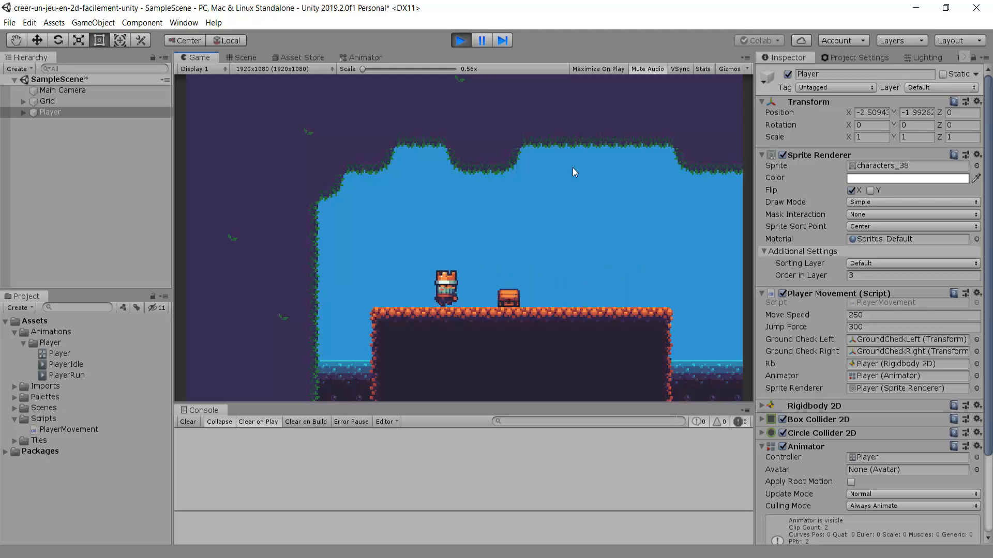
key("Right")
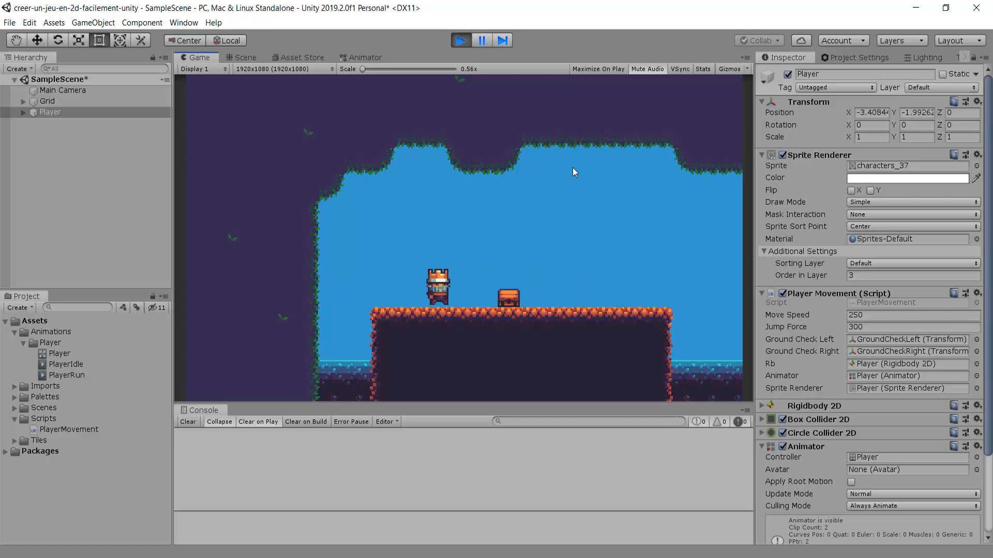
key("Left")
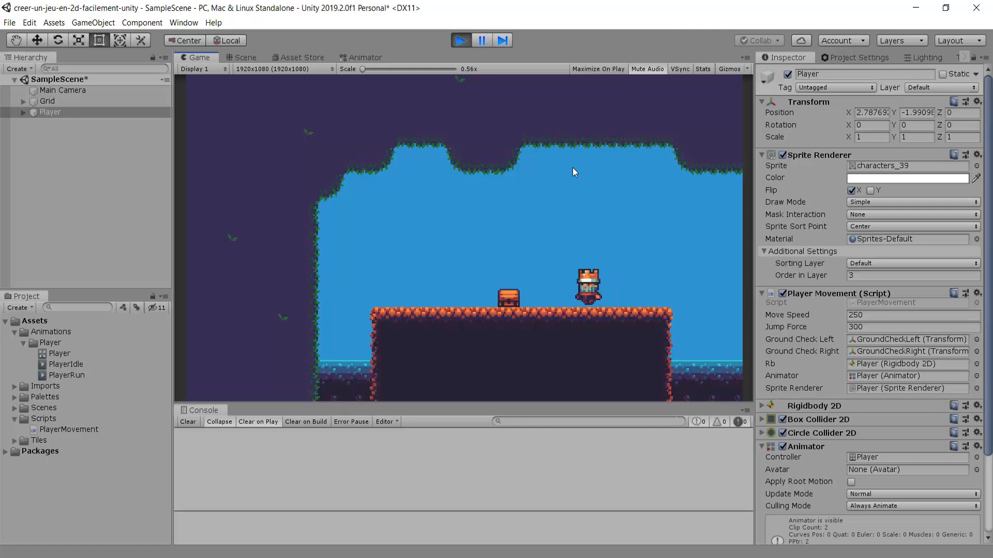
key("space")
key("Right")
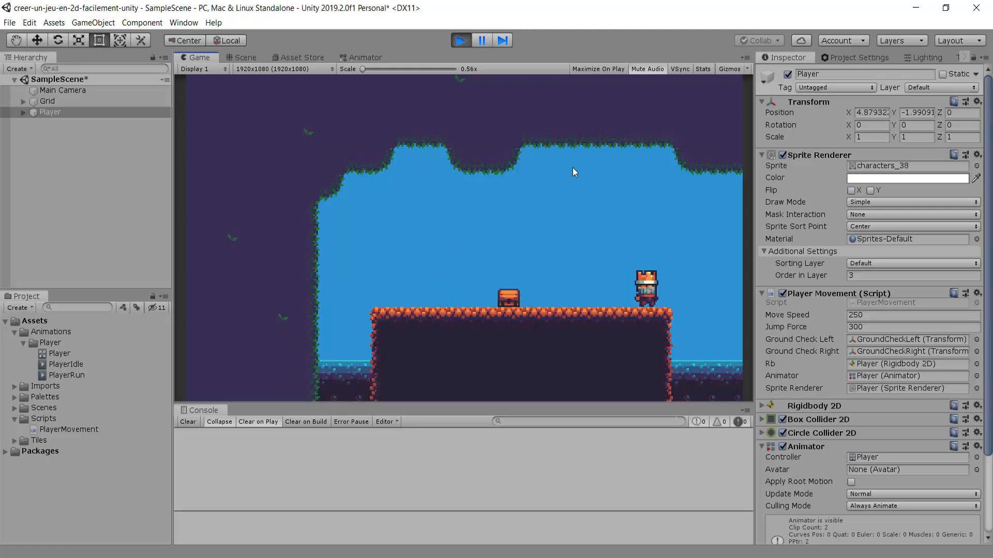
key("Left")
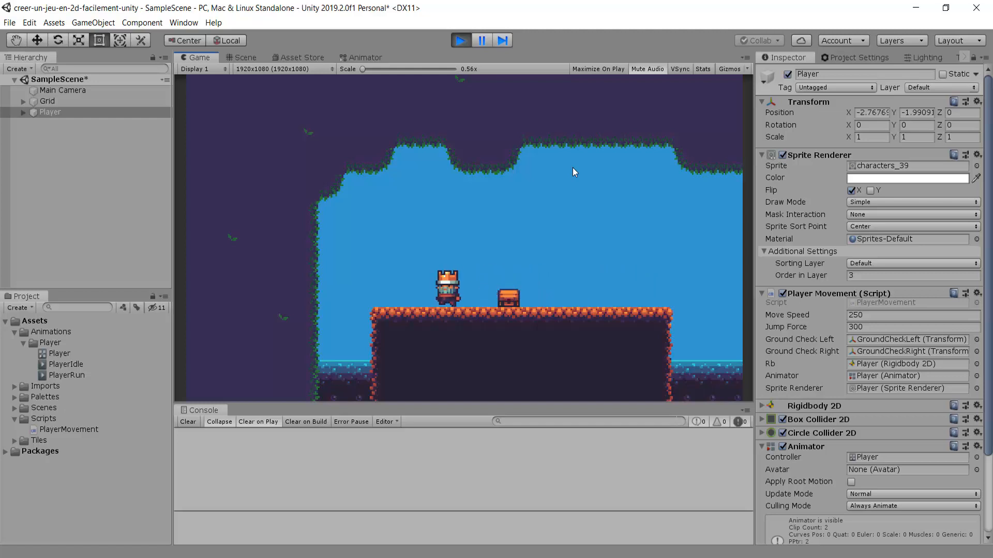
left_click(459, 41)
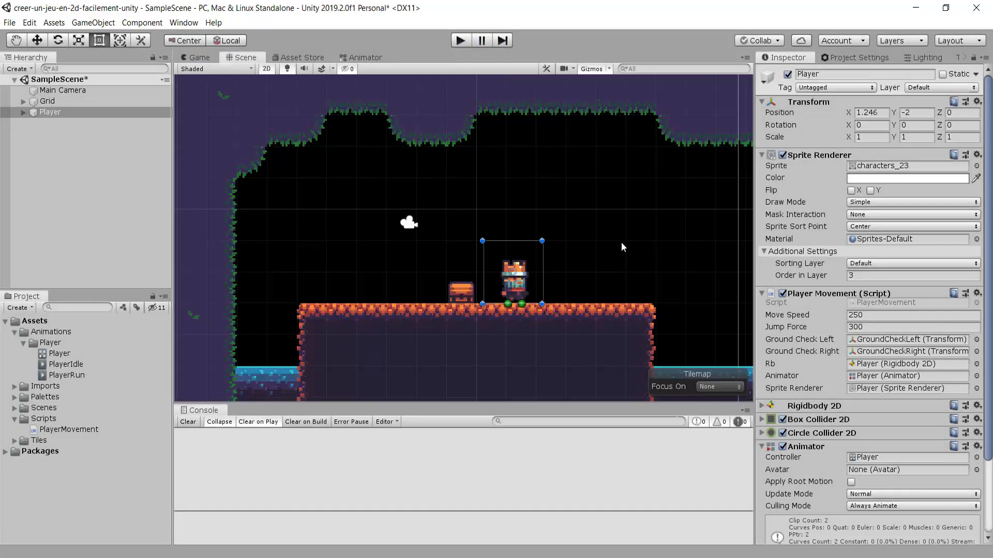
key("ctrl+s")
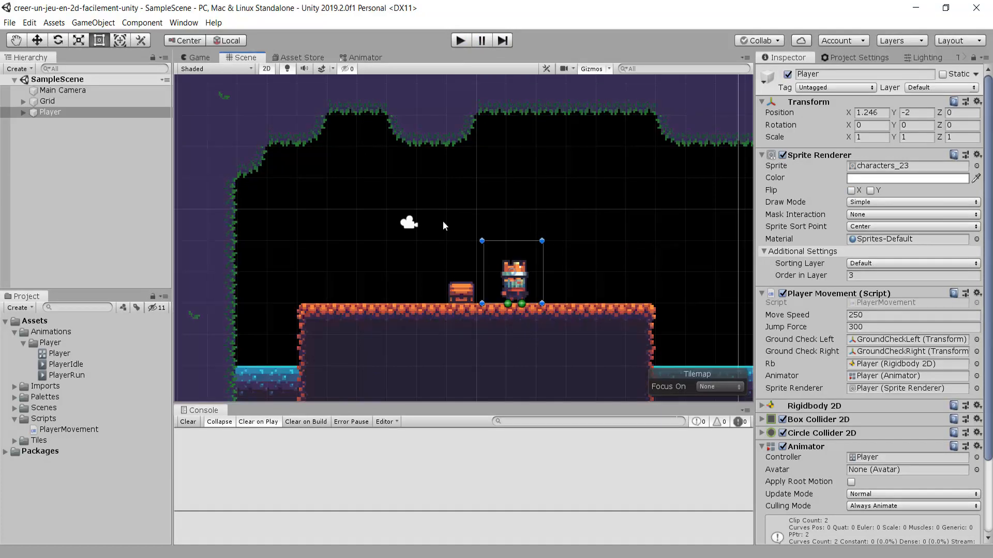
In the Animator, set the Speed condition to 0 on both transitions between PlayerIdle and PlayerRun
left_click(359, 58)
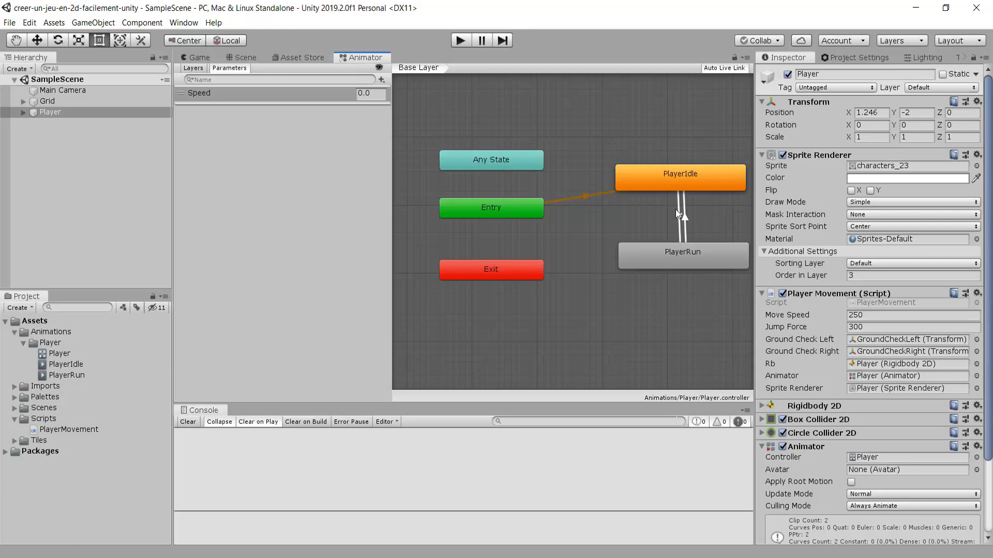
left_click(681, 215)
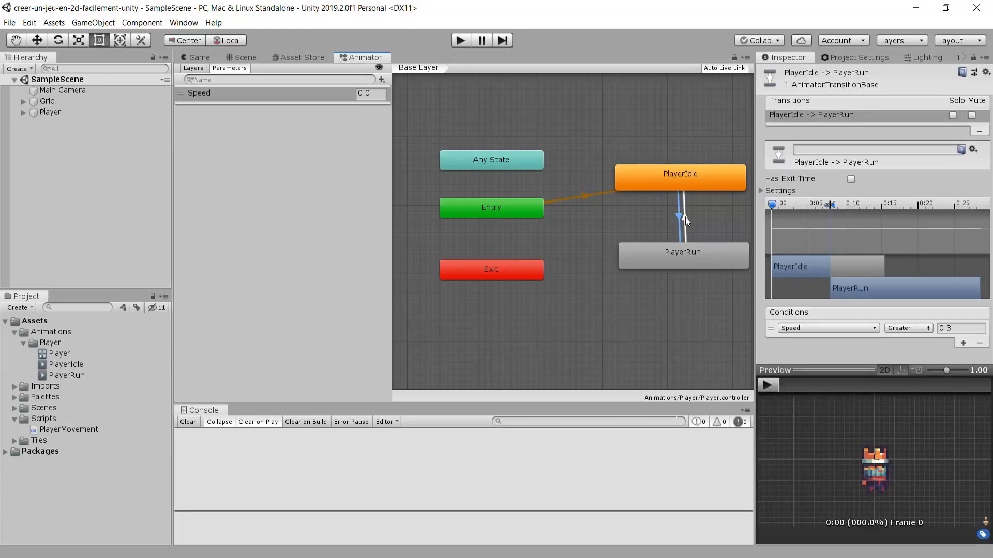
left_click(684, 216)
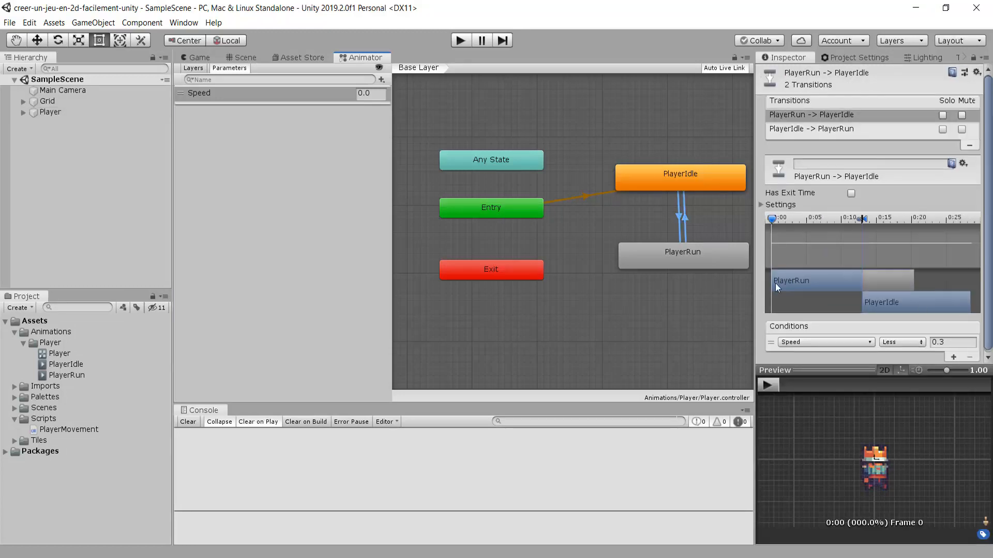
left_click(684, 220)
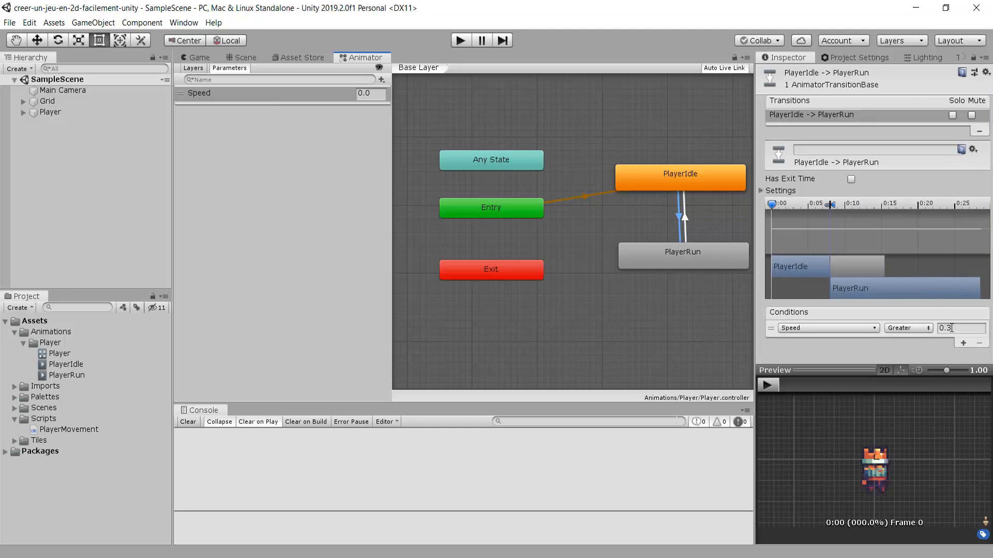
left_click(946, 328)
left_click(686, 219)
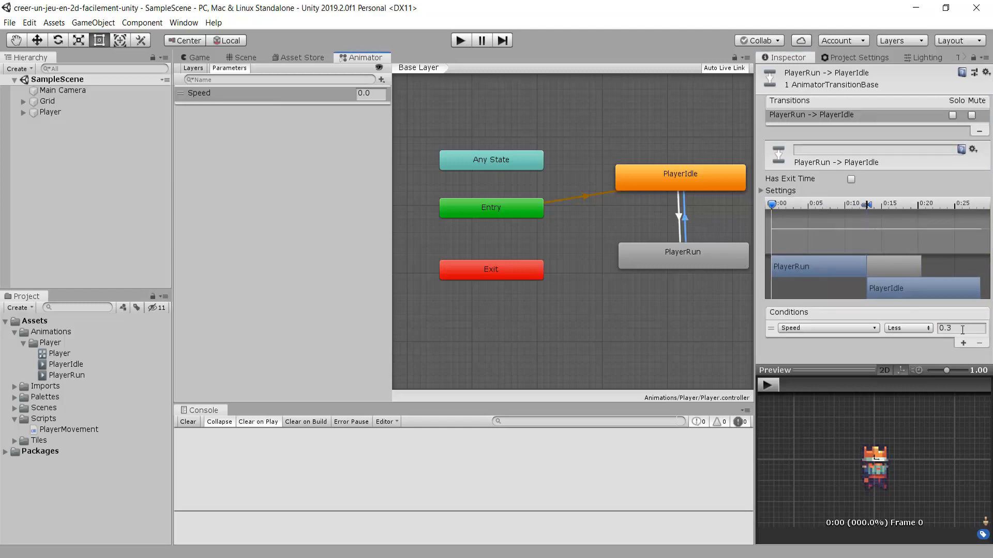
left_click(679, 216)
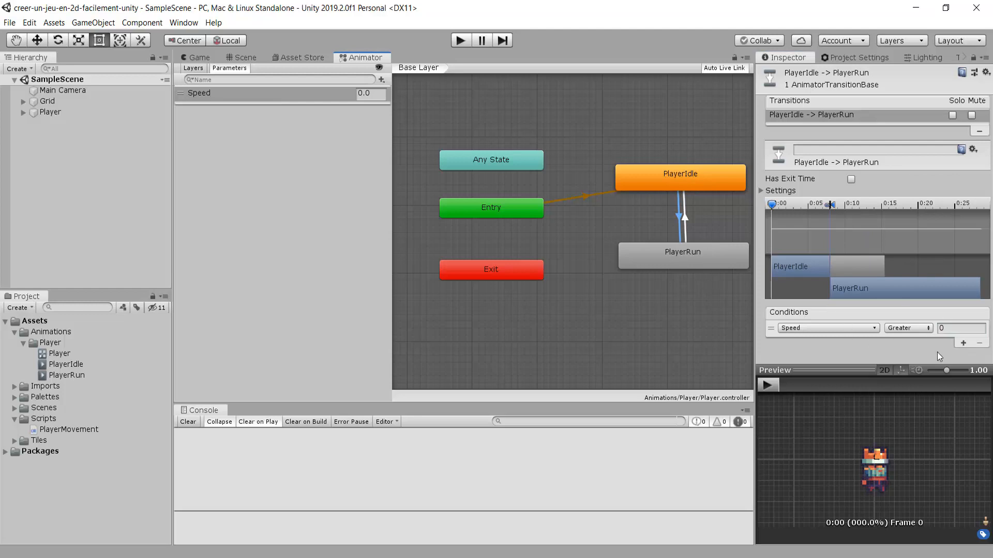
left_click(685, 221)
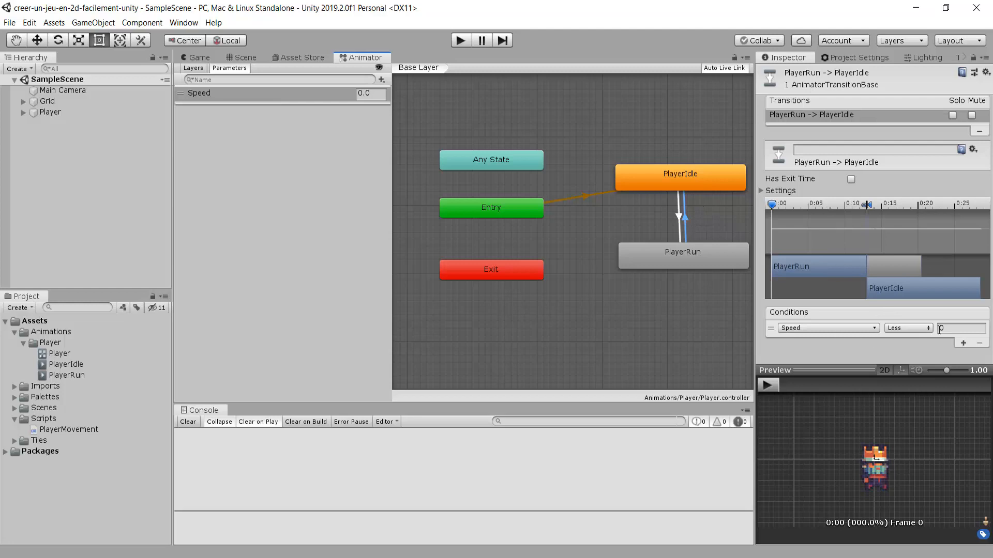
Run the game and move the player right and left to test the modified animation transitions
key("ctrl+p")
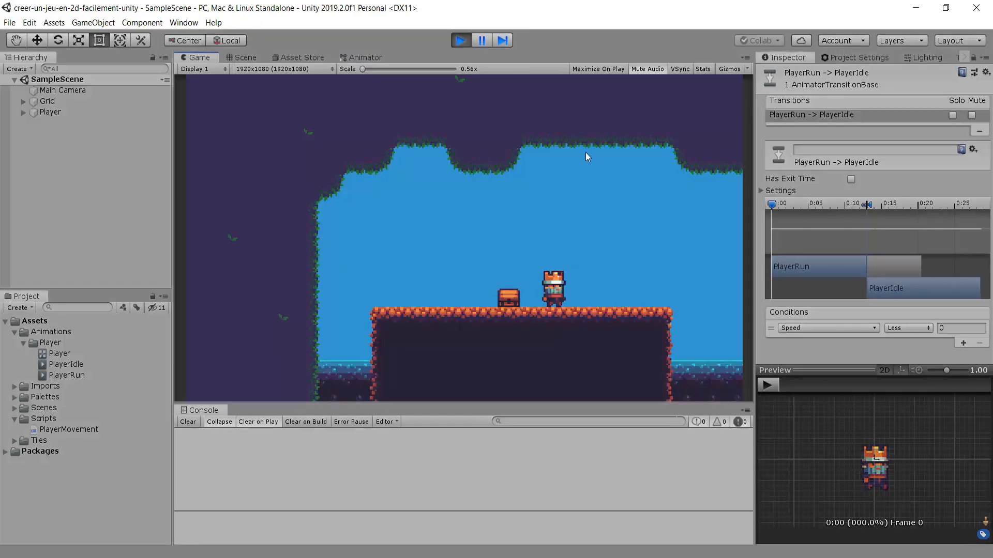
key("Right")
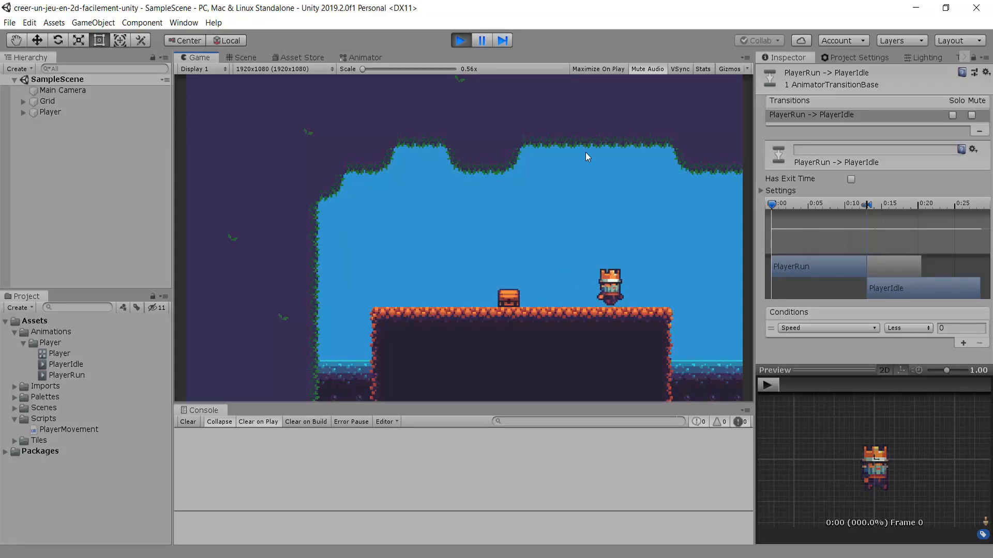
key("Left")
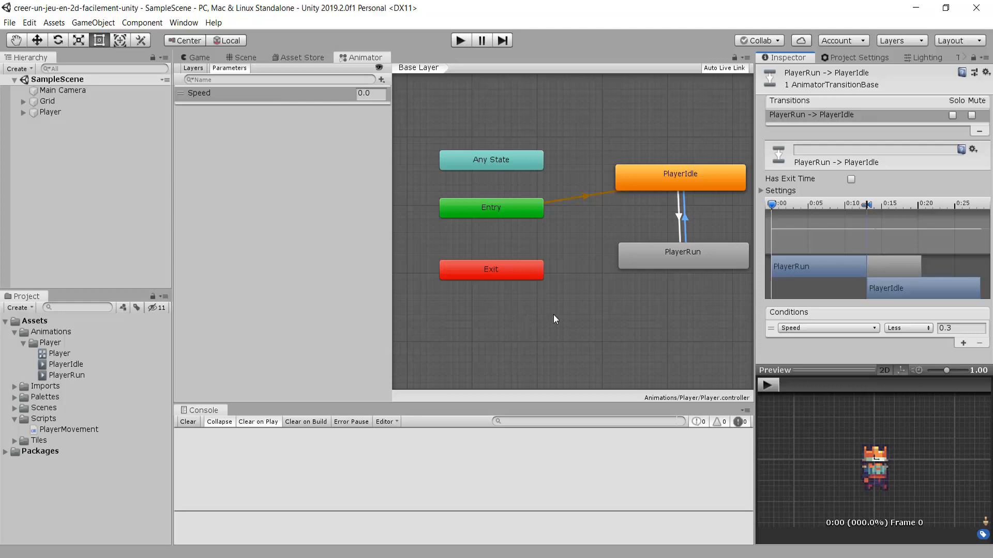
Inspect the level in the Scene view, run the game to check the player's movement in both directions, and stop it
left_click(242, 57)
scroll(653, 238, "down", 1)
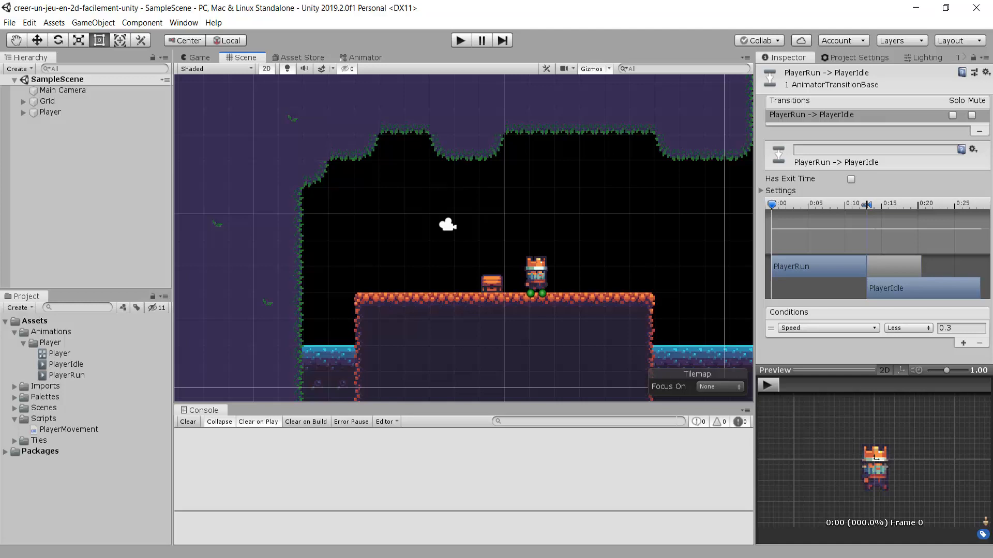
middle_click_drag(657, 250, 634, 242)
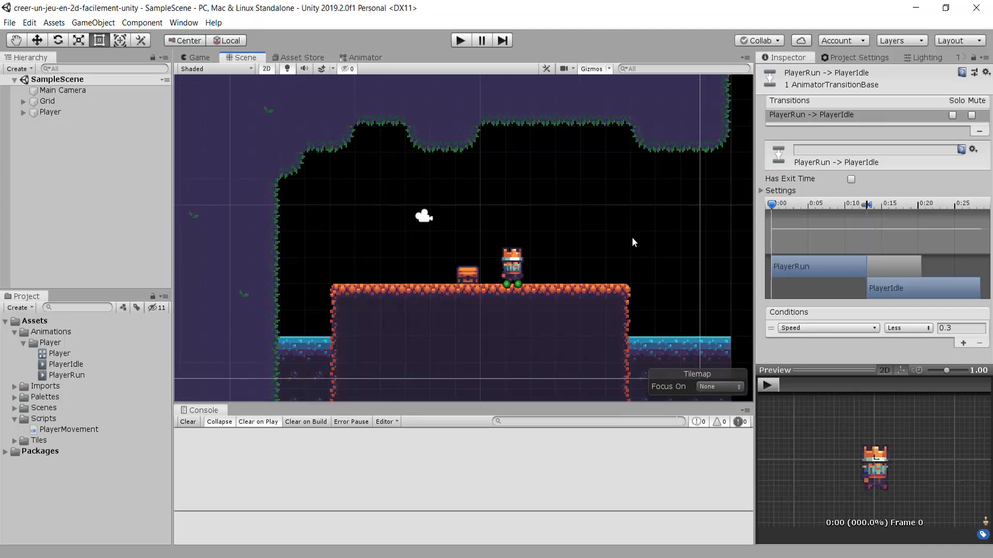
left_click(200, 58)
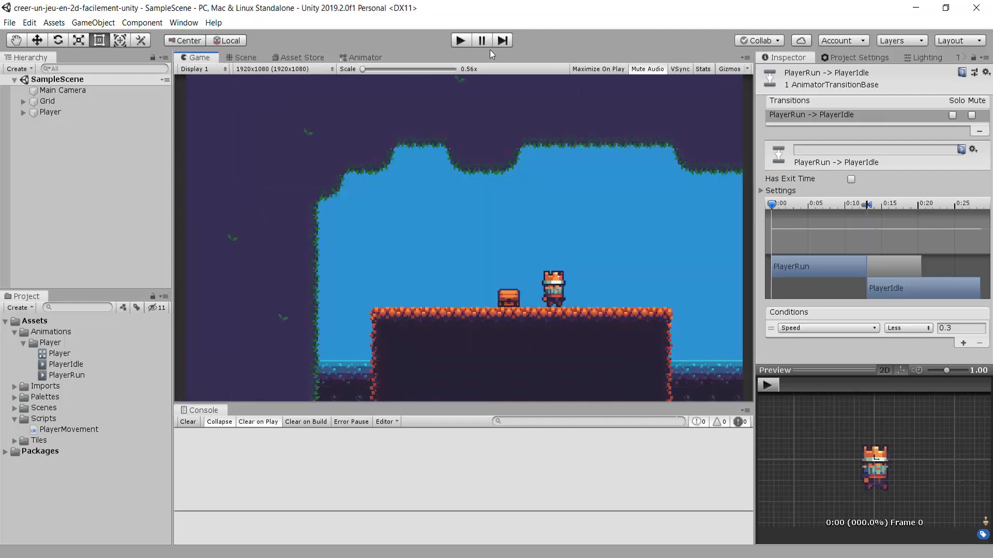
left_click(460, 40)
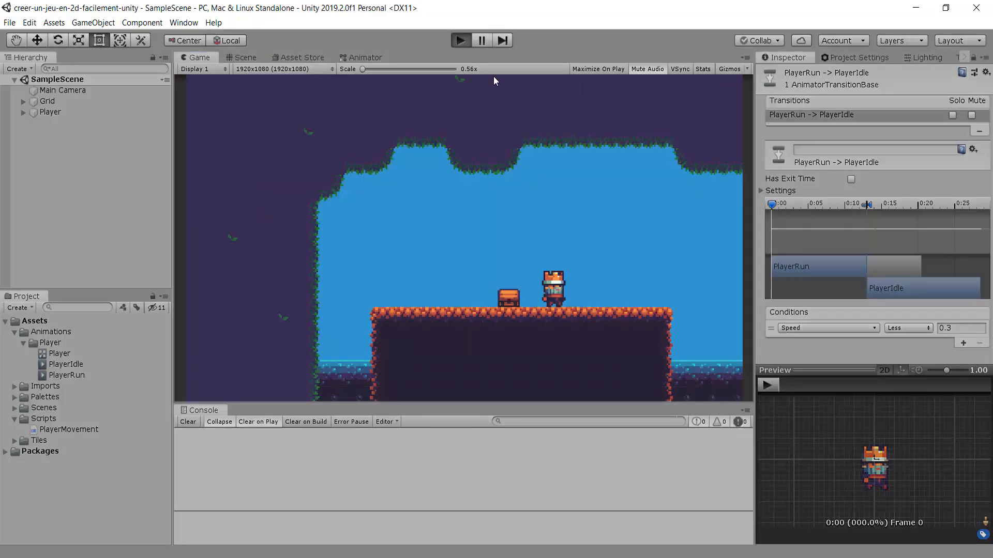
key("Right")
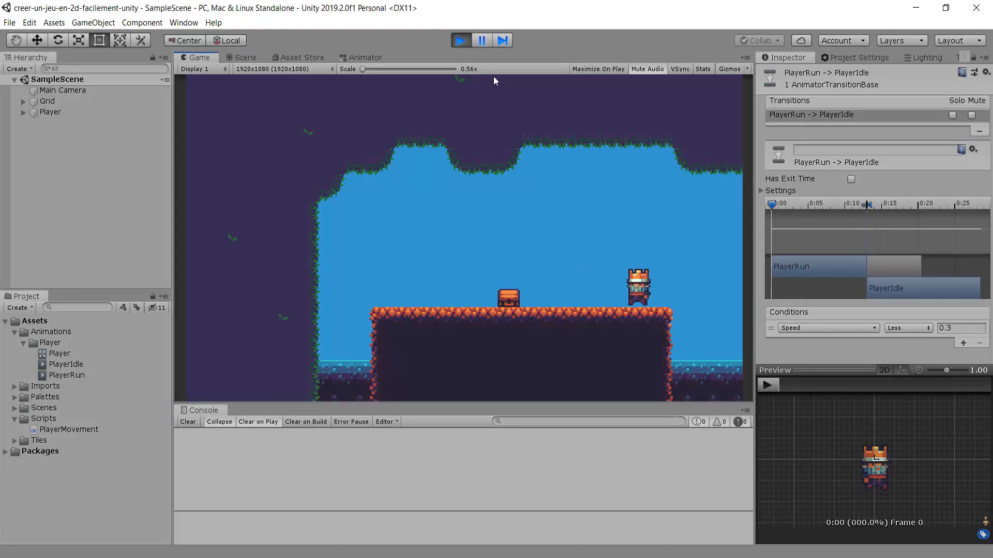
key("Left")
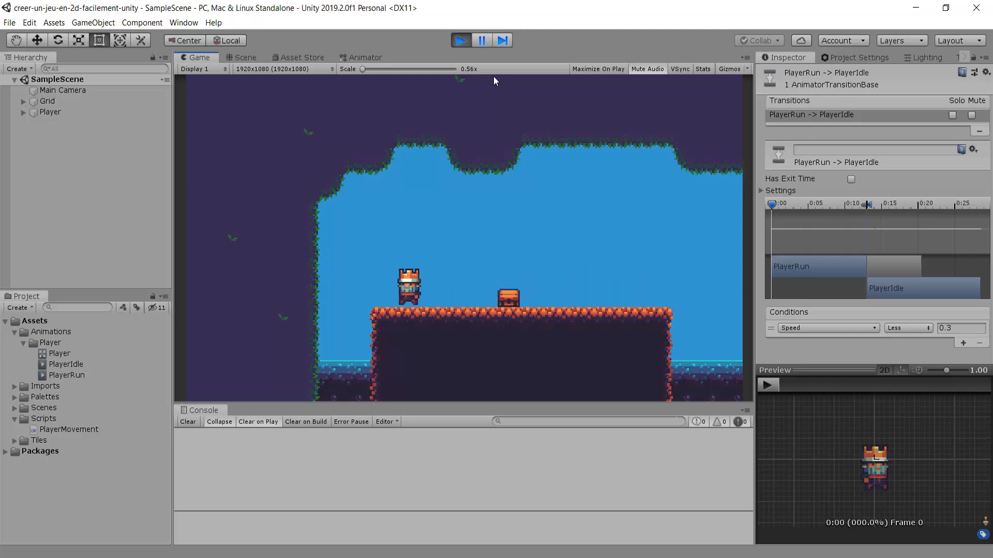
key("Right")
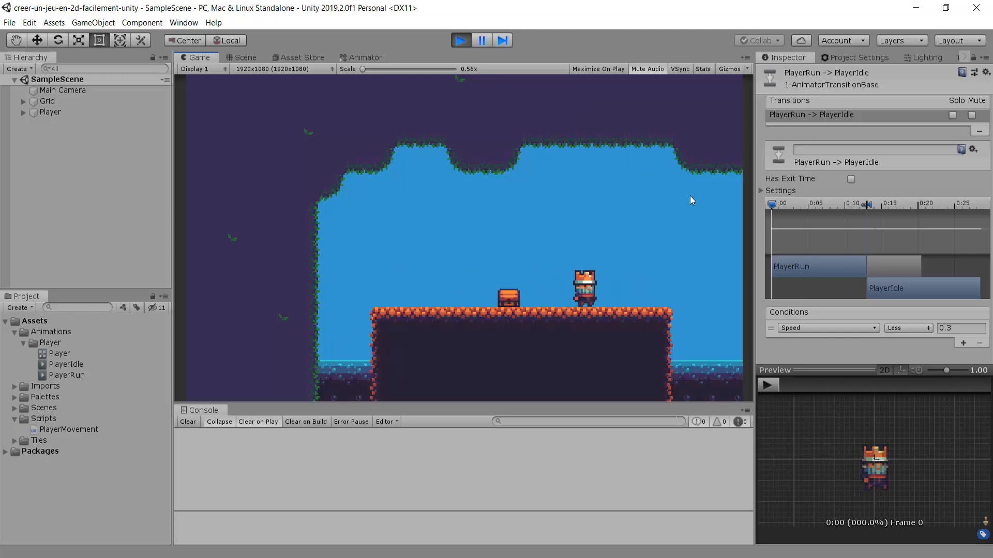
left_click(460, 40)
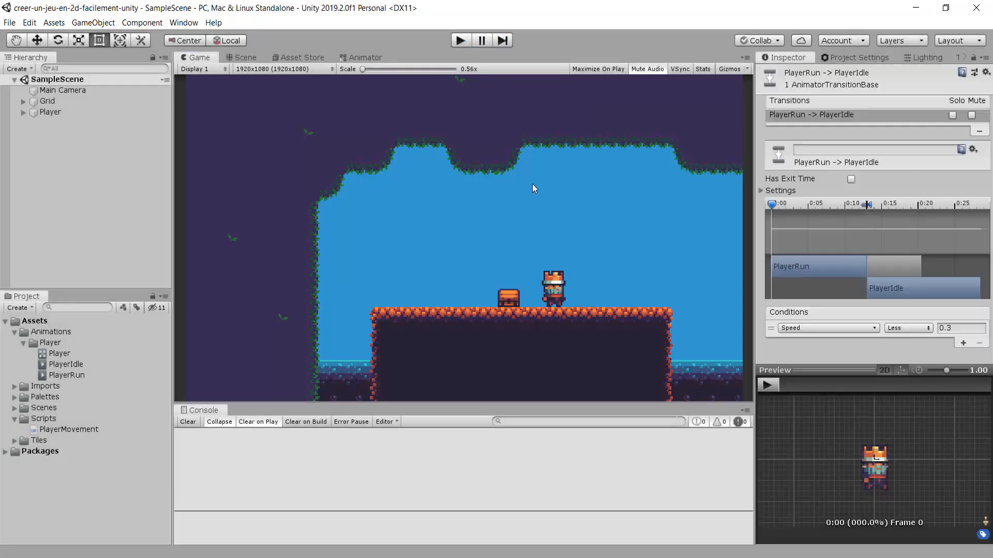
Move the Main Camera onto the player in the Scene view, to about X 1.28, Y -2.23
left_click(62, 90)
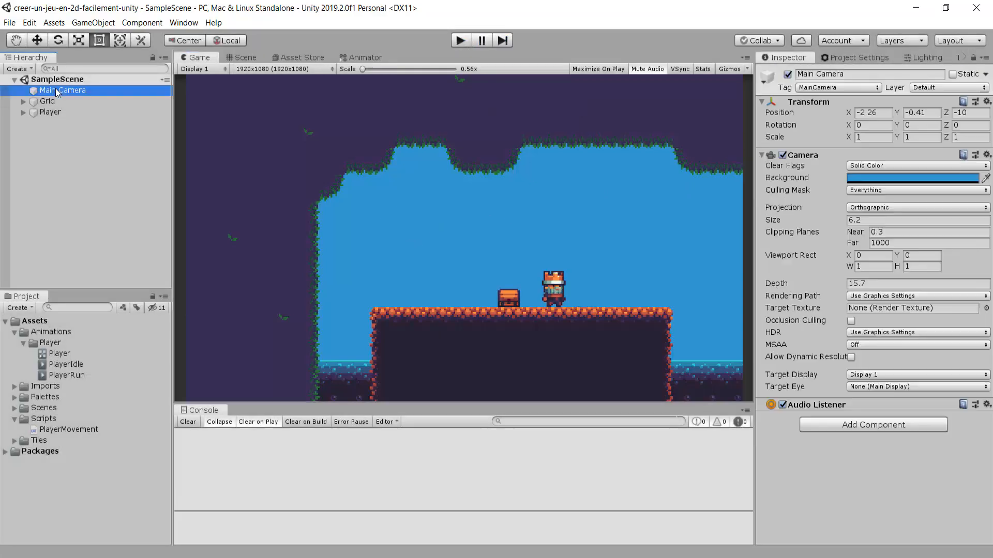
left_click(241, 57)
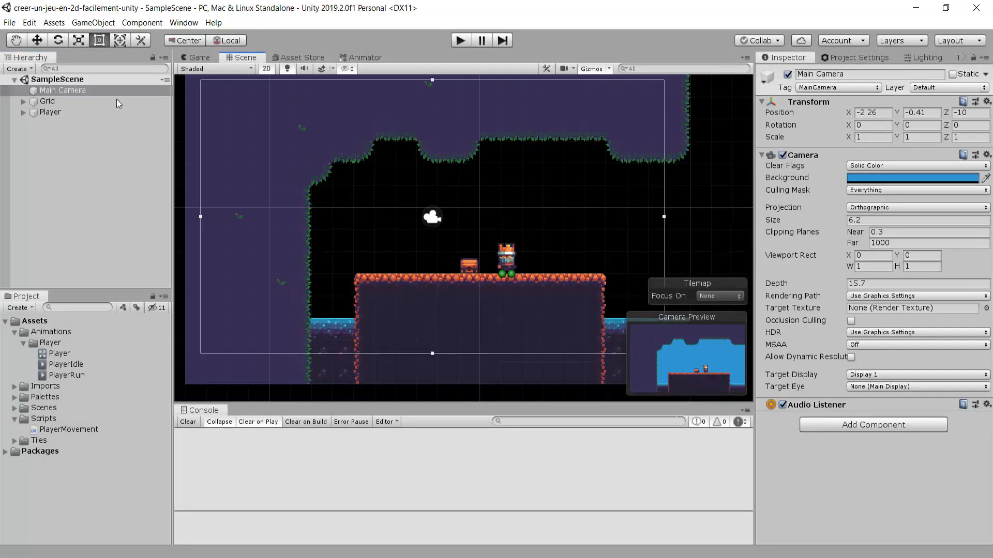
left_click(37, 40)
left_click(62, 90)
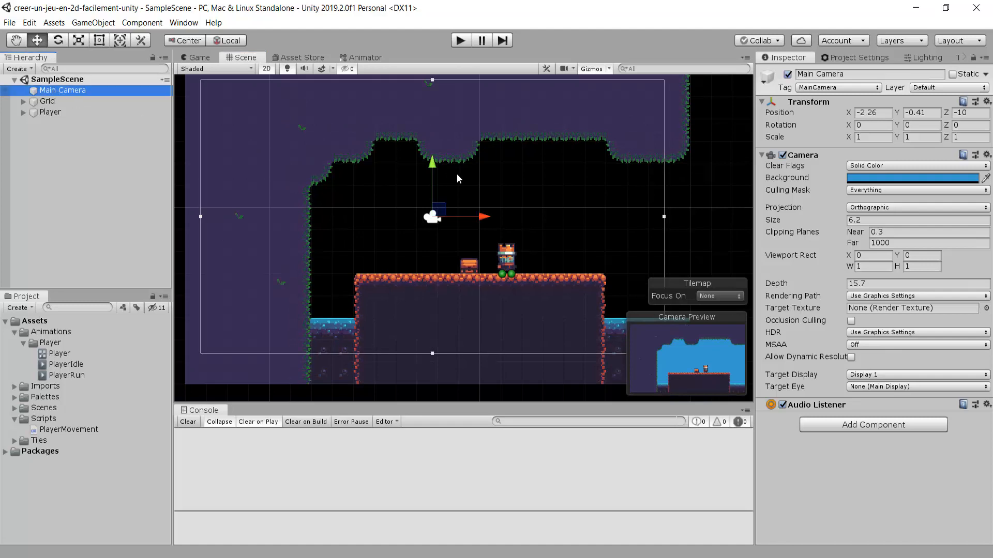
key("f")
left_click_drag(393, 223, 480, 271)
Fine-tune the Main Camera's position on the player to about X 1.297, Y -2.353, and check the framing in the Game view
scroll(486, 271, "up", 6)
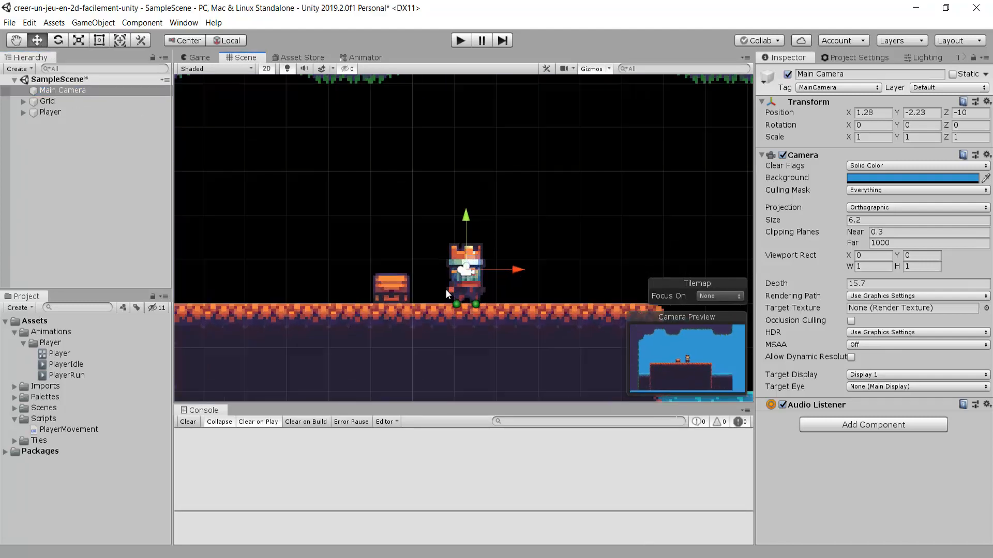
scroll(490, 286, "up", 4)
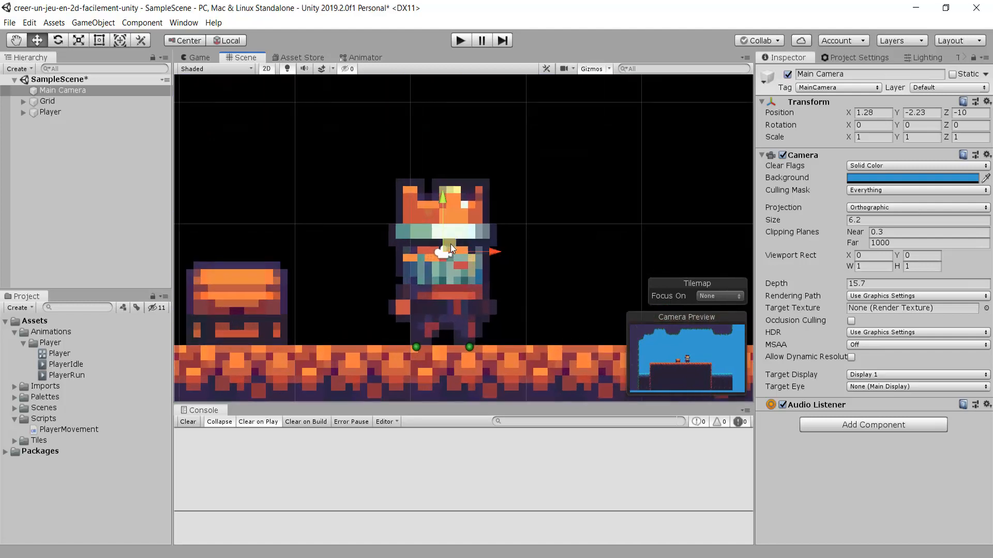
left_click_drag(451, 244, 452, 259)
key("ctrl+2")
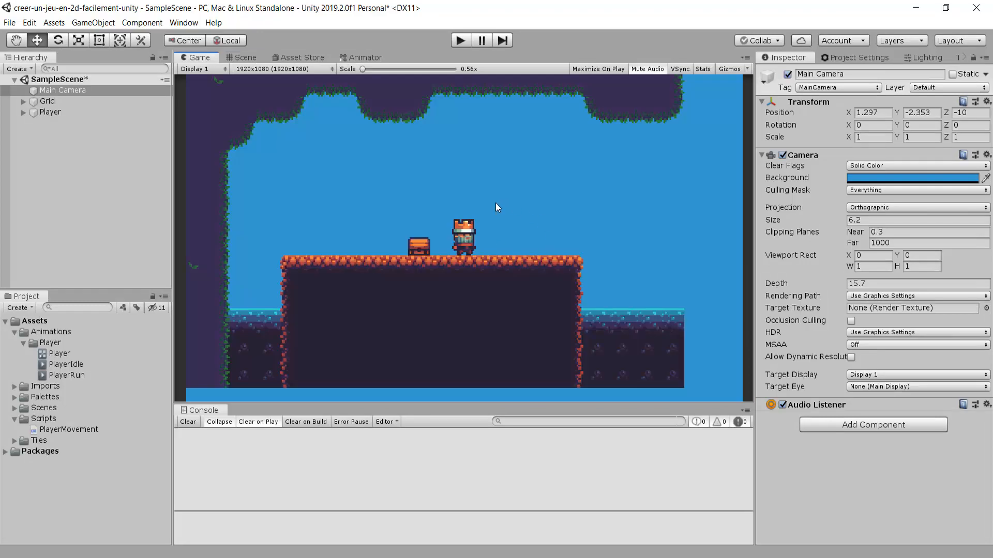
left_click(253, 57)
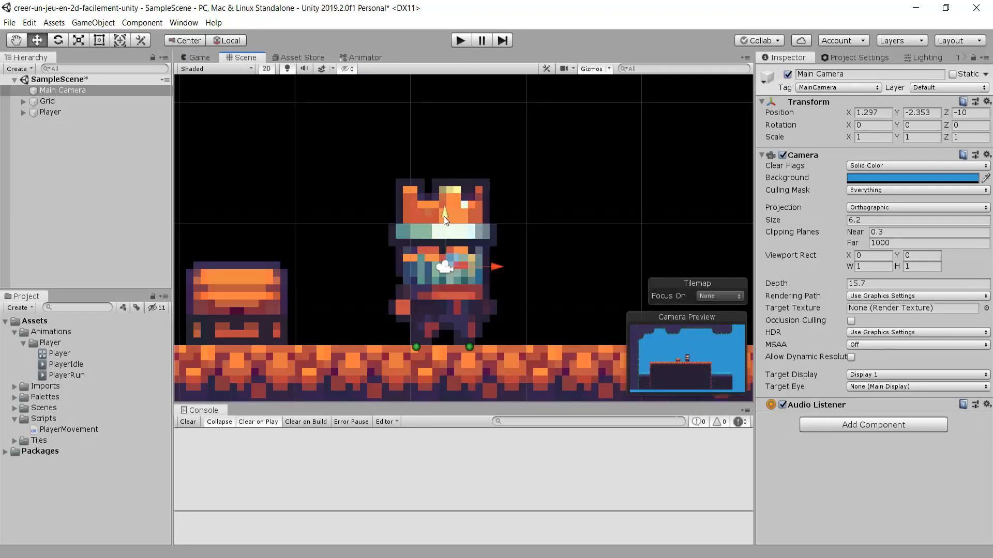
Check the camera framing in the Game view and add a new script component named CameraFollow to the Main Camera
left_click(195, 58)
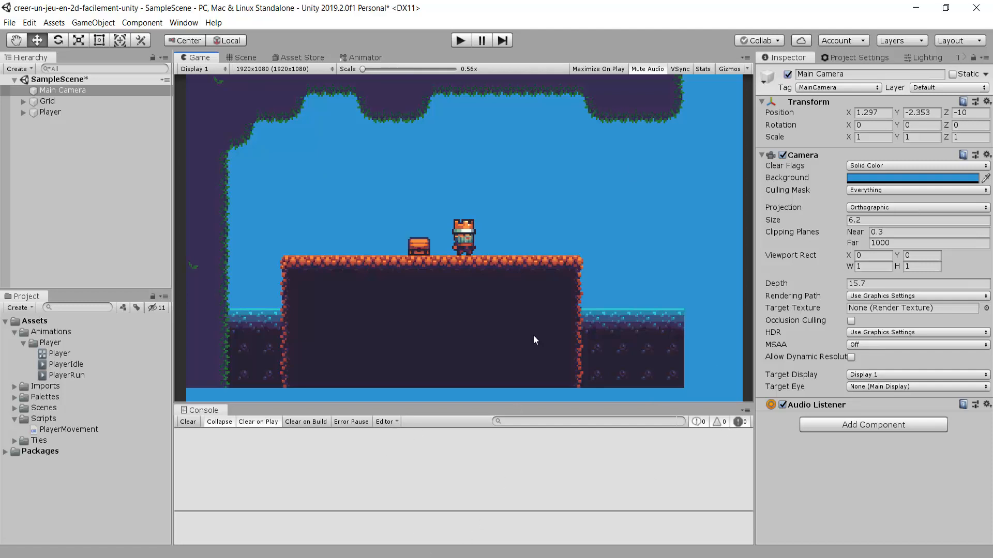
key("ctrl+1")
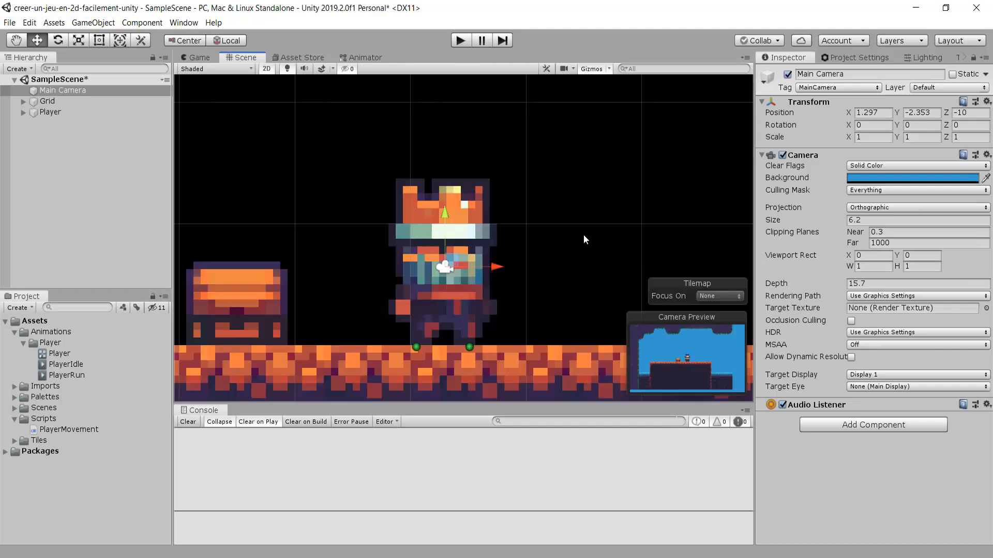
left_click(869, 426)
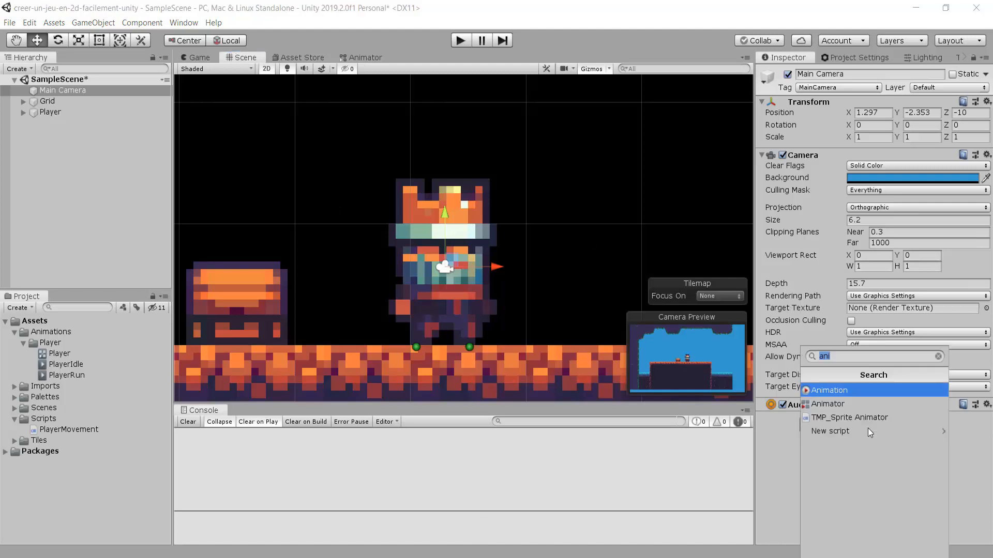
left_click(968, 446)
left_click(868, 427)
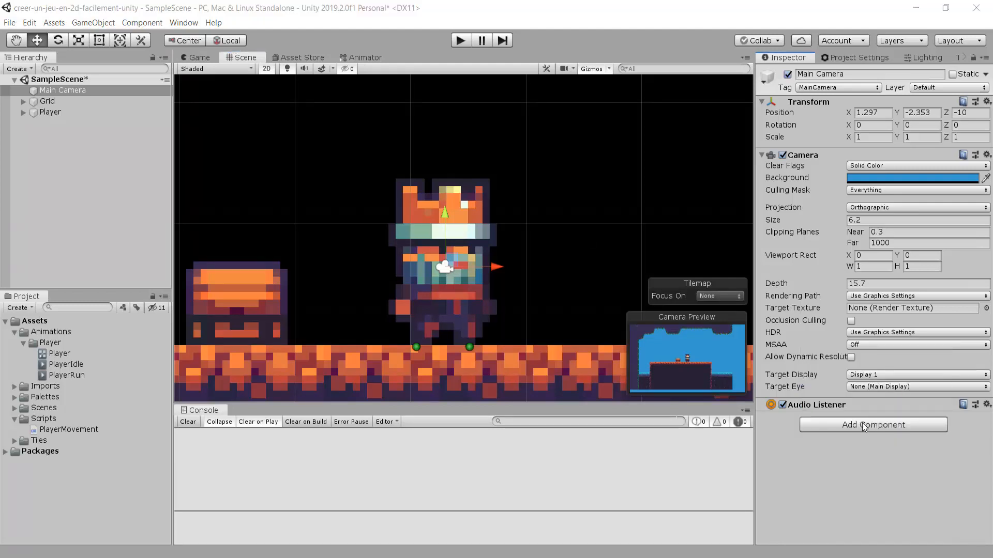
type("CameraFollow")
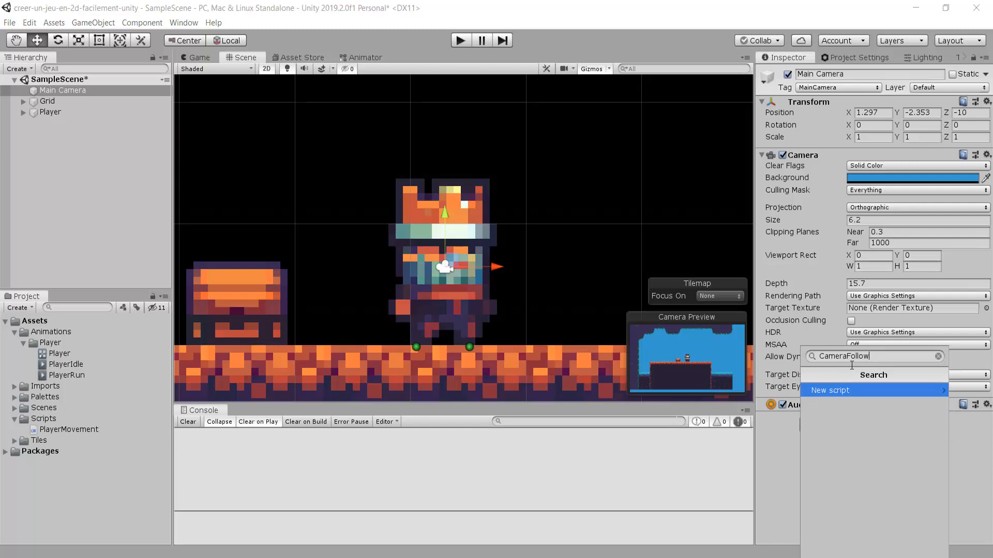
key("Return")
left_click(899, 545)
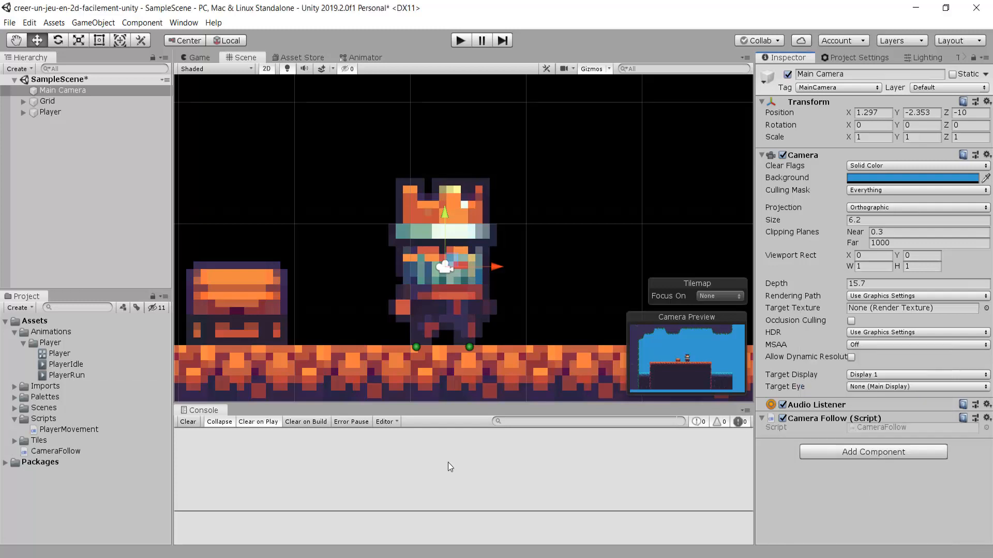
Move the CameraFollow script into the Scripts folder and collapse the Animations folder and its Player subfolder
left_click(37, 454)
left_click_drag(37, 454, 44, 420)
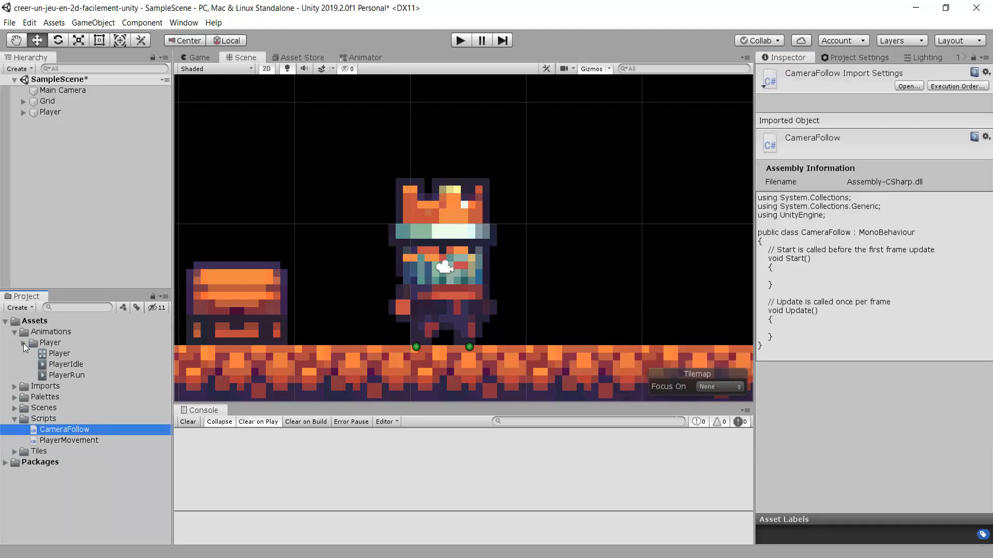
left_click(22, 343)
left_click(15, 332)
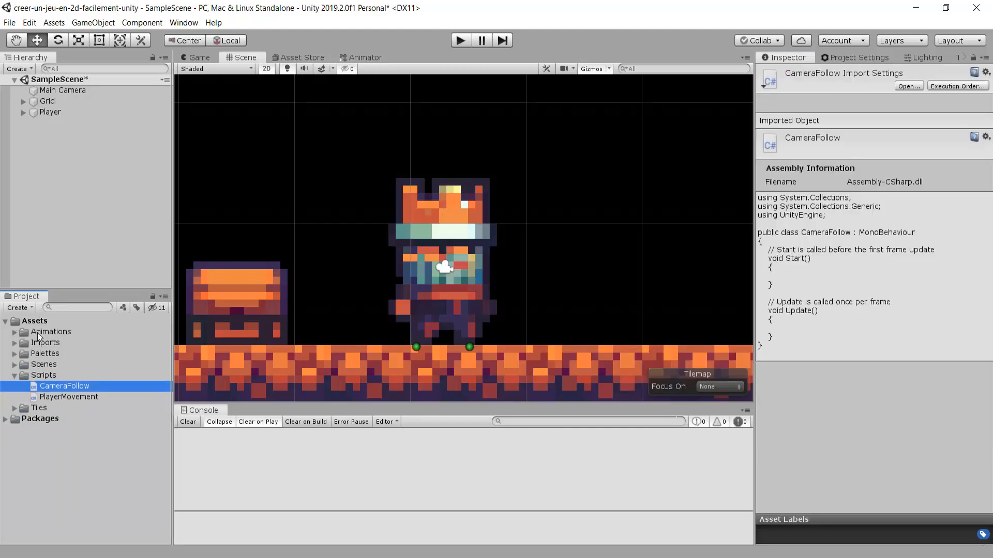
Open CameraFollow in Visual Studio and delete the System.Collections using directives, the Start method and the comment above Update
double_click(62, 387)
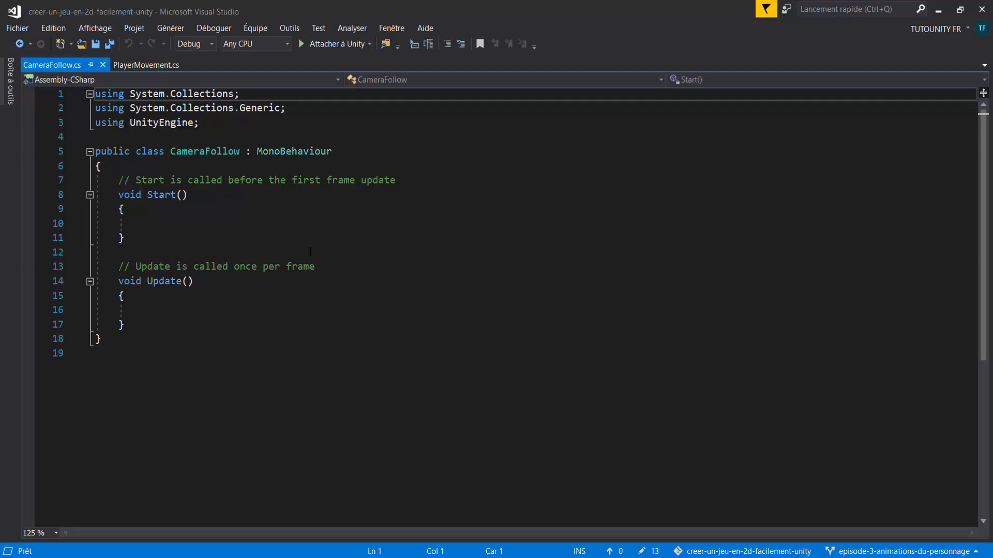
left_click_drag(219, 123, 95, 94)
left_click(212, 123)
key("Delete")
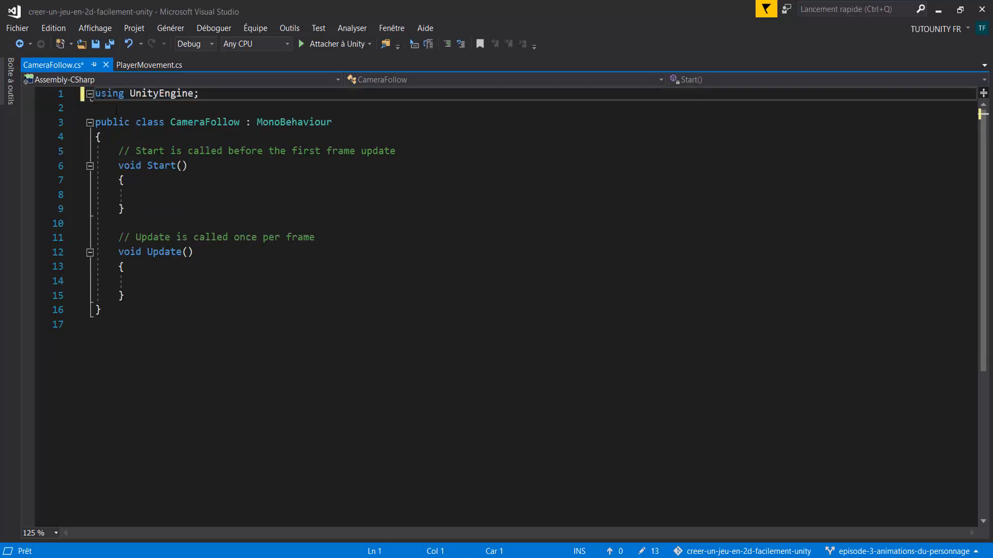
left_click_drag(94, 150, 127, 209)
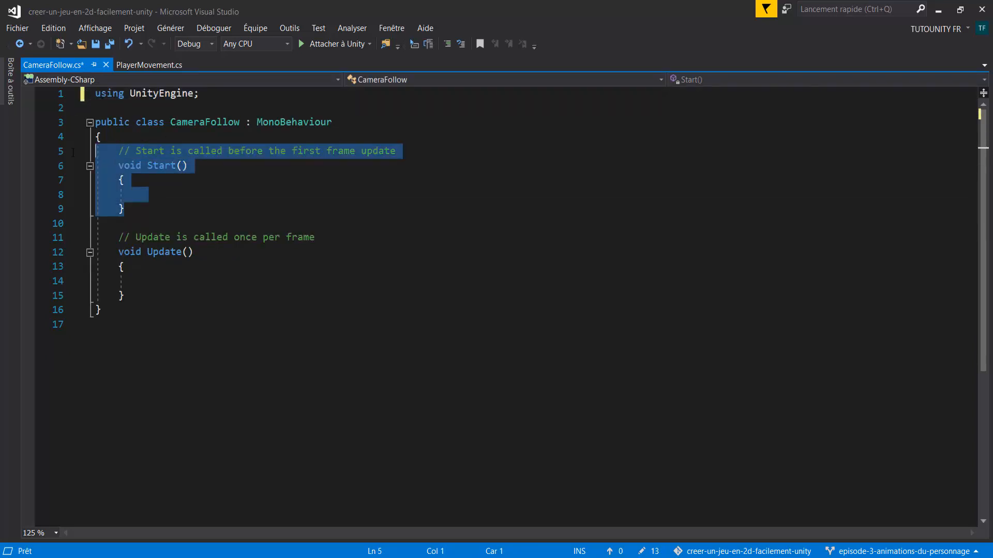
key("Delete")
key("Delete")
left_click_drag(315, 166, 120, 166)
key("Delete")
Declare the public fields "GameObject player" and "float timeOffset" at the start of the CameraFollow class
key("Up")
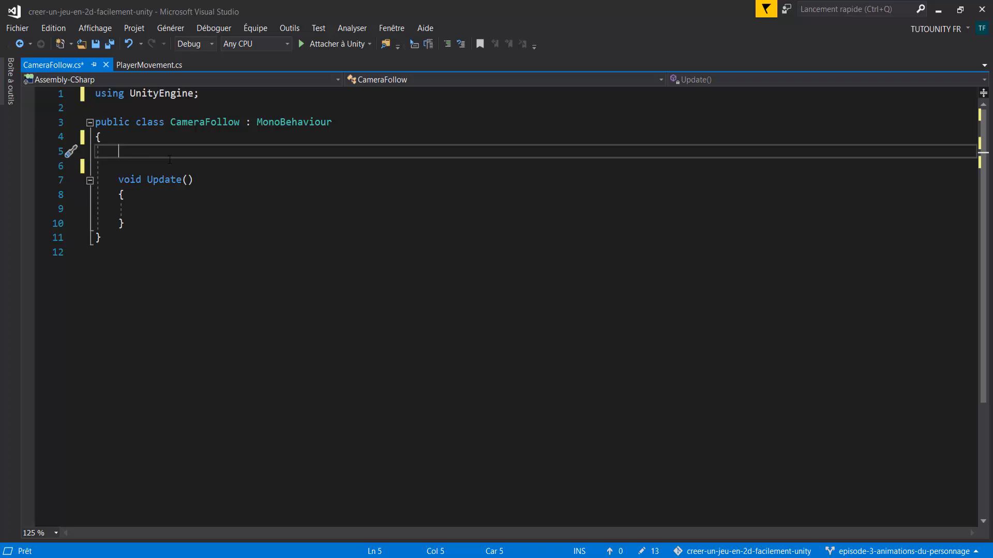
type("public Game")
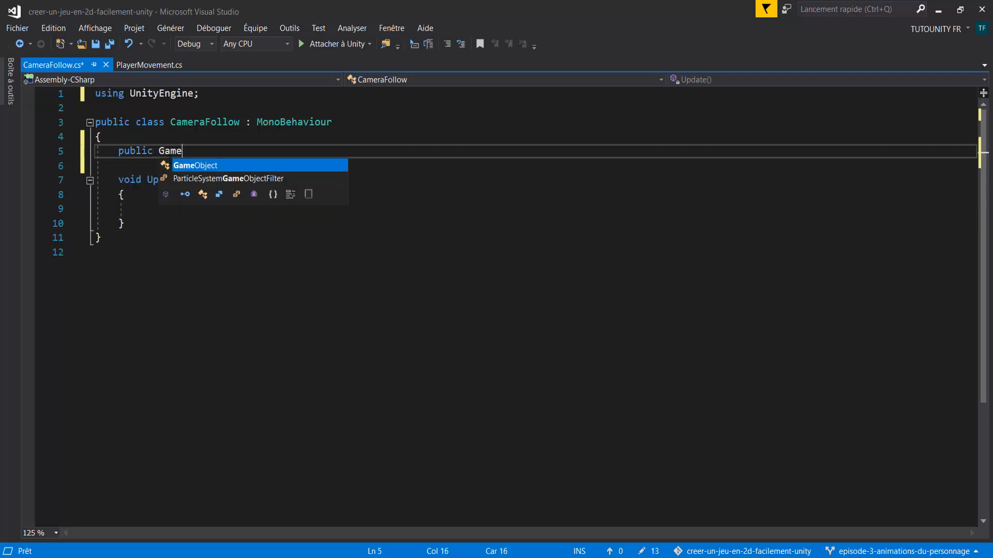
key("Tab")
type("player;")
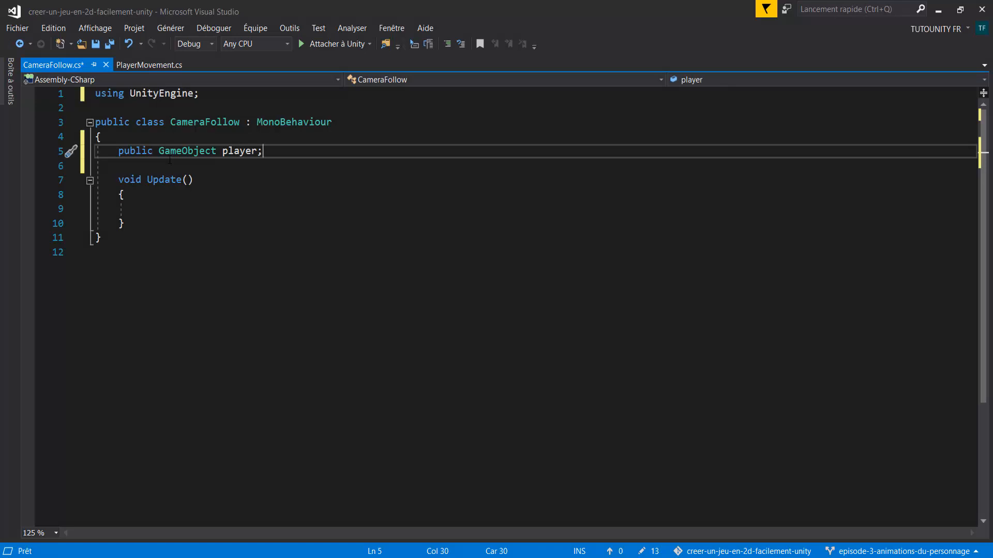
key("Return")
type("public")
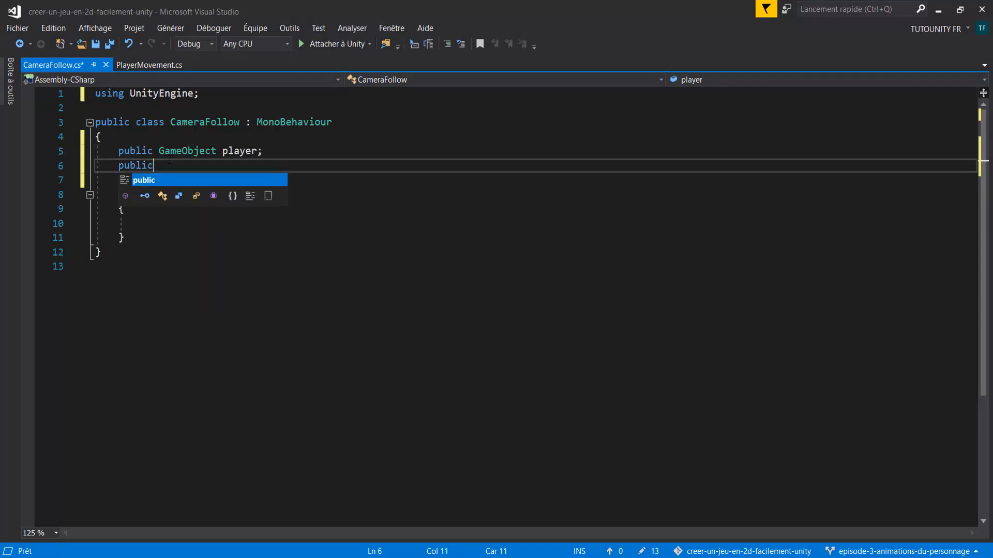
type(" float t")
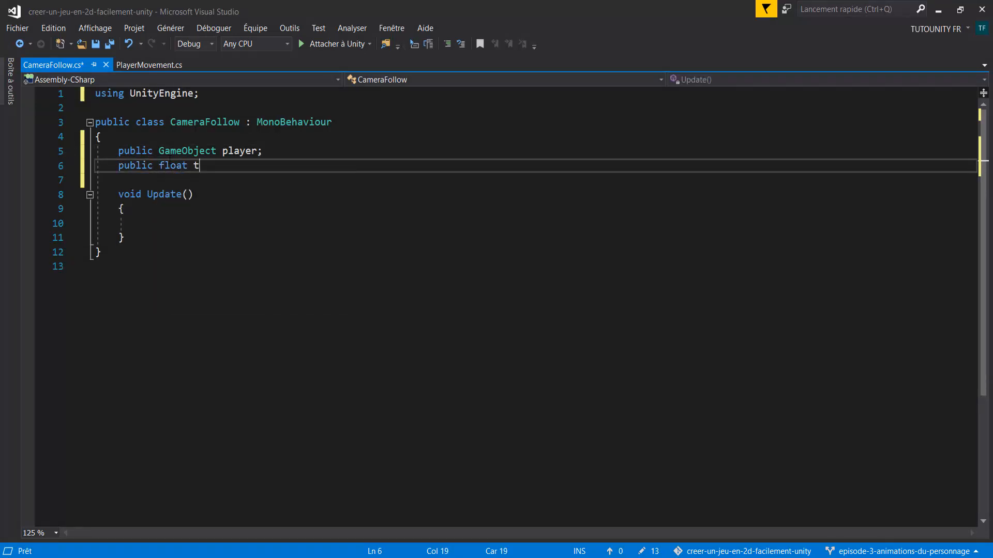
type("imeOffset;")
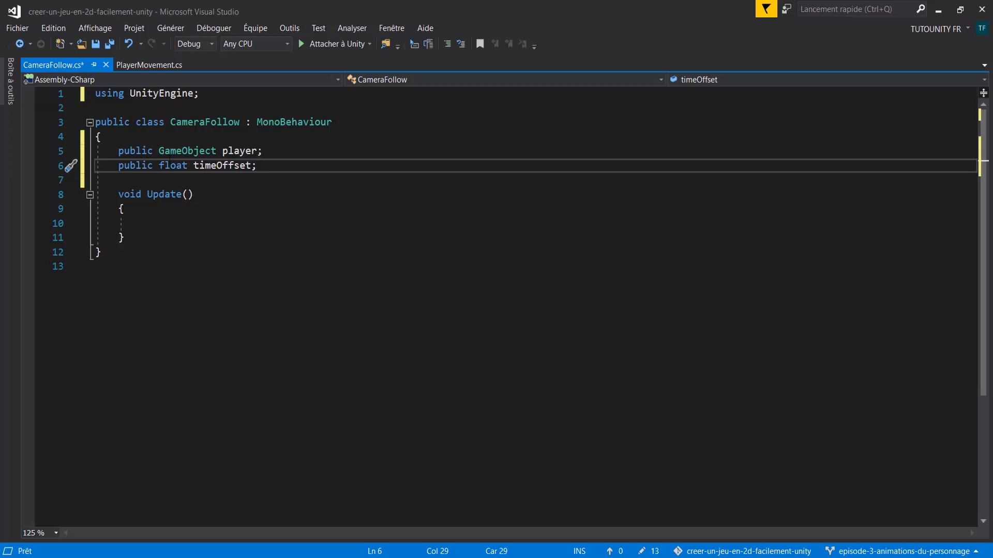
Declare a public Vector3 field named posOffset below timeOffset
key("Return")
type("public Vector")
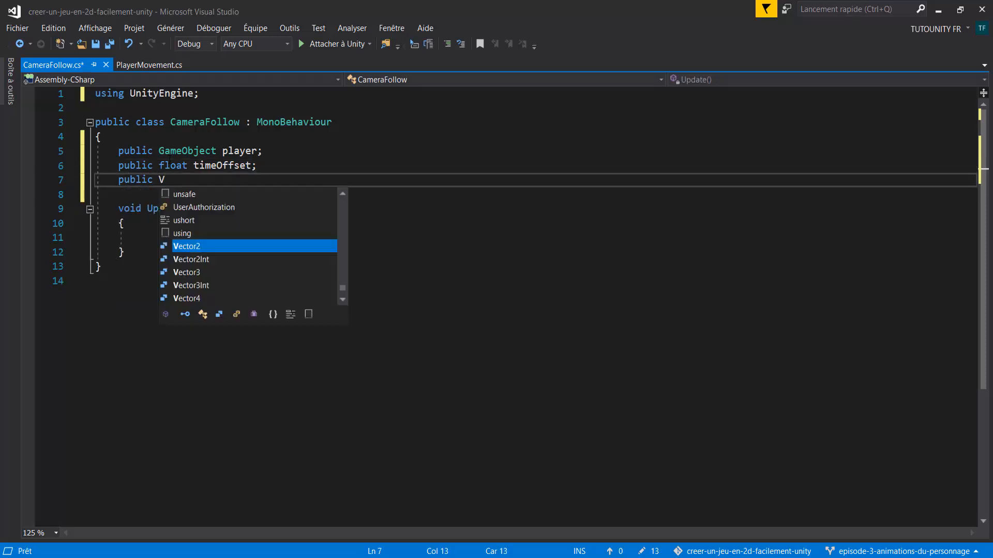
key("Down")
key("Down")
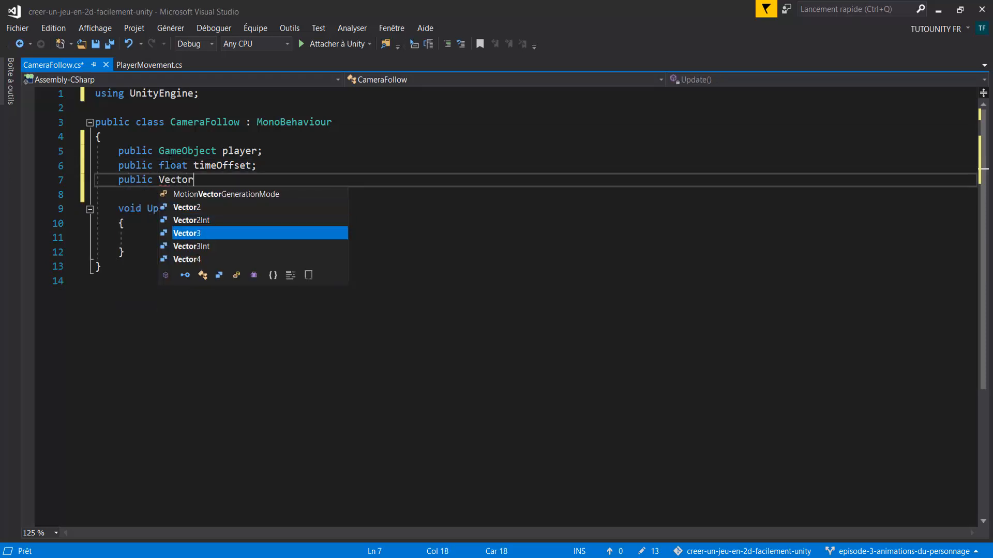
key("Tab")
type("pos")
type("O")
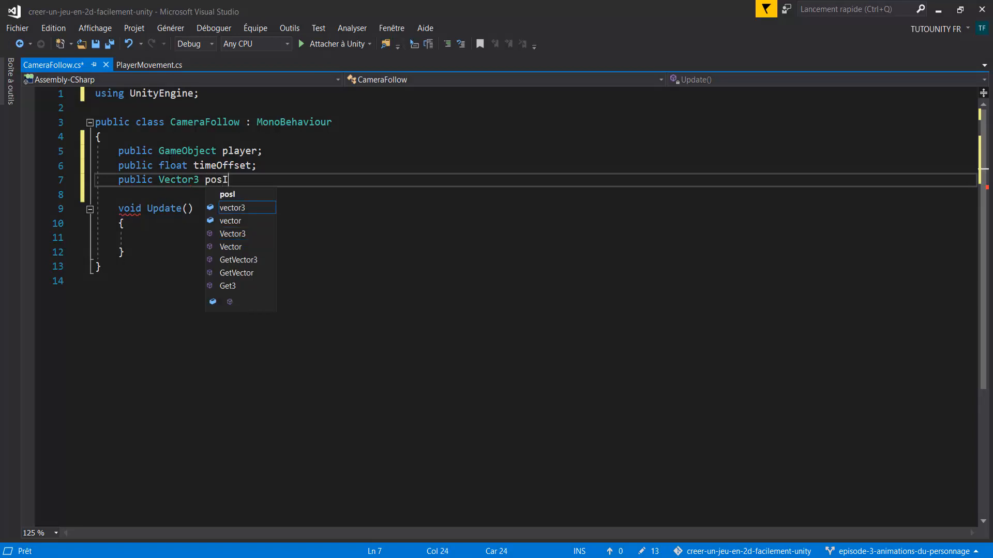
type("set;")
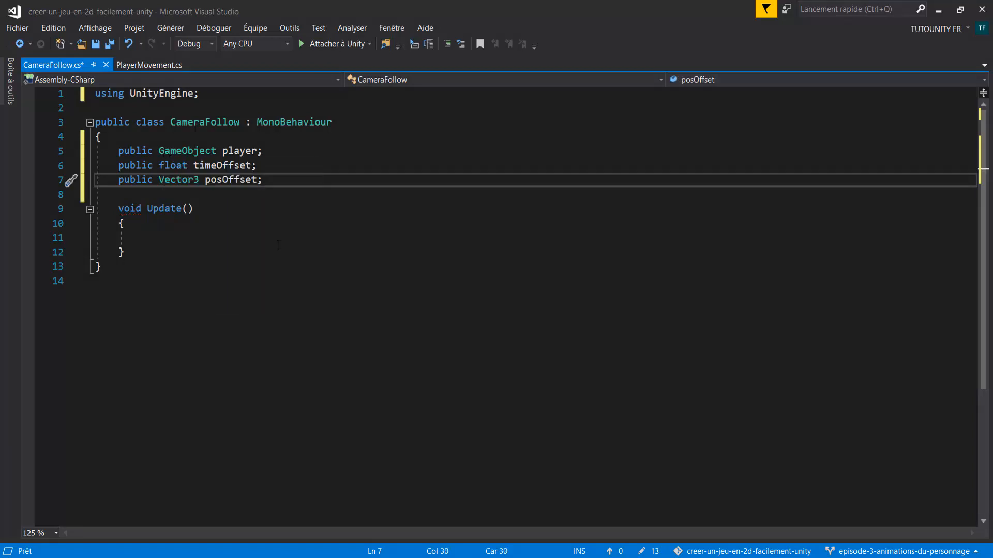
Declare a private Vector3 field named velocity after a blank line below the public fields
key("Return")
key("Return")
type("private ")
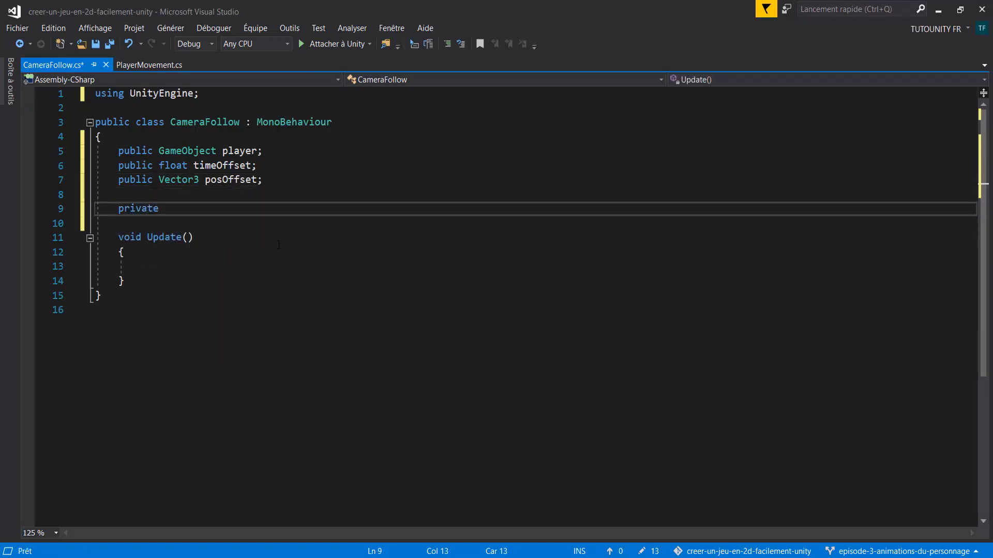
type("Vector3 ")
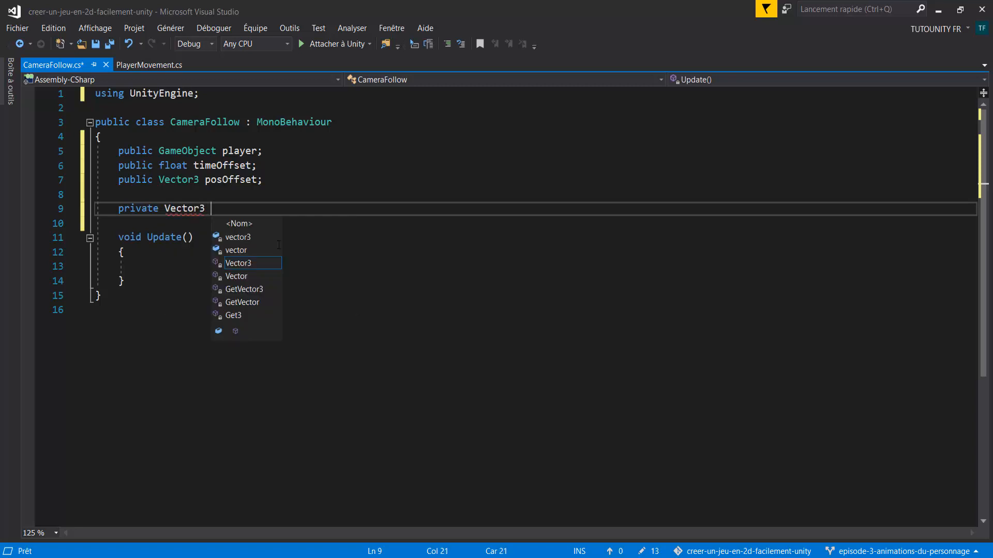
type("velocity;")
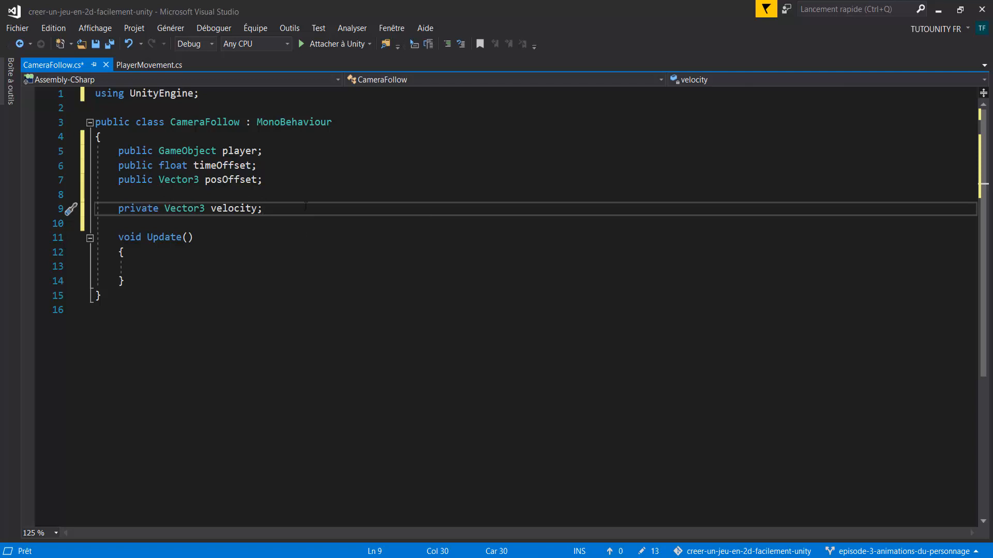
Examine how the PlayerMovement script declares velocity and passes it by reference to Vector3.SmoothDamp
left_click(181, 270)
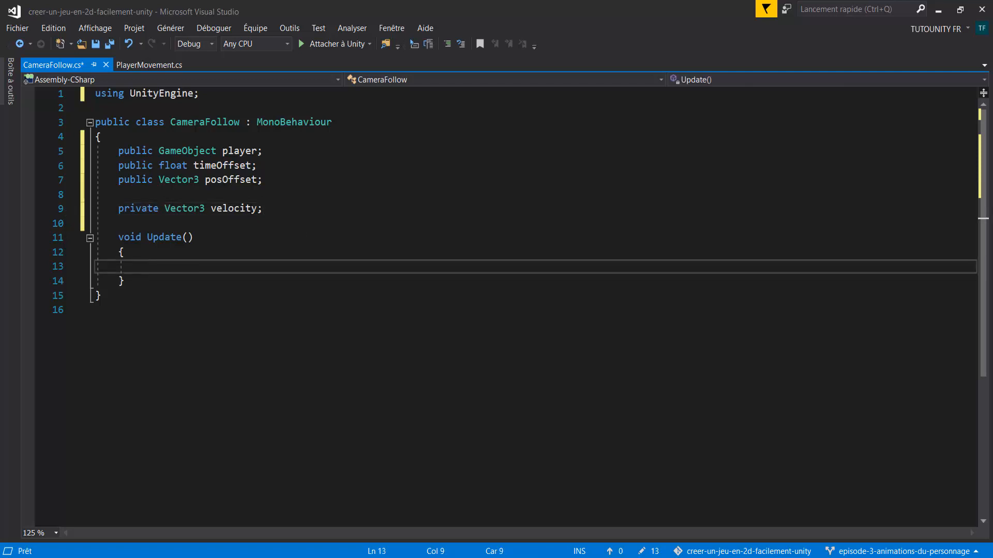
left_click(149, 65)
scroll(235, 214, "up", 9)
scroll(236, 214, "up", 4)
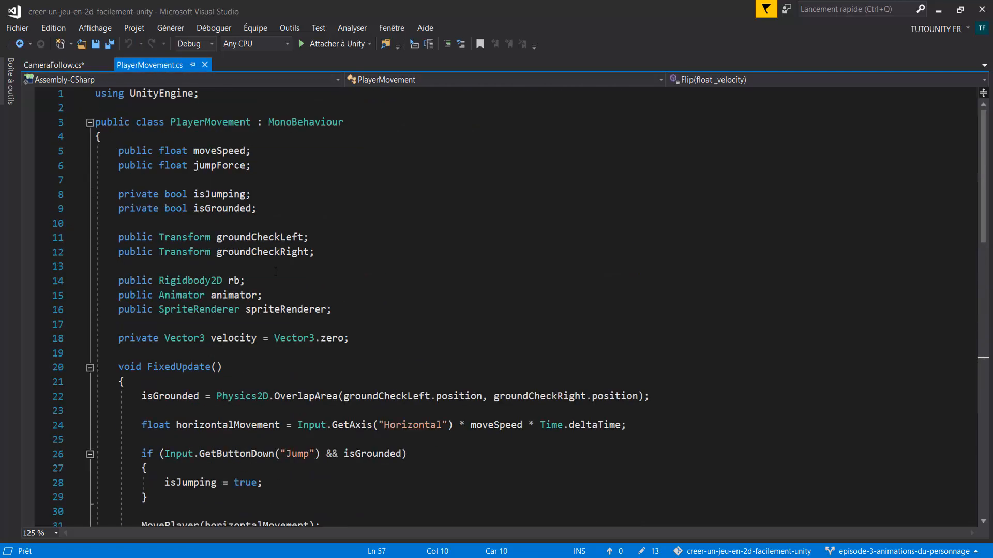
double_click(235, 339)
scroll(296, 201, "down", 3)
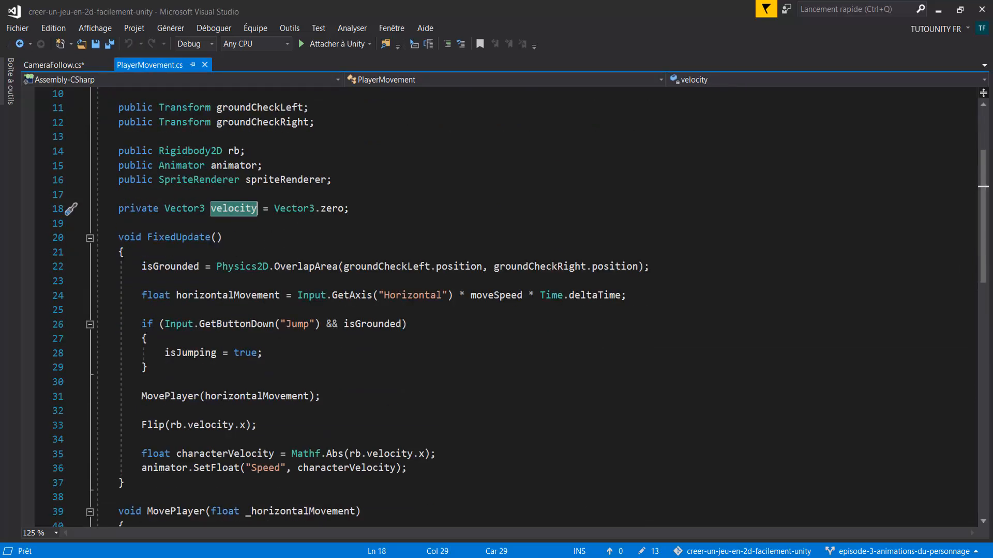
scroll(296, 201, "down", 3)
scroll(297, 200, "down", 3)
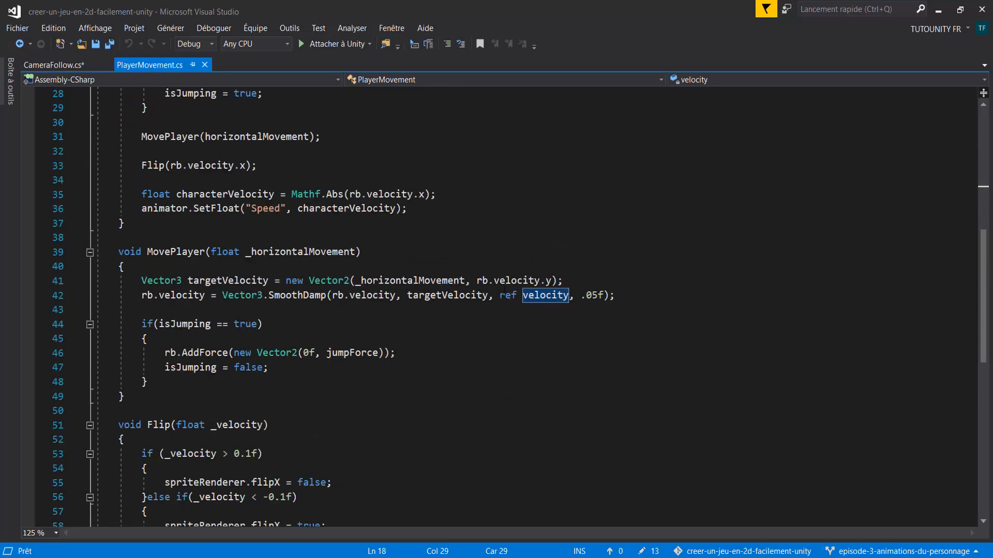
scroll(513, 212, "down", 3)
scroll(519, 186, "up", 2)
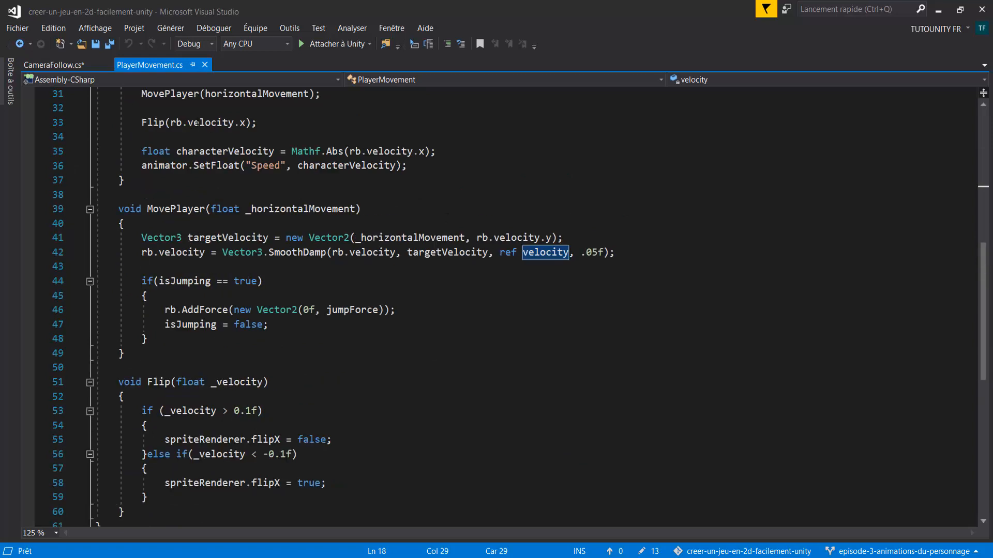
In CameraFollow's Update method, start assigning transform.position the result of a Vector3.SmoothDamp call
left_click(54, 64)
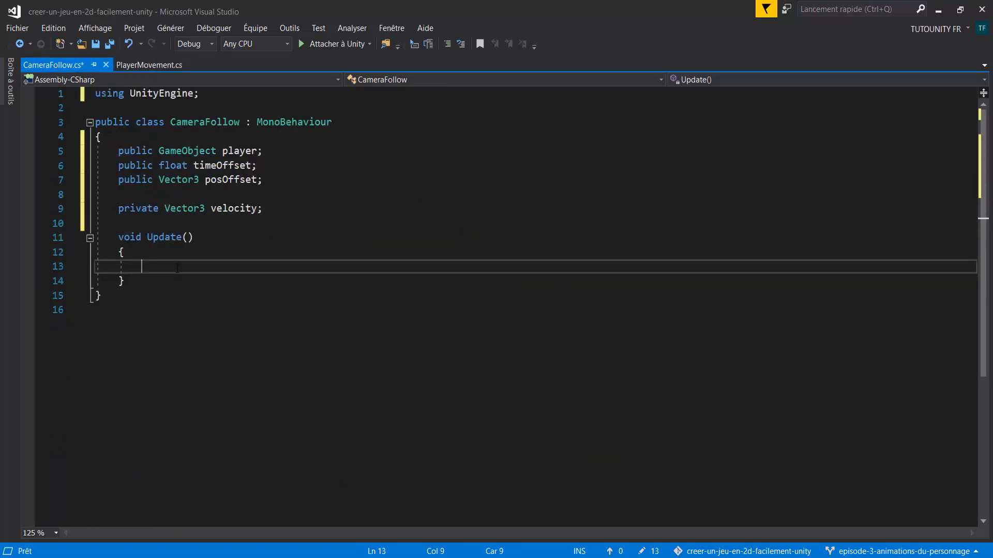
type("tran")
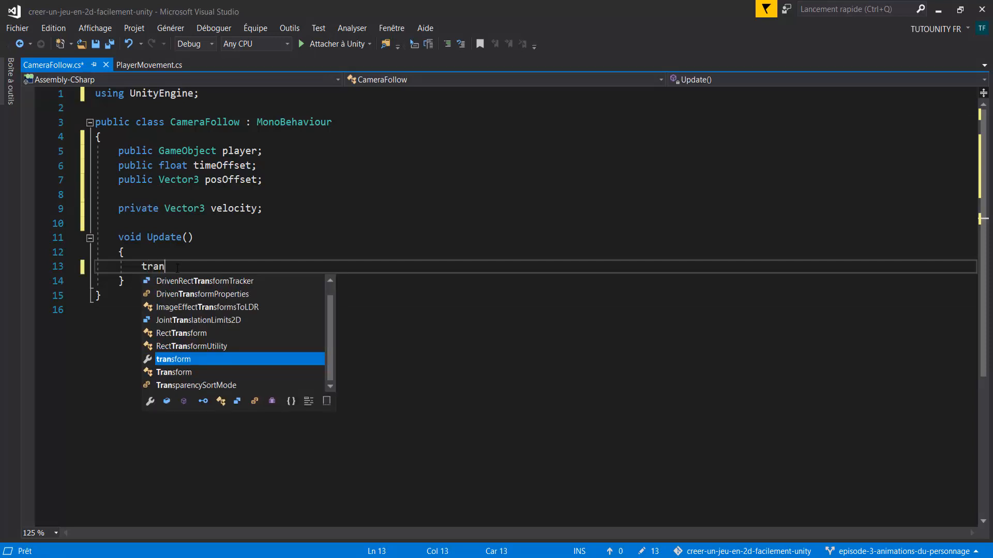
key("Tab")
type(".position")
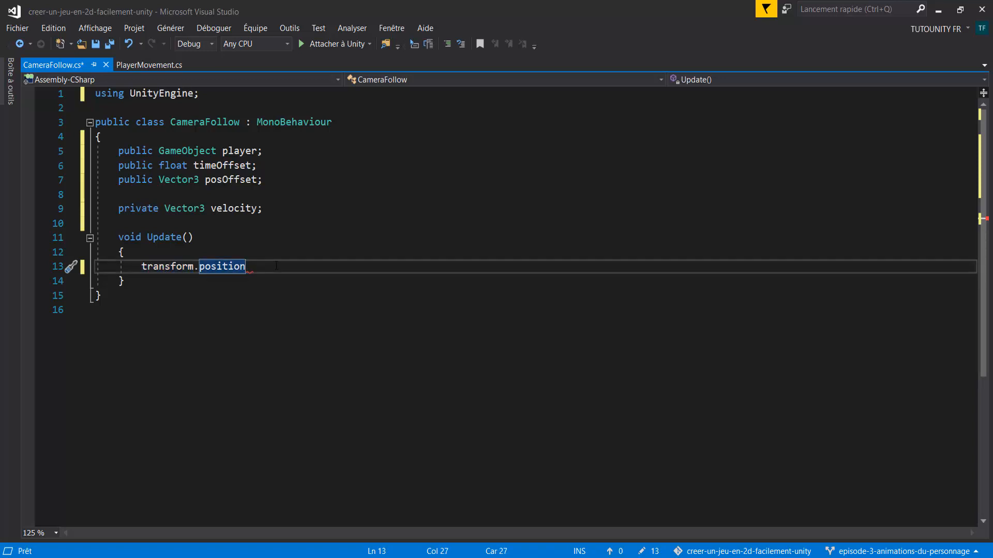
type("= V")
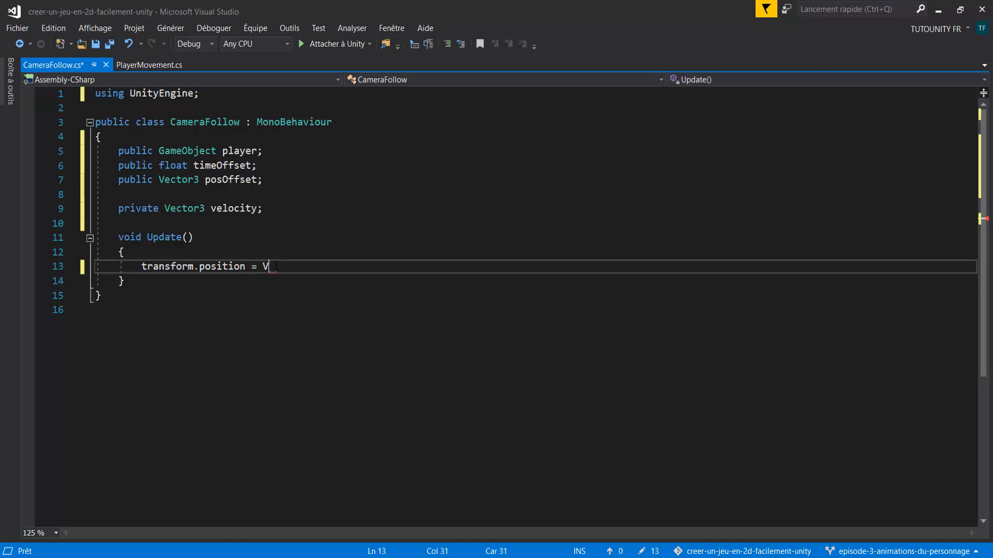
type("ecto")
key("Tab")
type(".Smoo")
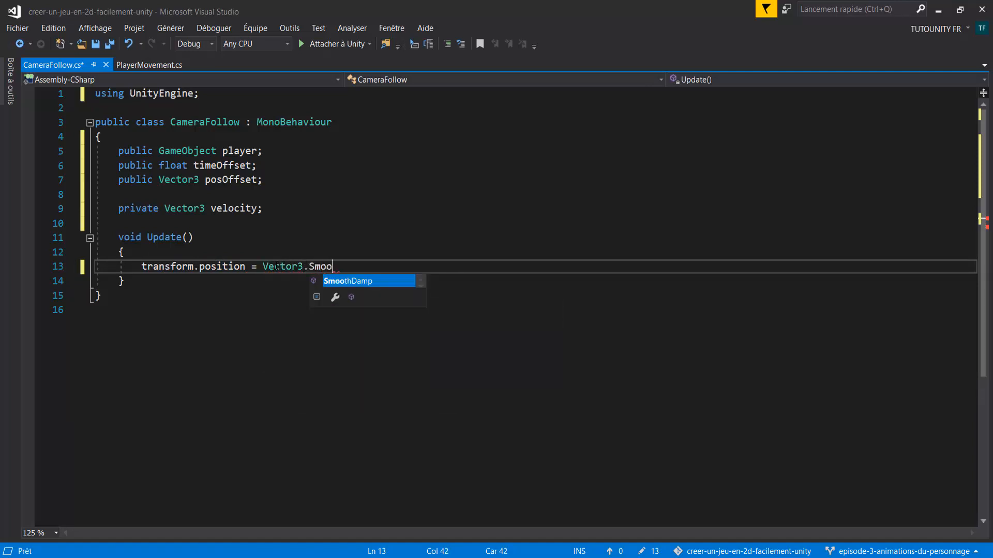
key("Tab")
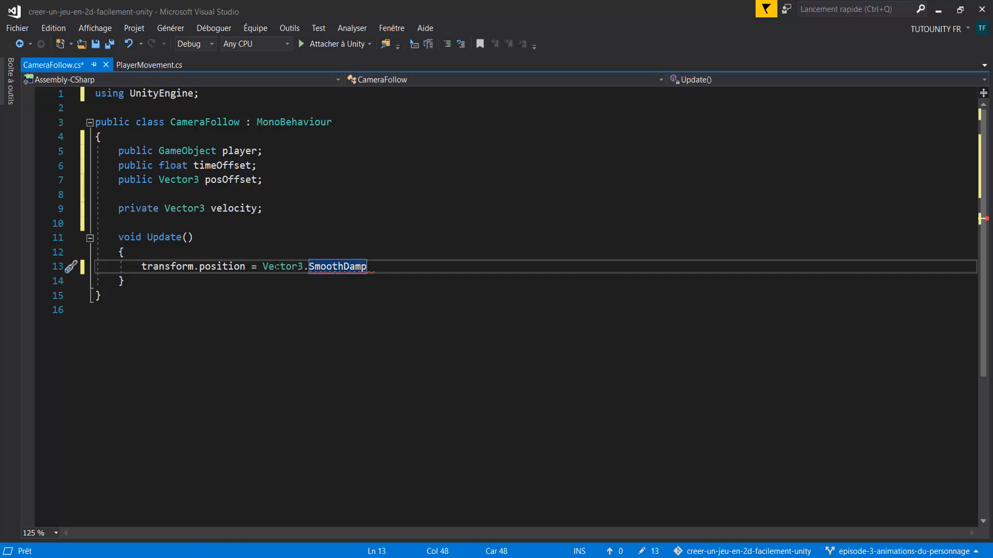
type("(")
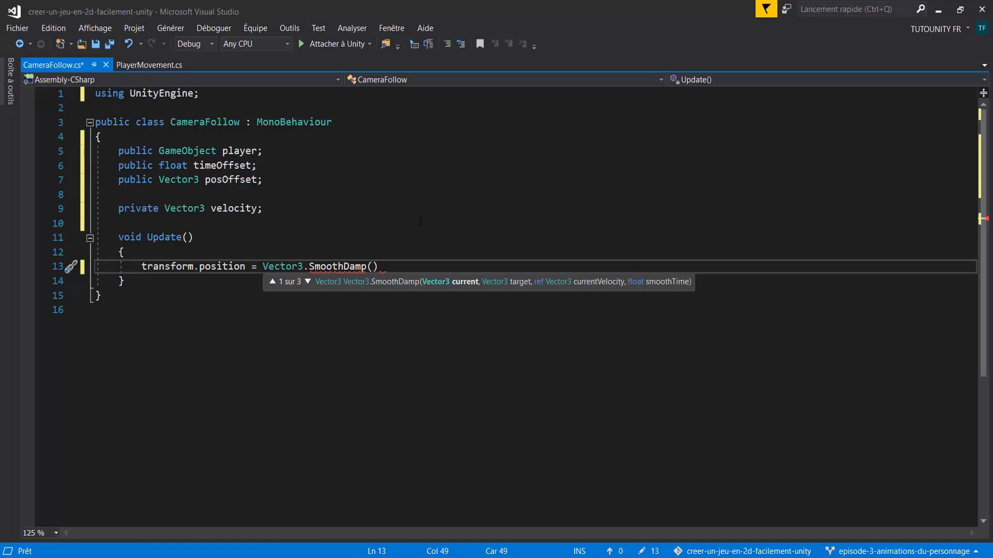
Pass transform.position as SmoothDamp's current position and player.transform.position + posOffset as its target
type("transform.")
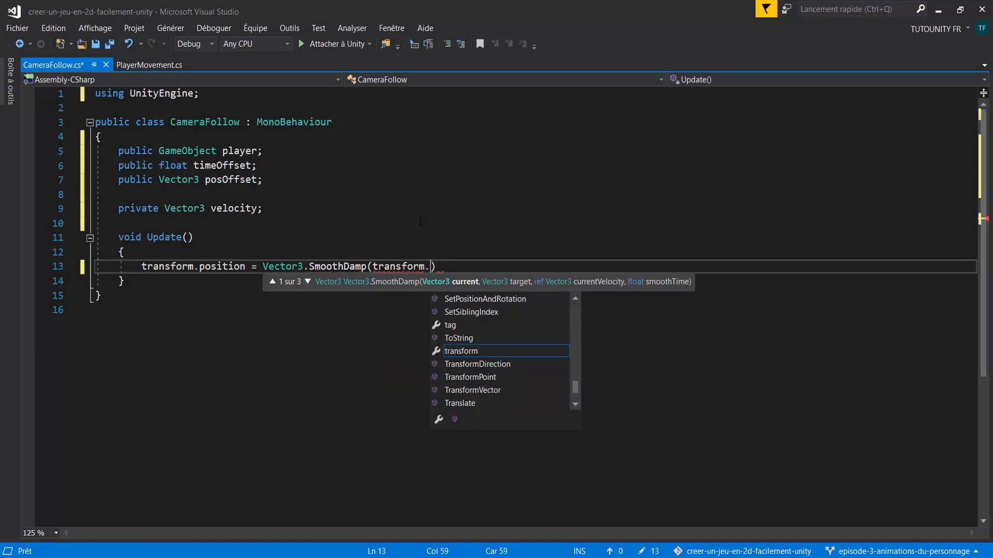
type("position")
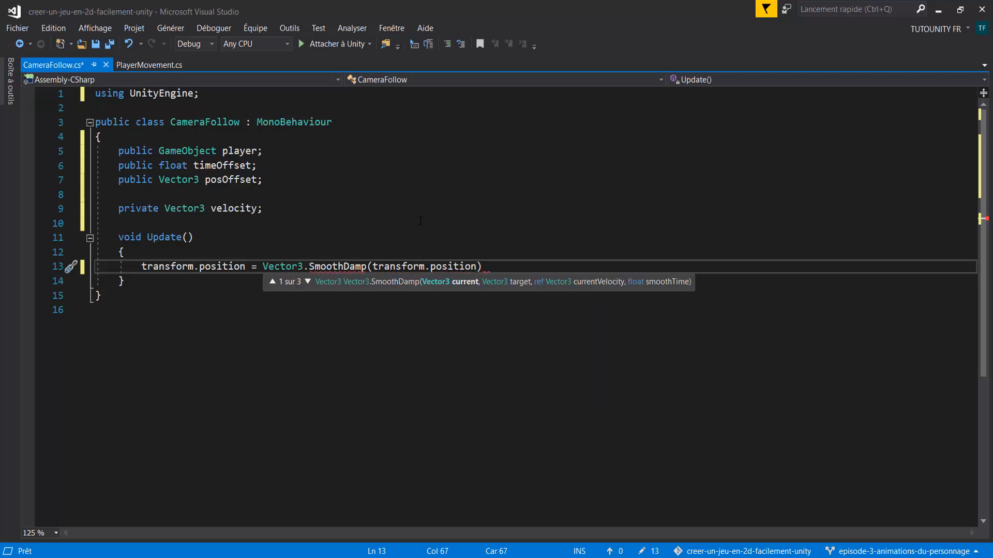
type(", player")
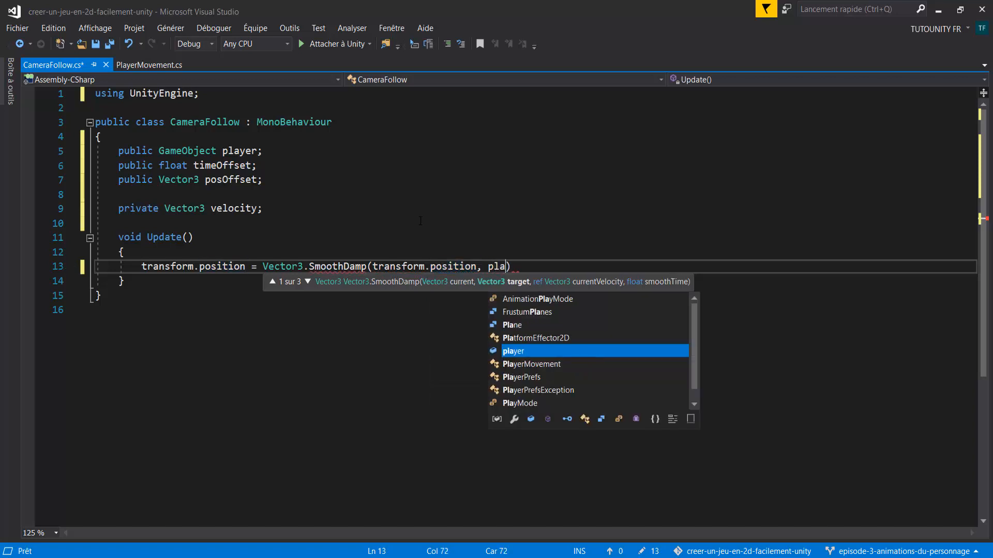
type(".transform.")
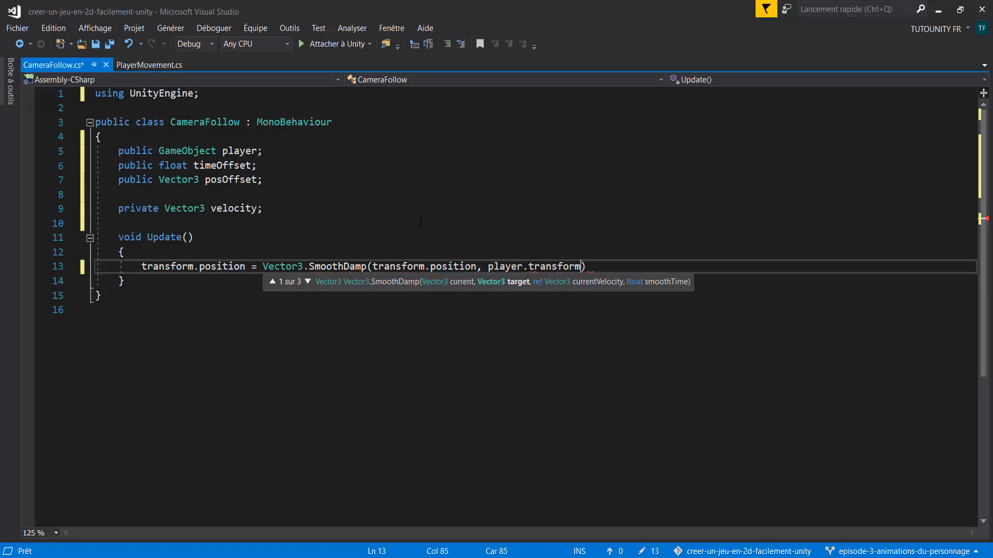
type("position")
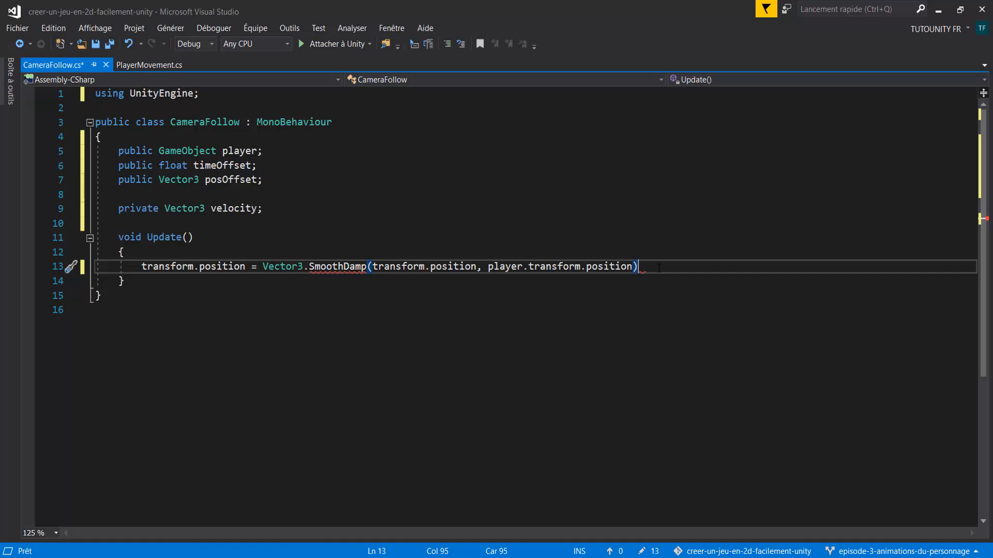
type("+ posOffset")
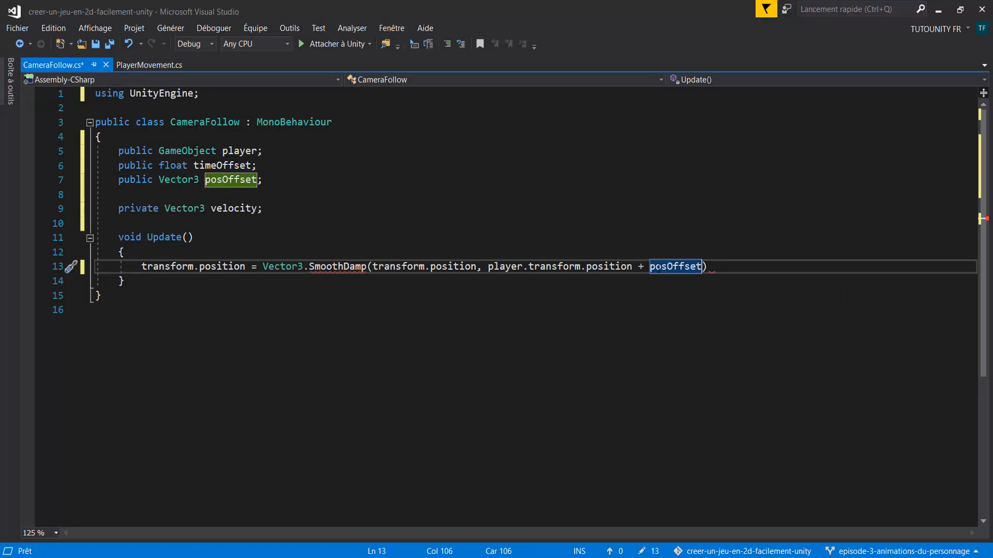
type(",")
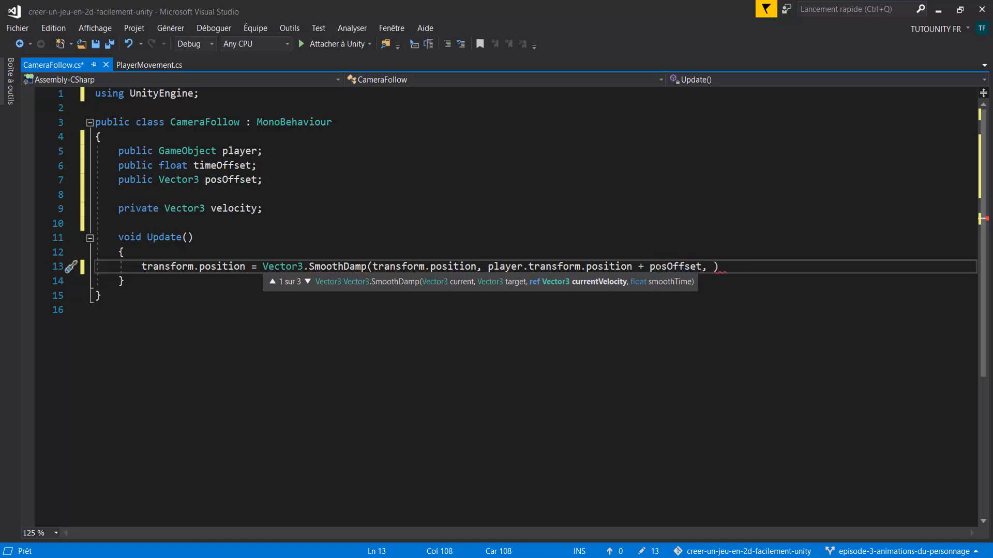
Complete the SmoothDamp call with the arguments ref velocity and timeOffset, end the statement, and save the CameraFollow script
type(" ref velo")
key("Tab")
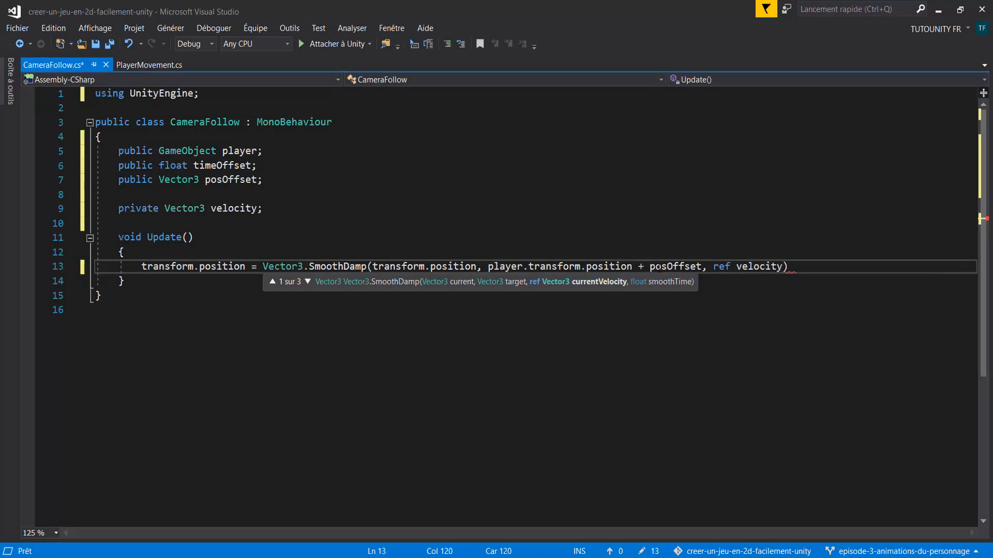
type(", ")
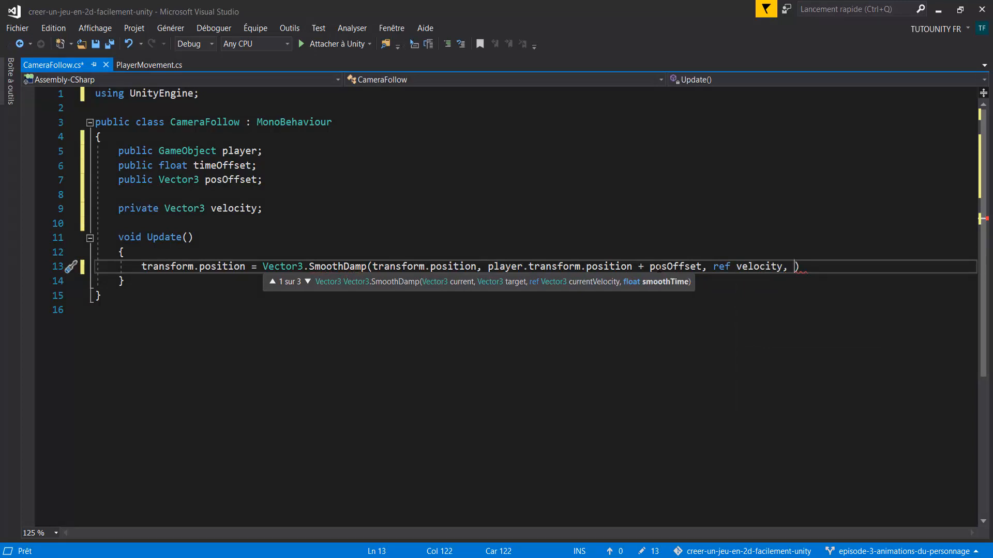
type("timeO")
key("Tab")
type(")")
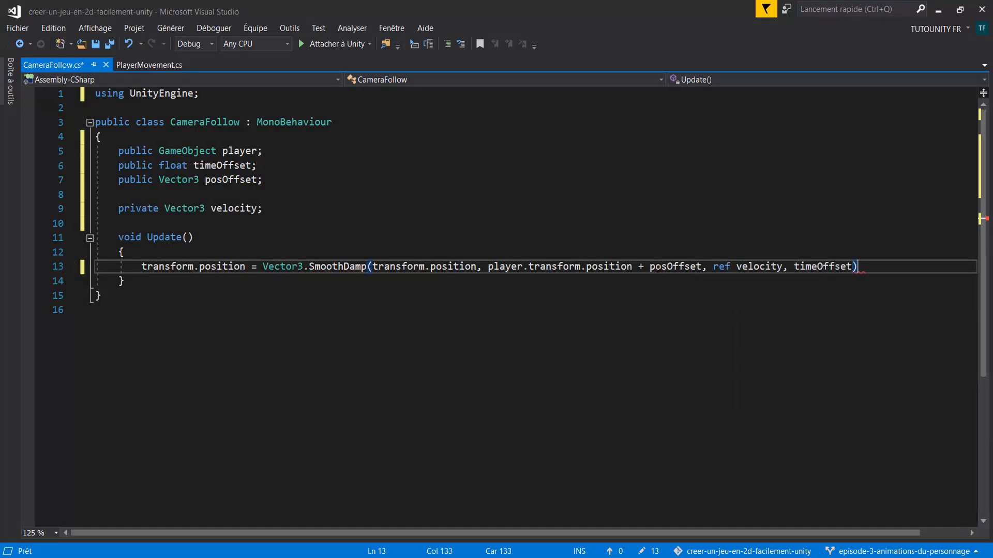
type(";")
key("ctrl+s")
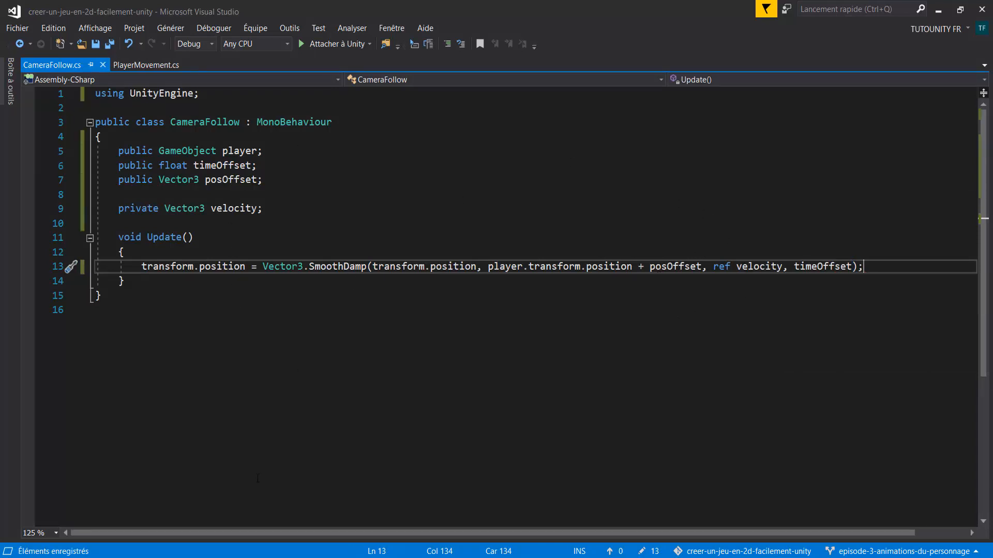
Switch to Unity and assign the Player object as the Player reference of the Main Camera's Camera Follow script
key("alt+Tab")
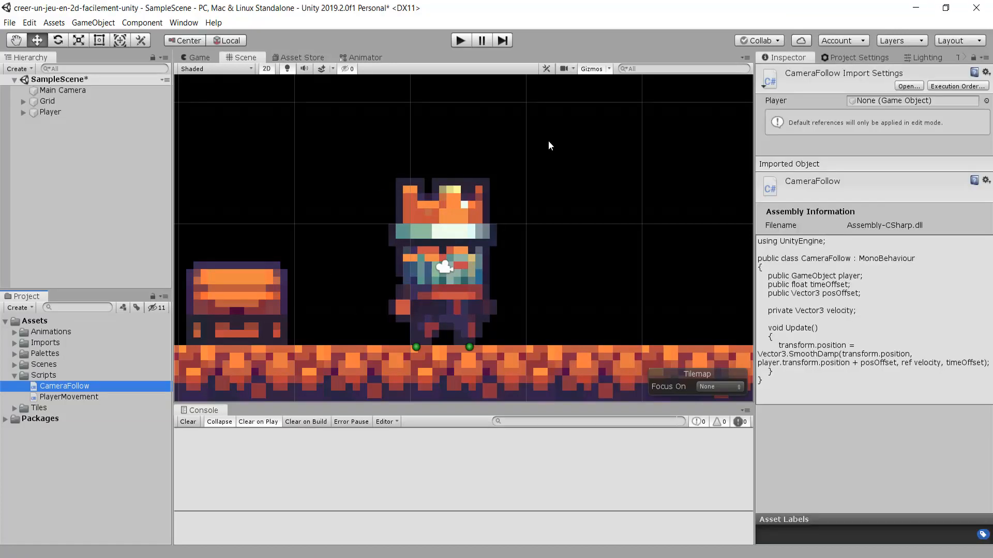
left_click(61, 90)
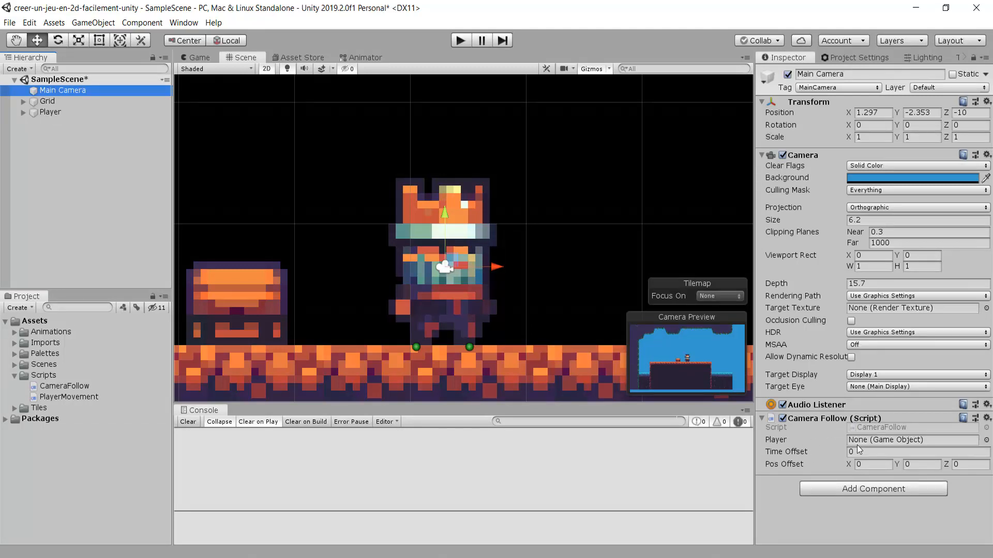
left_click_drag(50, 112, 869, 442)
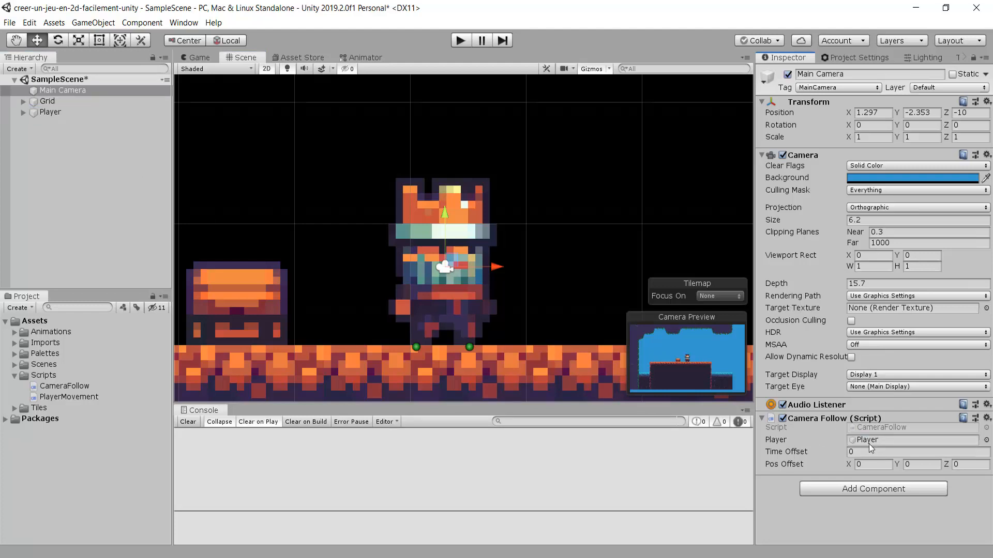
Play-test the scene, checking the camera in both the Scene and Game views, and stop the test
left_click(460, 40)
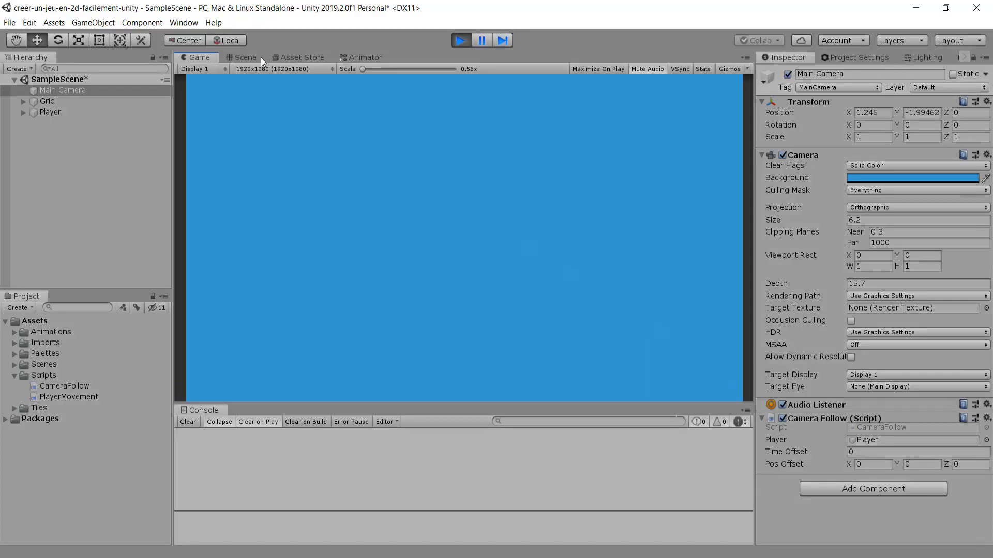
left_click(243, 57)
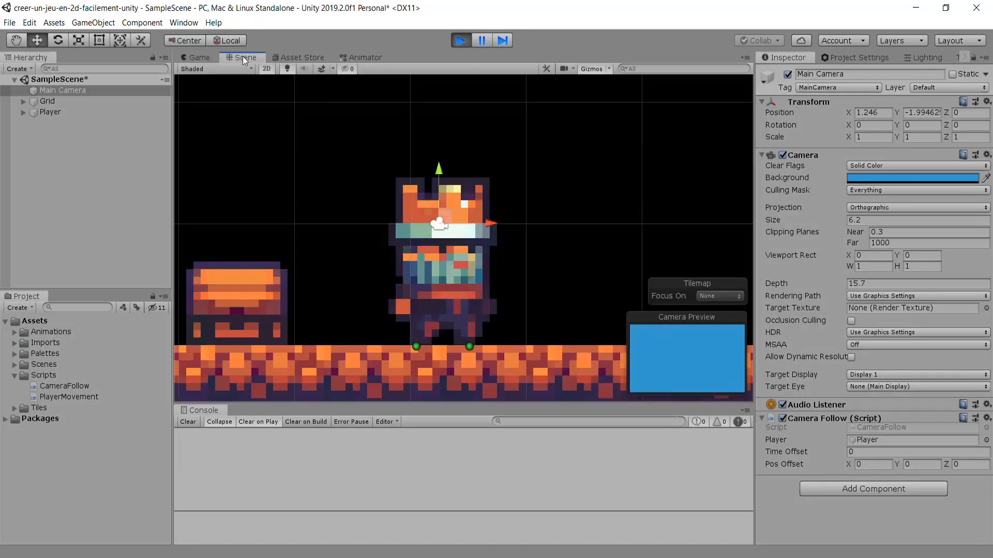
scroll(356, 158, "up", 4)
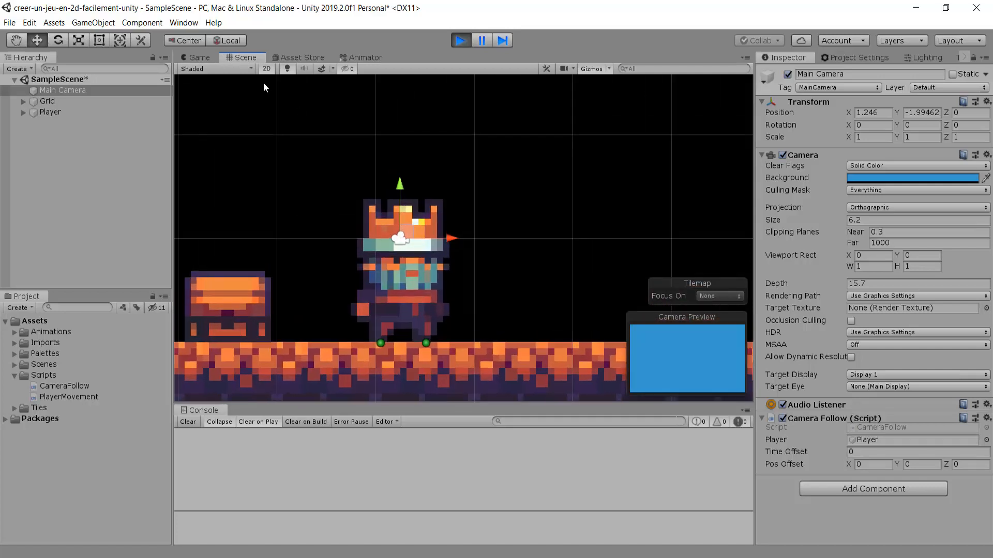
left_click(198, 57)
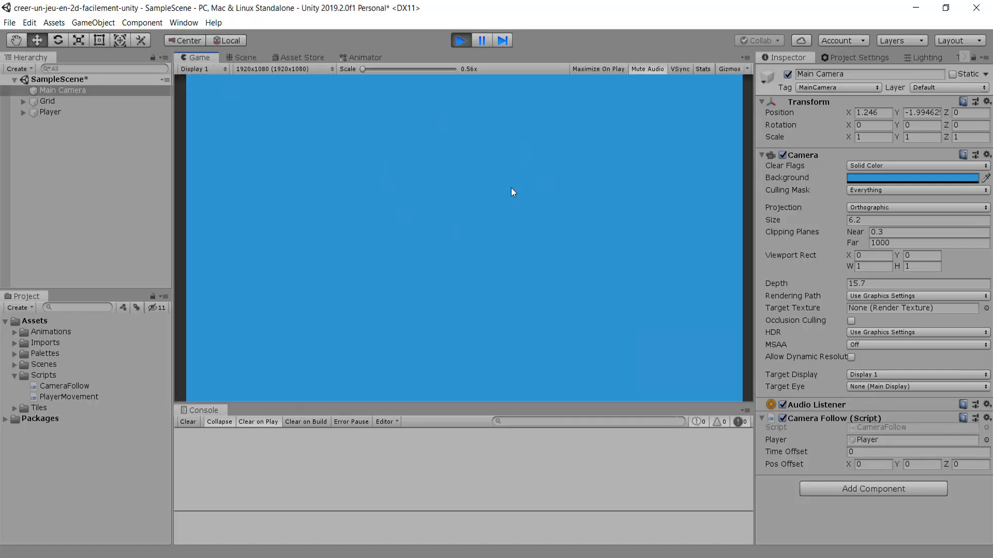
left_click(460, 40)
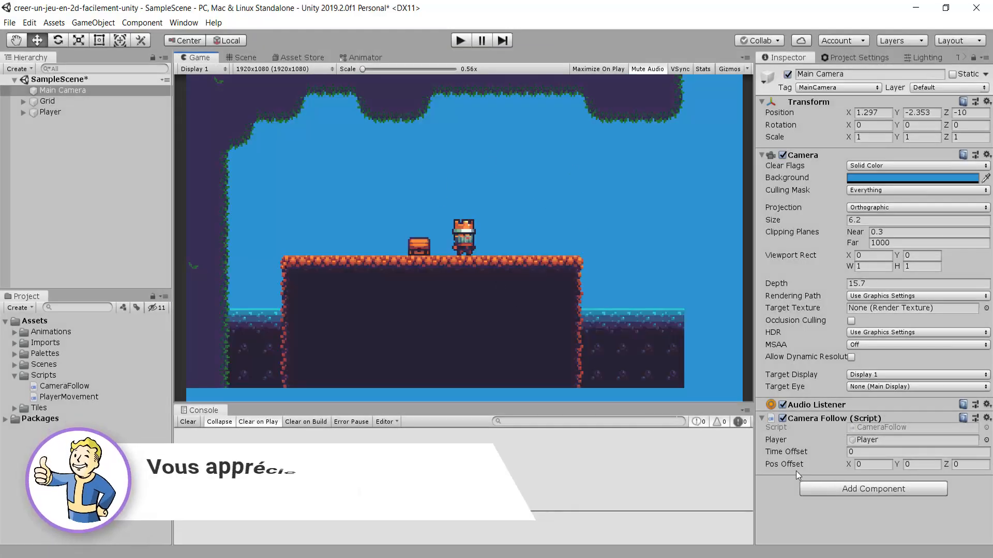
Set the Camera Follow script's Pos Offset Z to -10, matching the Main Camera's Z position
left_click(963, 464)
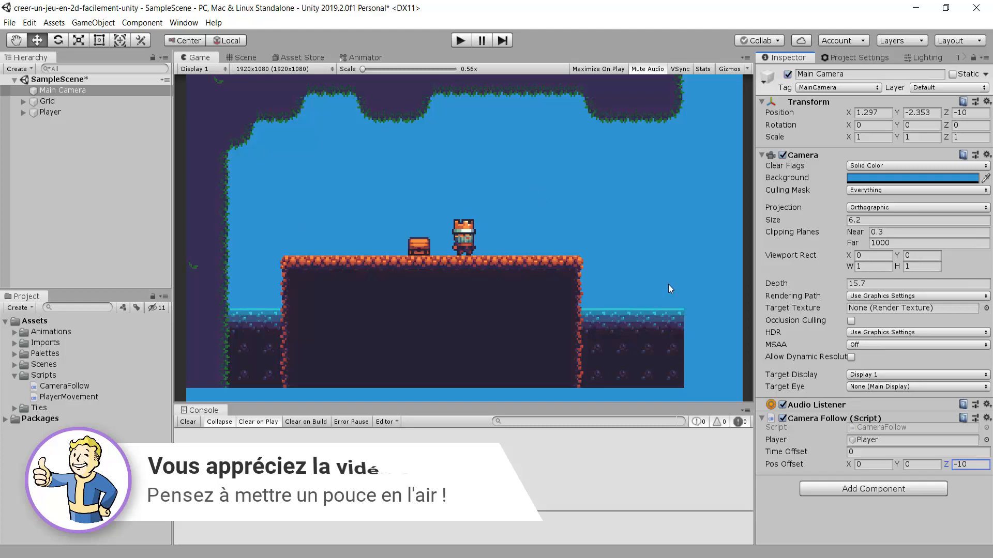
left_click(830, 111)
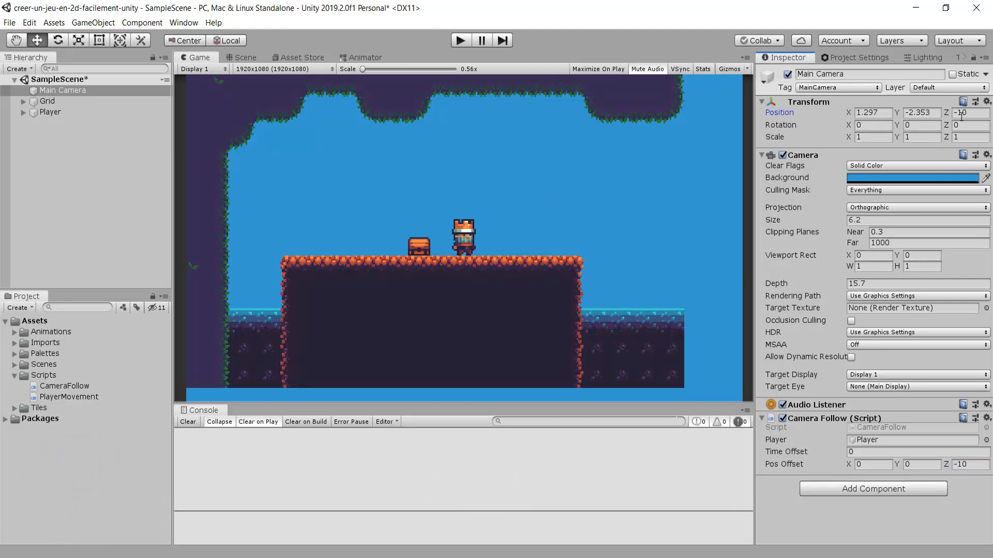
left_click(960, 112)
left_click(961, 464)
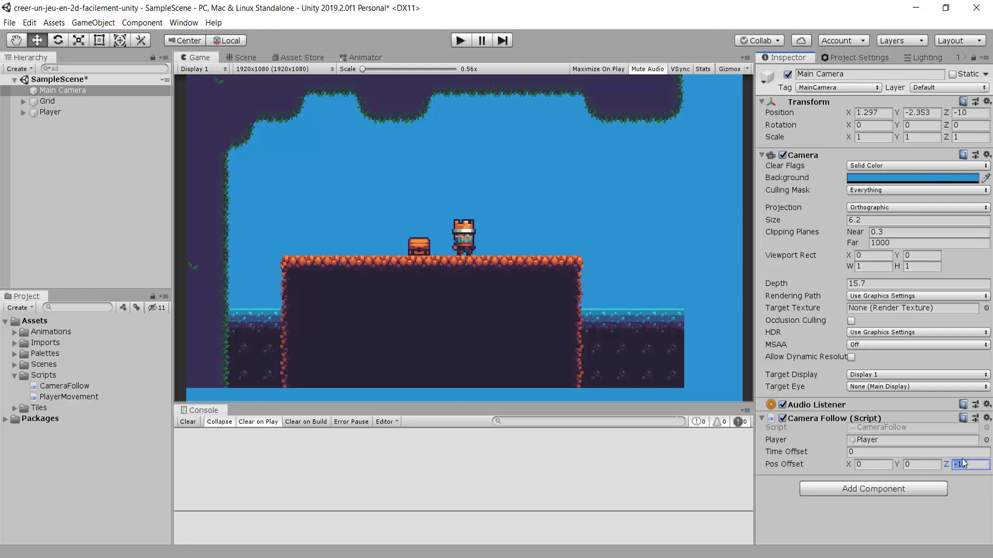
left_click(971, 487)
Play-test the scene again, moving the player left and right and jumping to check that the camera follows
left_click(459, 40)
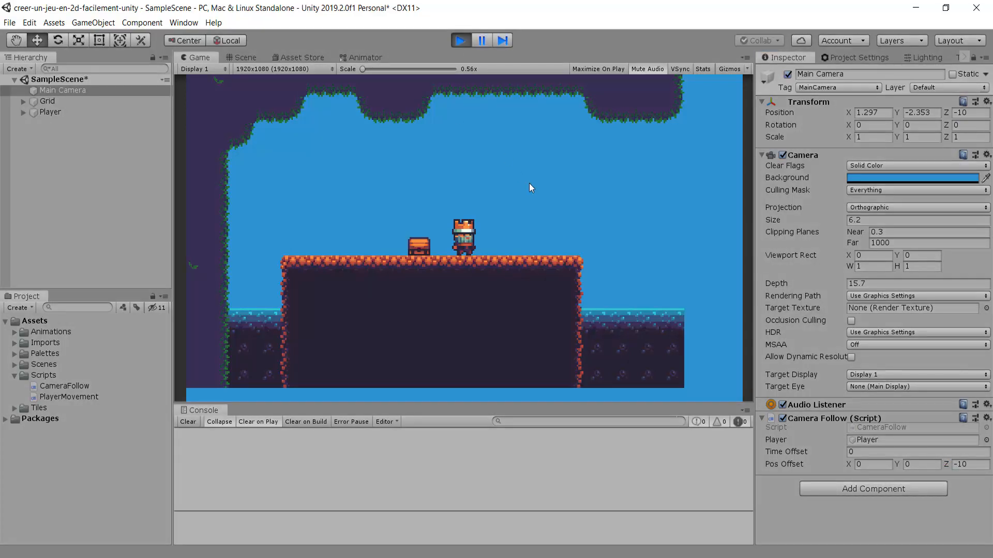
key("Left")
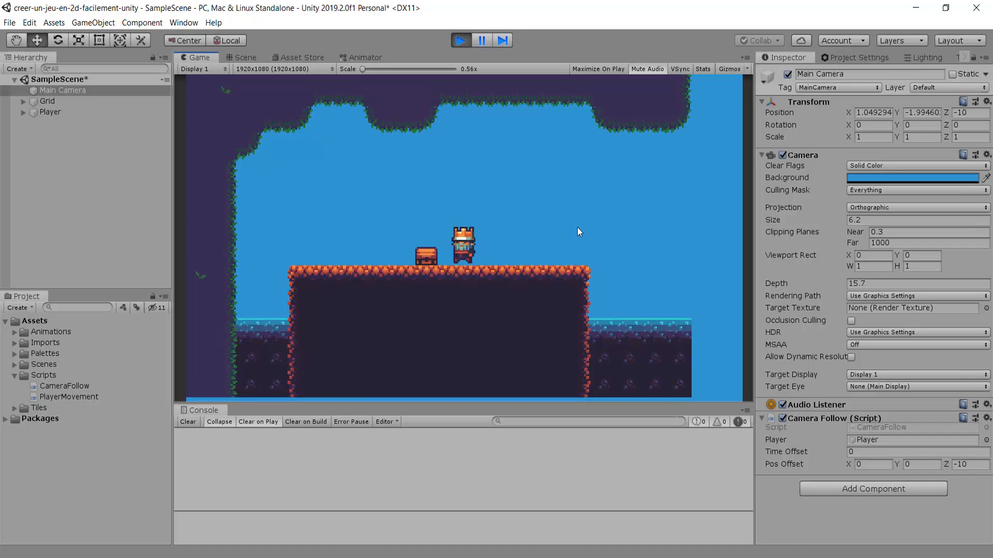
key("Right")
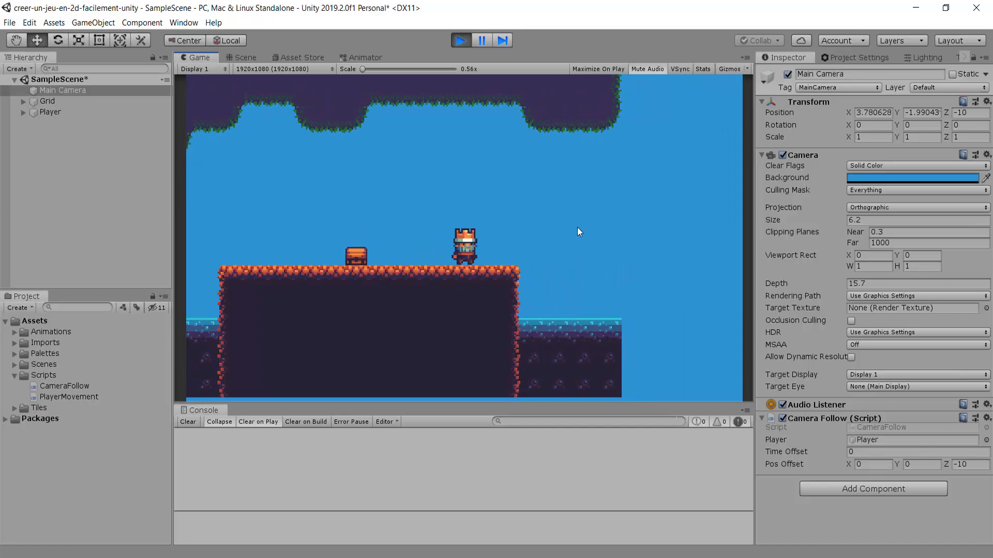
key("space")
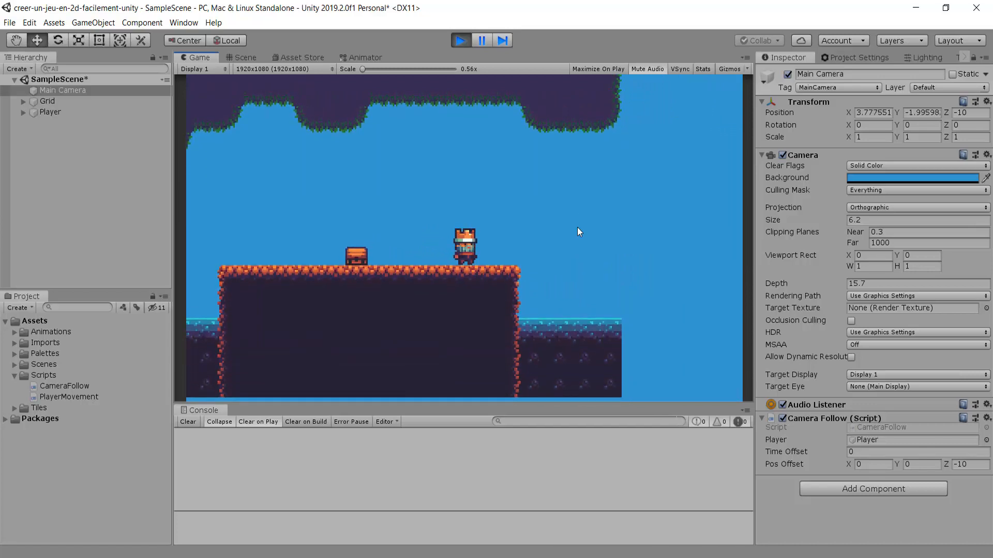
key("Left")
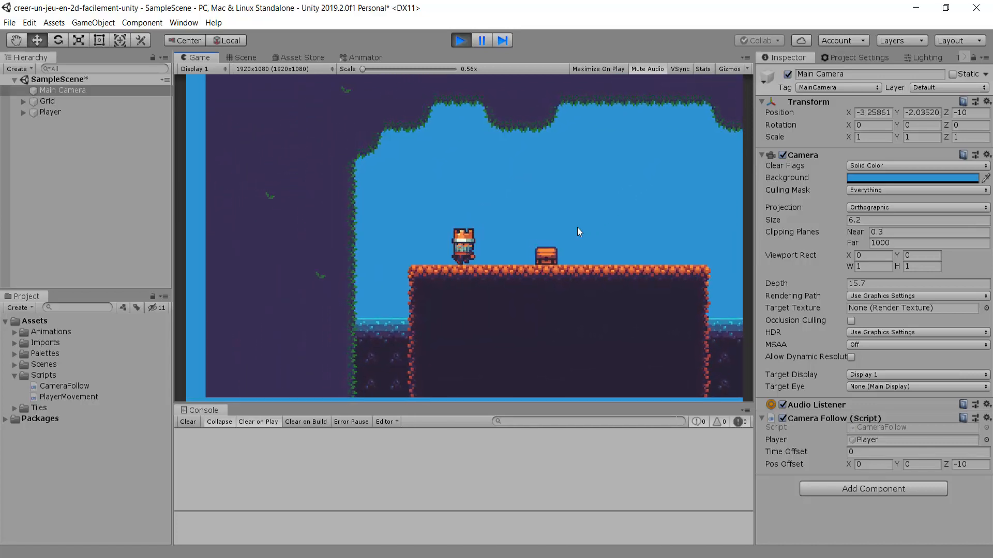
key("Right")
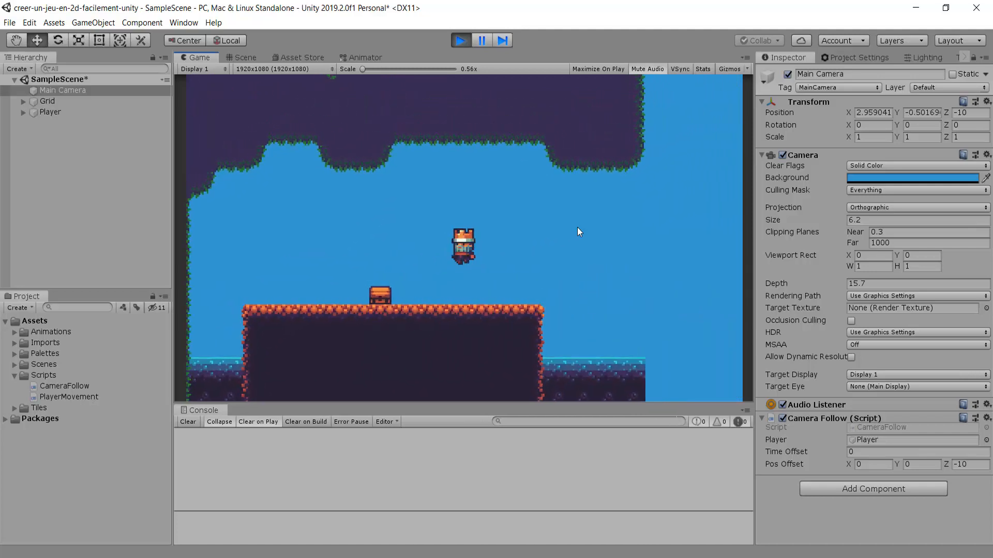
Move the player left and right in the running game to examine how the camera follows with a Time Offset of 0
key("Left")
key("Right")
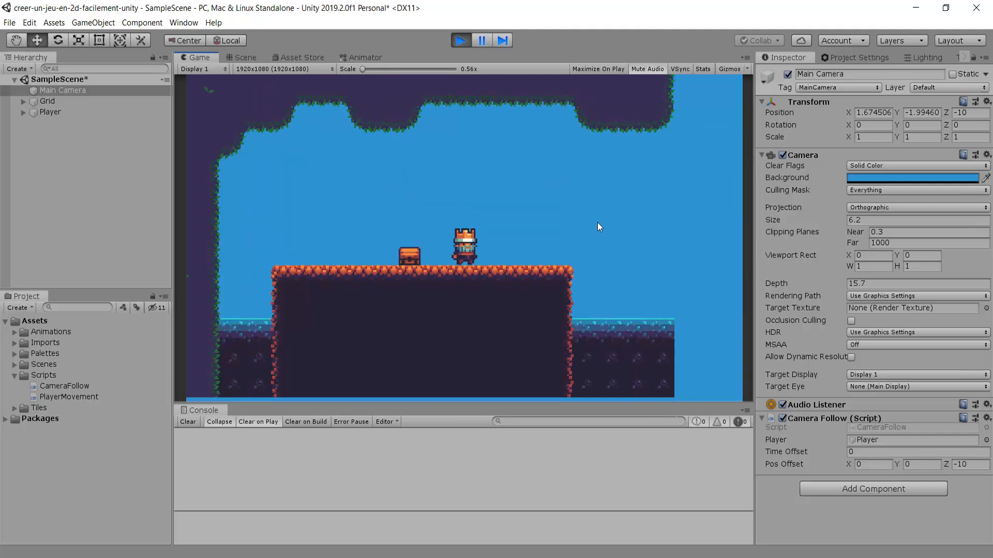
left_click(780, 463)
left_click(792, 452)
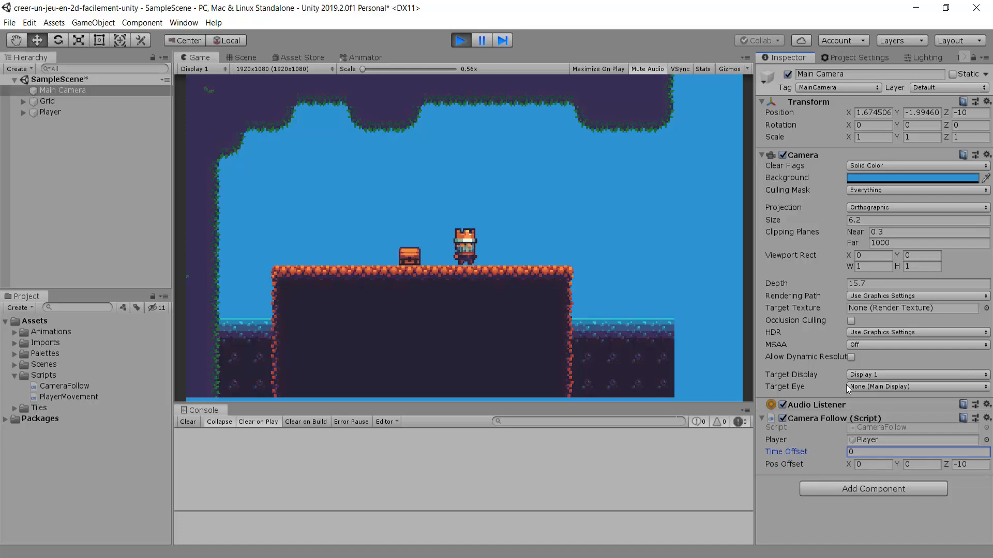
left_click(634, 293)
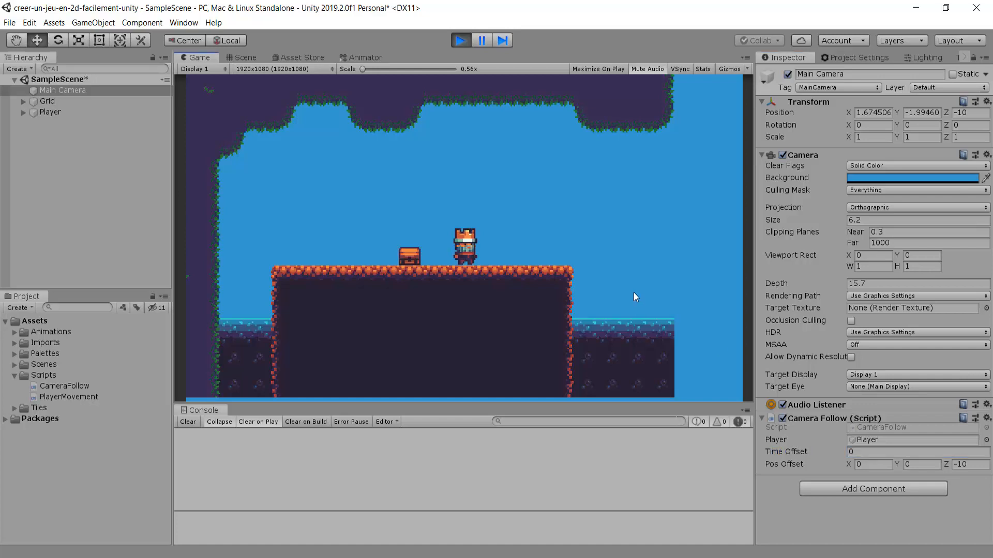
key("Left")
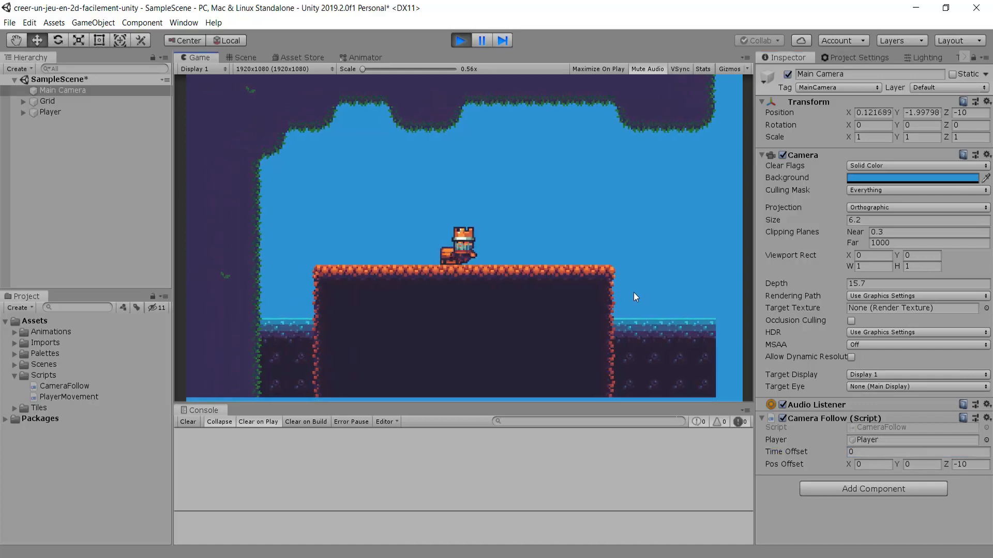
key("Right")
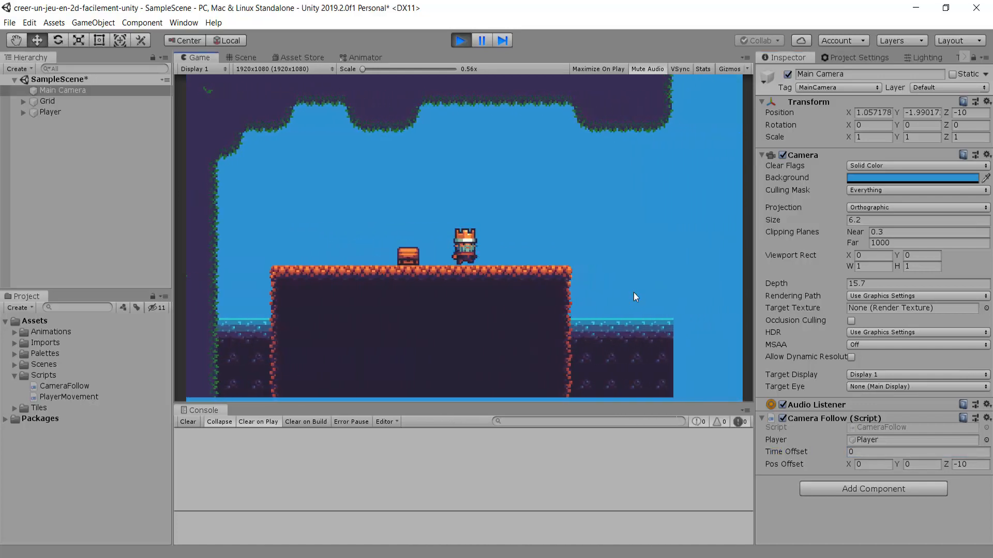
key("Left")
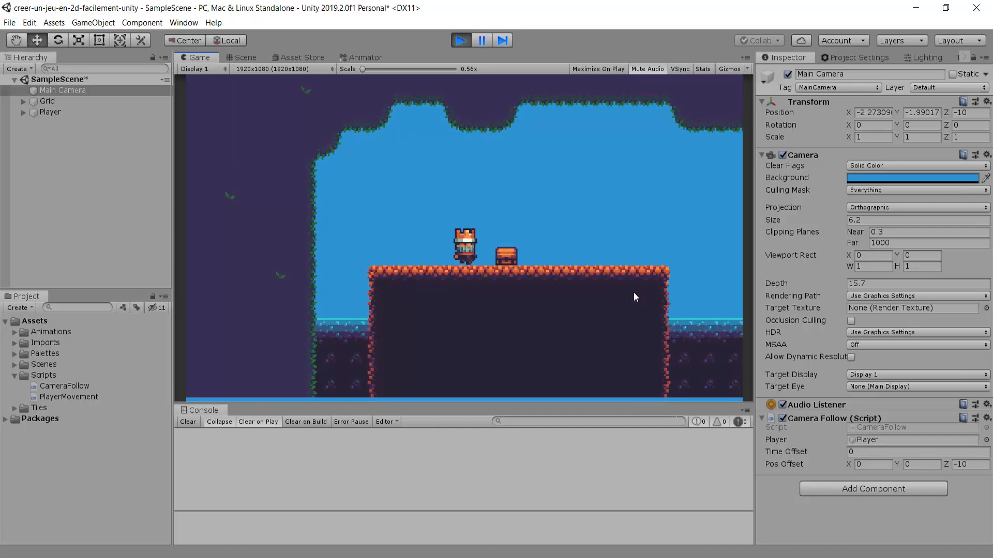
Set the Camera Follow script's Time Offset to 1 and move the player both ways to test the camera lag
left_click(867, 451)
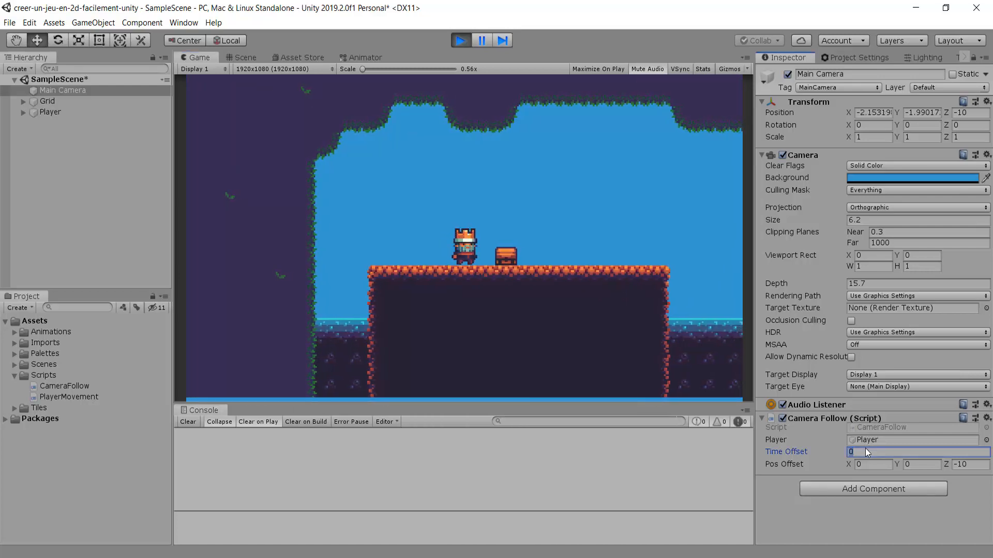
type("1")
left_click(615, 327)
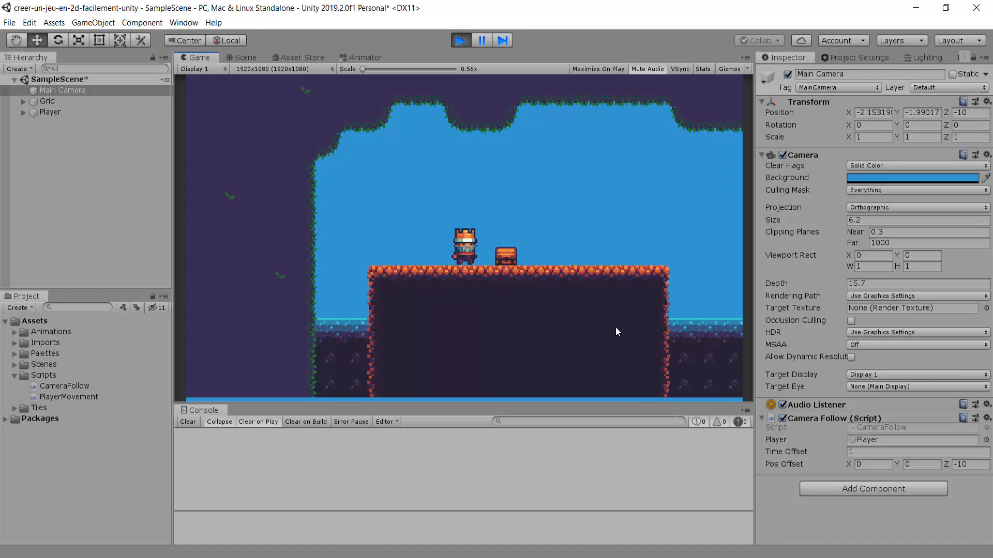
key("Right")
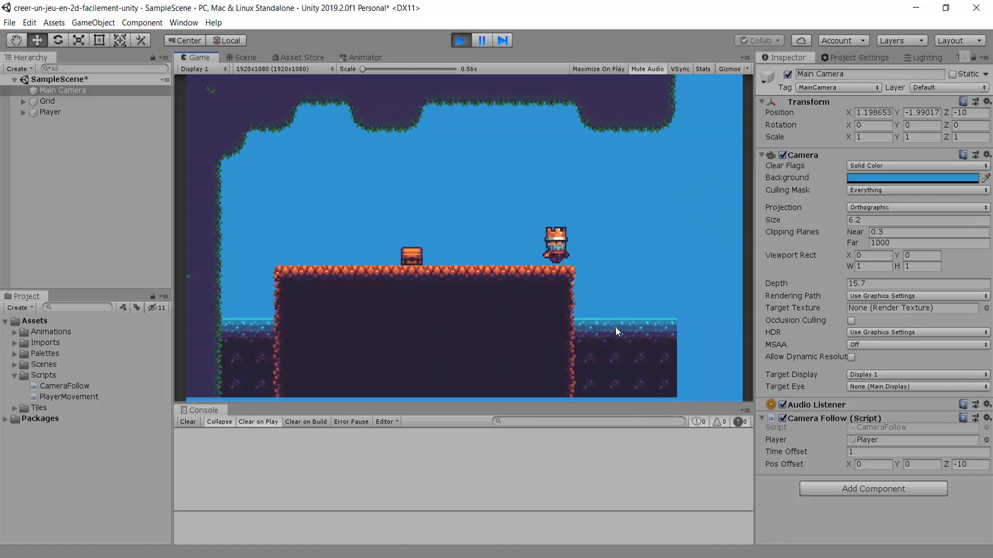
key("Left")
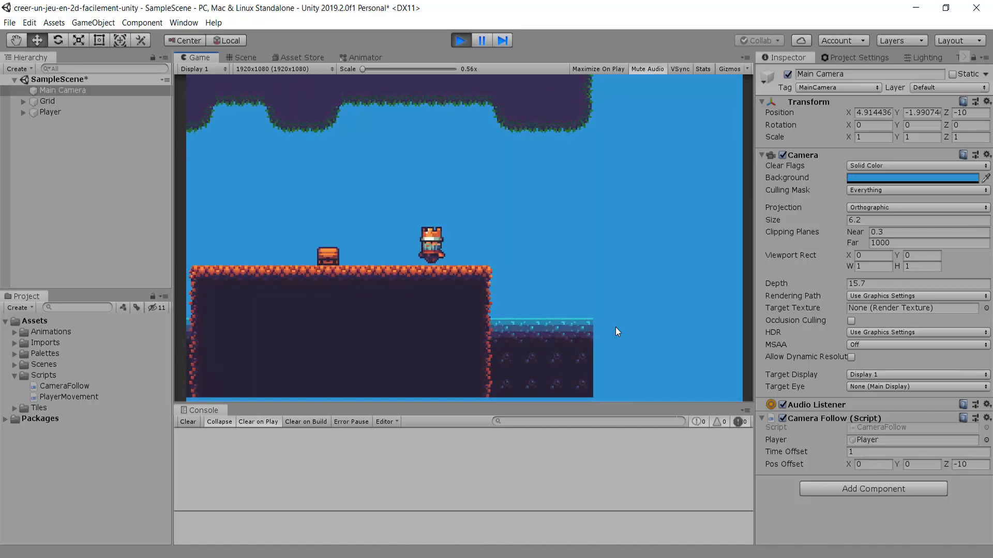
key("Left")
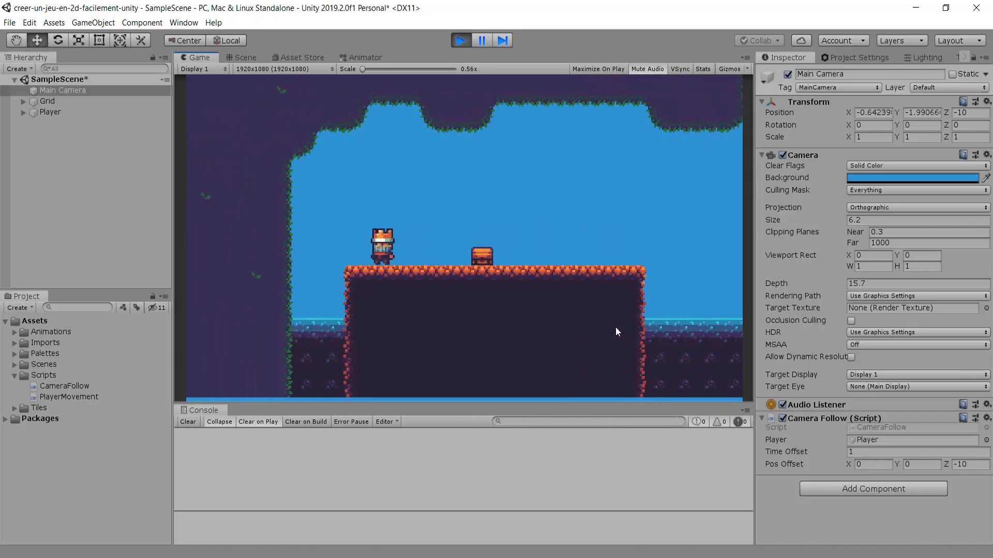
key("Right")
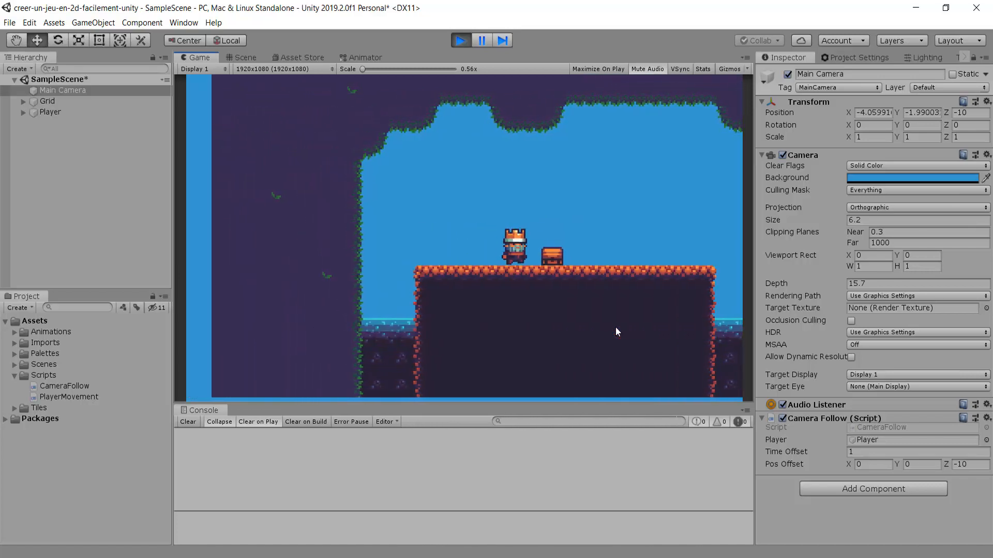
key("Right")
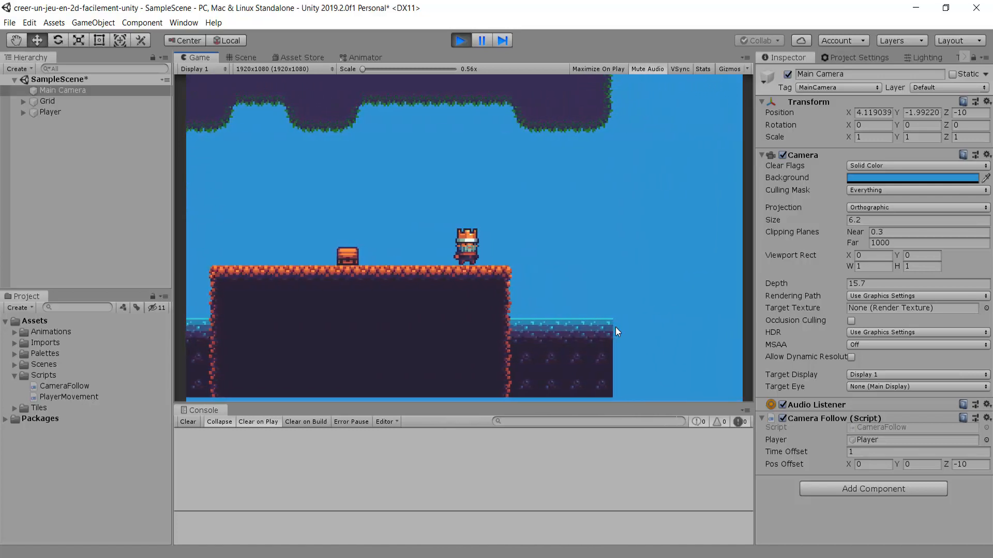
key("Left")
key("Left")
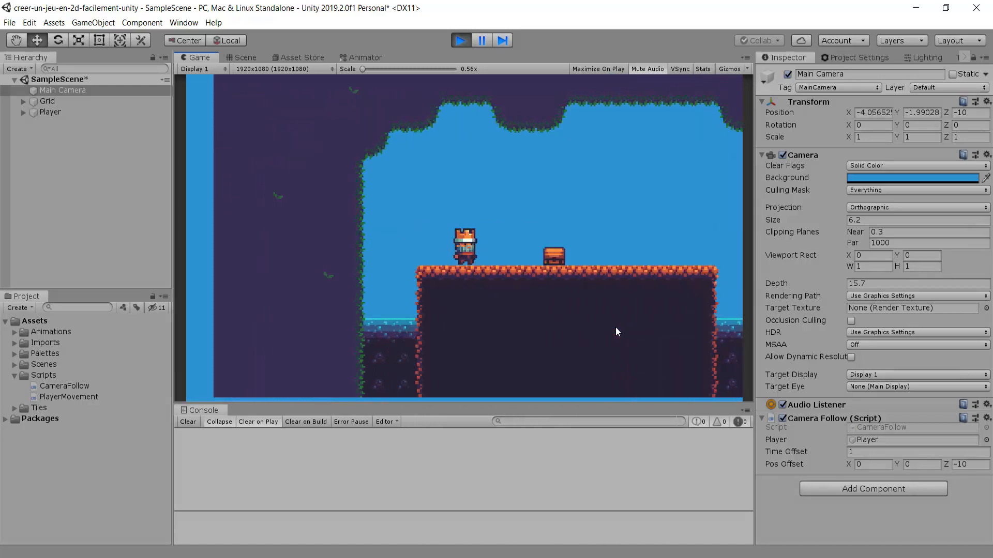
key("Right")
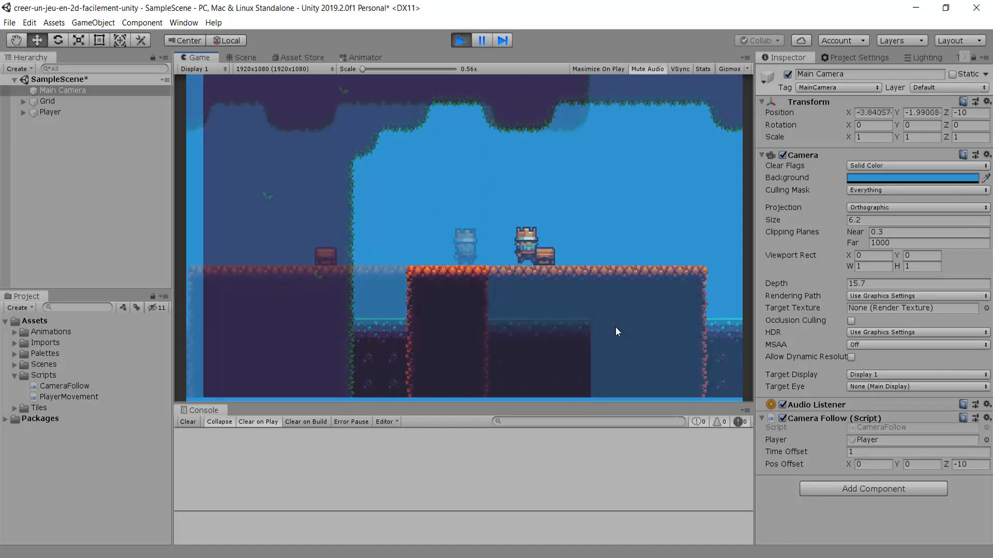
key("Left")
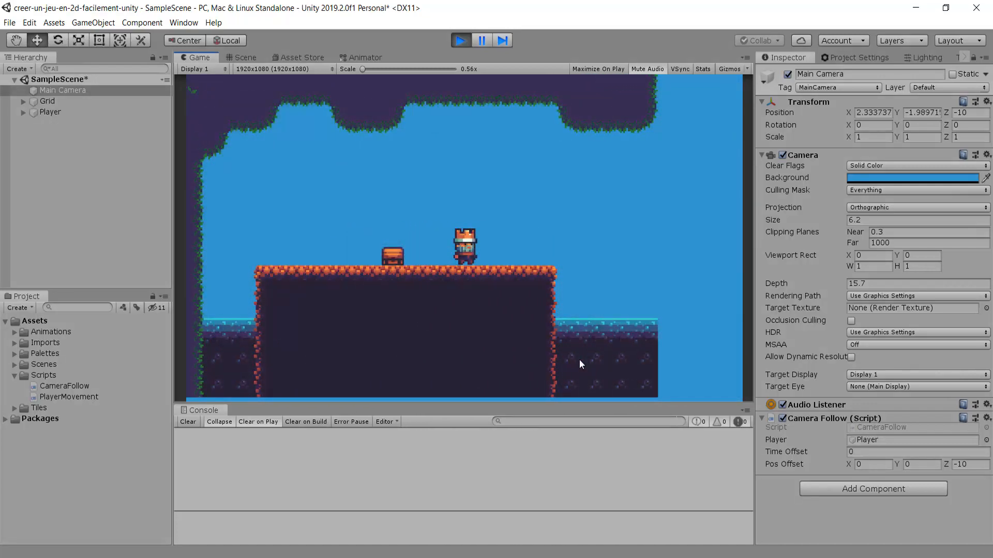
Set the Camera Follow script's Time Offset to 0.2 and test the camera by moving the player both ways and jumping
key("Left")
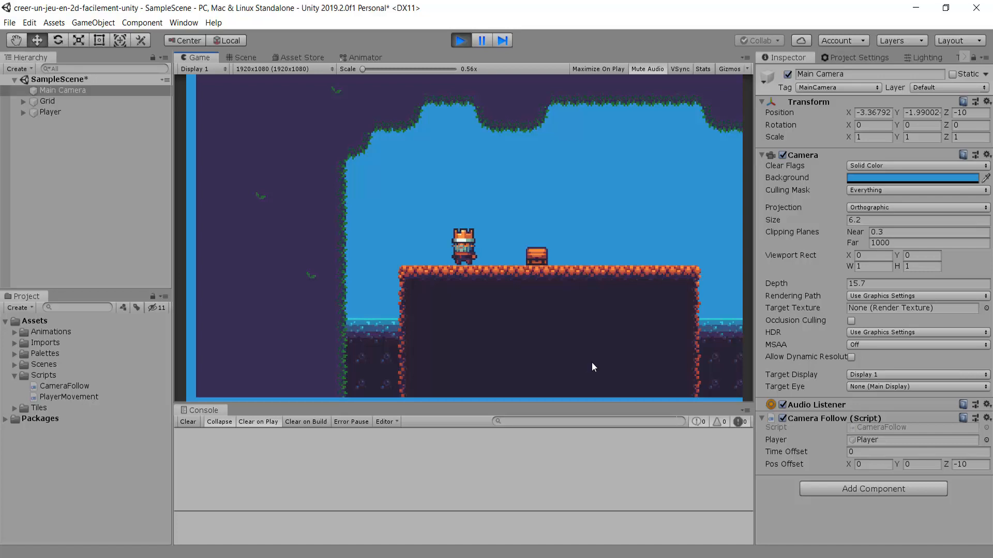
left_click(863, 450)
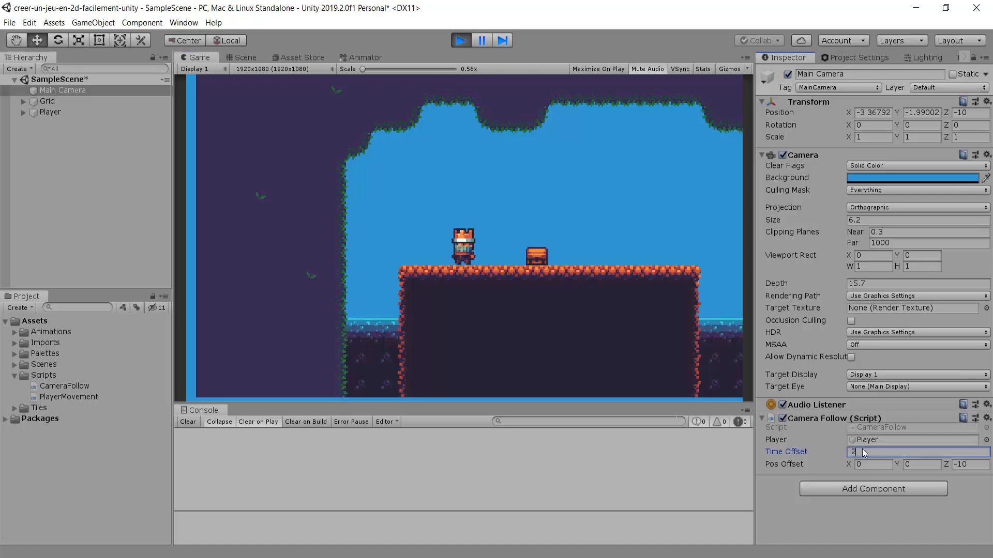
left_click(650, 305)
key("Right")
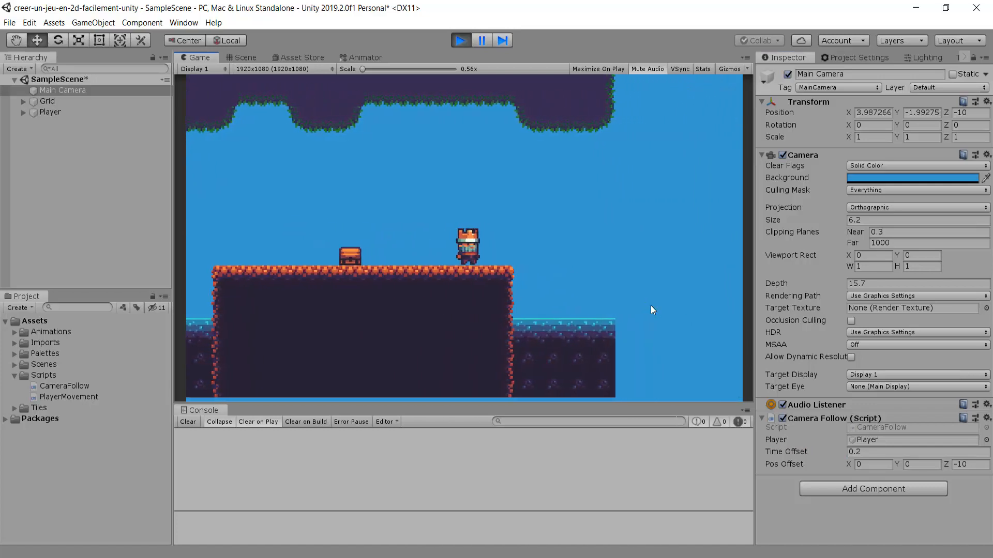
key("Left")
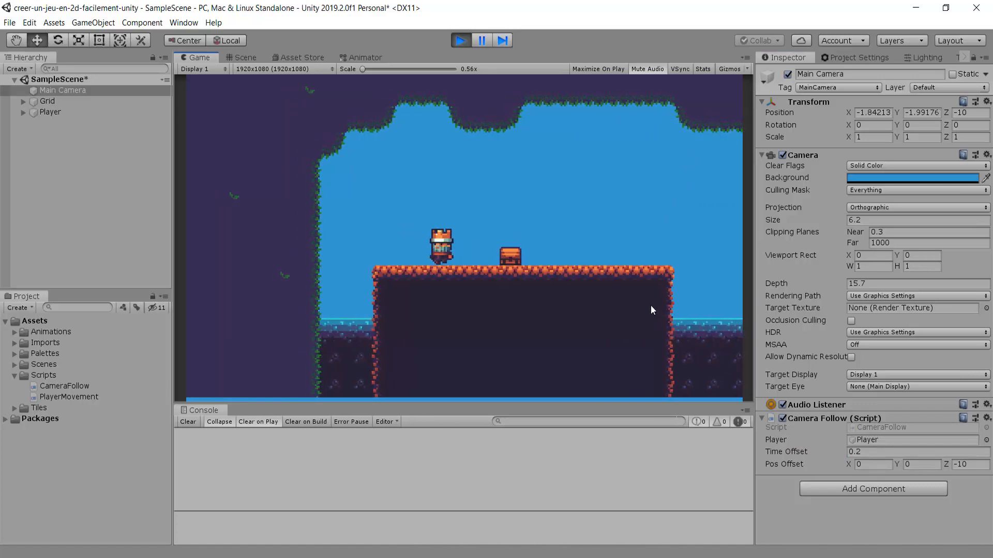
key("Right")
key("space")
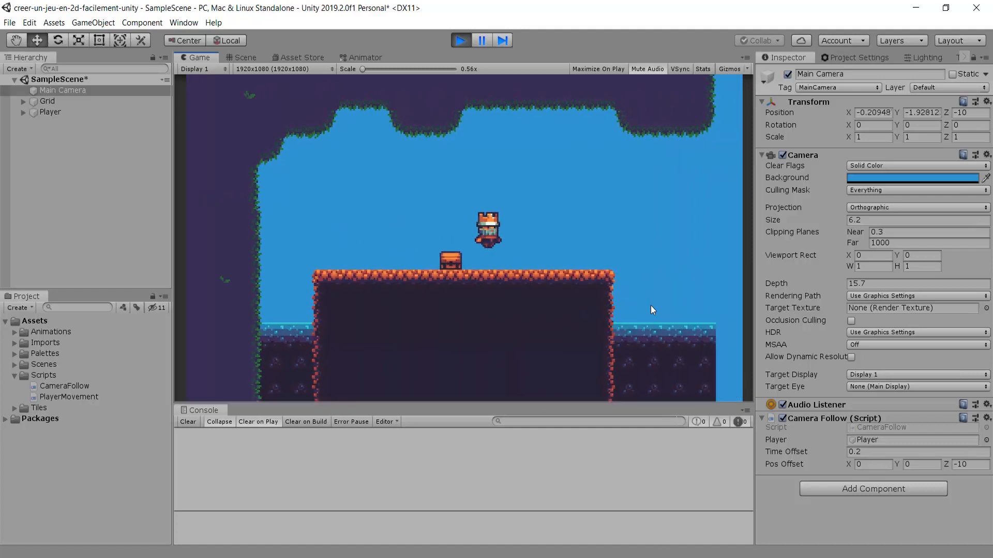
key("Left")
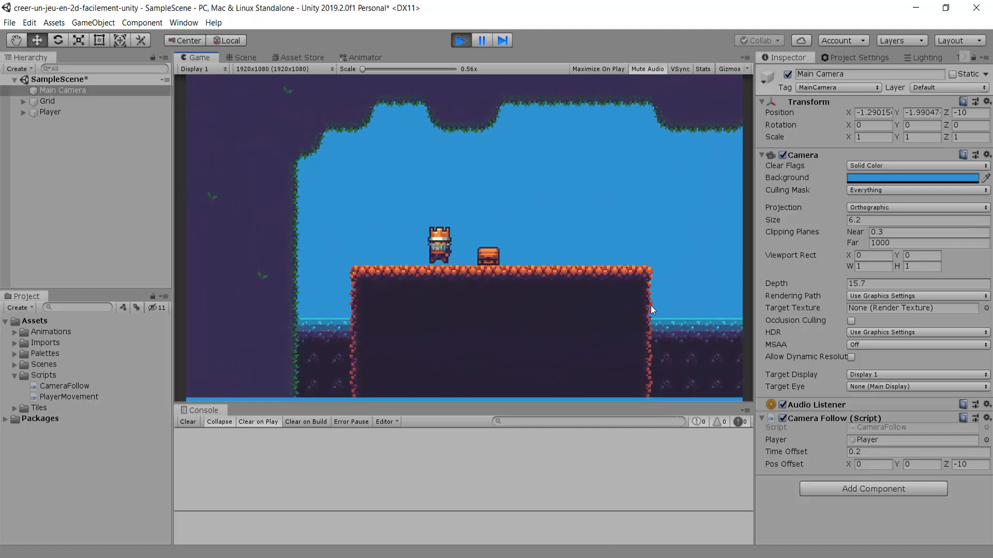
key("Right")
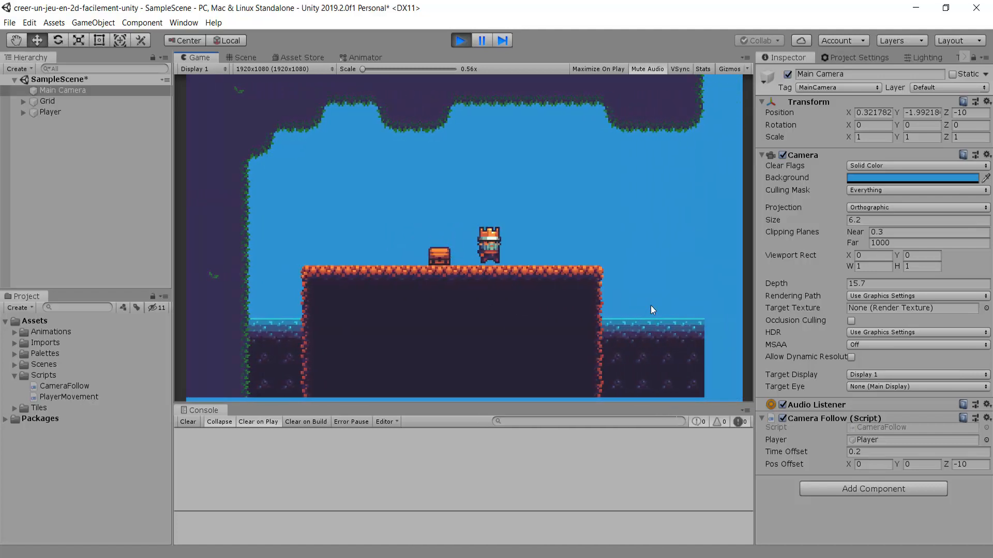
left_click(807, 452)
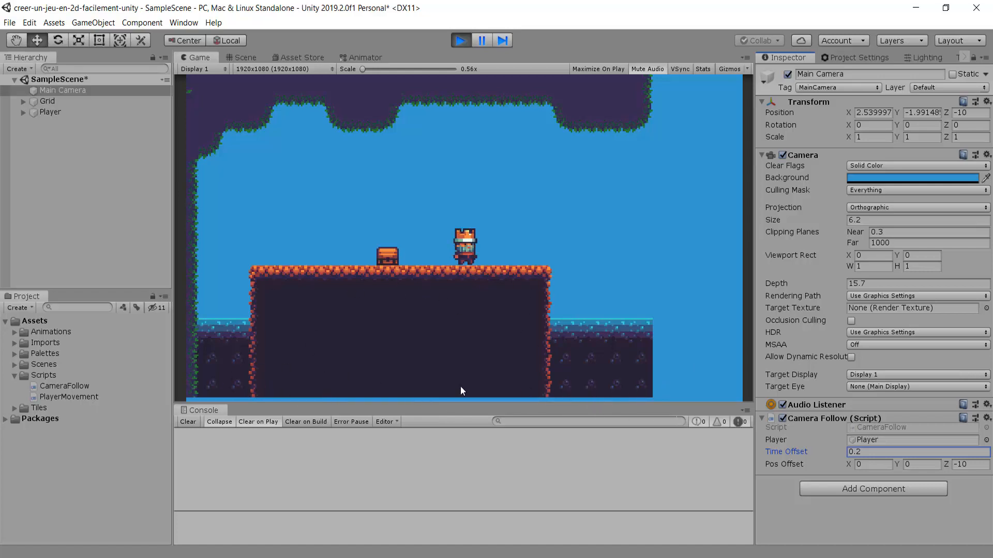
left_click(545, 215)
key("Left")
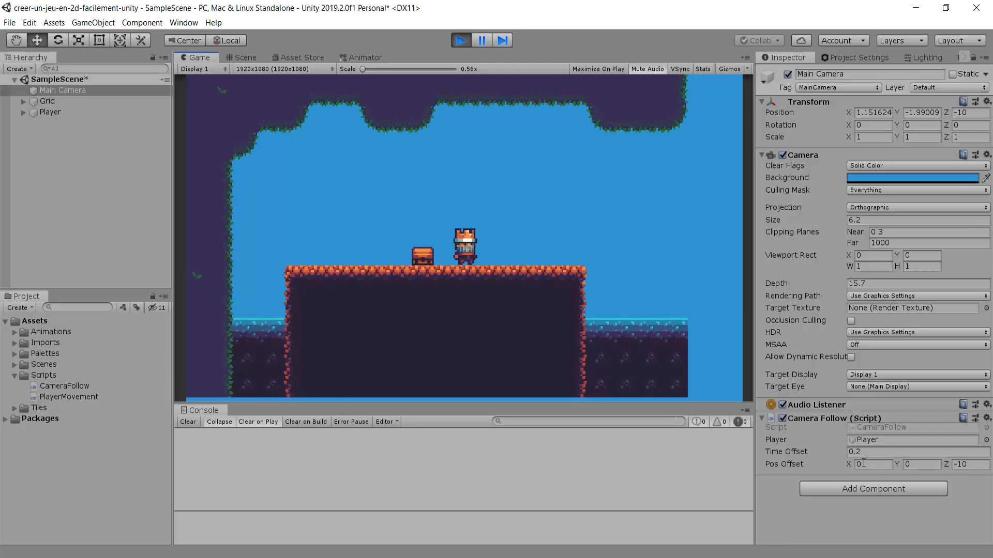
Set the Camera Follow script's Pos Offset X to 1.36 and move the player left and right to test the horizontal shift
left_click_drag(846, 461, 880, 467)
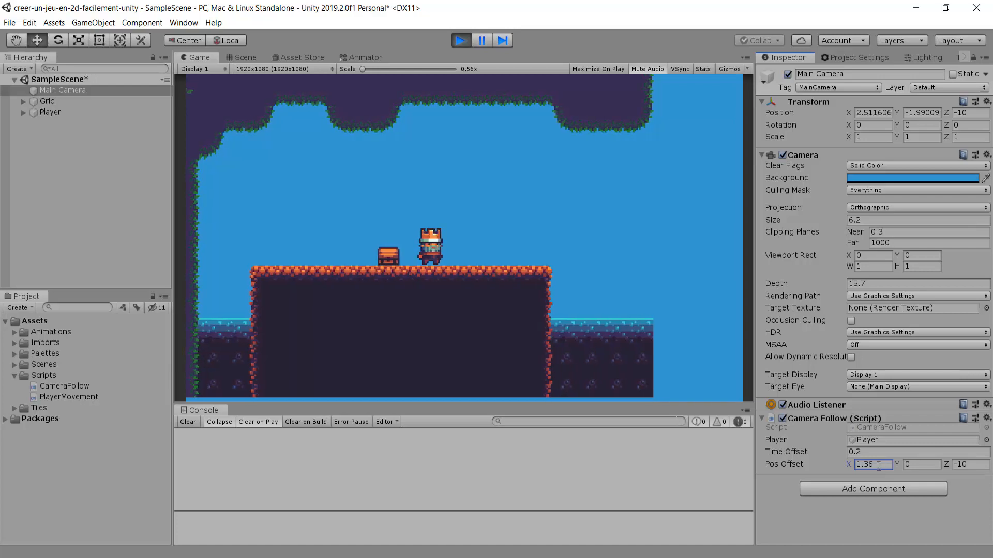
left_click(593, 273)
key("Right")
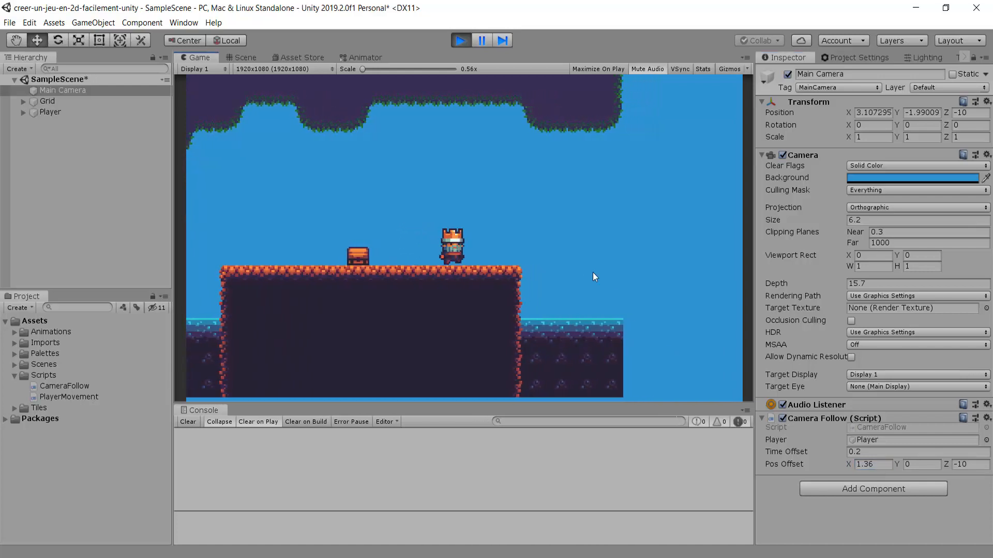
key("Left")
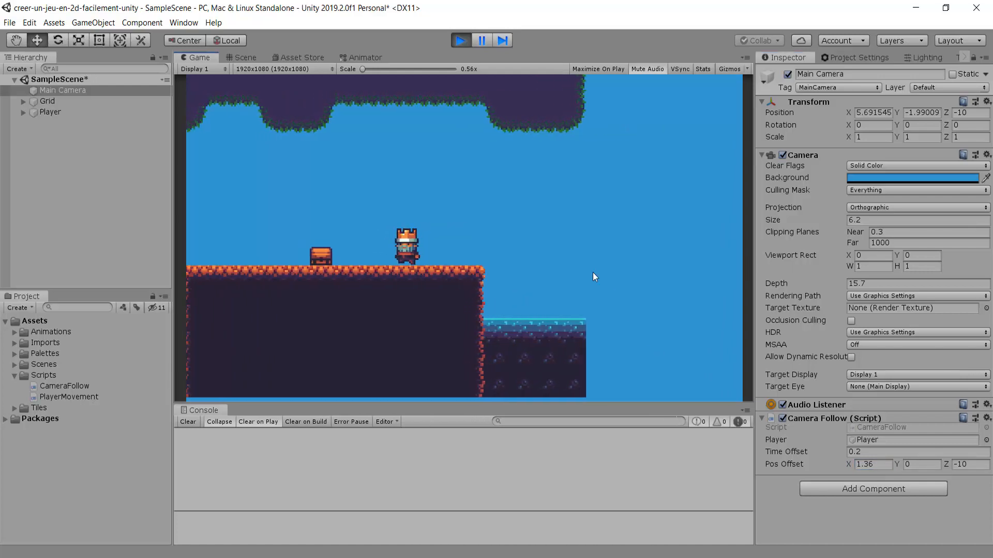
key("Left")
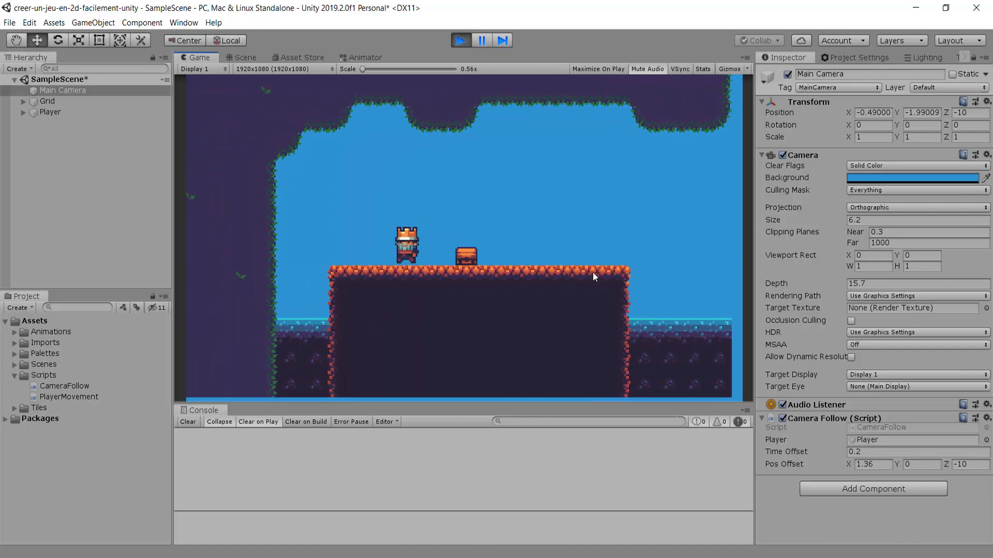
key("Right")
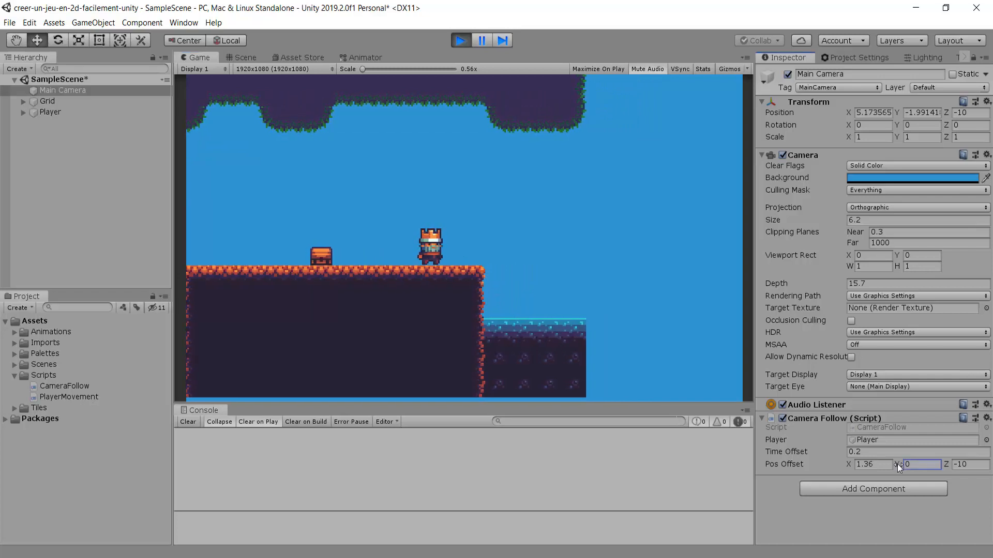
Set the Camera Follow script's Pos Offset Y to 1.37 and move the player left and right to test the vertical shift
type(".75")
left_click_drag(919, 470, 932, 470)
left_click(504, 266)
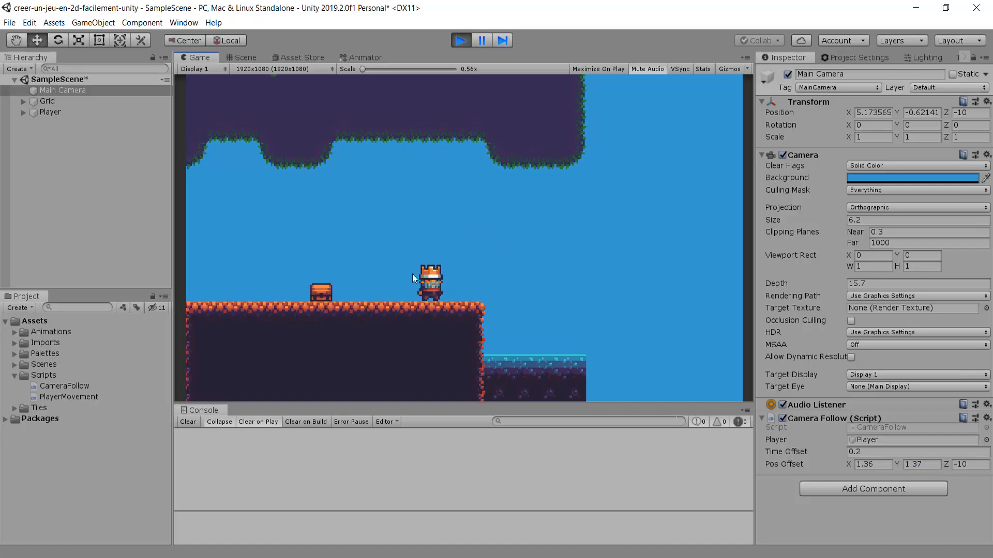
key("Left")
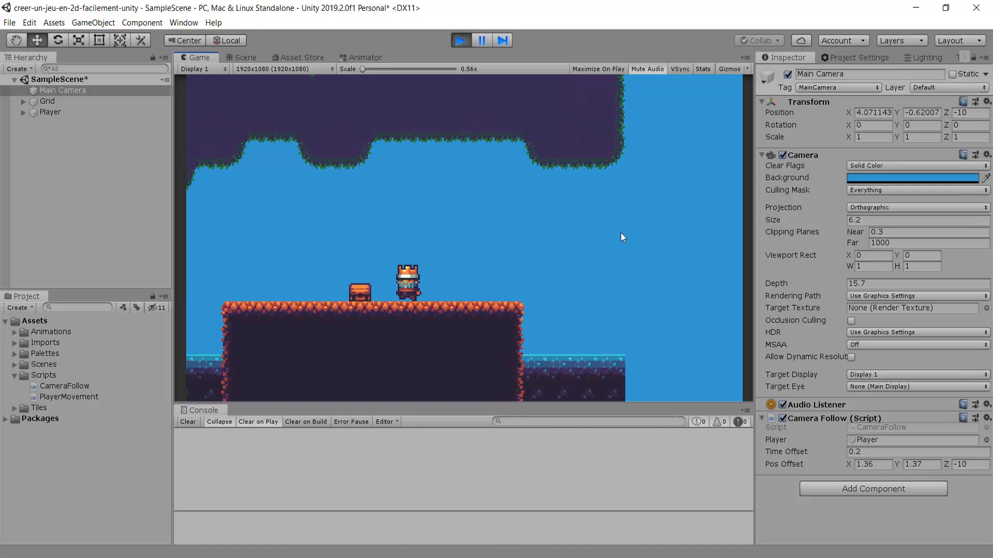
key("Right")
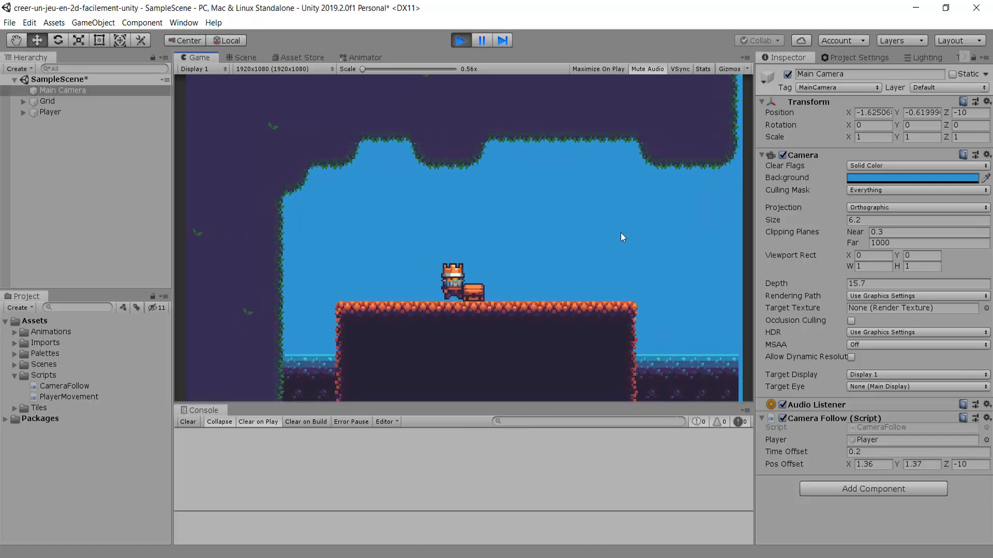
key("Left")
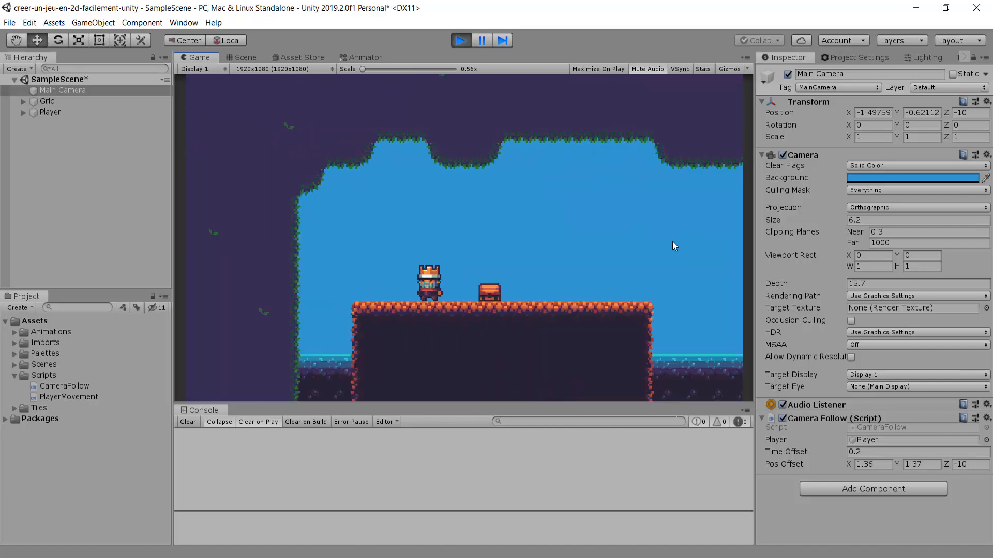
key("Right")
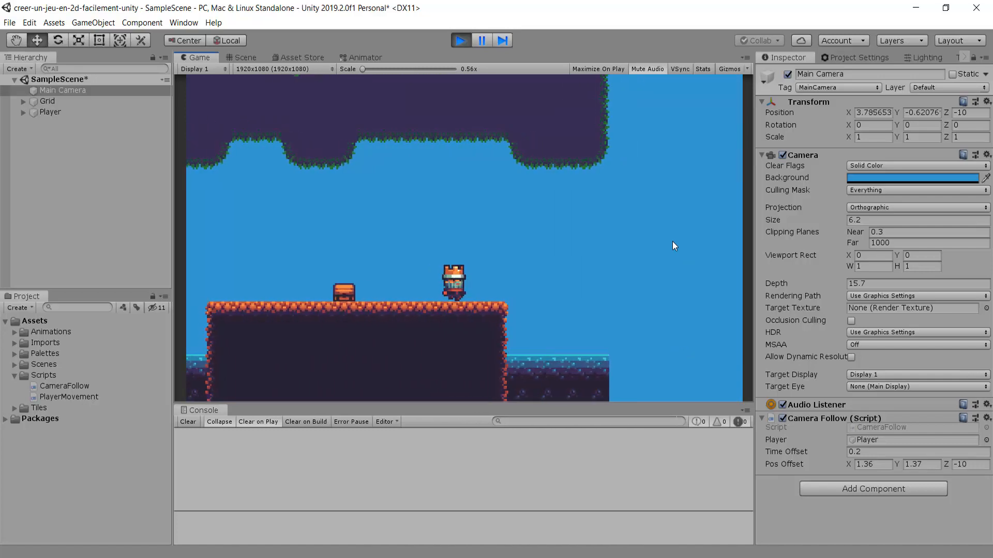
Exit play mode and set the Camera Follow script's Time Offset to 0.2 and its Pos Offset X and Y to 1.5
key("Left")
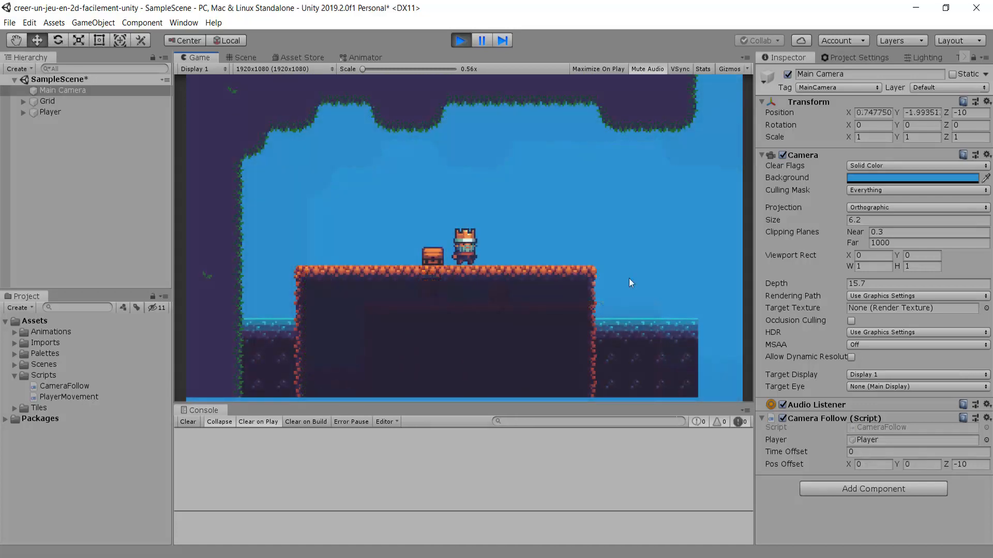
left_click(468, 45)
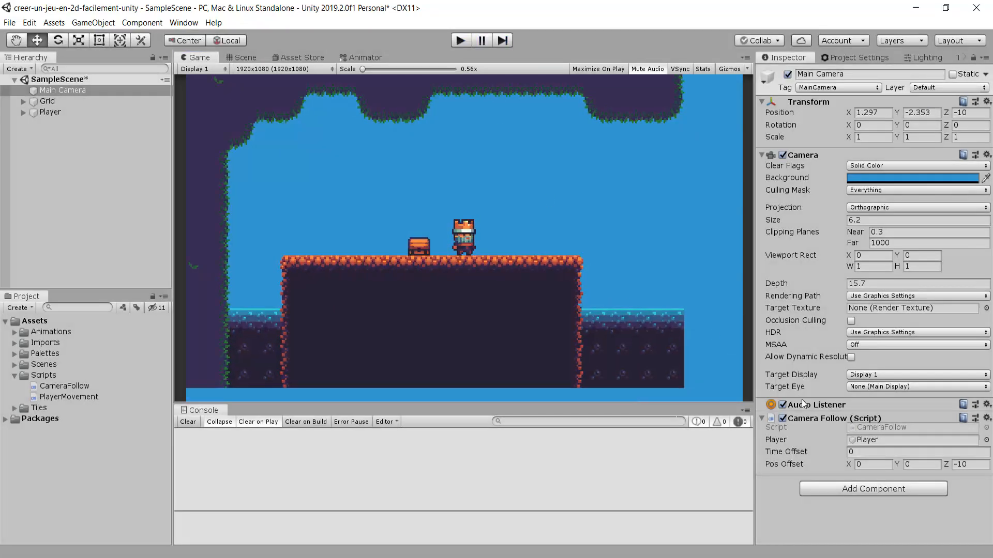
left_click(862, 451)
type("0.2")
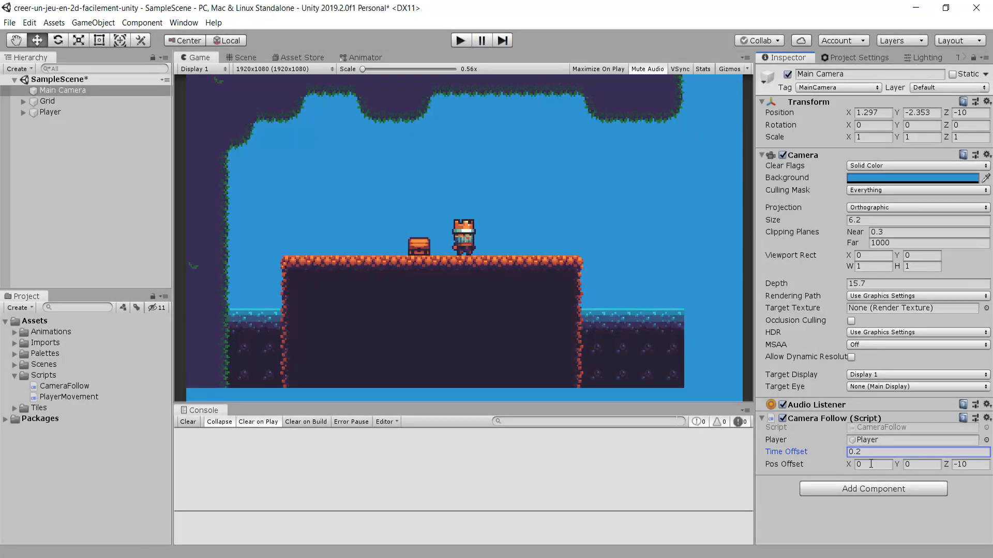
left_click(871, 464)
type("1.5")
left_click(918, 465)
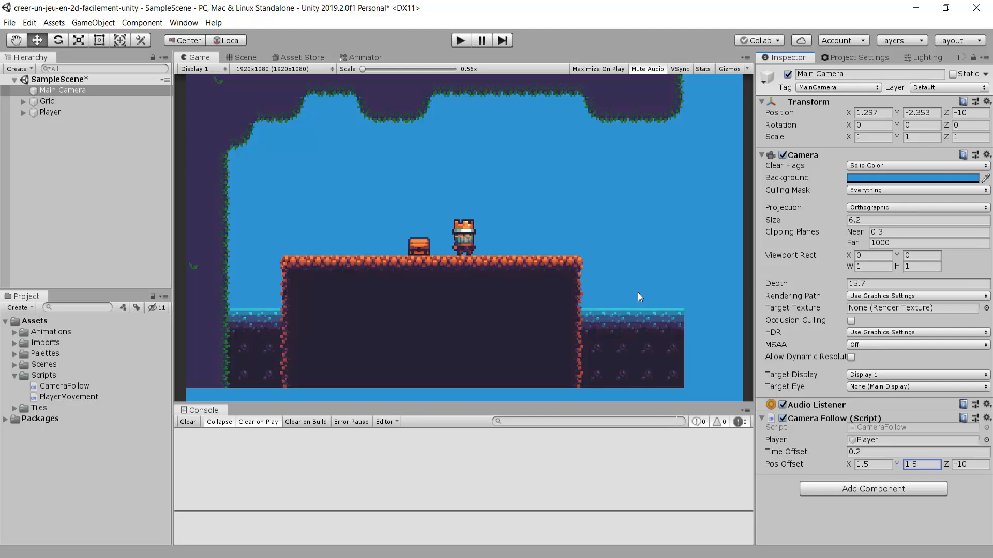
Run the game and move the player left and right across the platform to test the camera follow
left_click(460, 41)
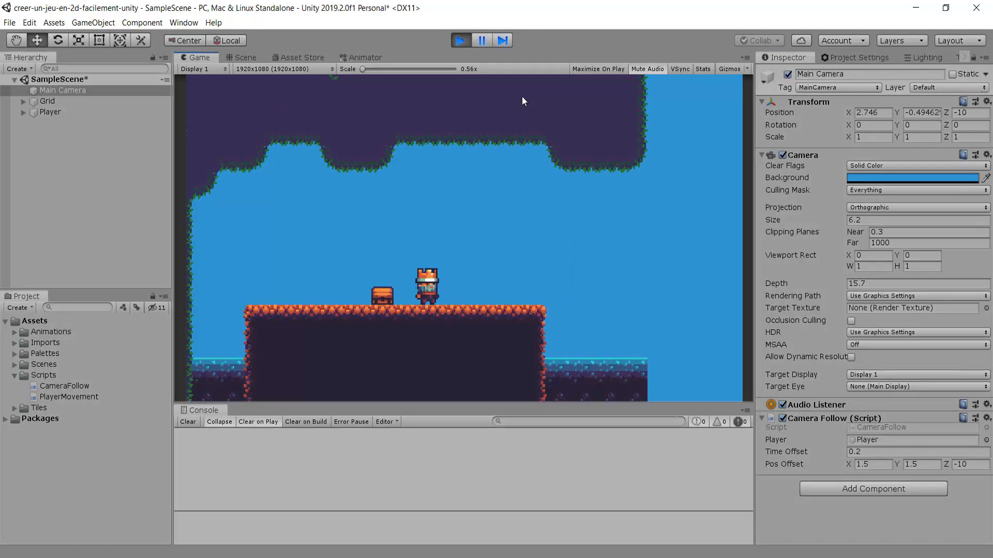
key("Right")
key("Left")
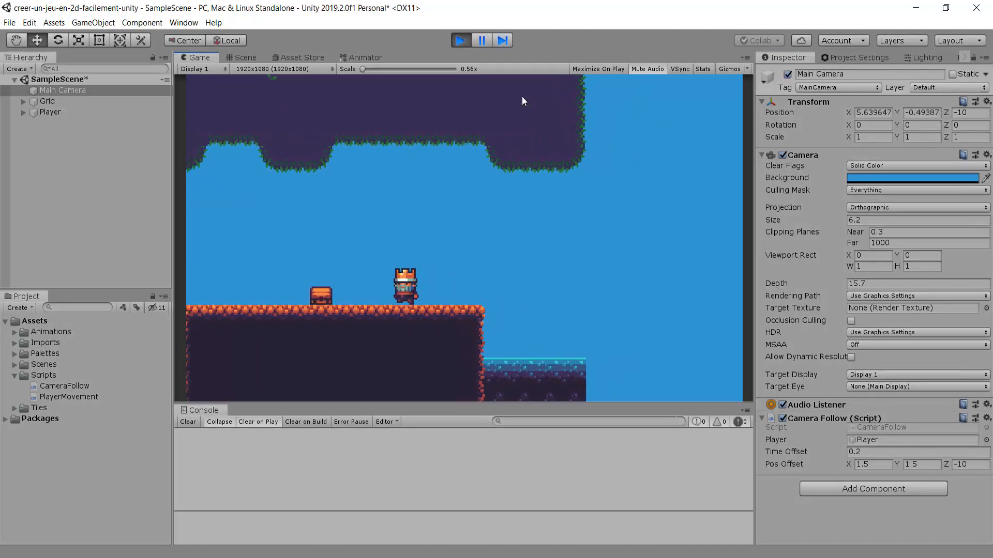
key("Right")
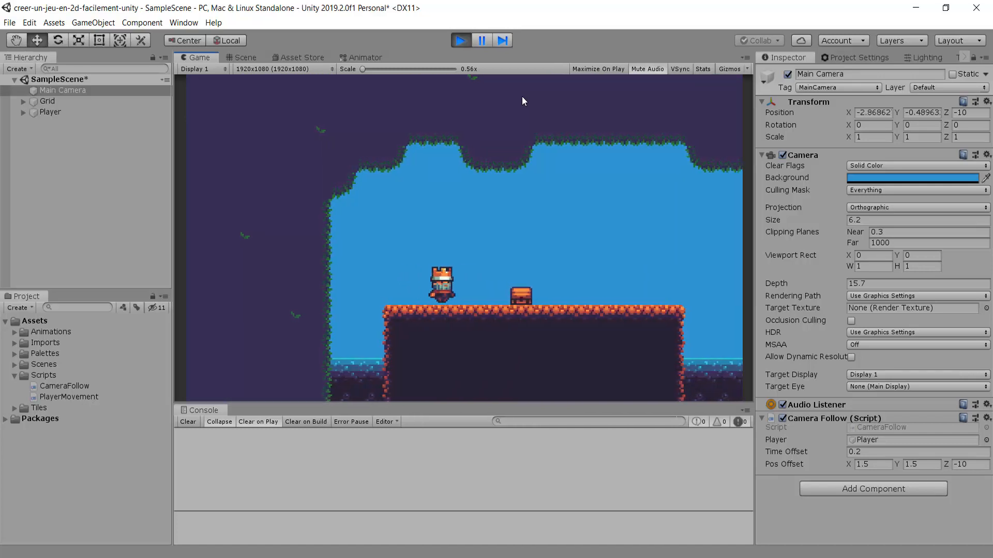
key("Left")
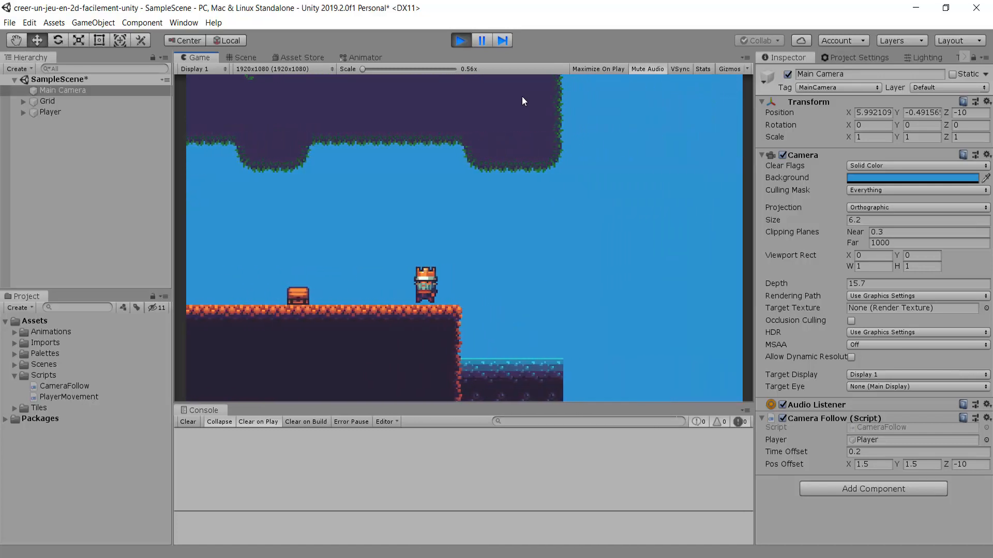
key("Right")
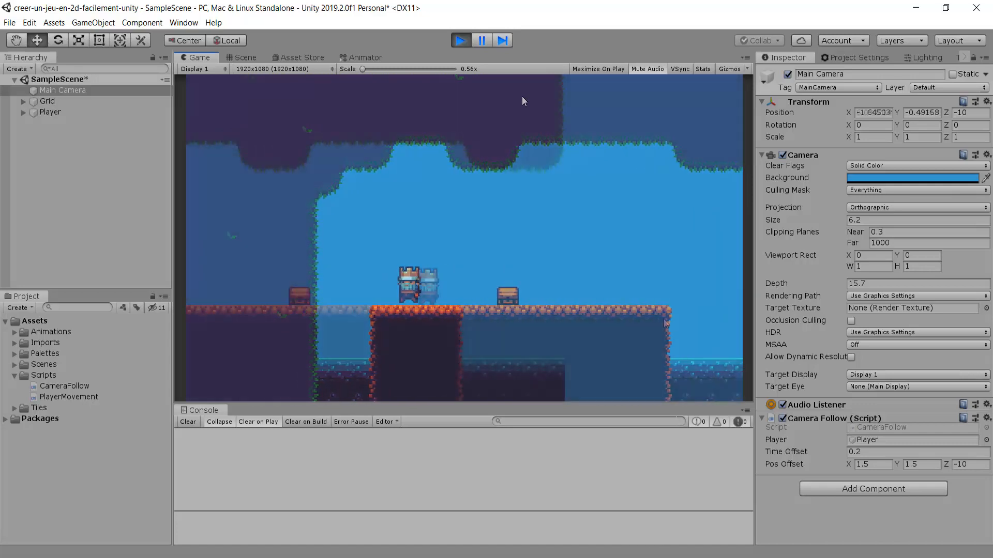
Make the player jump repeatedly while moving both ways over the chest to test the camera's vertical and horizontal follow
key("space")
key("Left")
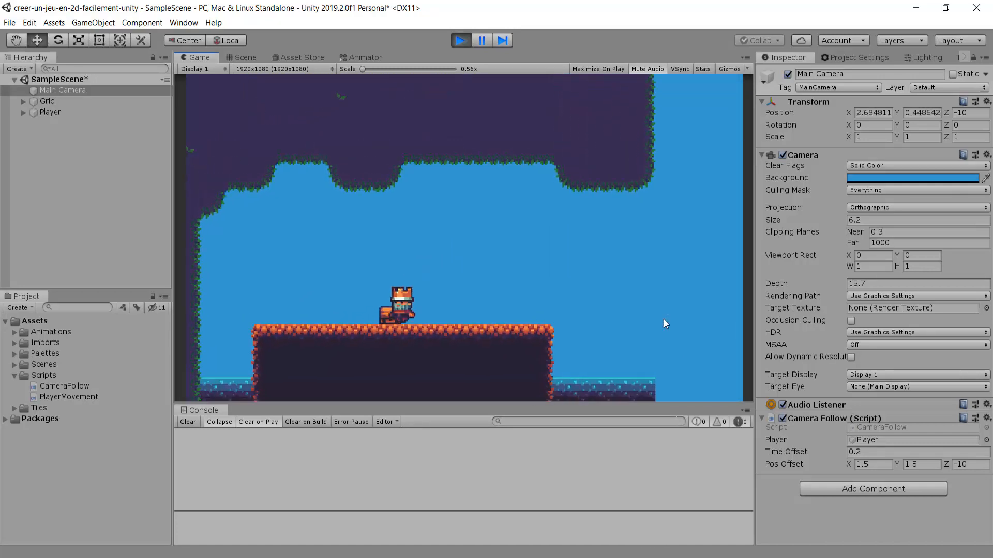
key("space")
key("Right")
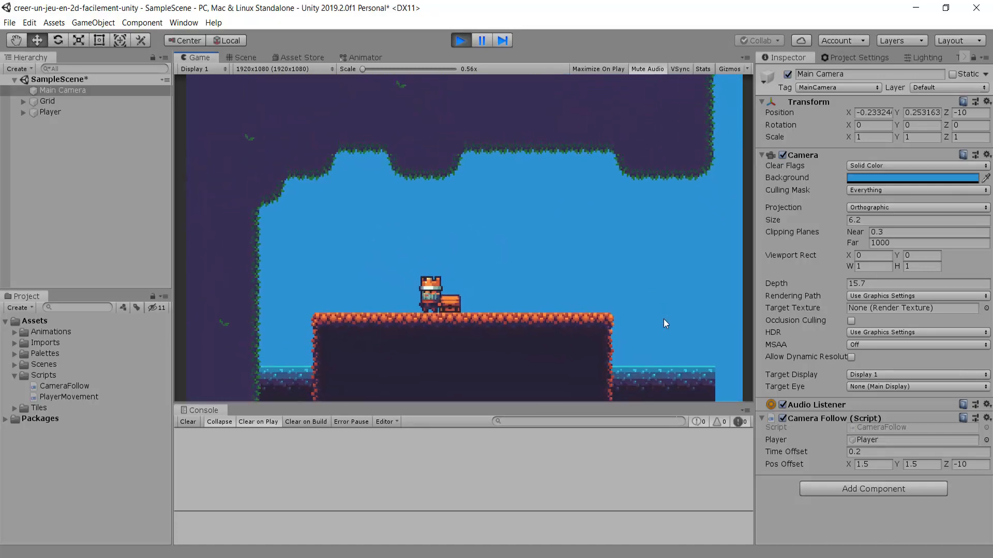
key("space")
key("Right")
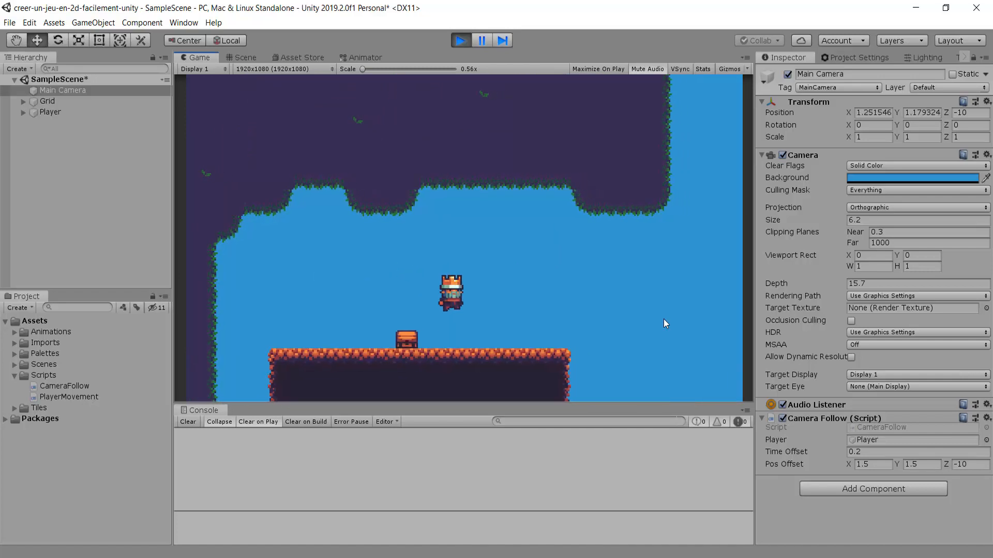
key("space")
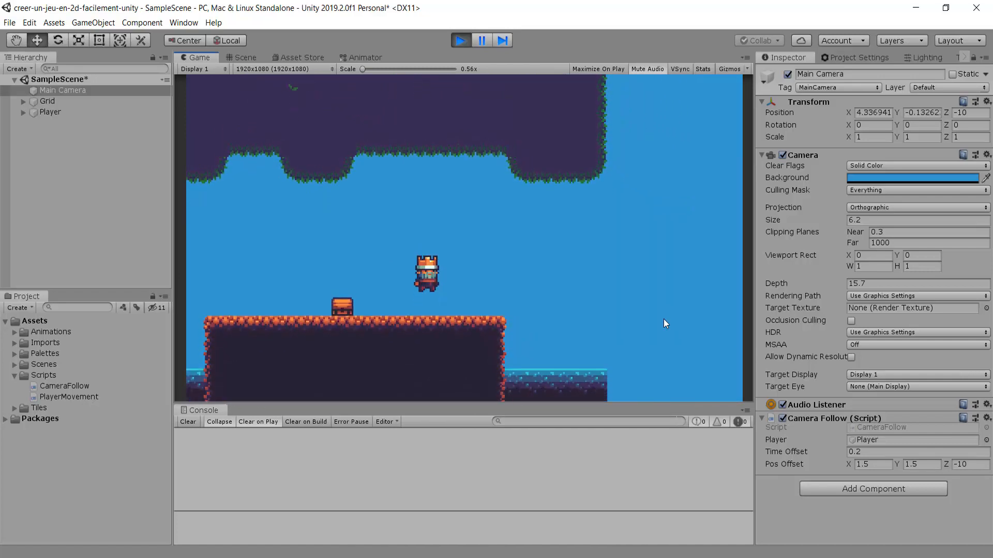
key("Left")
key("Left")
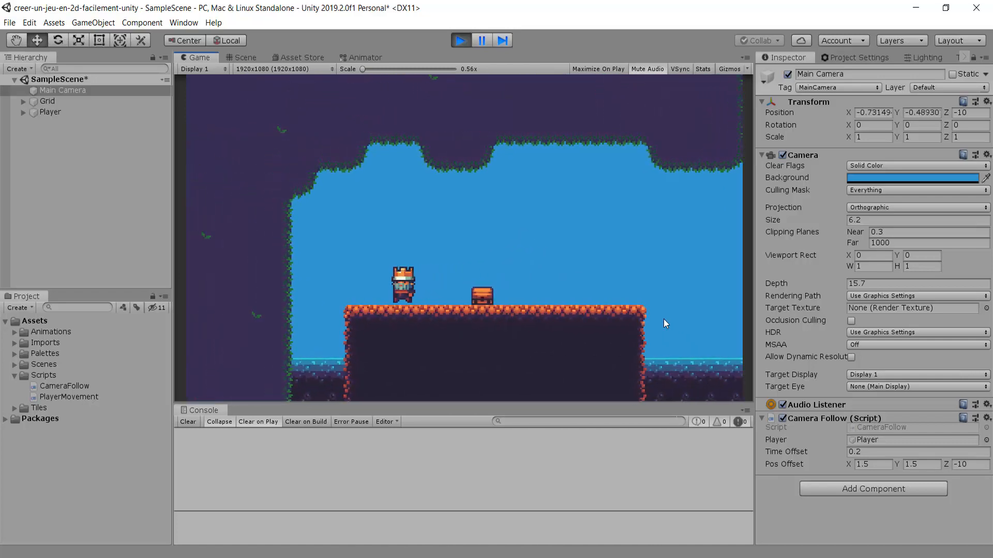
key("Right")
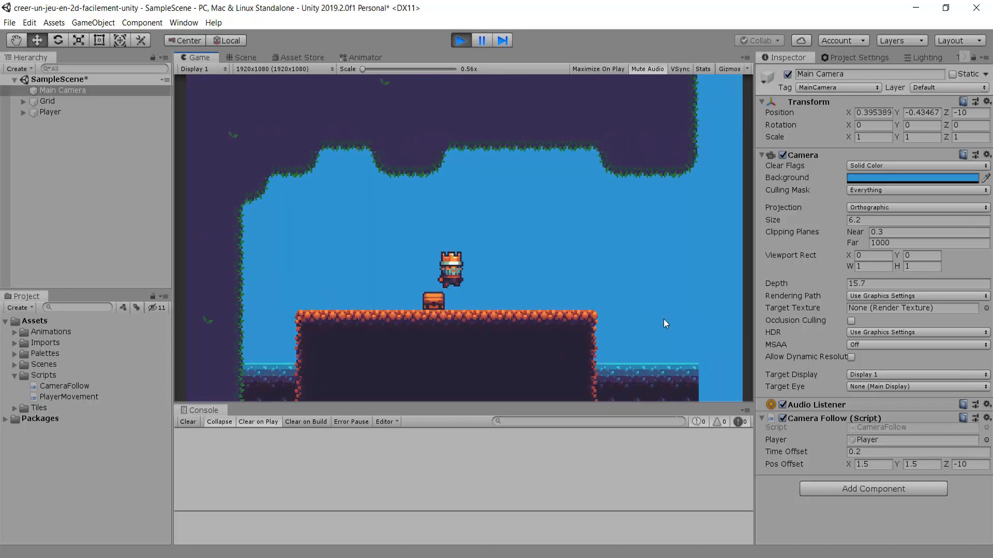
key("space")
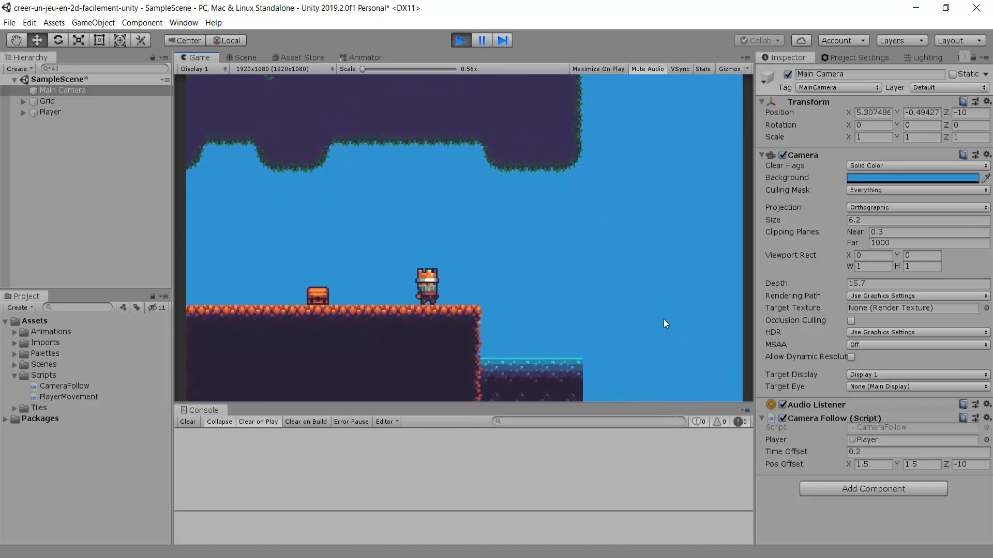
key("Left")
key("Left")
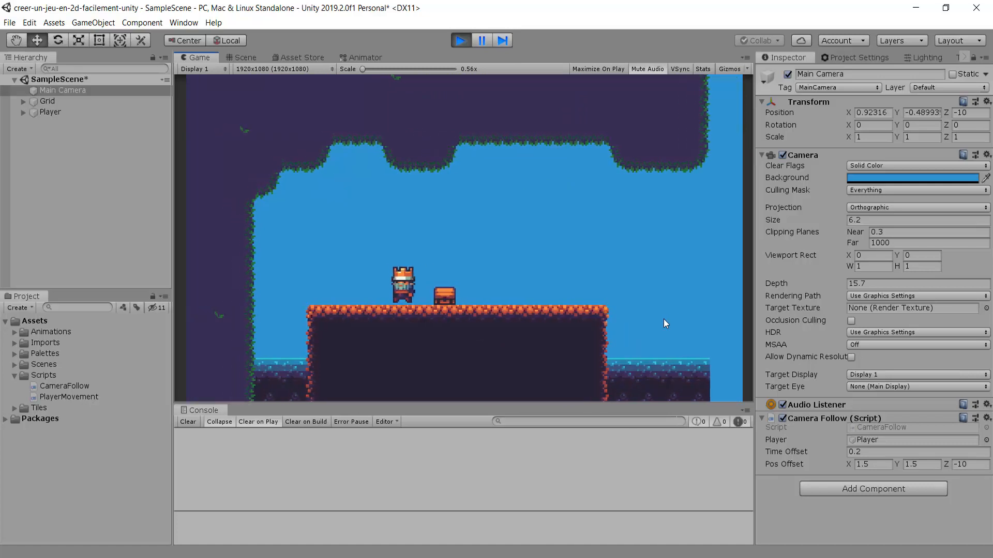
key("space")
key("Right")
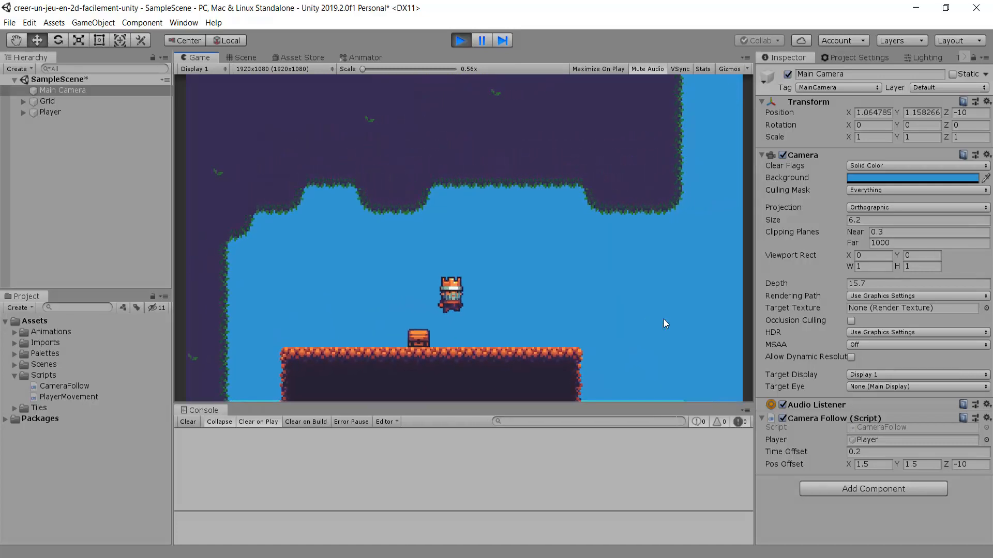
key("space")
key("Left")
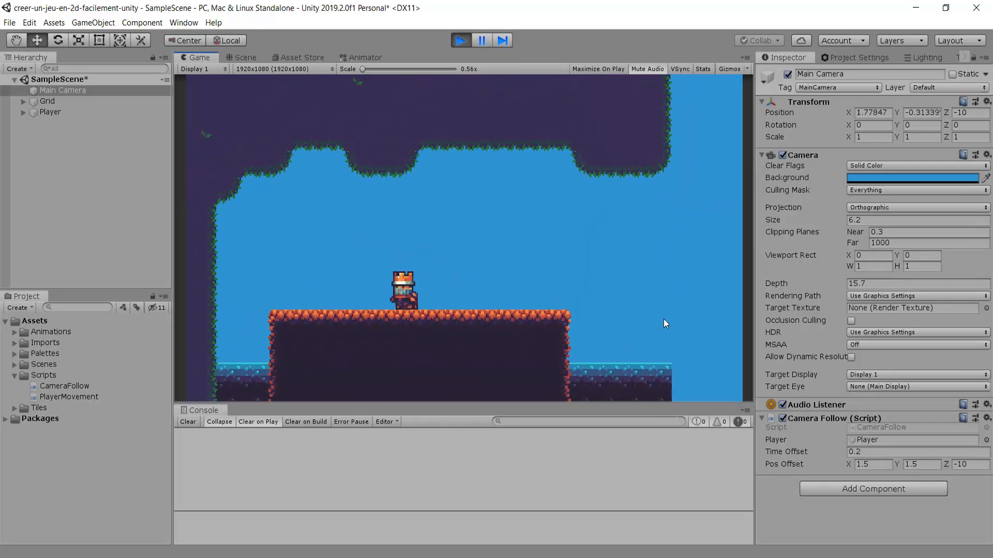
key("Right")
key("Right")
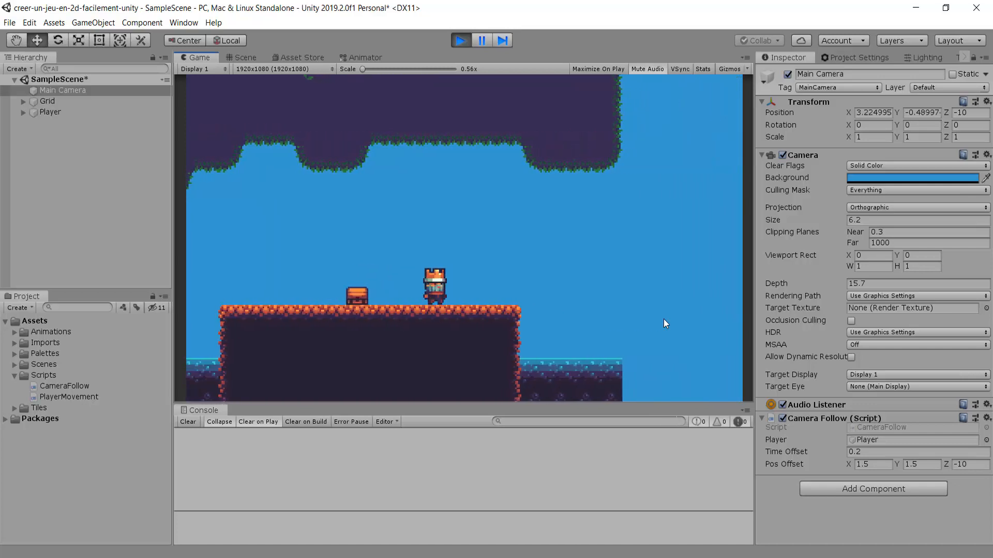